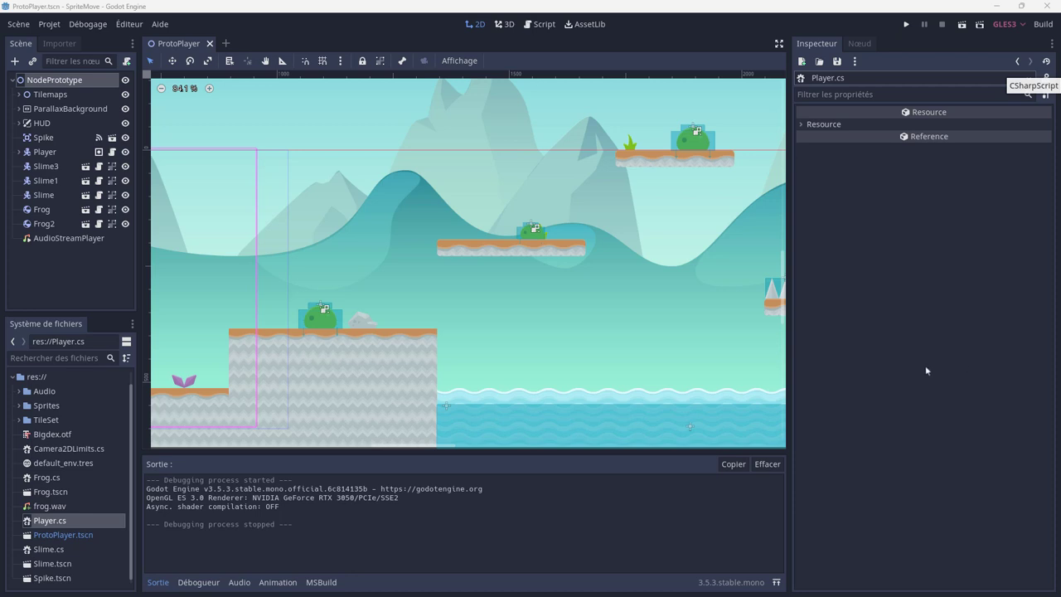
Play-test the game, running and jumping the player over the frog, platforms and water, then stop it.
left_click(906, 25)
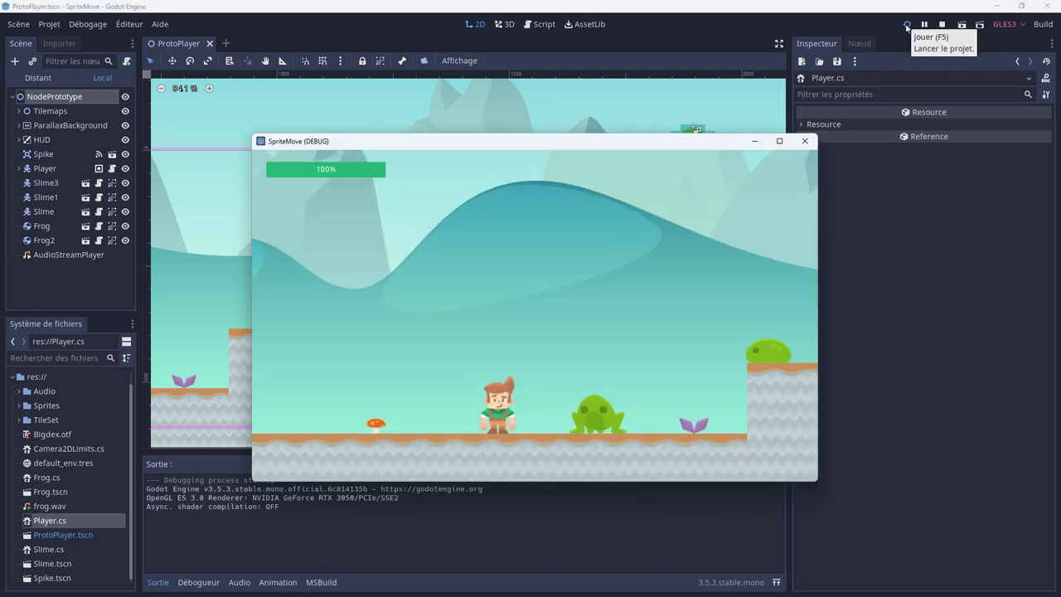
key("Right")
key("space")
key("Right")
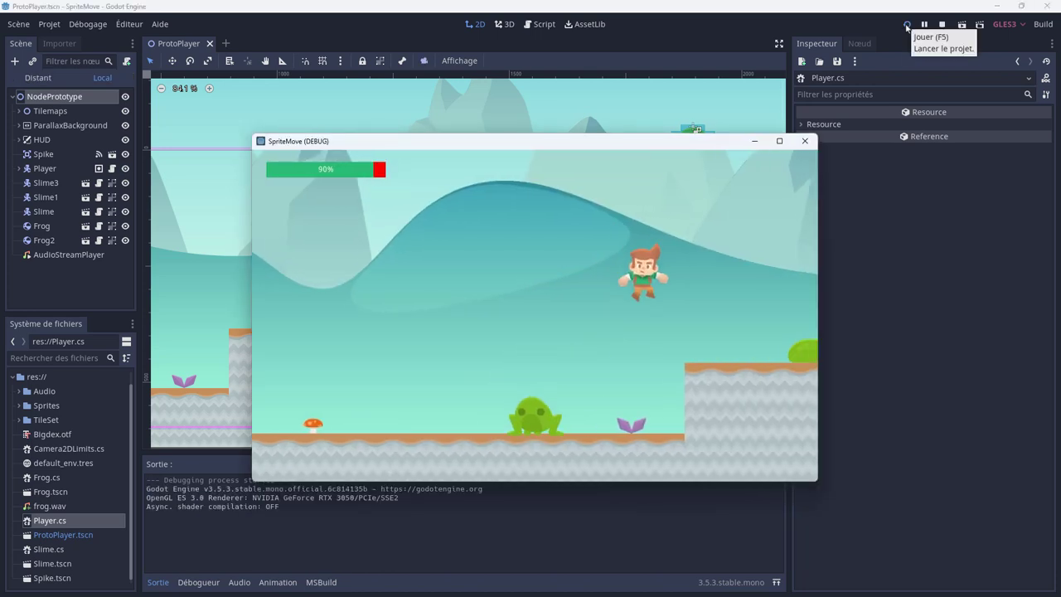
key("space")
key("Right")
key("space")
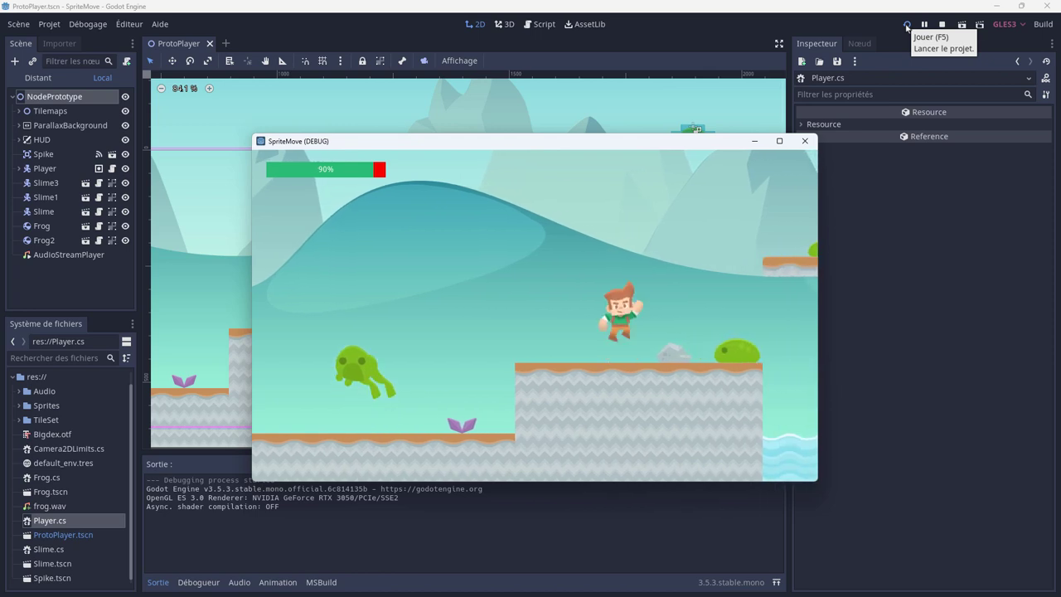
key("space")
key("space")
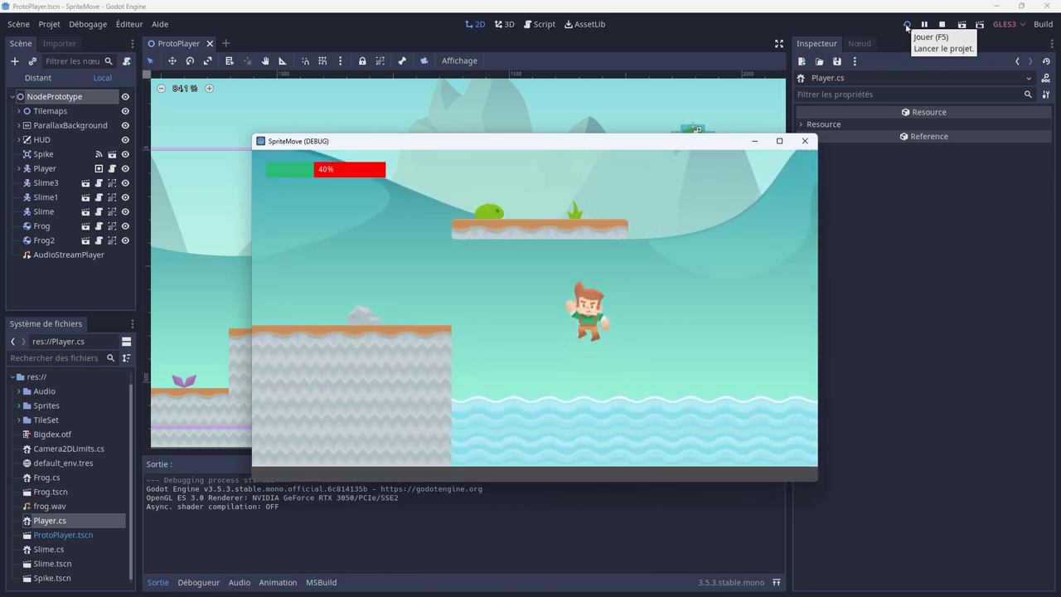
key("Right")
key("space")
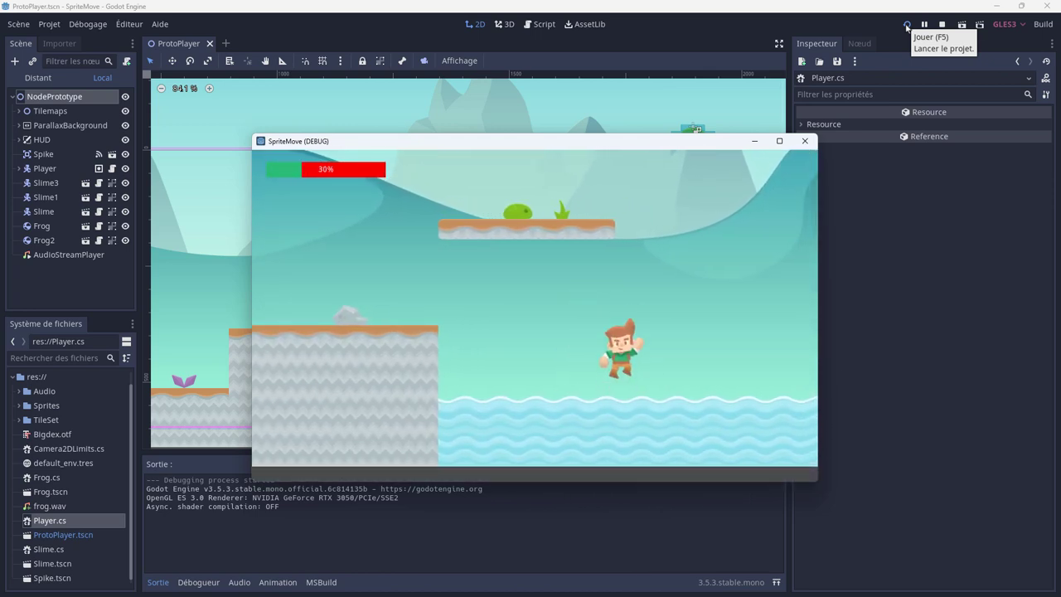
key("space")
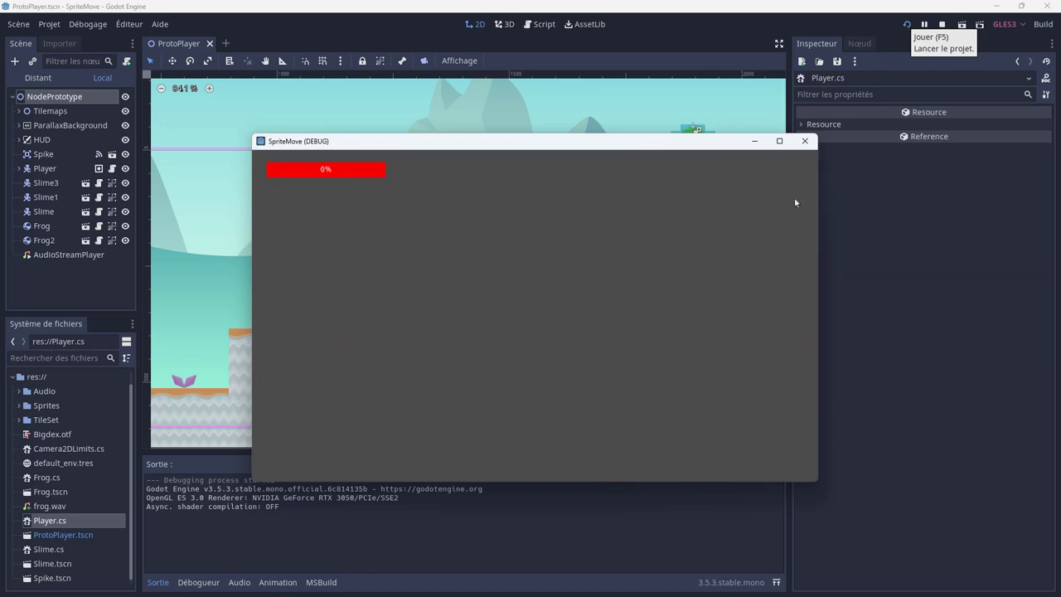
left_click(807, 143)
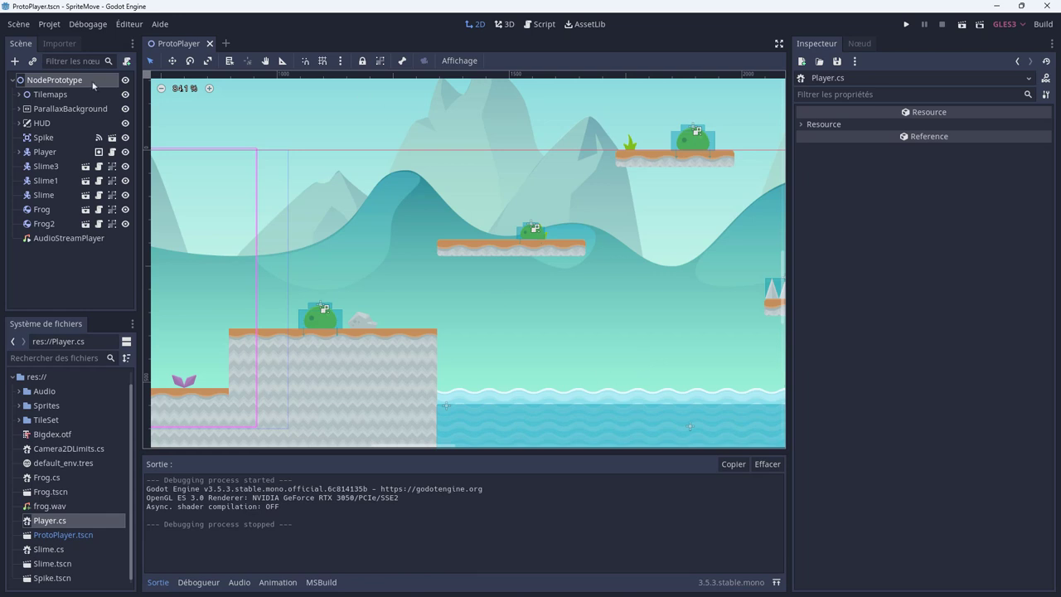
Add a Label node as a child of HUD through the Add Child Node dialog.
left_click(21, 126)
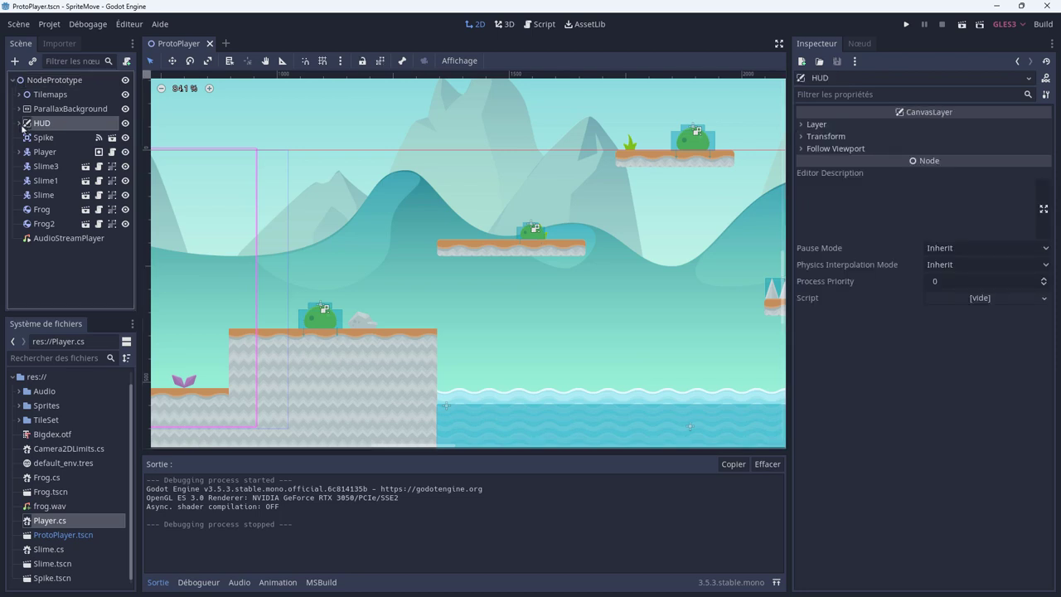
left_click(19, 125)
right_click(58, 126)
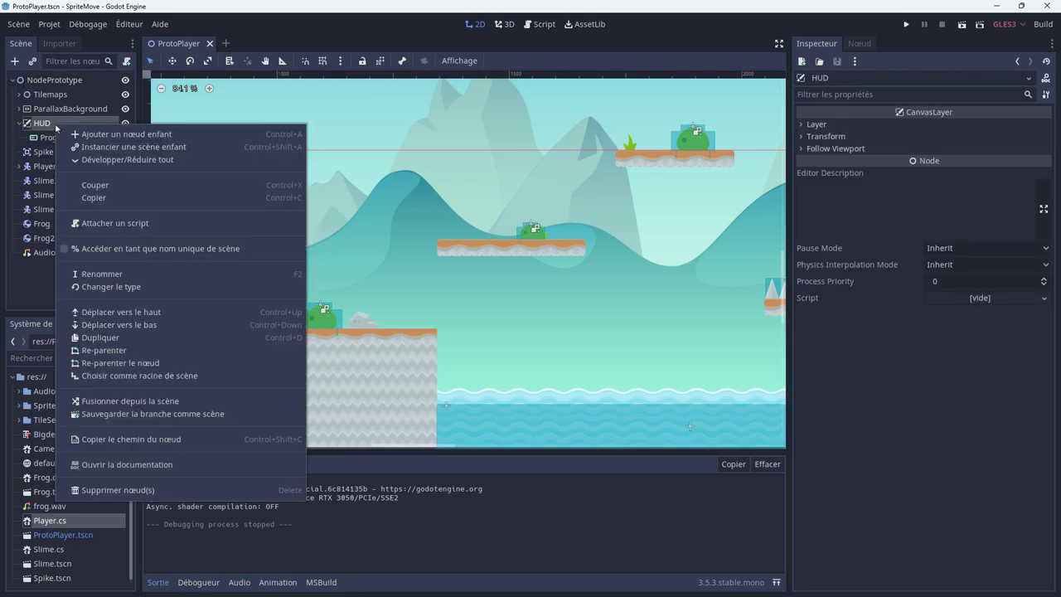
left_click(78, 135)
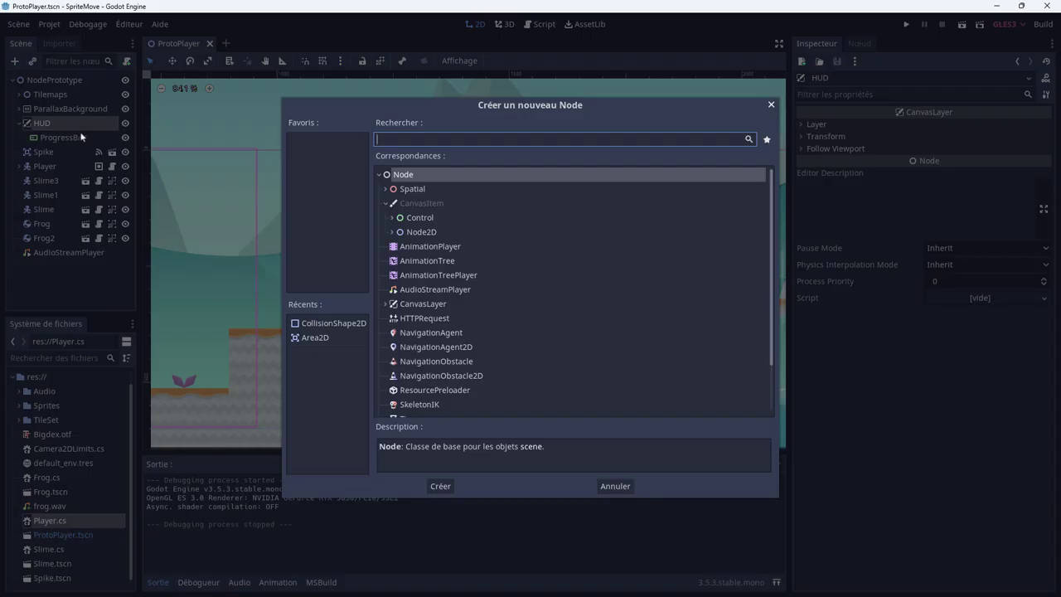
type("Labe")
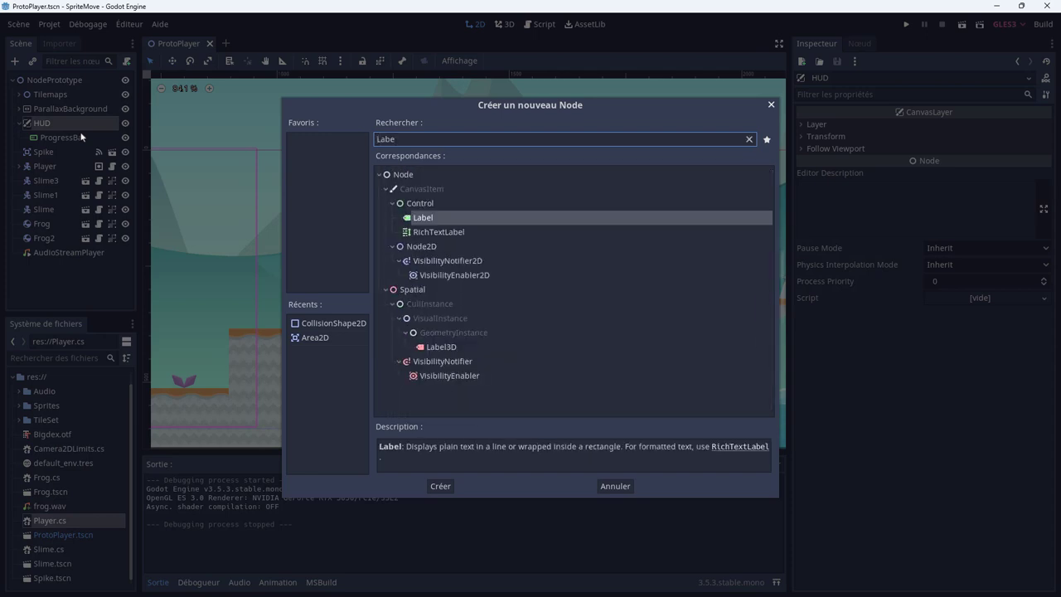
double_click(423, 219)
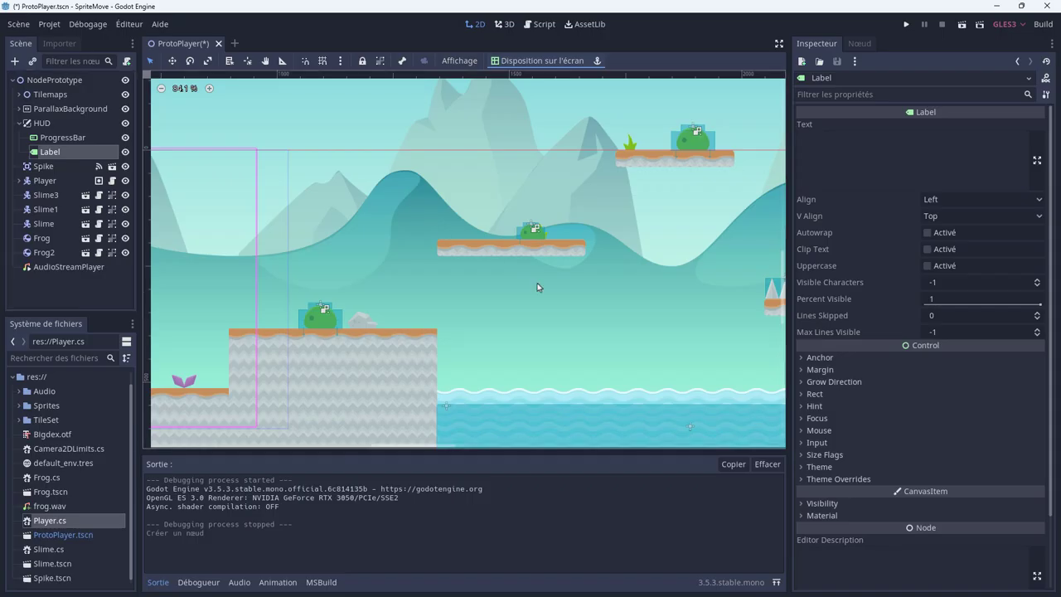
middle_click_drag(174, 155, 410, 179)
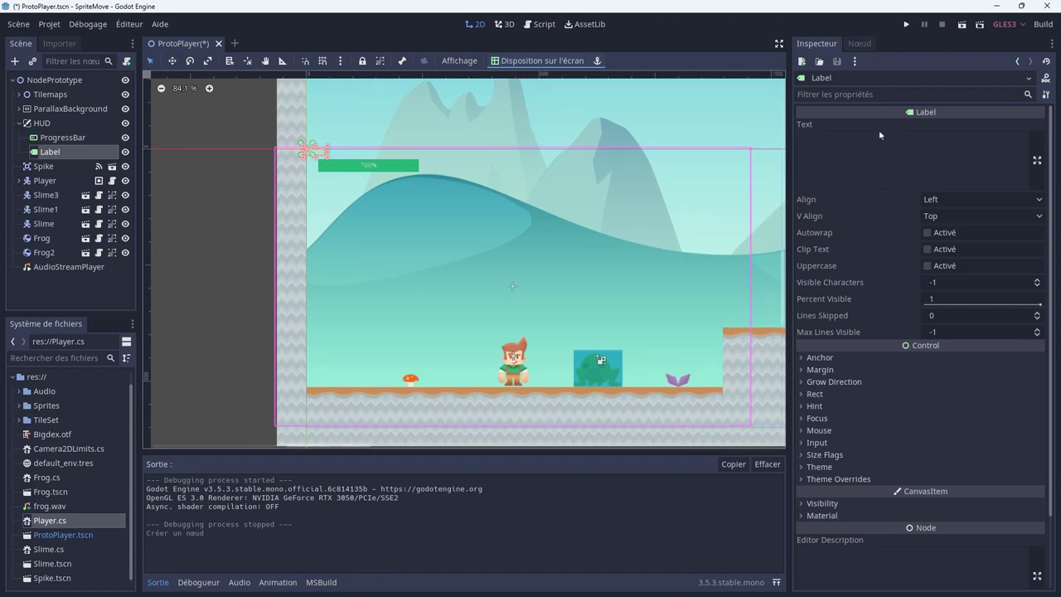
Set the label's text to 'GAME OVER', correcting the typo.
left_click(831, 150)
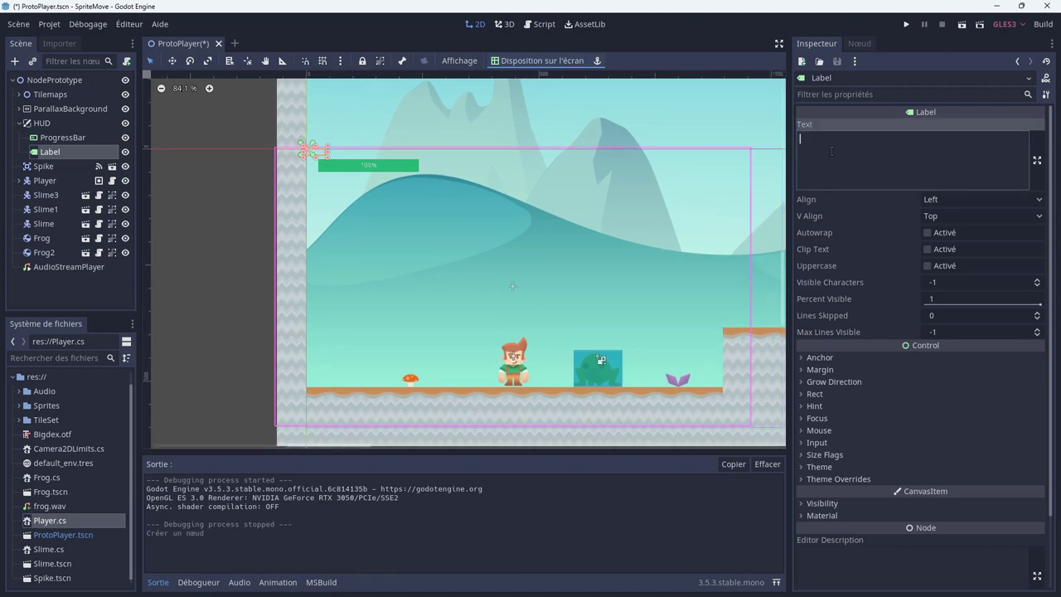
type("GAME OEVR")
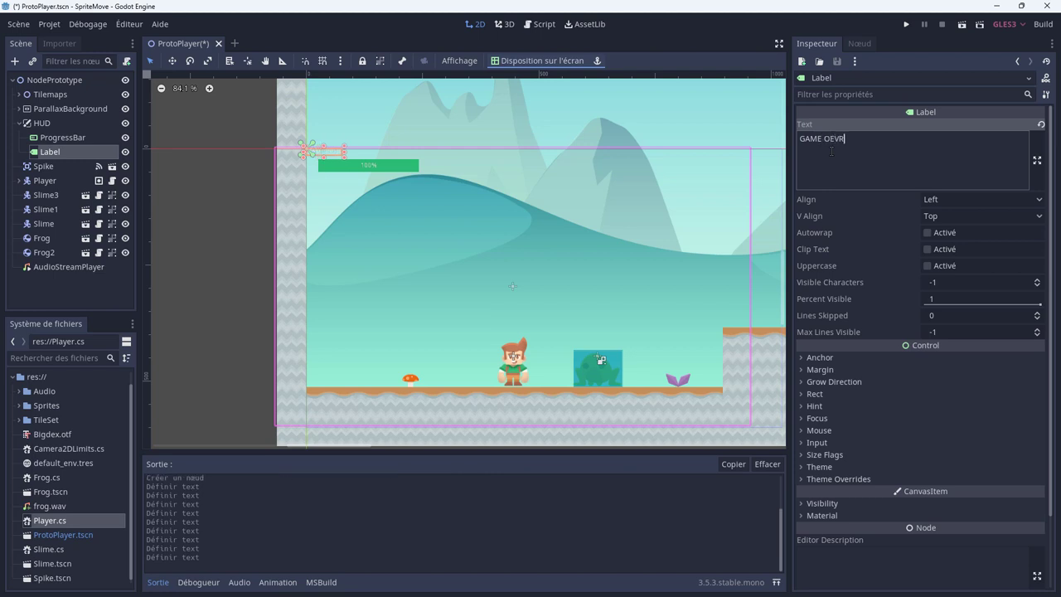
key("BackSpace")
key("BackSpace")
key("BackSpace")
type("VER")
Drag the GAME OVER label and its anchors toward the centre of the game screen.
left_click_drag(340, 157, 528, 273)
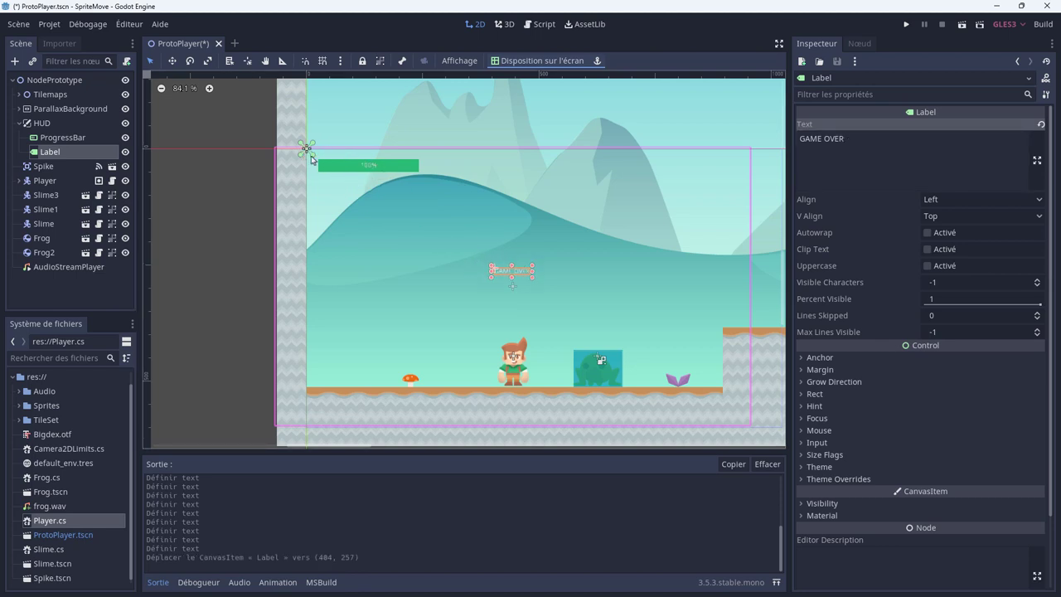
left_click_drag(311, 156, 744, 419)
mouse_move(745, 419)
left_mouse_down()
mouse_move(747, 431)
mouse_move(306, 150)
mouse_move(511, 271)
left_mouse_up()
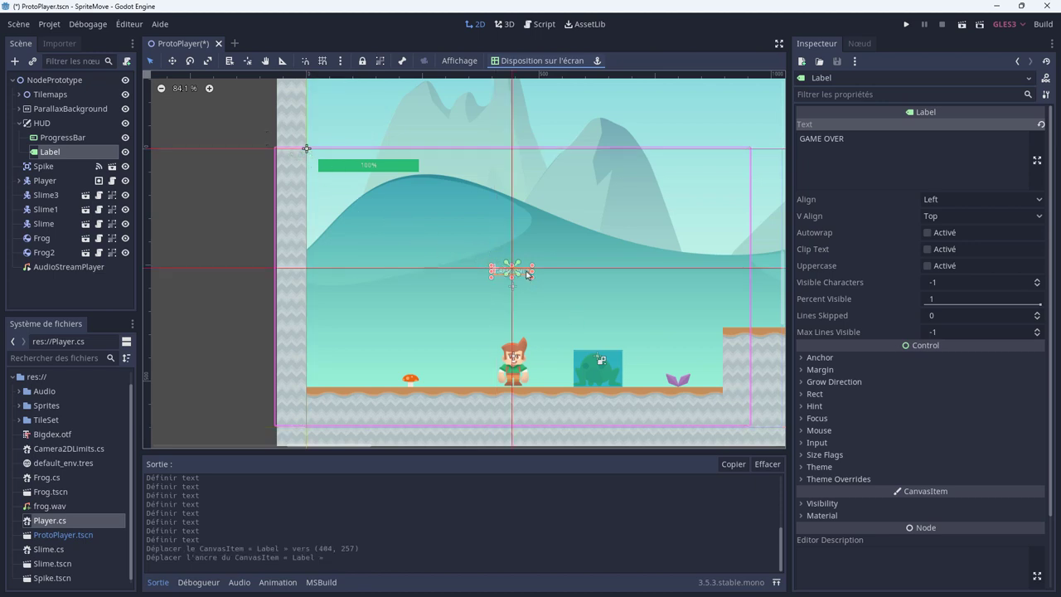
mouse_move(511, 272)
left_mouse_down()
mouse_move(526, 277)
mouse_move(525, 259)
left_mouse_up()
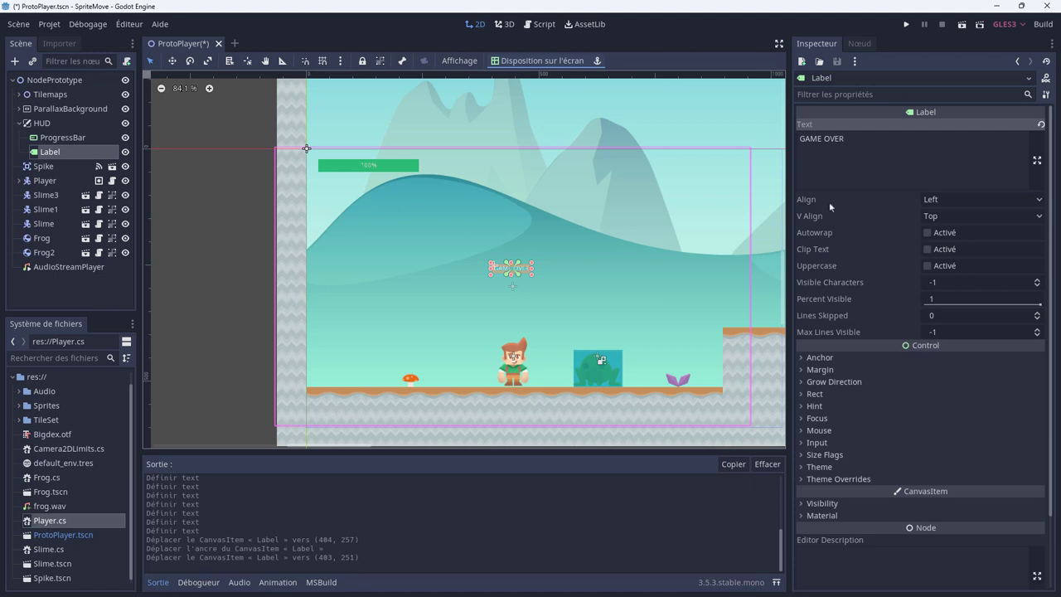
Set the label's Align to Center and widen it across the screen width.
left_click(949, 203)
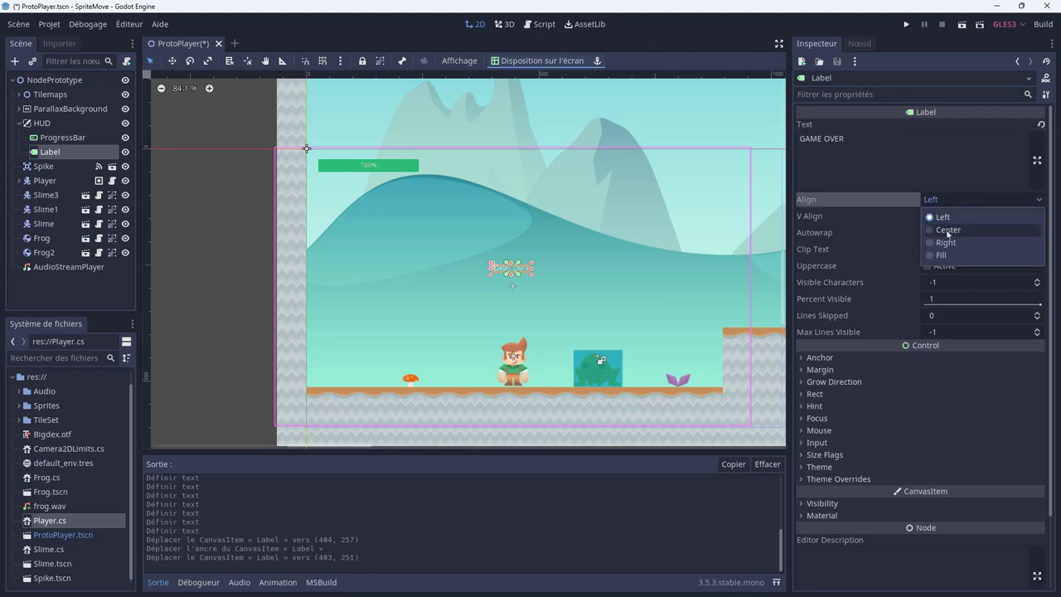
left_click(948, 231)
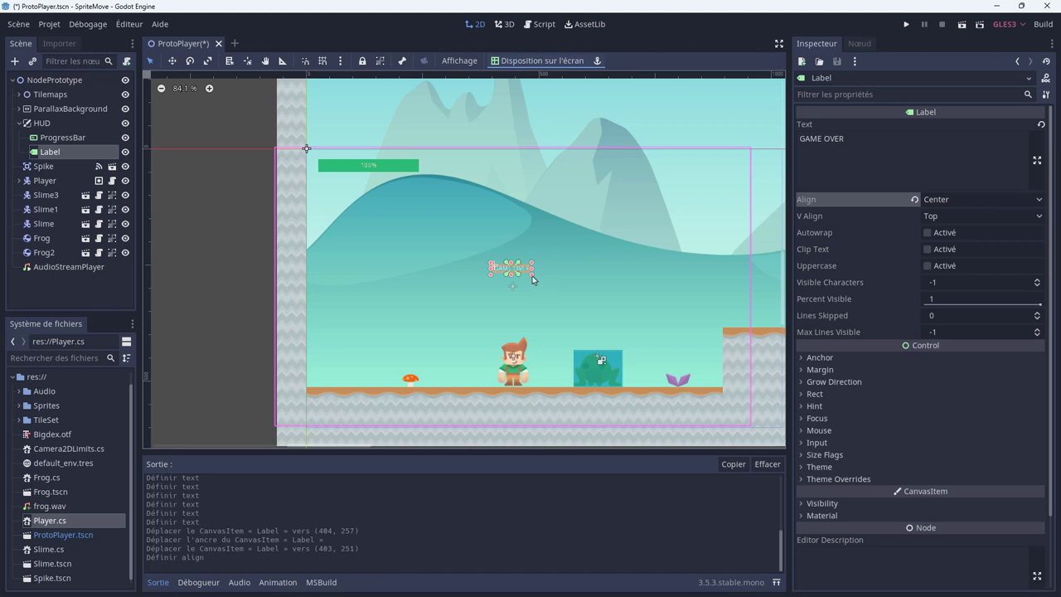
left_click_drag(533, 280, 755, 298)
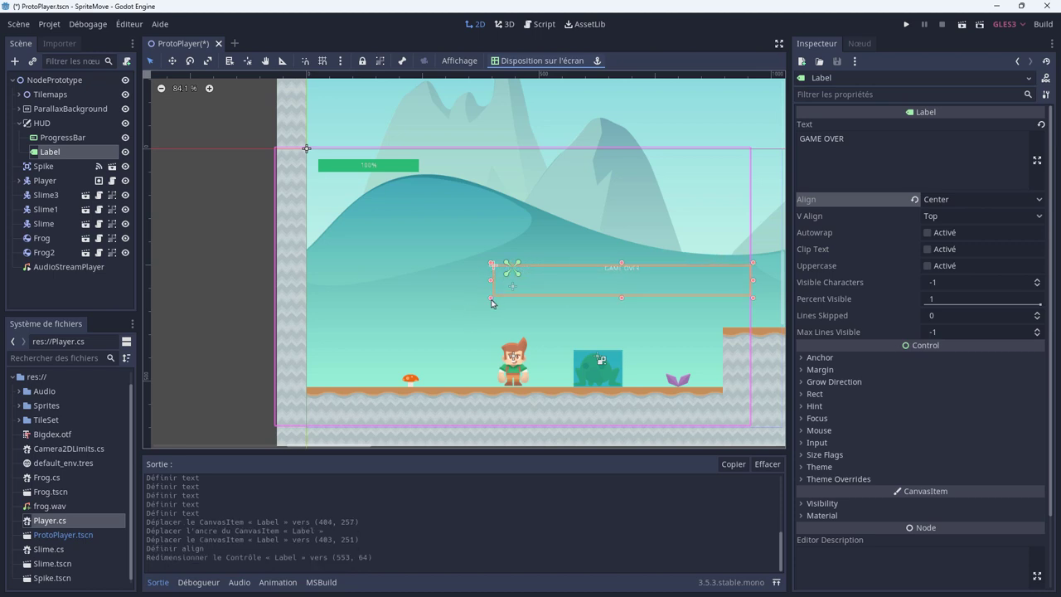
left_click_drag(492, 298, 273, 302)
Save and run the game to check the centred GAME OVER text, then close it.
scroll(488, 312, "down", 1)
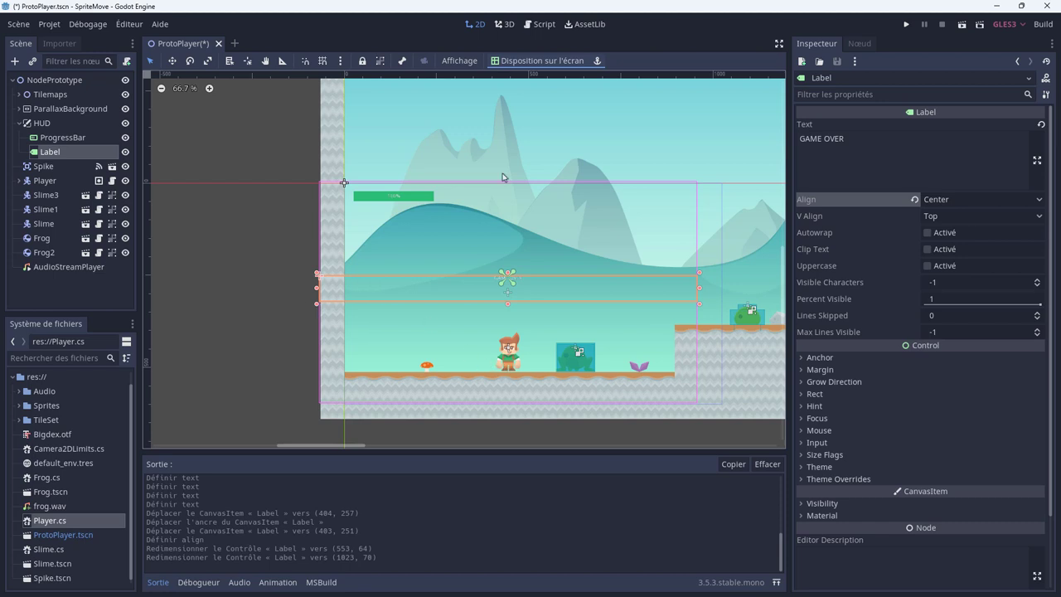
left_click(906, 24)
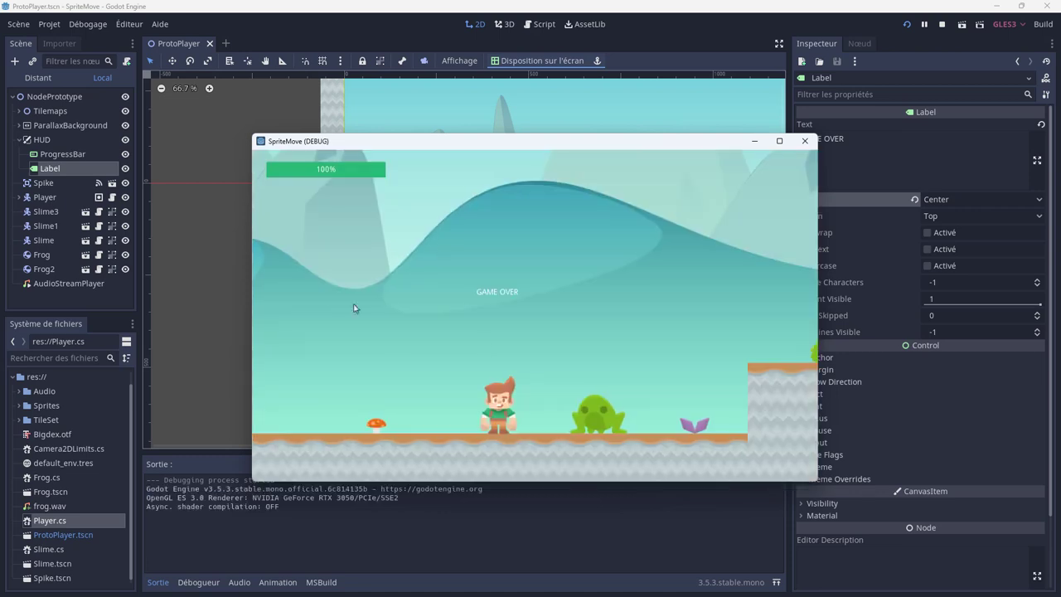
key("alt+F4")
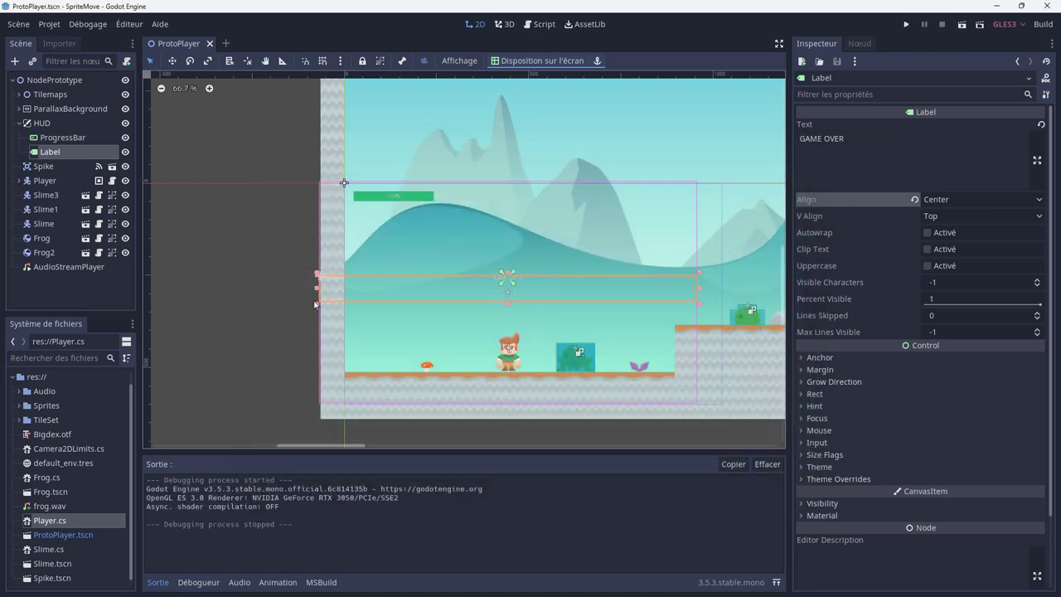
Adjust the label's left and right edges to 1023×83 and move its anchor onto the label's centre.
left_click_drag(315, 306, 341, 304)
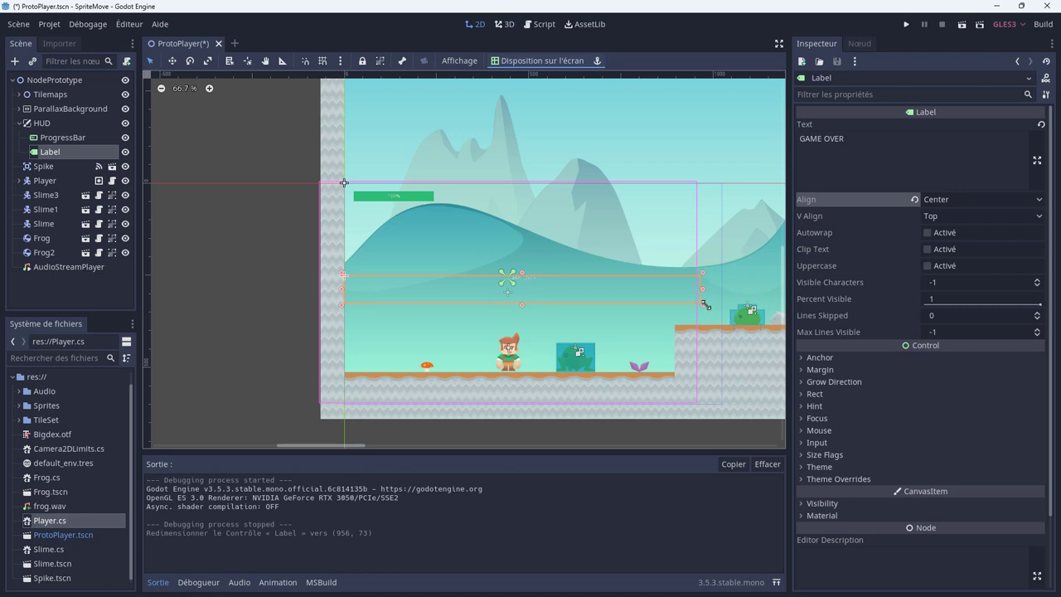
left_click_drag(700, 304, 722, 307)
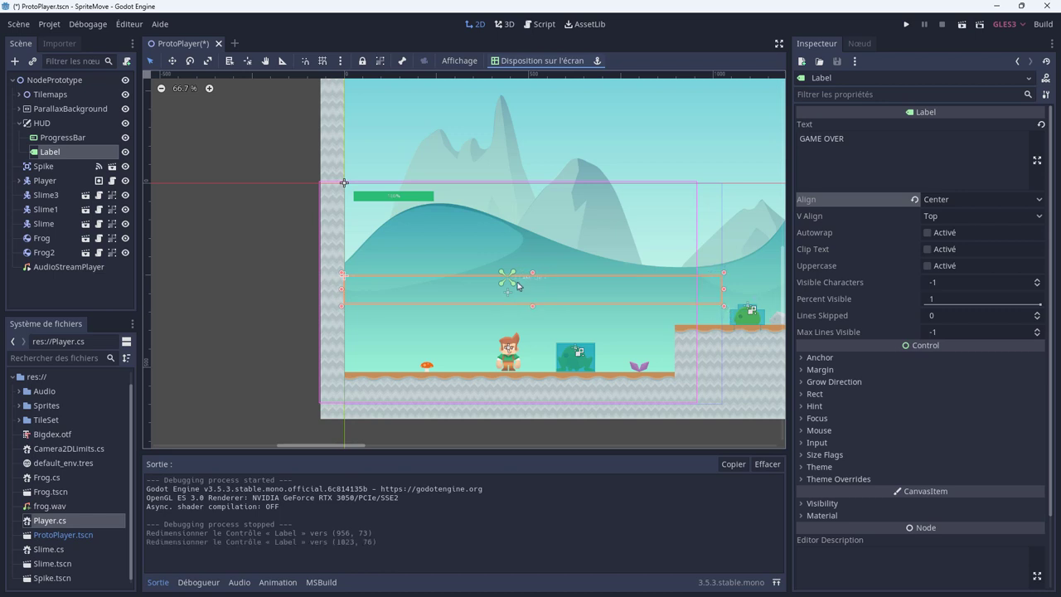
left_click_drag(509, 278, 534, 279)
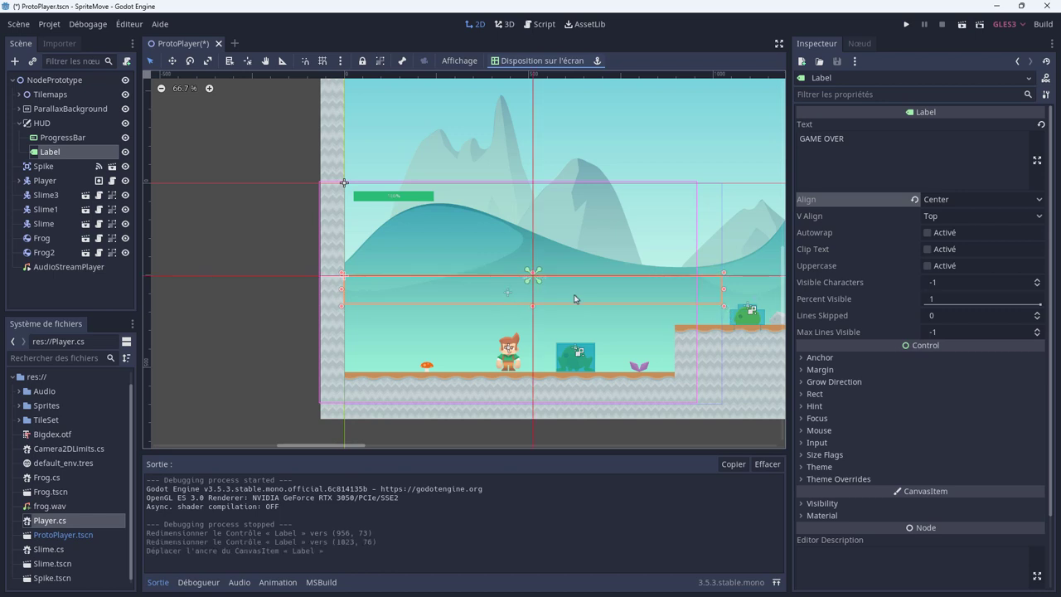
left_click(533, 275)
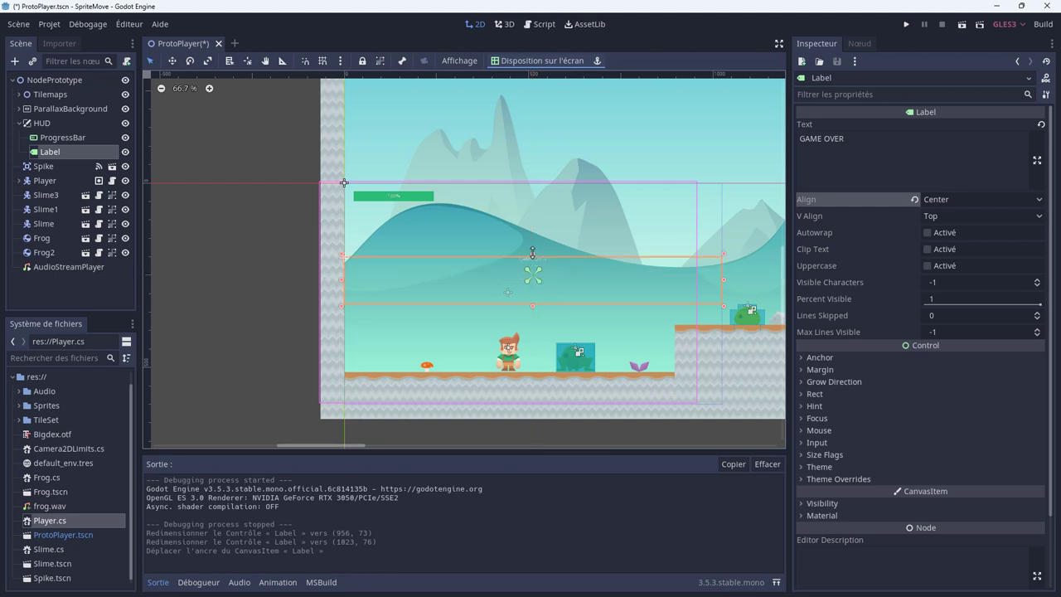
scroll(585, 303, "up", 1)
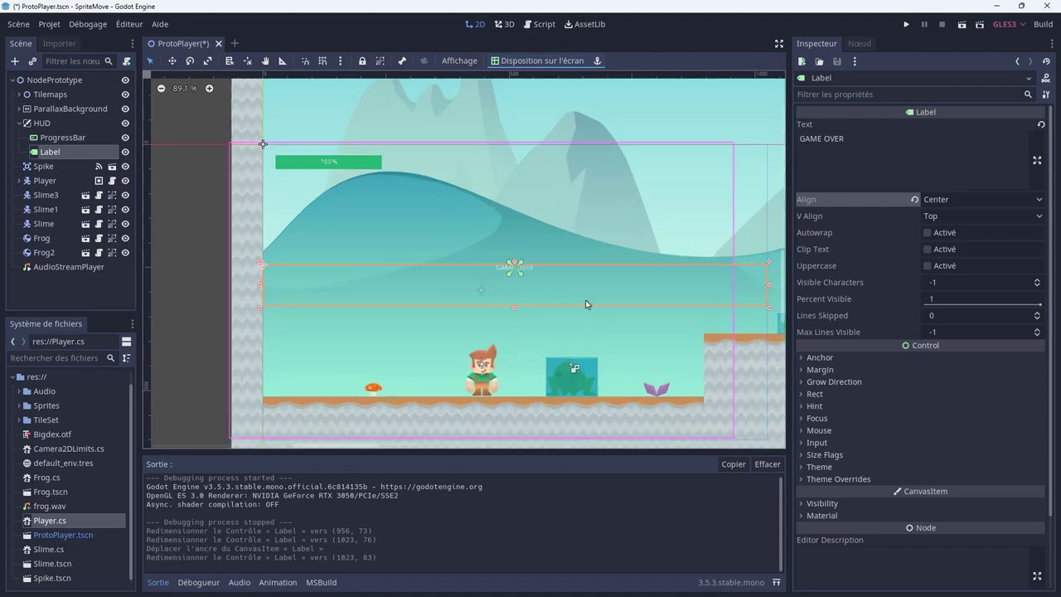
scroll(585, 302, "up", 1)
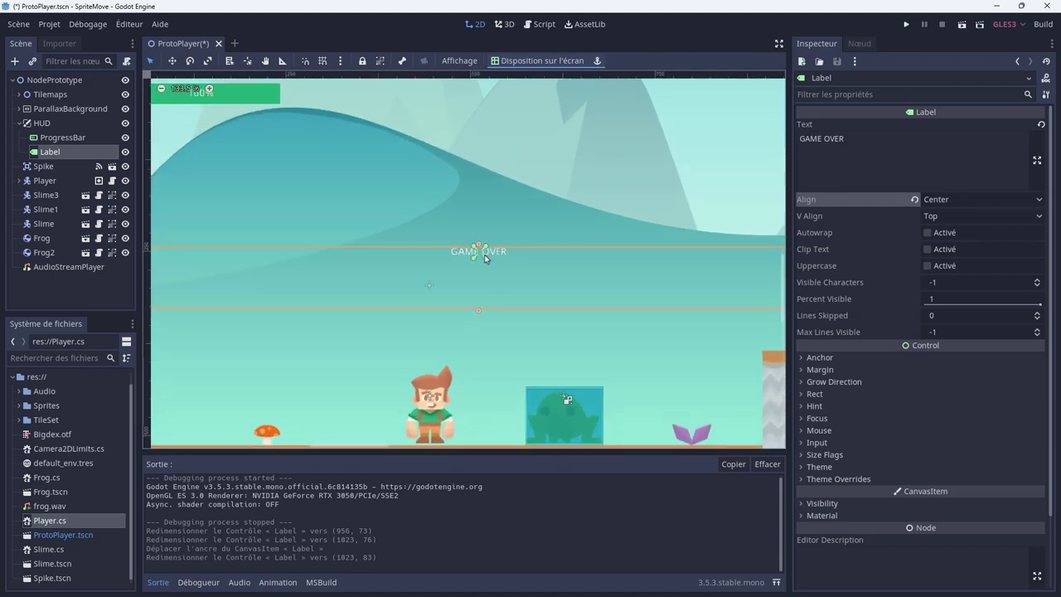
left_click_drag(481, 255, 479, 279)
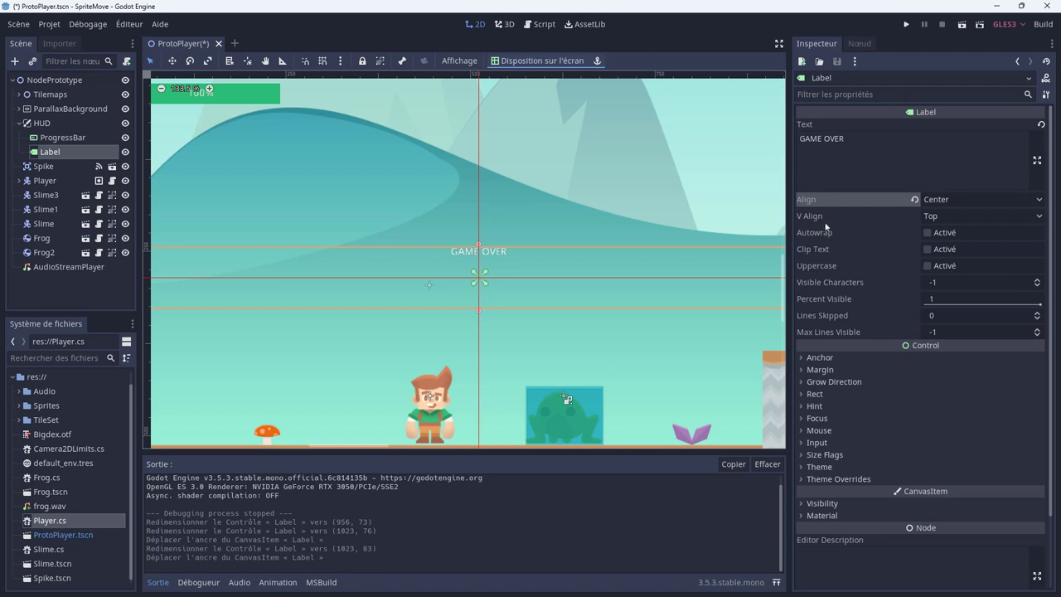
Set the GAME OVER label's V Align to Center in the Inspector.
left_click(932, 217)
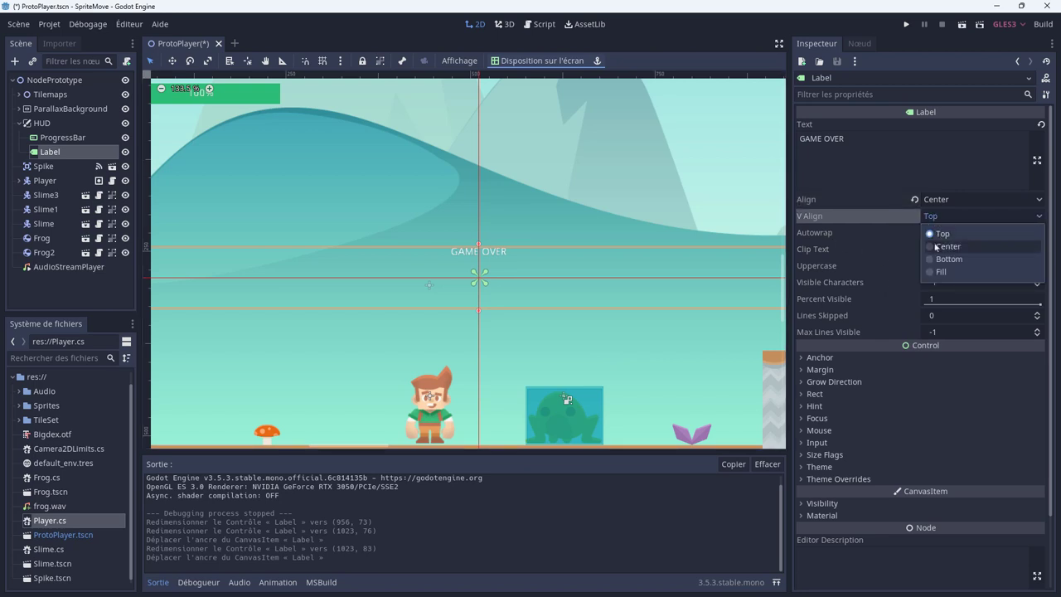
left_click(934, 249)
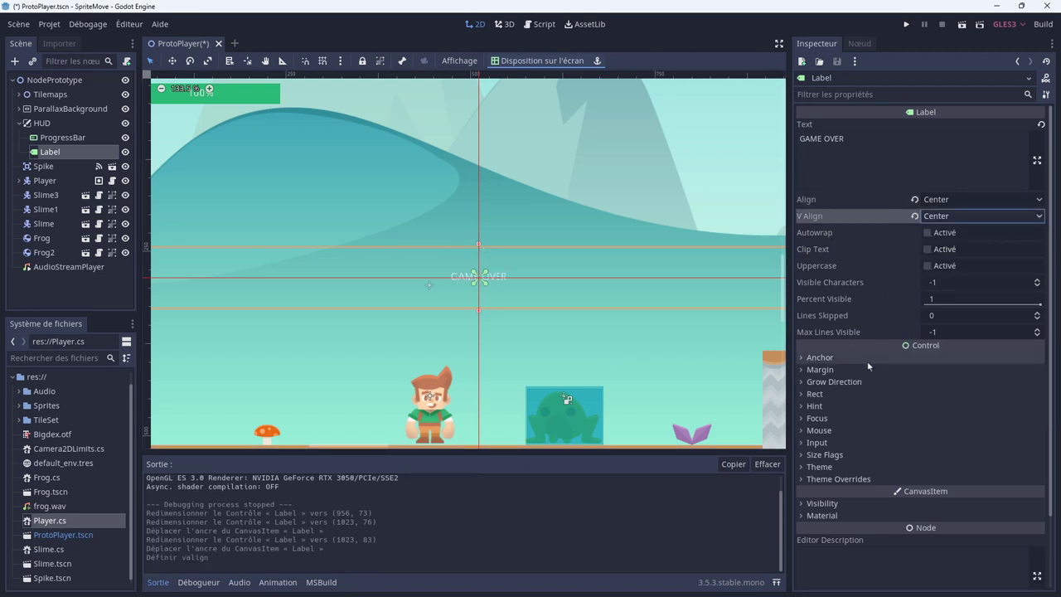
scroll(628, 310, "down", 2)
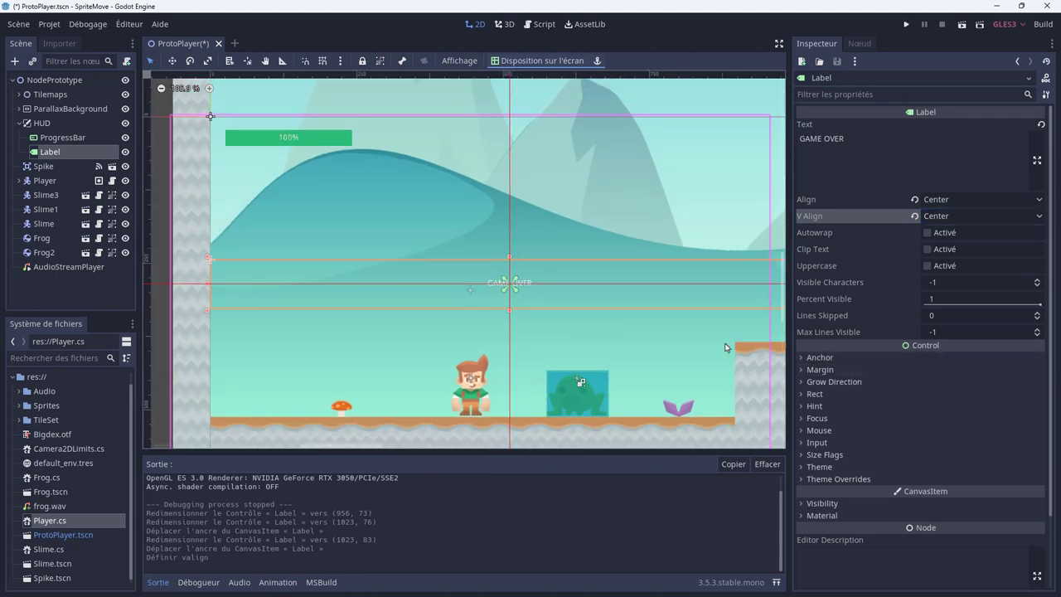
mouse_move(712, 344)
middle_mouse_down()
mouse_move(655, 344)
mouse_move(681, 345)
middle_mouse_up()
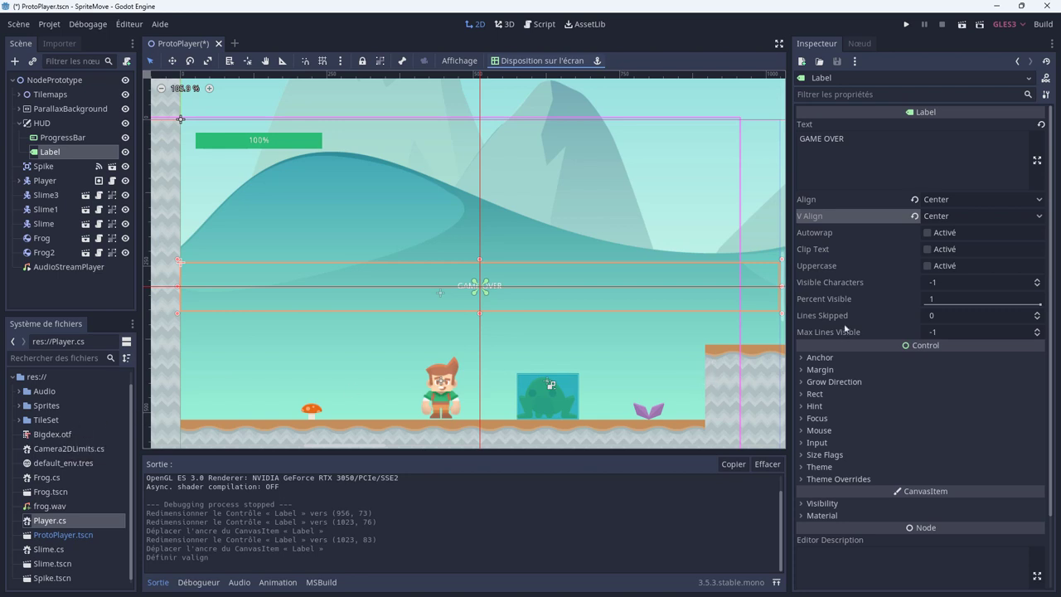
Create a new DynamicFont font override for the label and assign Bigdex.otf as its font data.
left_click(802, 480)
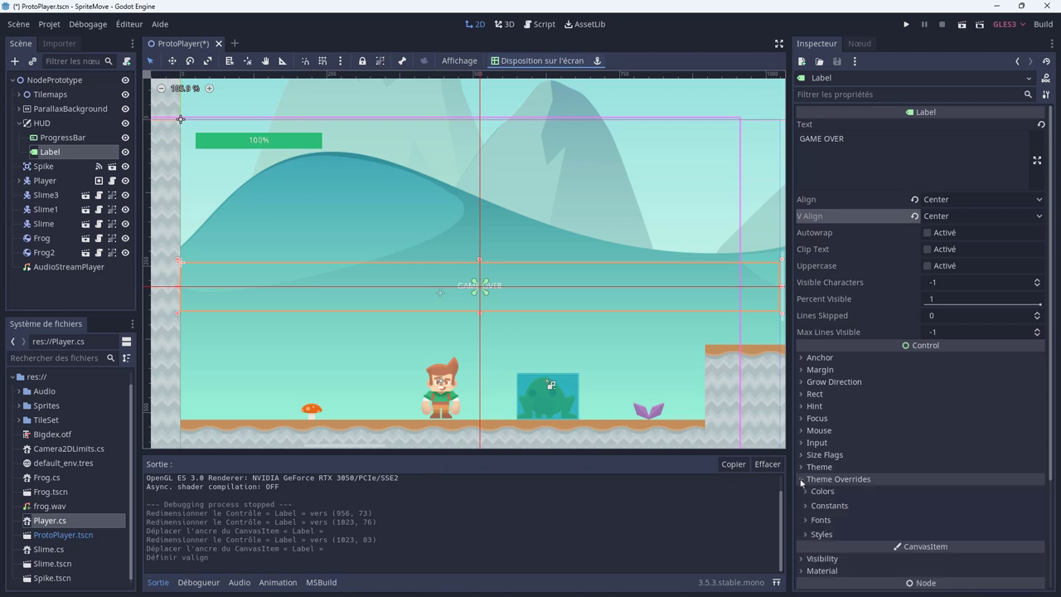
scroll(894, 427, "down", 3)
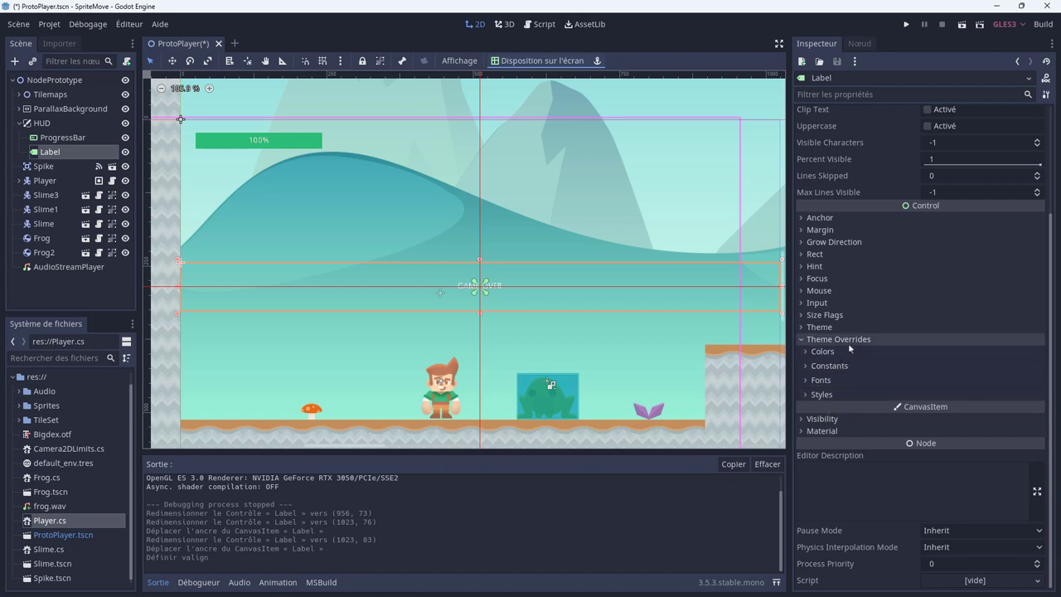
left_click(805, 395)
left_click(802, 395)
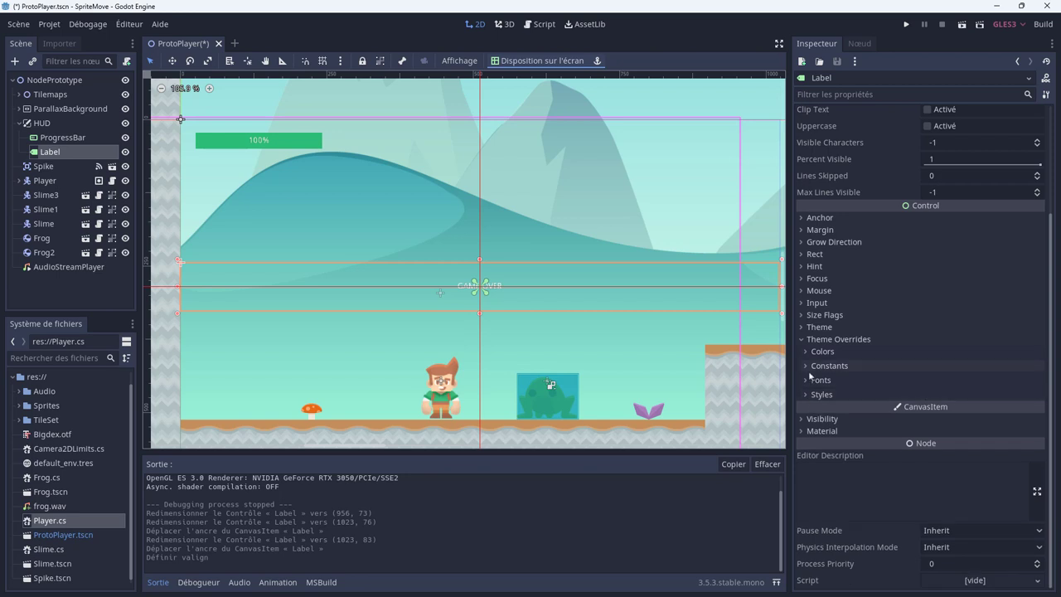
left_click(805, 380)
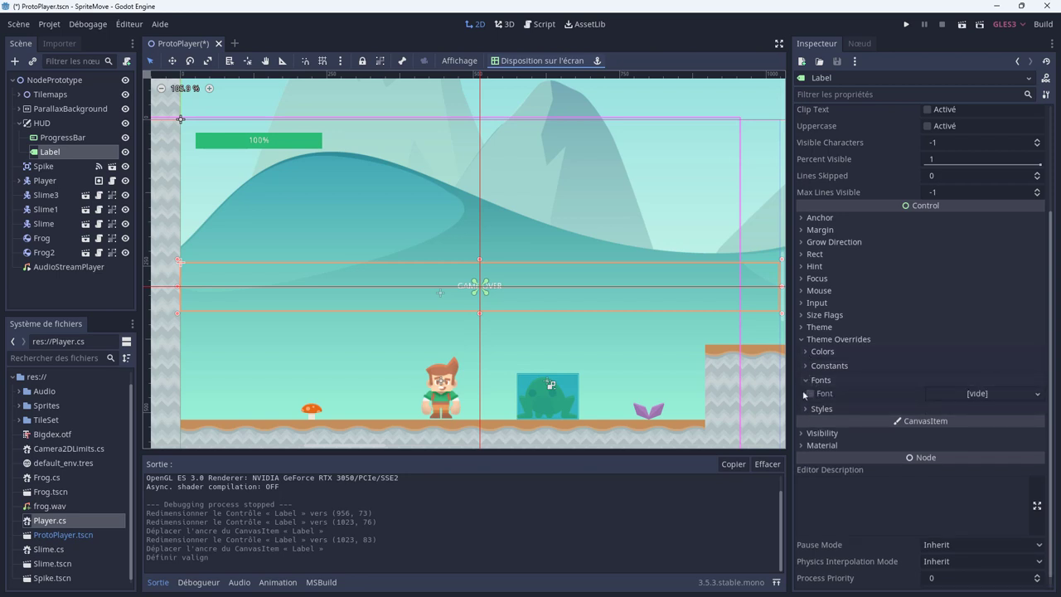
left_click(956, 394)
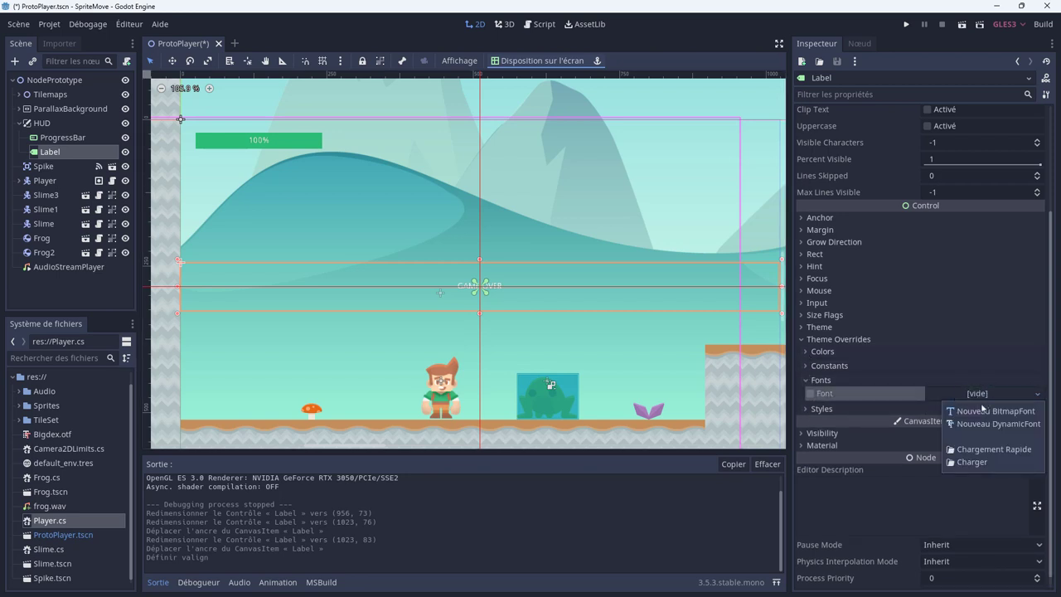
left_click(986, 425)
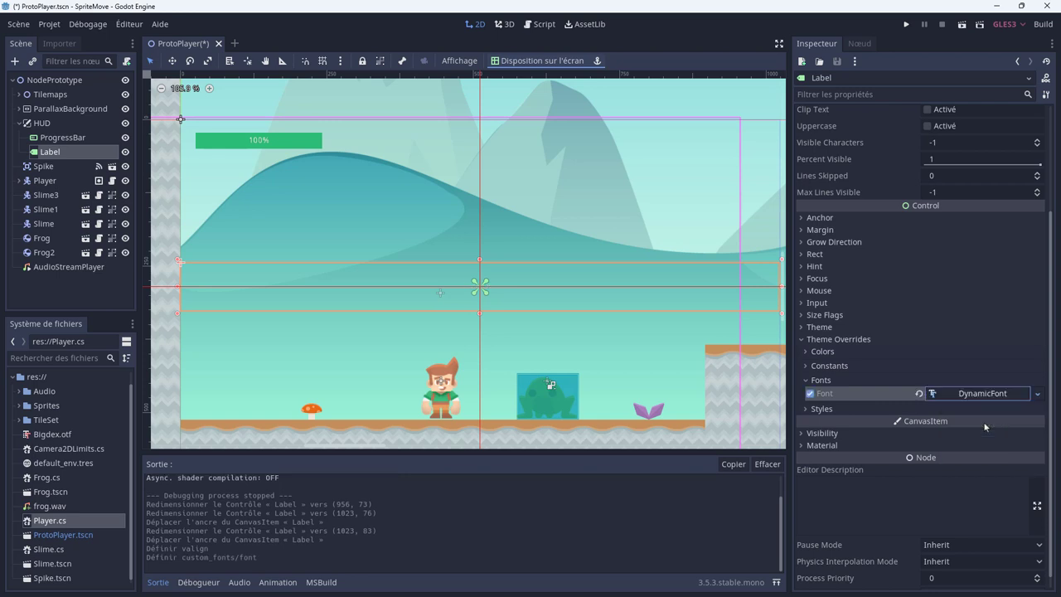
left_click(977, 396)
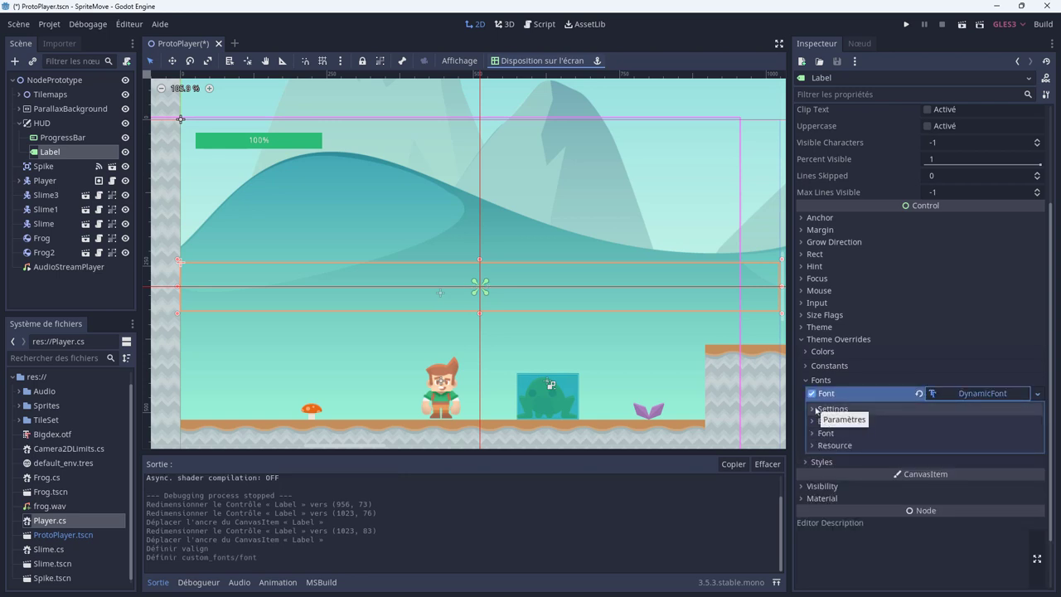
left_click(818, 409)
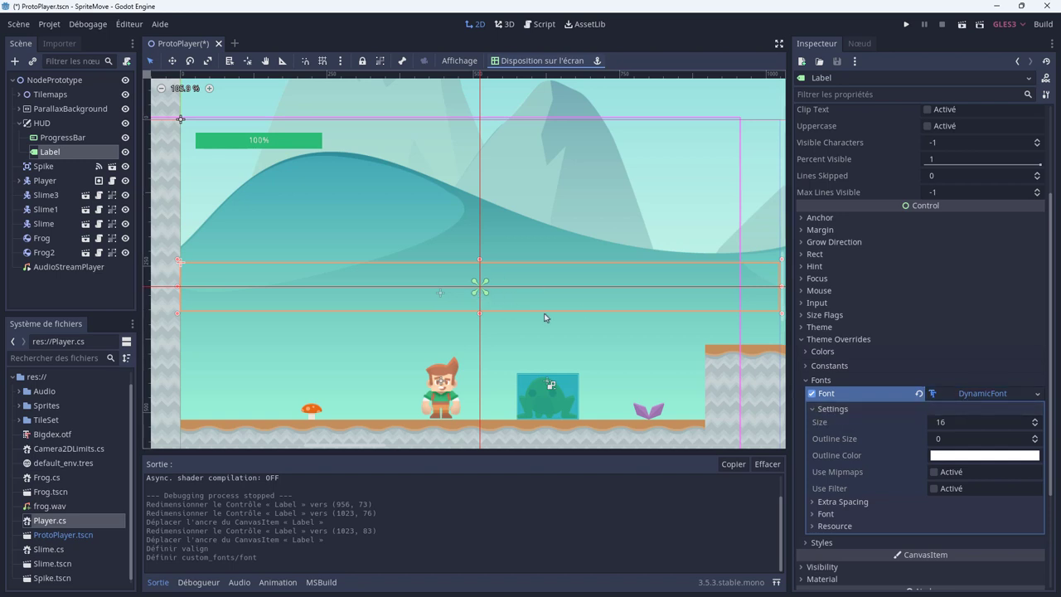
left_click(821, 408)
left_click(824, 433)
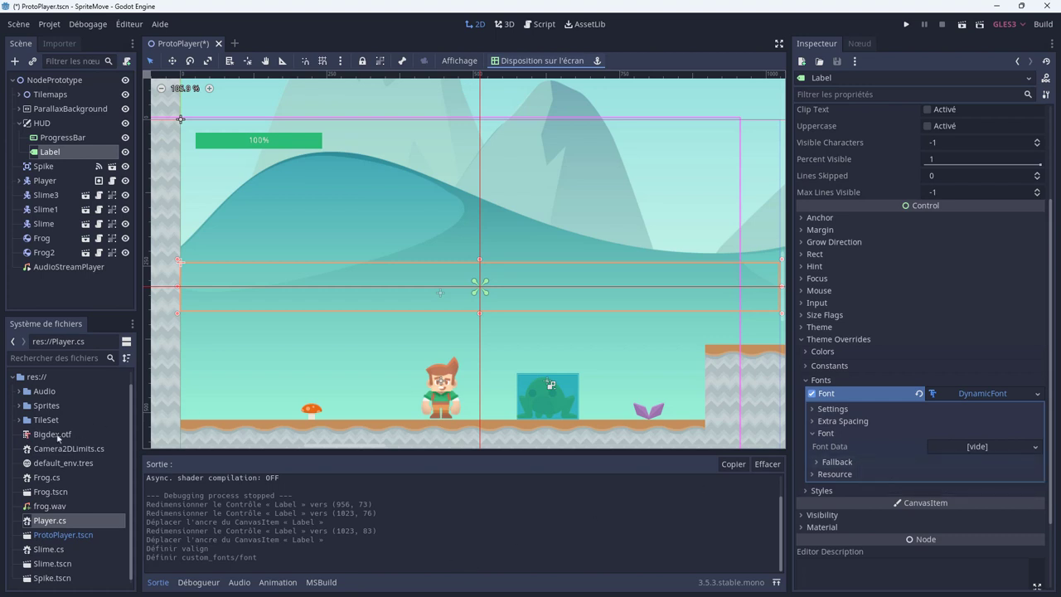
mouse_move(53, 434)
left_mouse_down()
mouse_move(617, 474)
mouse_move(959, 448)
left_mouse_up()
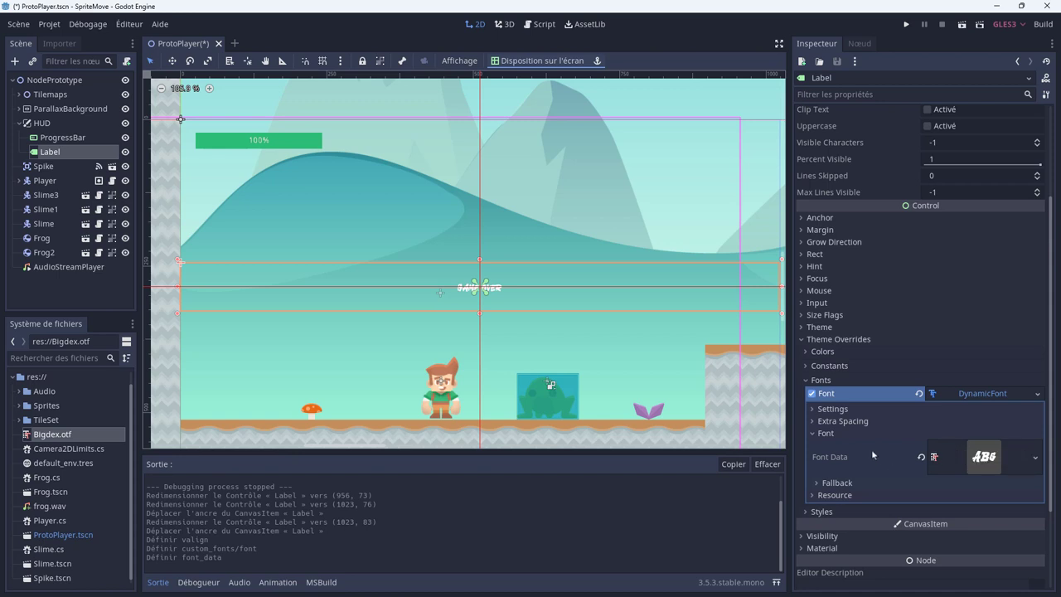
Set the DynamicFont size to 70.
left_click(821, 409)
left_click(1035, 420)
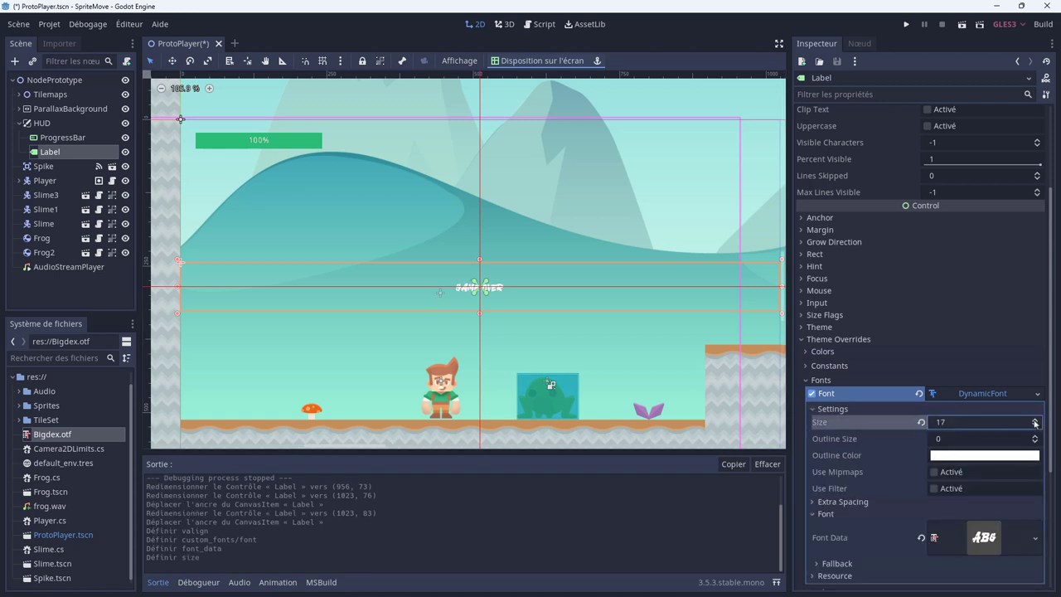
left_click(1035, 420)
left_click(1035, 420)
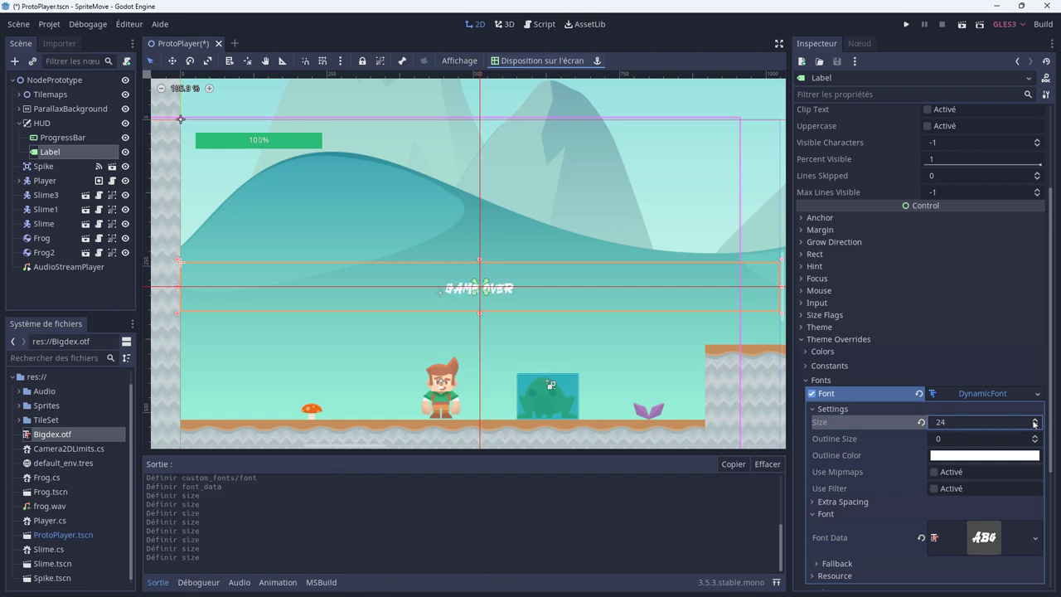
left_click(956, 425)
type("50")
key("Return")
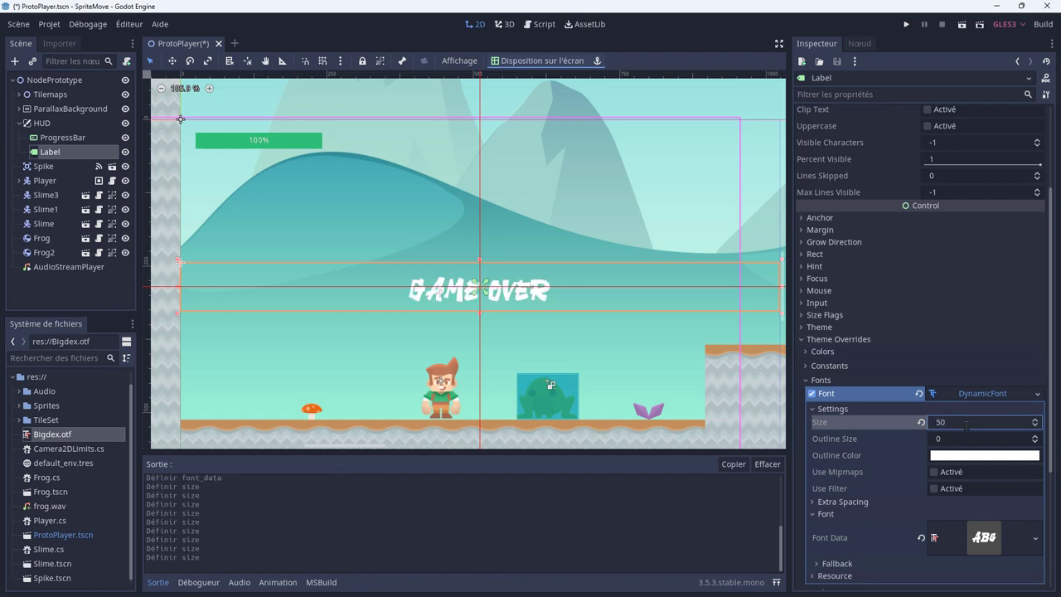
left_click(951, 422)
type("70")
key("Return")
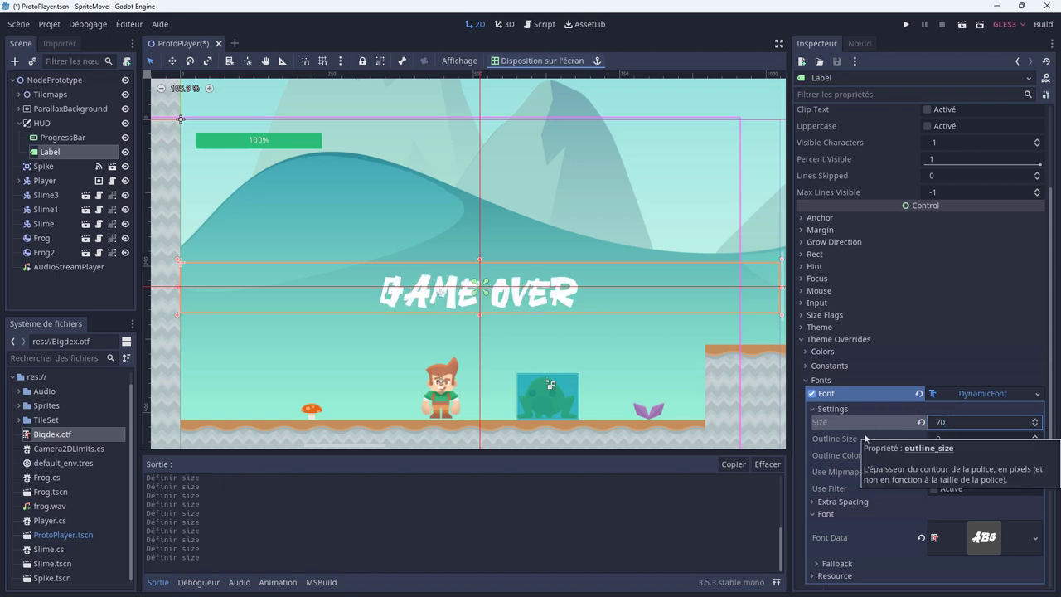
Enable the Font Color override and set it to red.
left_click(821, 353)
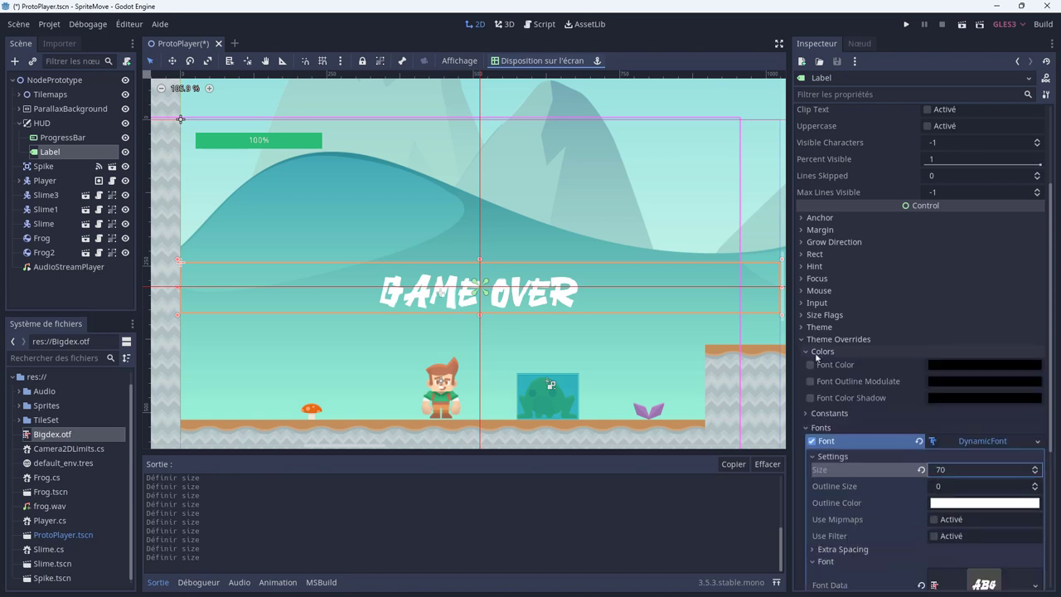
left_click(810, 365)
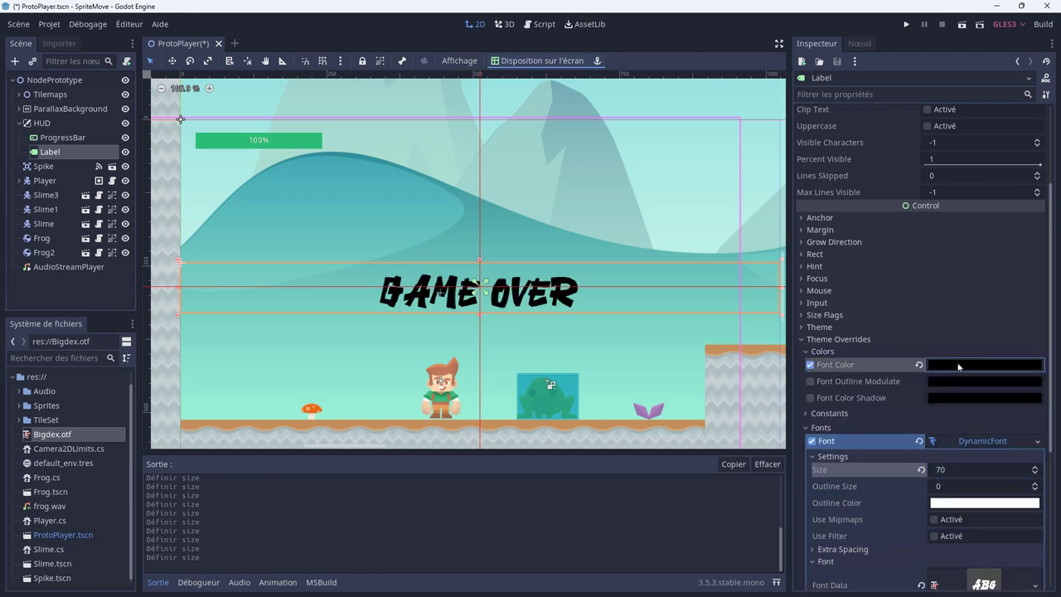
left_click(984, 364)
left_click_drag(870, 150, 890, 140)
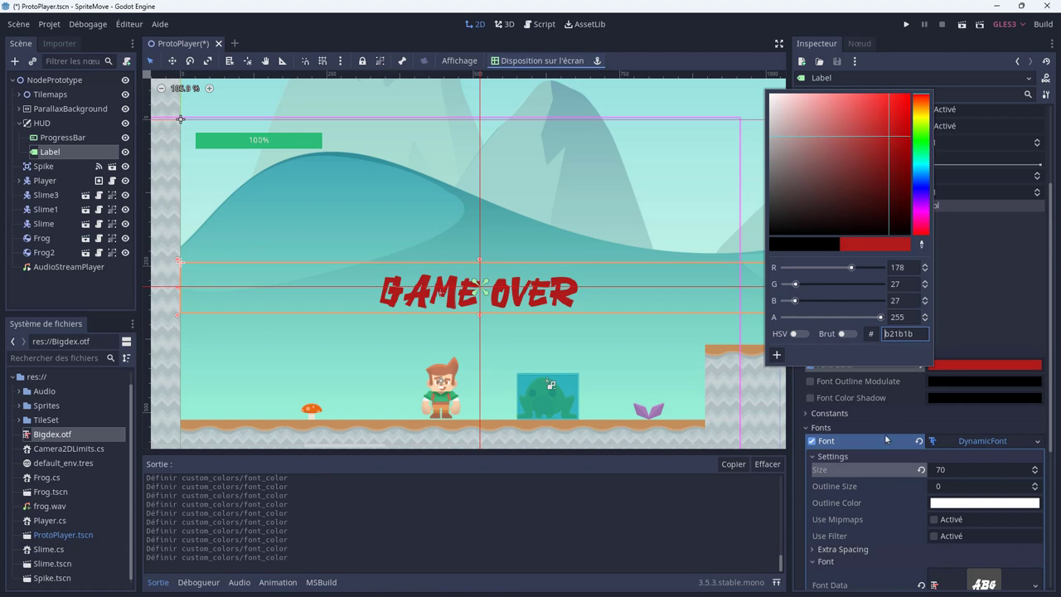
left_click(824, 387)
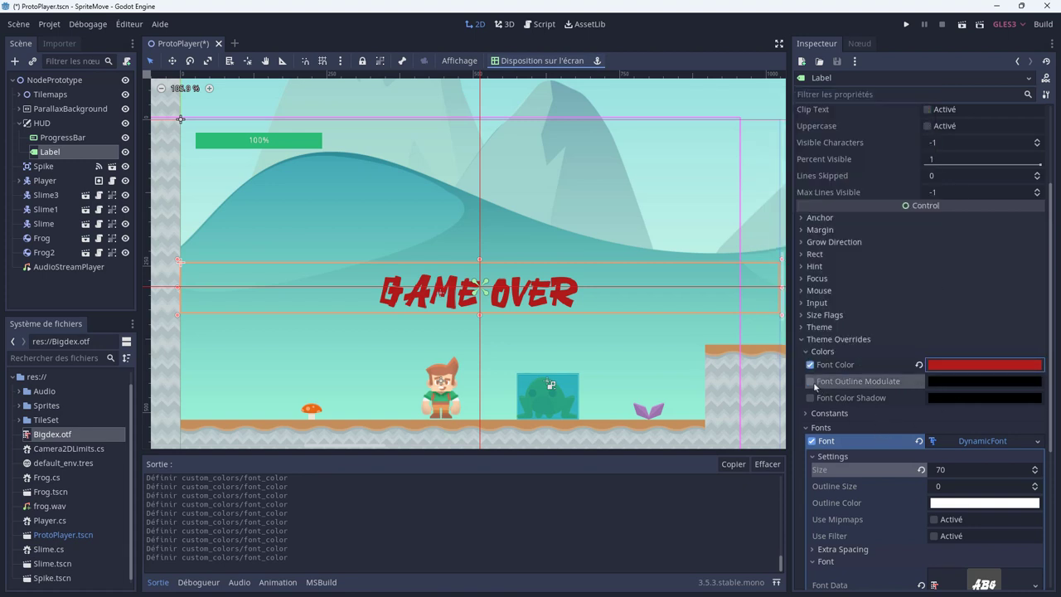
Try muted red Font Outline Modulate and pale pink Font Color Shadow overrides, then disable both.
left_click(936, 385)
left_click_drag(840, 197, 868, 178)
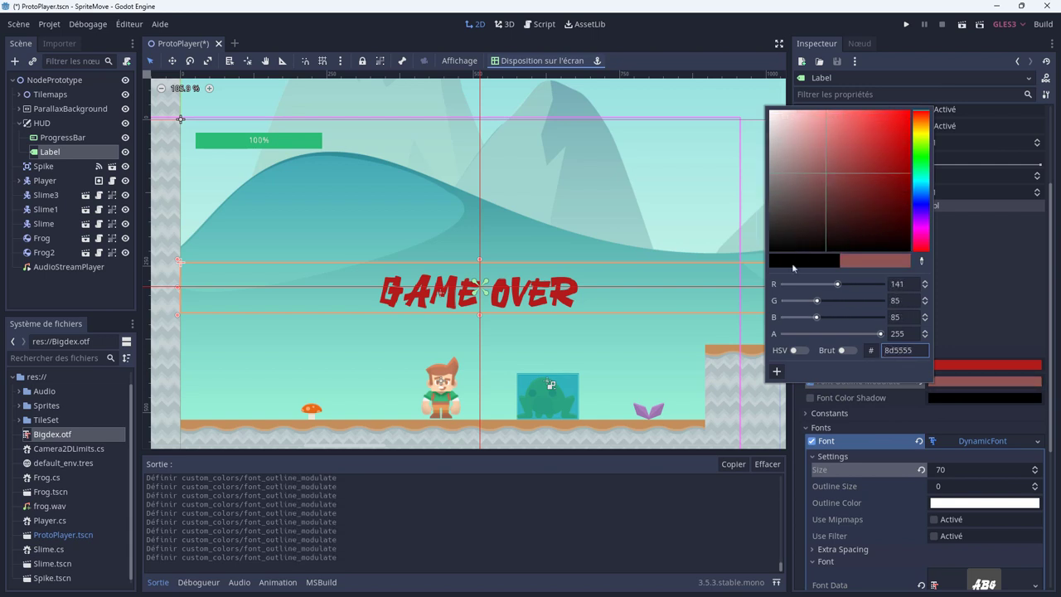
left_click(984, 314)
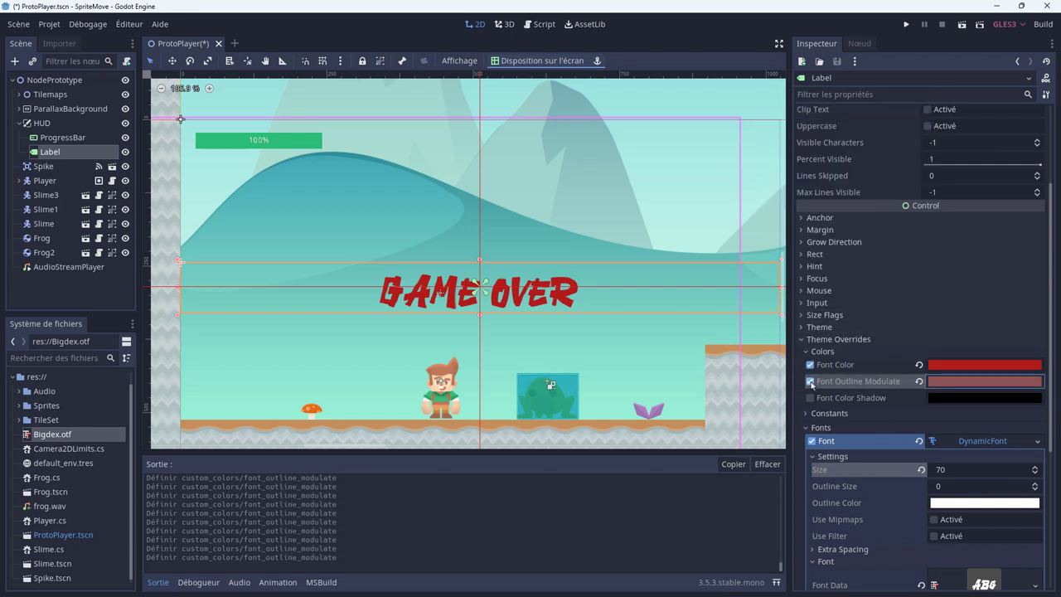
left_click(811, 383)
left_click(811, 399)
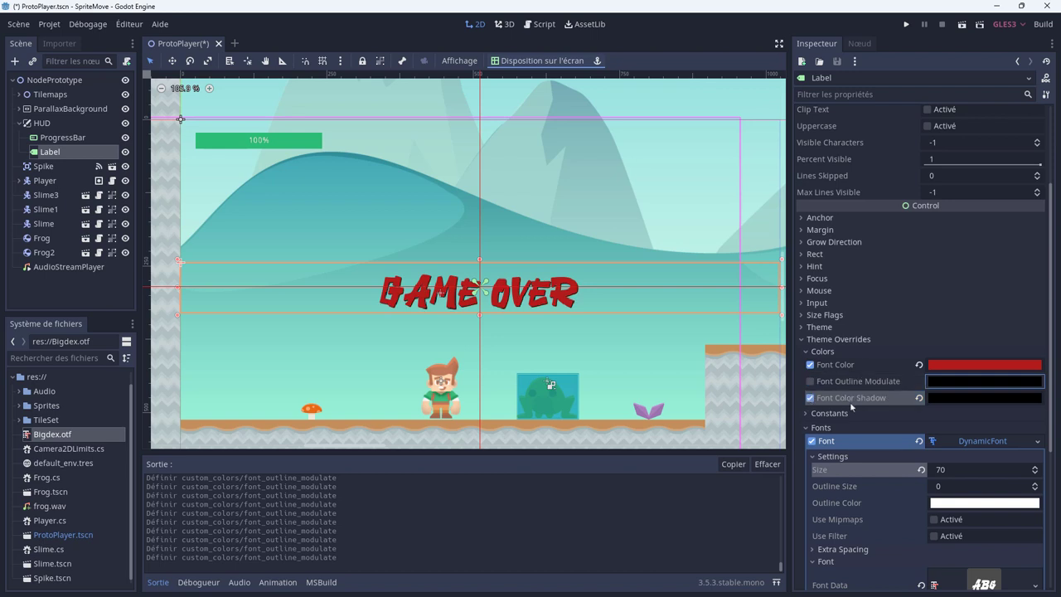
left_click(953, 398)
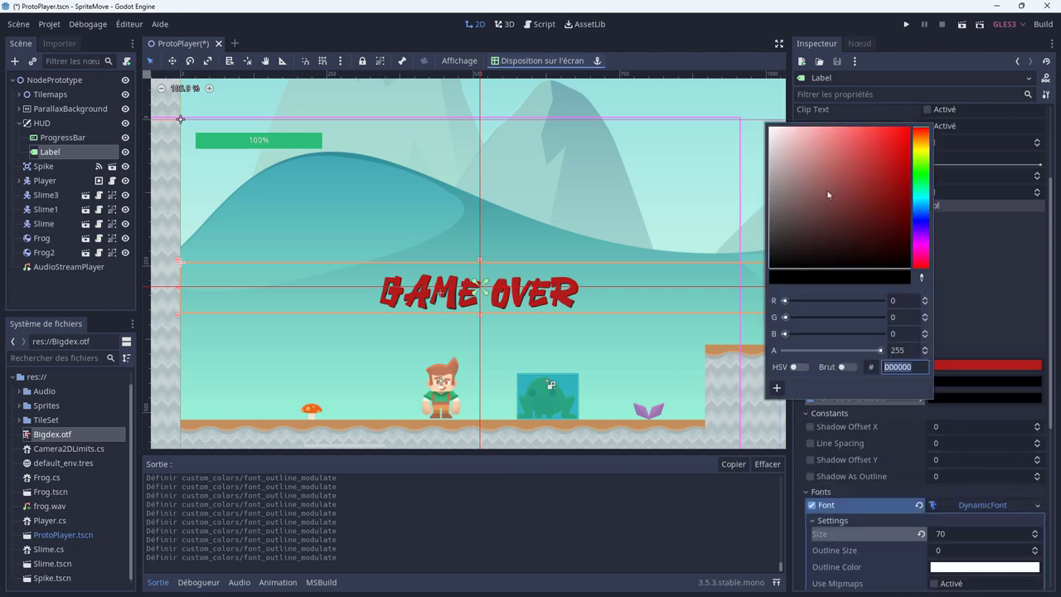
left_click(773, 132)
left_click_drag(774, 133, 777, 143)
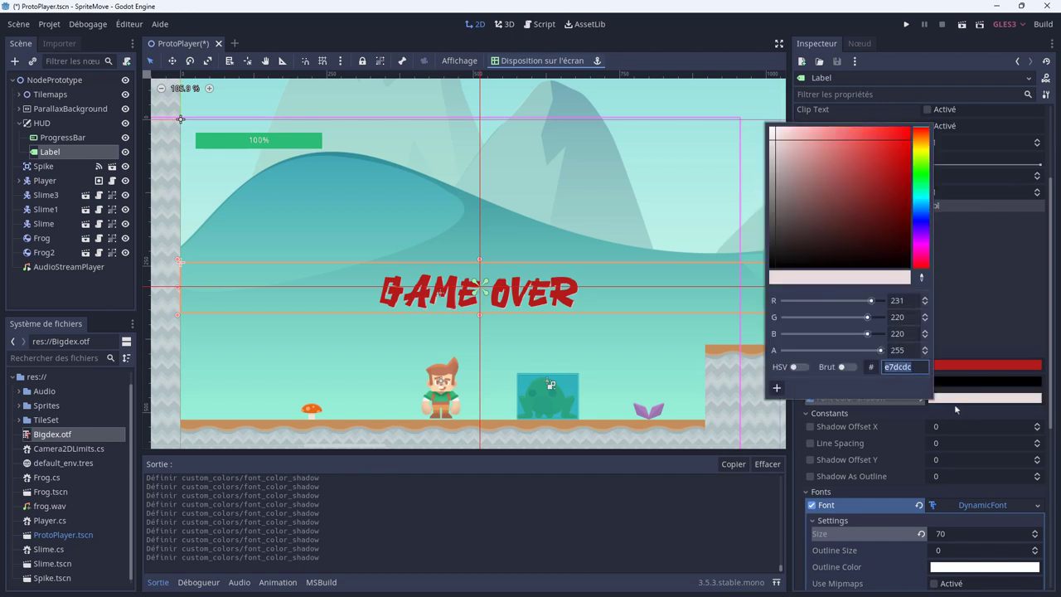
left_click(991, 326)
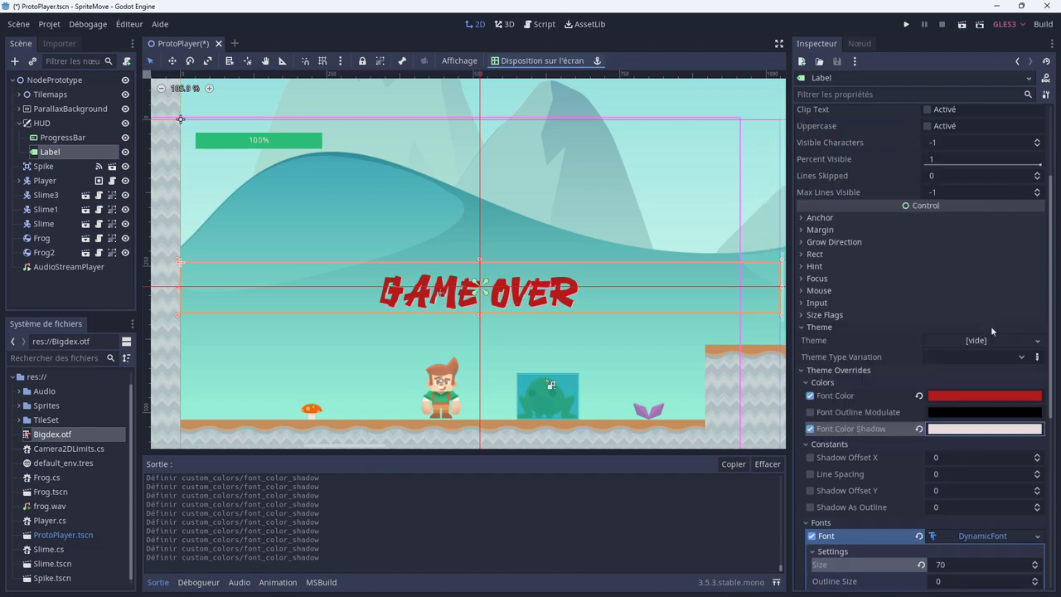
left_click(810, 429)
left_click(804, 384)
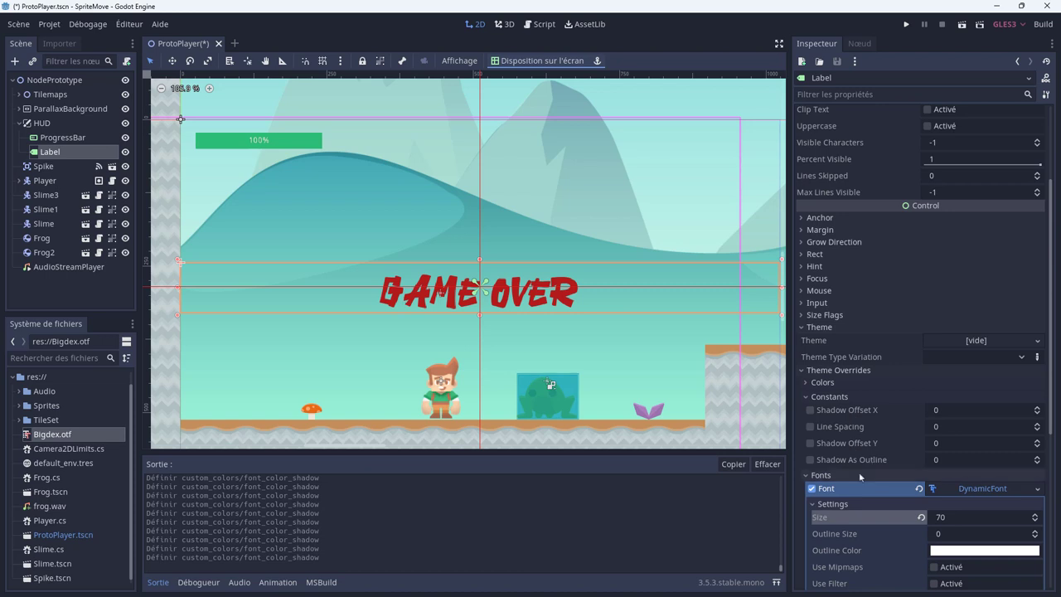
Save and run the game to check the size-5 white outline on the red GAME OVER text, then close it.
scroll(860, 477, "down", 5)
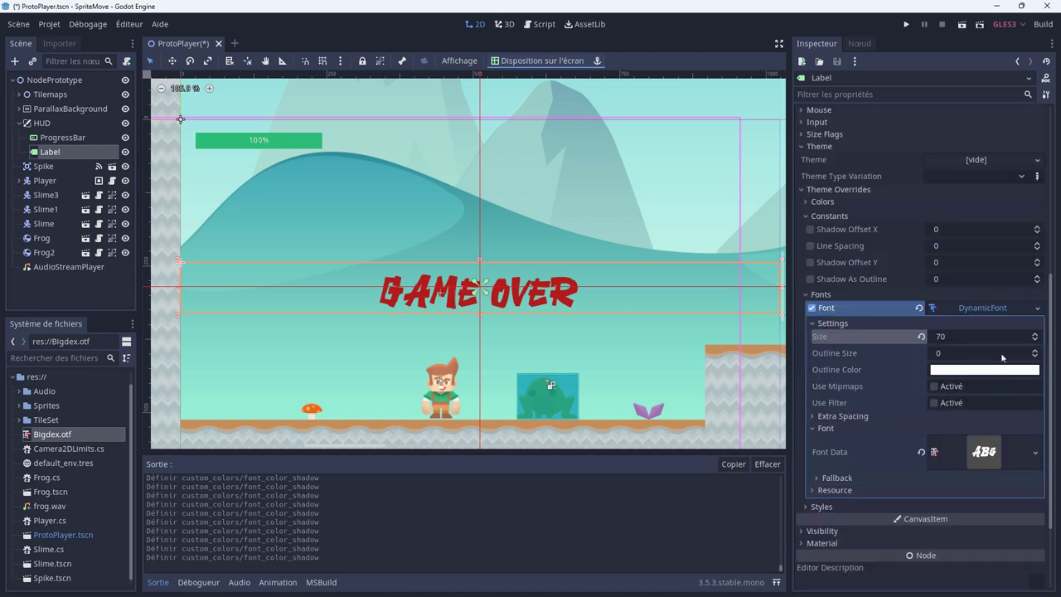
scroll(1035, 353, "up", 5)
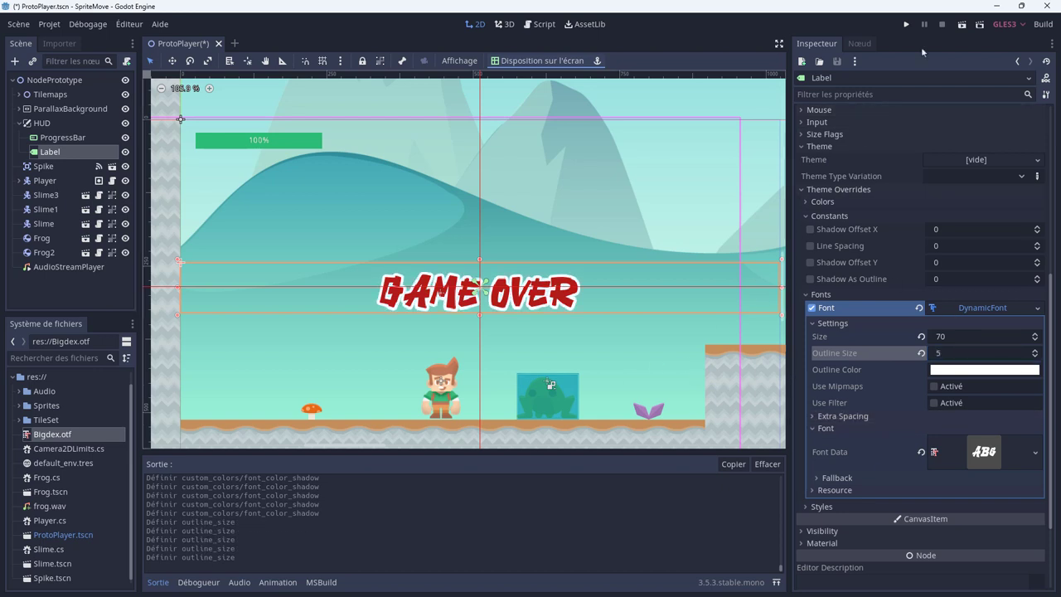
left_click(906, 25)
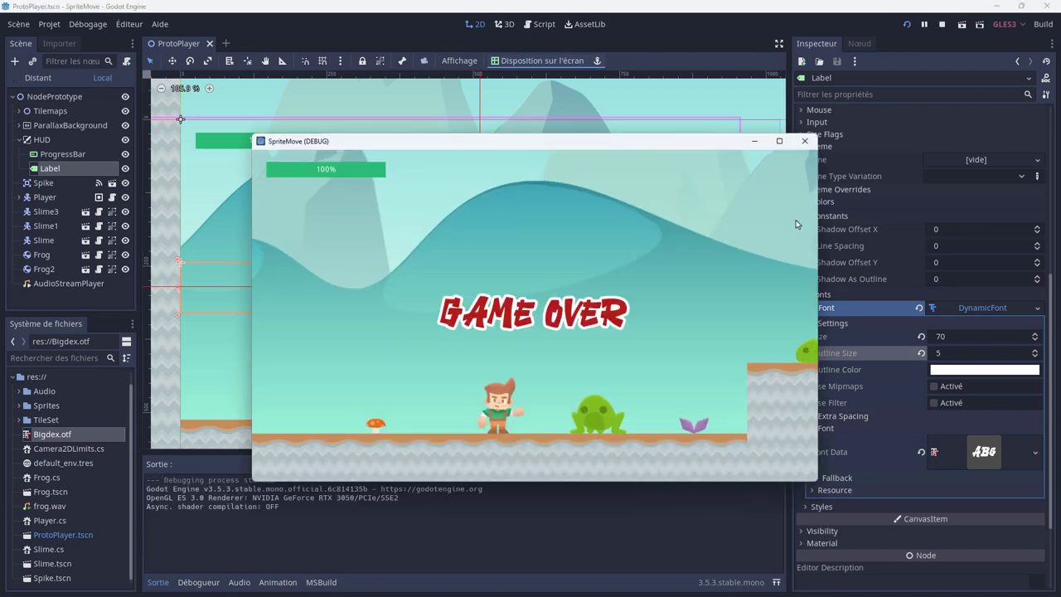
left_click(804, 143)
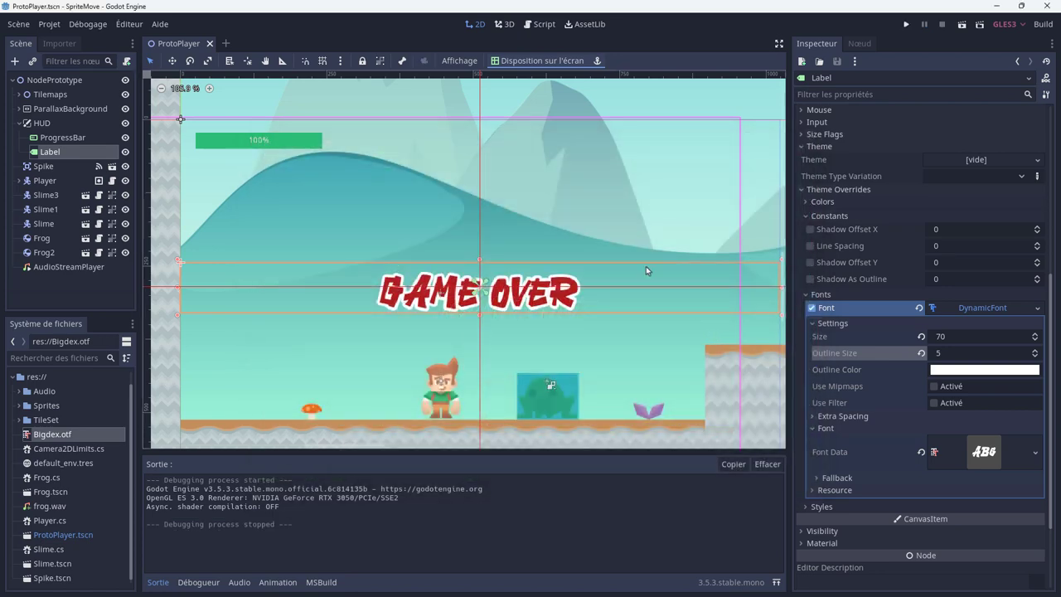
Rename the label to LabelGameOver and add a child Label node under it.
double_click(61, 154)
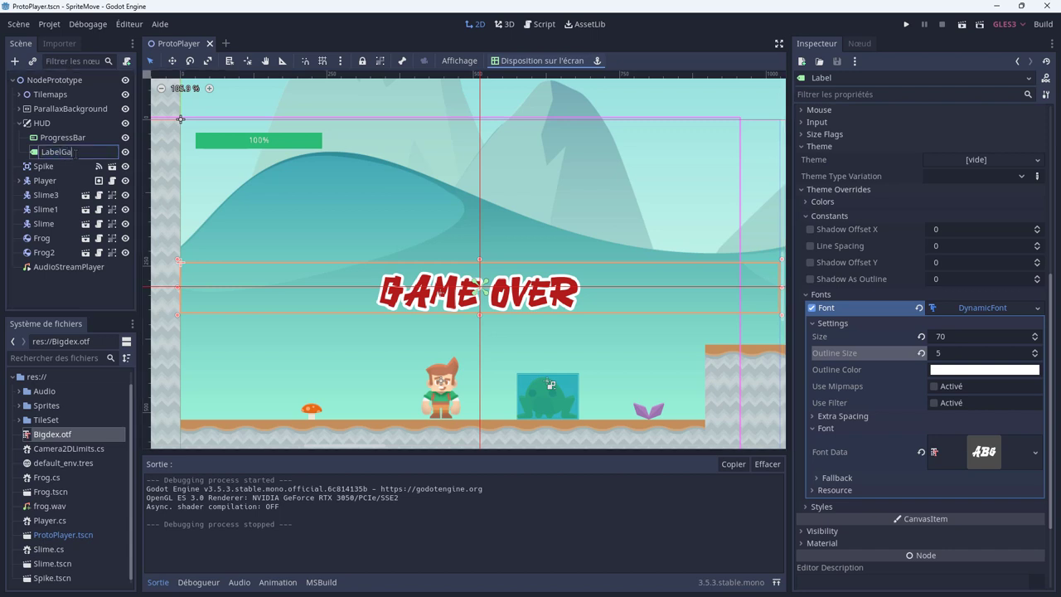
key("Return")
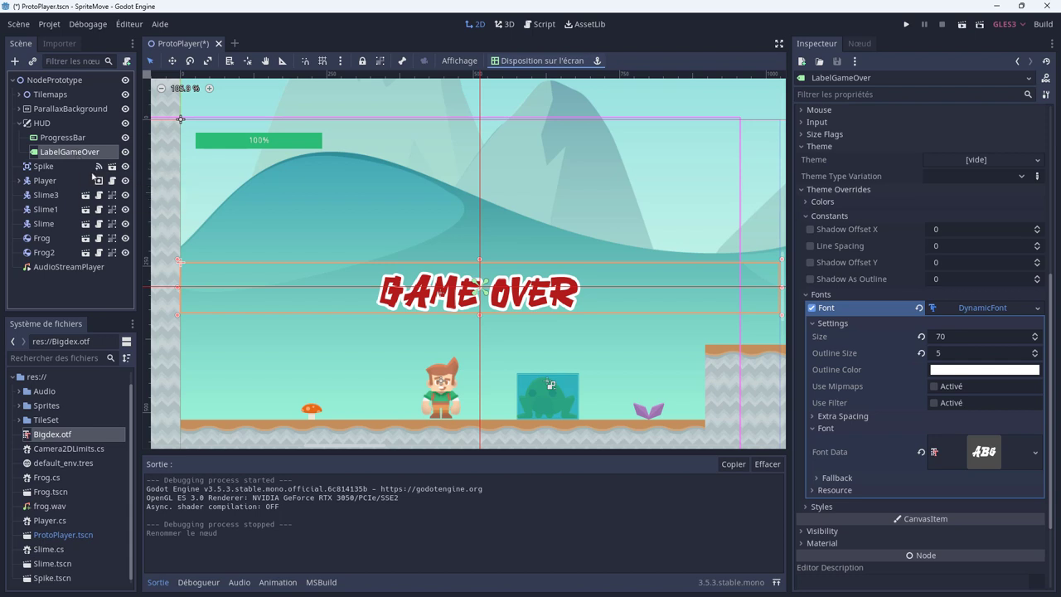
right_click(63, 155)
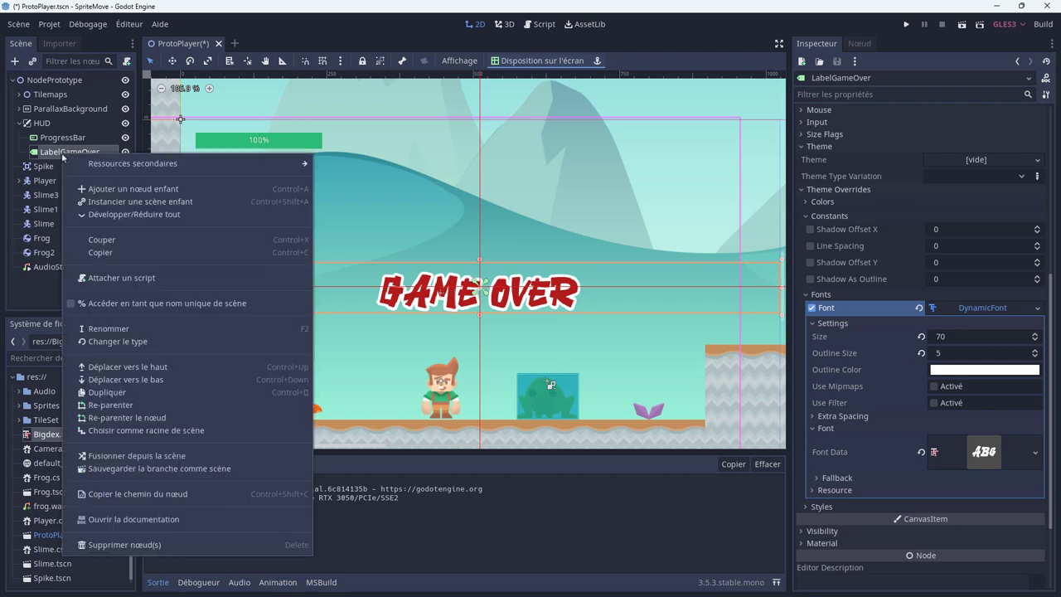
left_click(98, 189)
type("Labe")
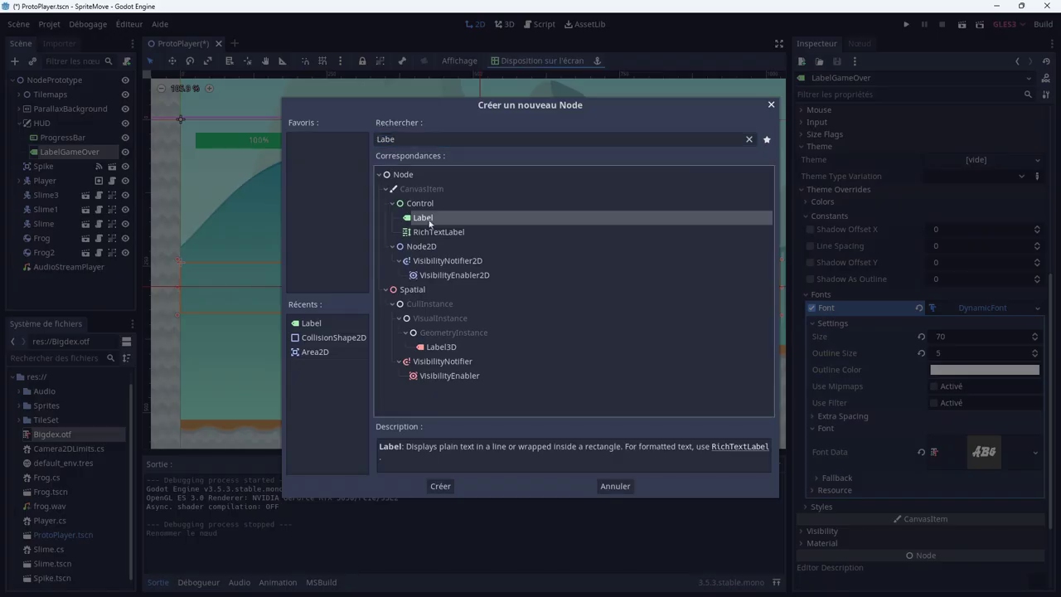
double_click(422, 216)
left_click(846, 153)
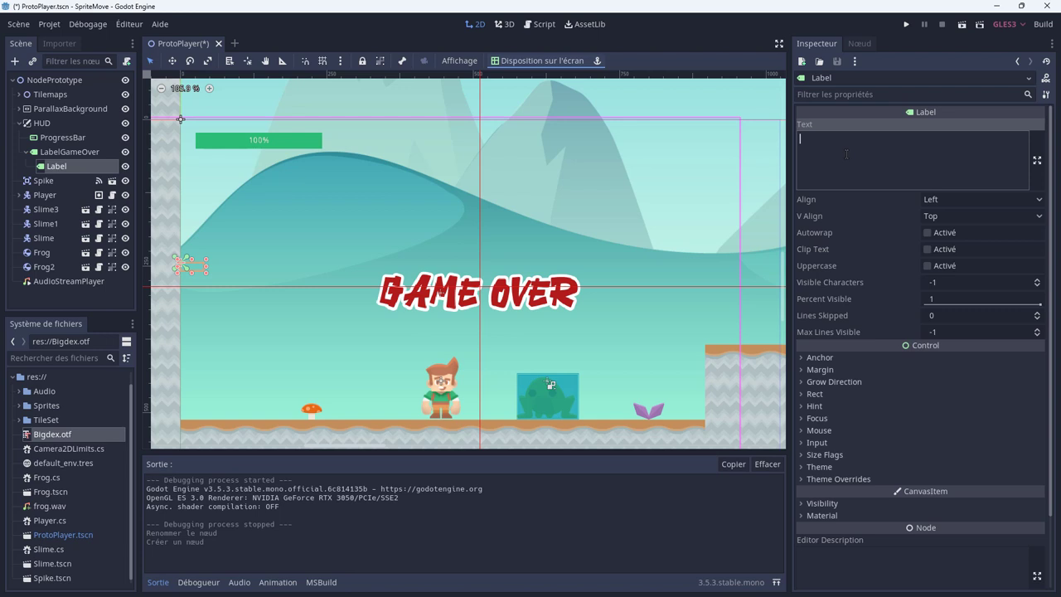
Enter 'SPACE to Replay' and 'ESC to Exit Game' on two lines as the child label's text.
type("SPac")
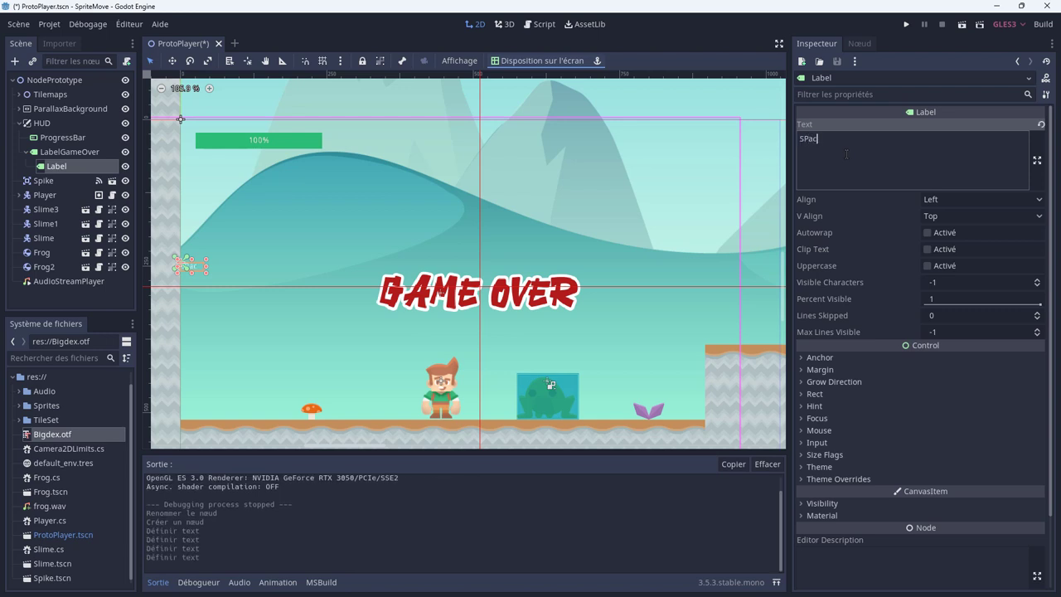
key("BackSpace")
key("BackSpace")
type("pa")
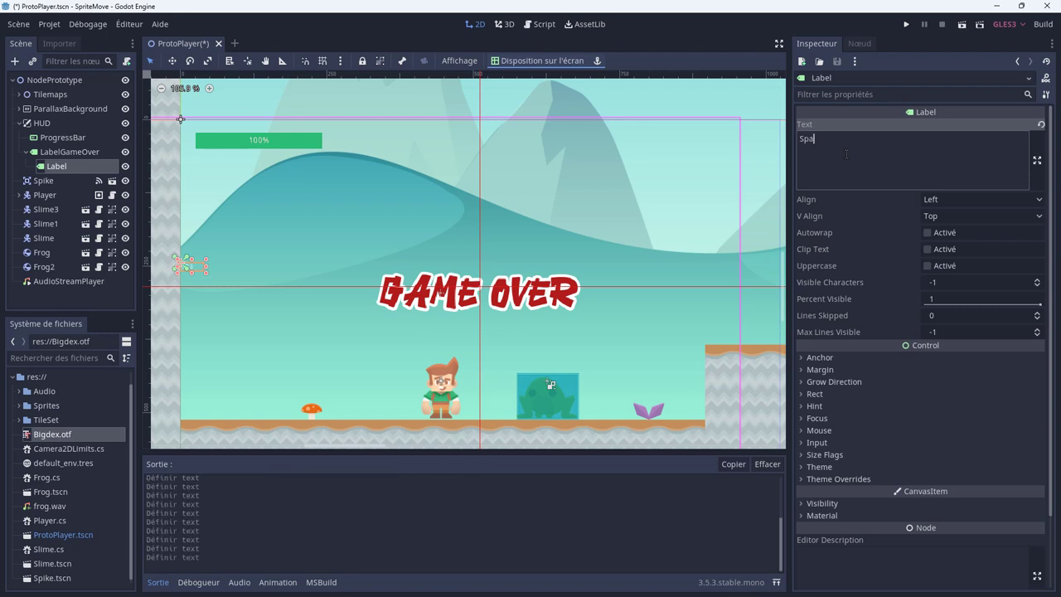
type("ce to Replay")
key("Return")
key("Delete")
key("Delete")
key("Delete")
key("BackSpace")
key("BackSpace")
type("PA")
type("CE")
type("ame")
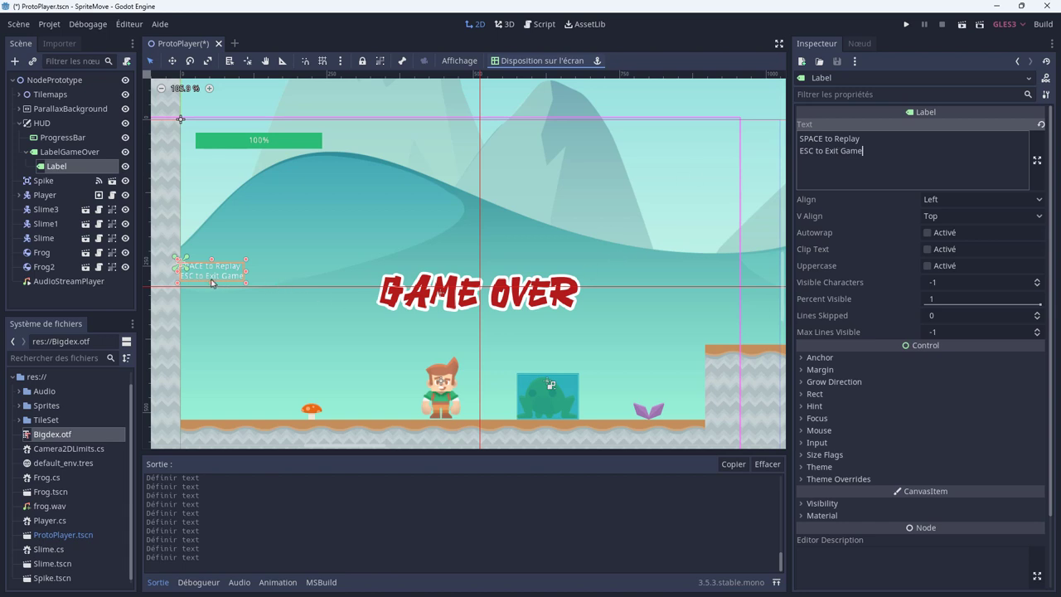
Finish the instructions text and drag the Label's anchors into position on the canvas.
left_click(188, 272)
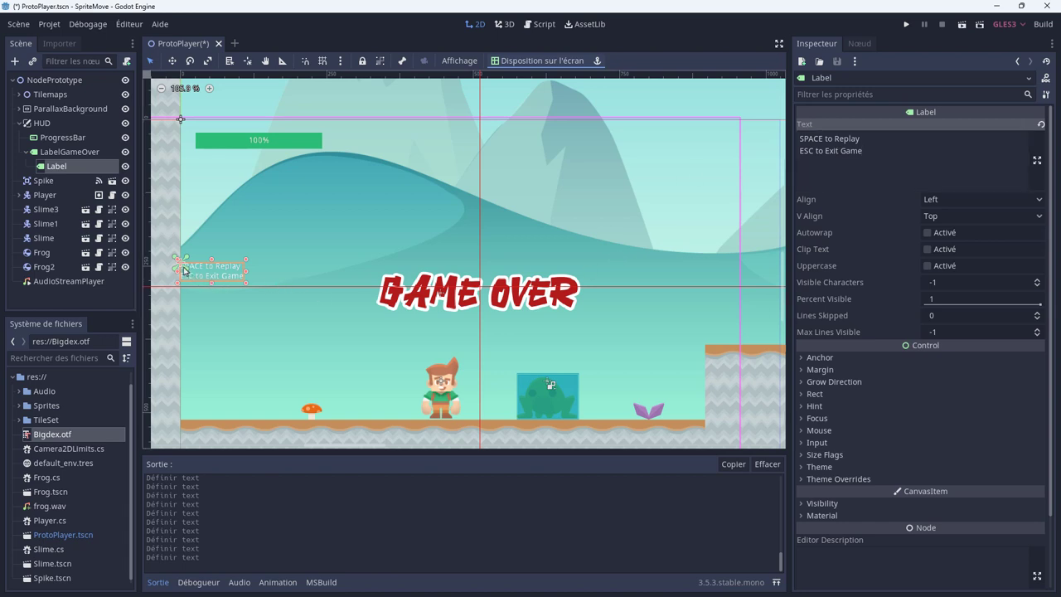
left_click_drag(268, 286, 182, 268)
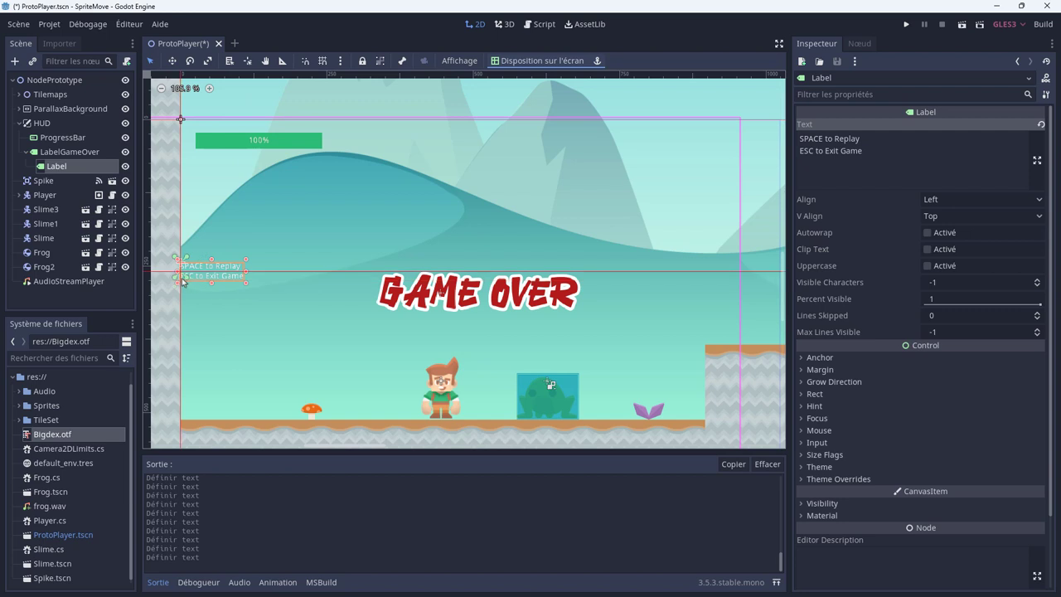
scroll(184, 268, "up", 1)
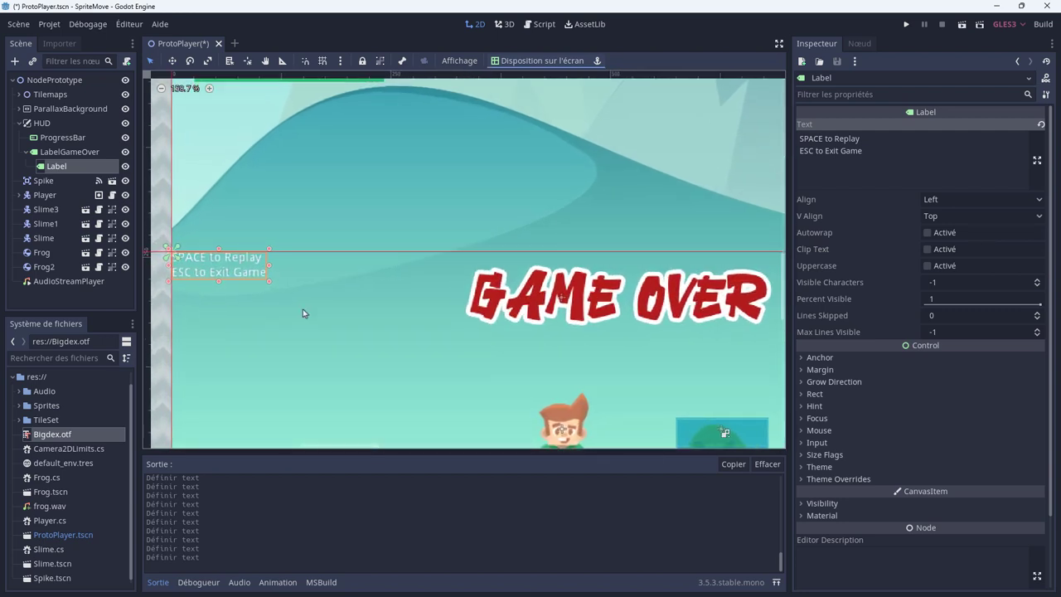
scroll(187, 266, "up", 1)
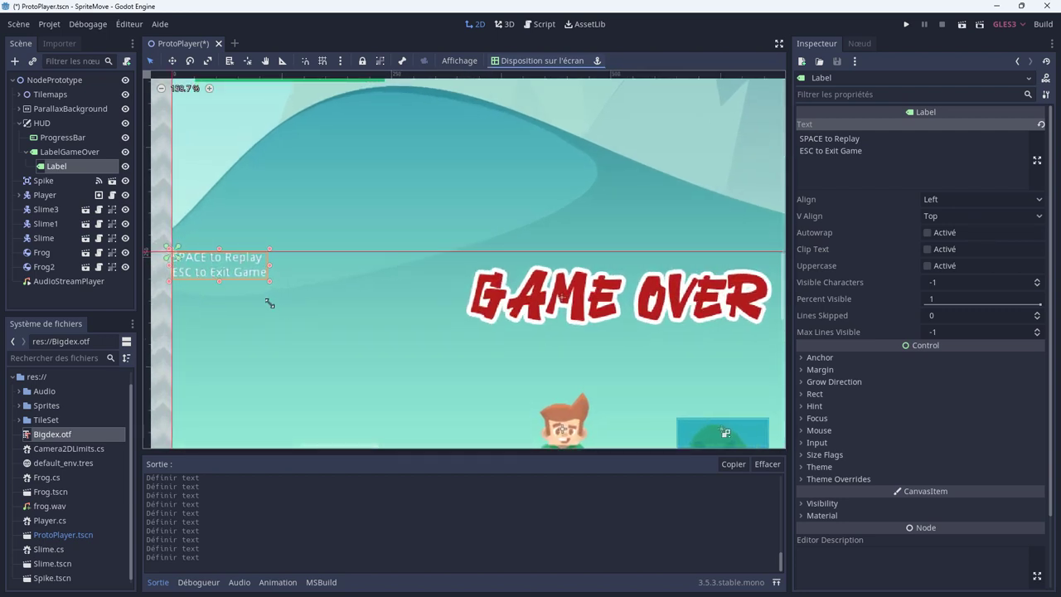
left_click(178, 264)
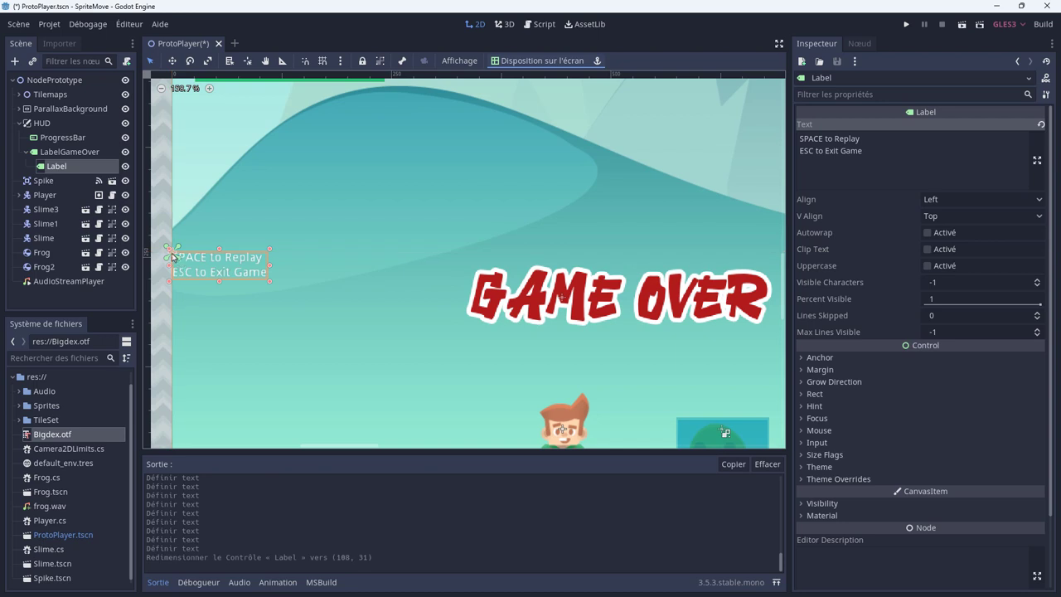
scroll(179, 264, "up", 2)
scroll(215, 261, "up", 1)
scroll(257, 255, "up", 1)
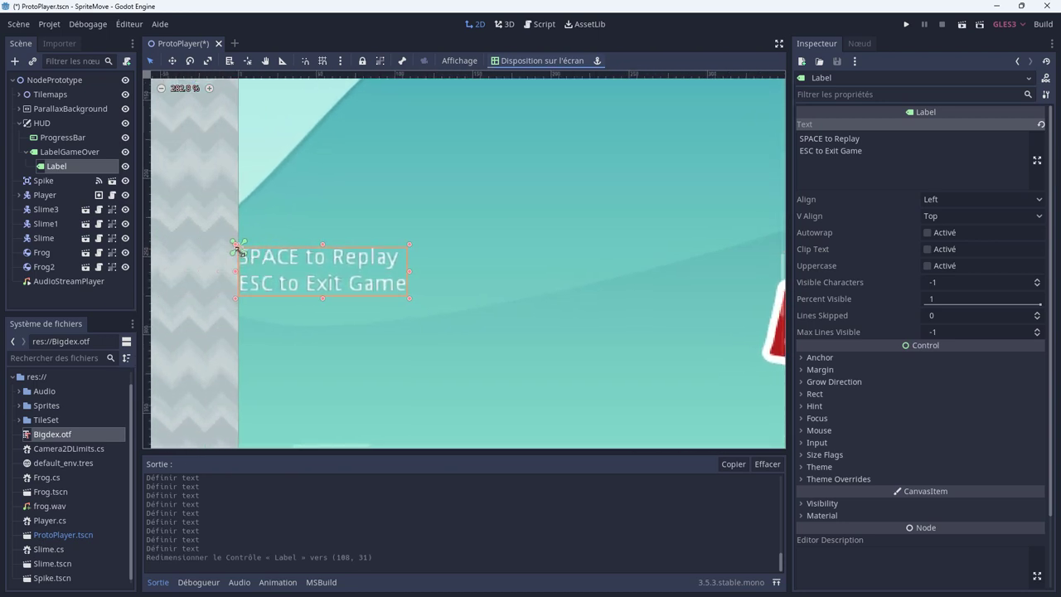
left_click_drag(244, 245, 278, 284)
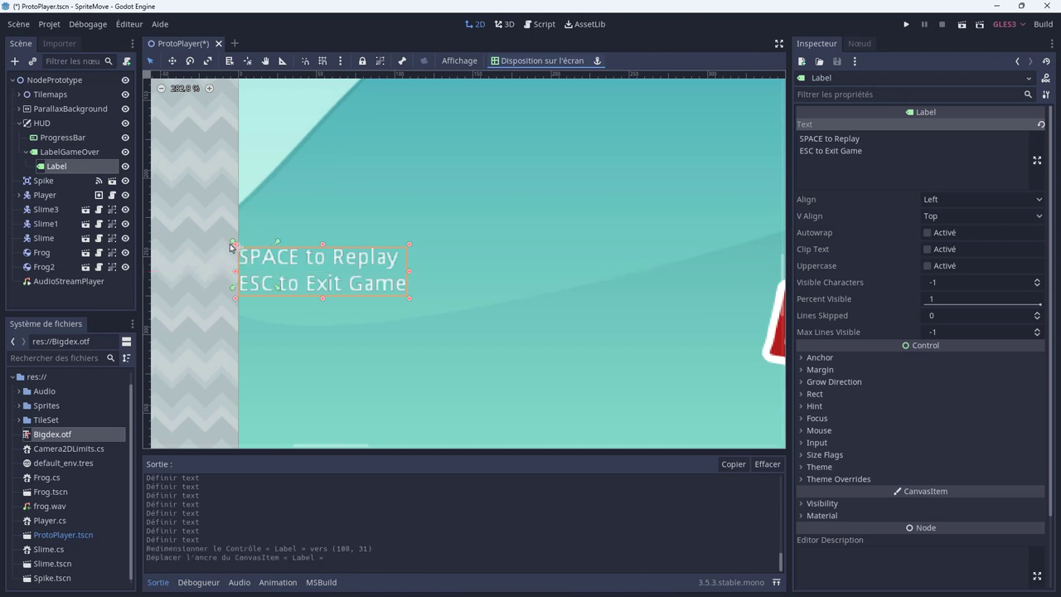
mouse_move(234, 246)
left_mouse_down()
mouse_move(279, 284)
mouse_move(426, 351)
mouse_move(559, 378)
left_mouse_up()
mouse_move(559, 378)
middle_mouse_down()
mouse_move(433, 343)
mouse_move(424, 356)
middle_mouse_up()
Move the instructions label just under GAME OVER and widen its box to 316×42.
scroll(448, 353, "down", 6)
scroll(462, 363, "down", 1)
mouse_move(395, 345)
left_mouse_down()
mouse_move(506, 339)
mouse_move(501, 330)
left_mouse_up()
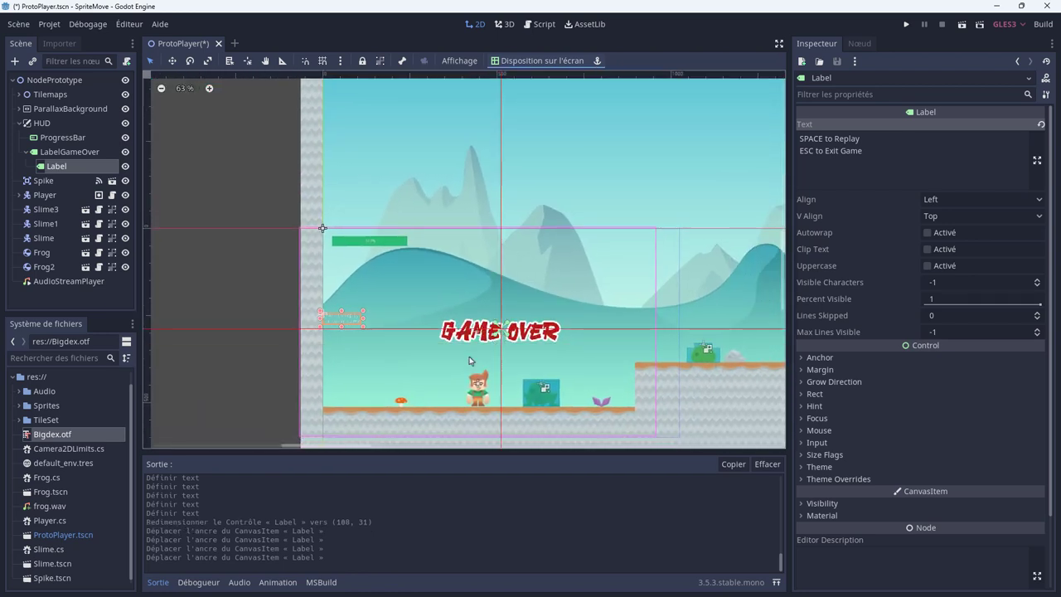
left_click_drag(355, 324, 511, 352)
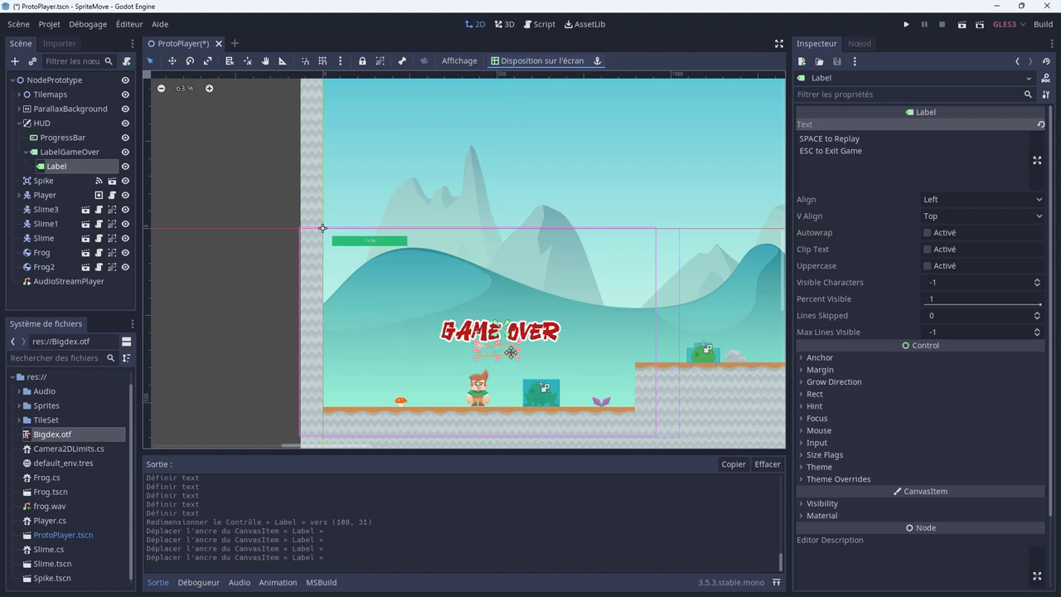
mouse_move(475, 359)
left_mouse_down()
mouse_move(432, 362)
mouse_move(444, 361)
left_mouse_up()
left_click_drag(520, 363, 557, 362)
scroll(572, 373, "up", 3)
scroll(573, 375, "up", 1)
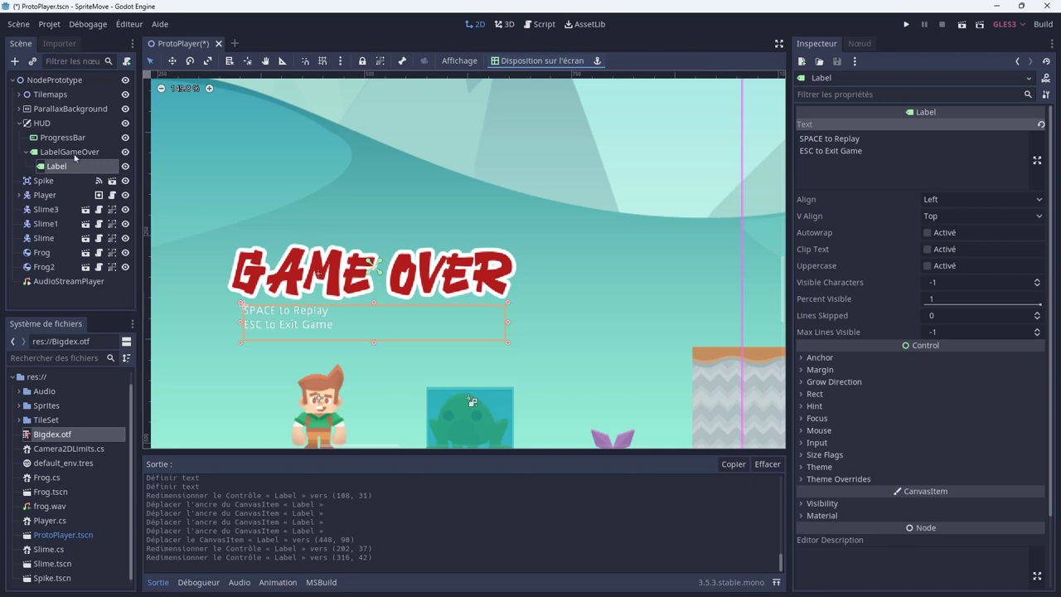
Raise LabelGameOver slightly with the Move tool to position (0, 209).
left_click(69, 152)
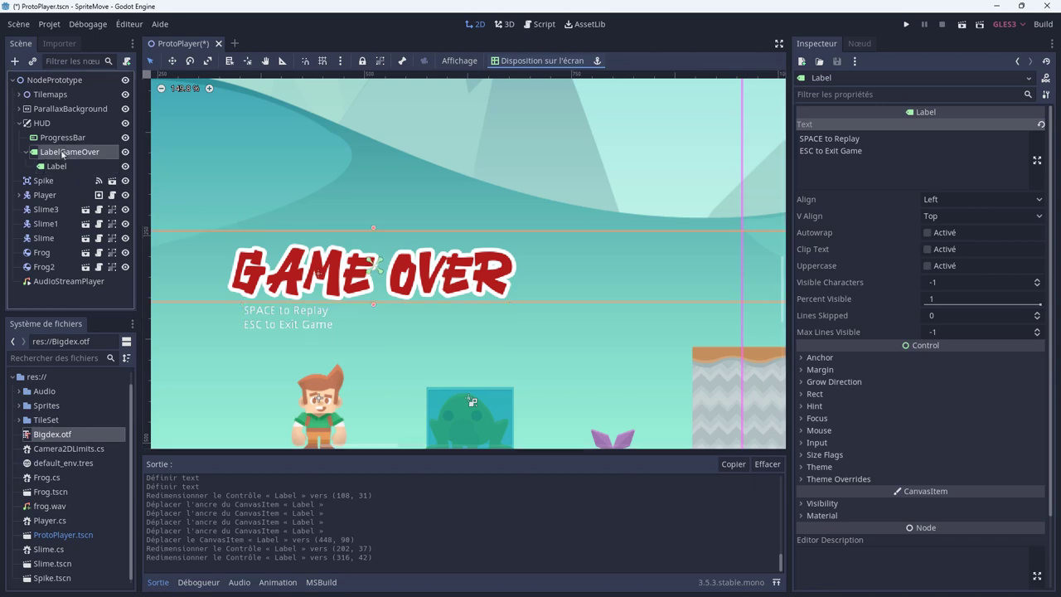
left_click(170, 61)
scroll(357, 254, "down", 2)
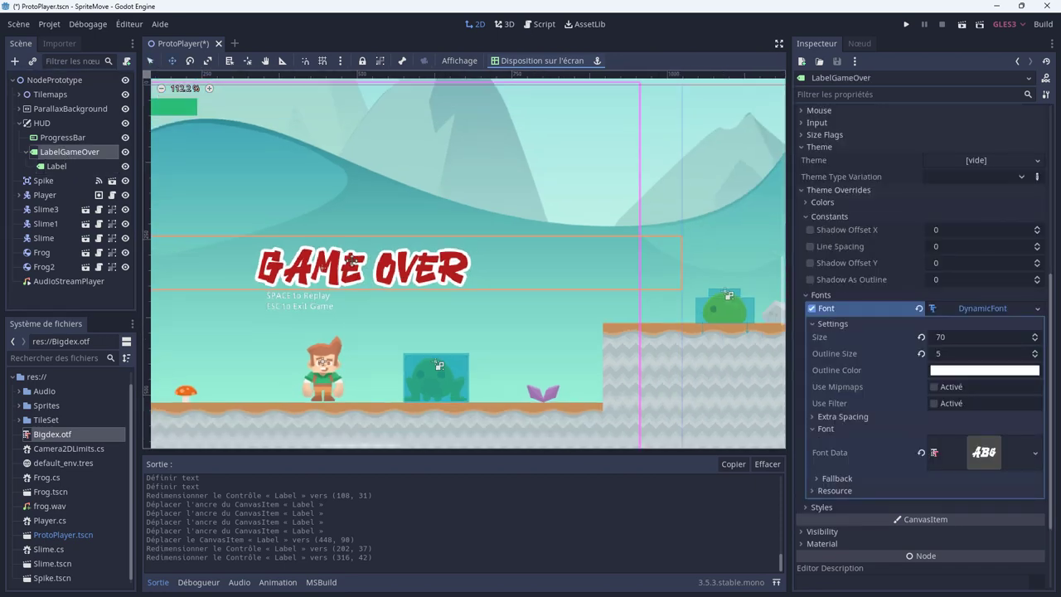
scroll(357, 254, "down", 3)
left_click_drag(358, 260, 354, 246)
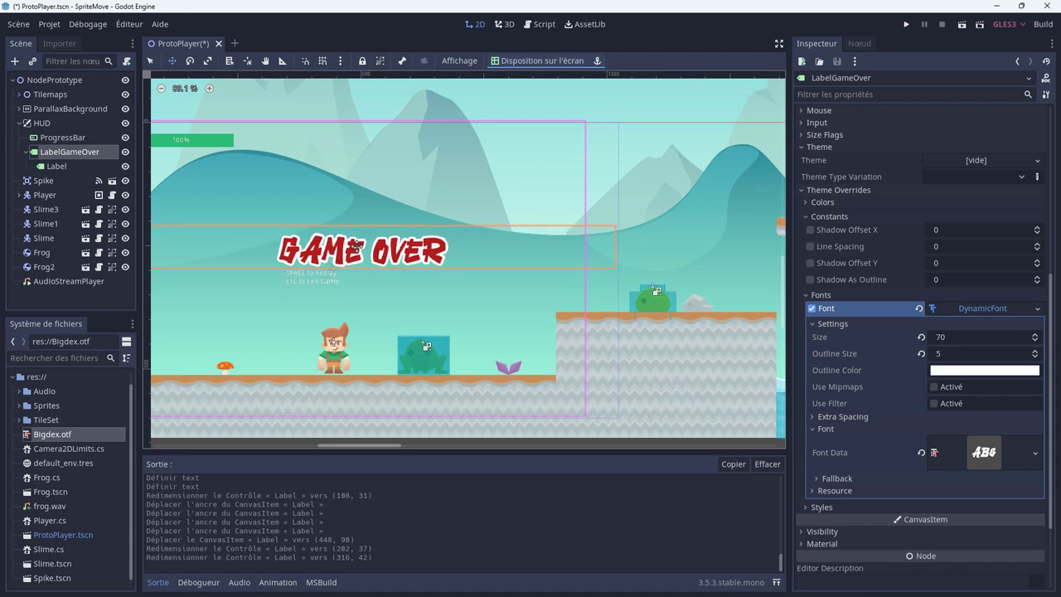
middle_click_drag(377, 285, 470, 300)
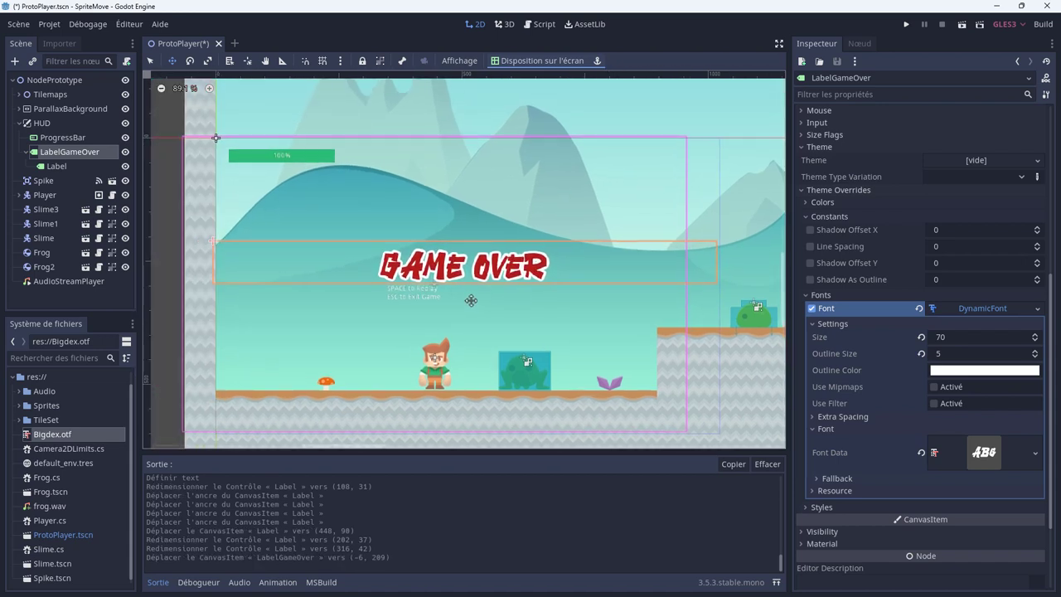
left_click_drag(559, 271, 564, 270)
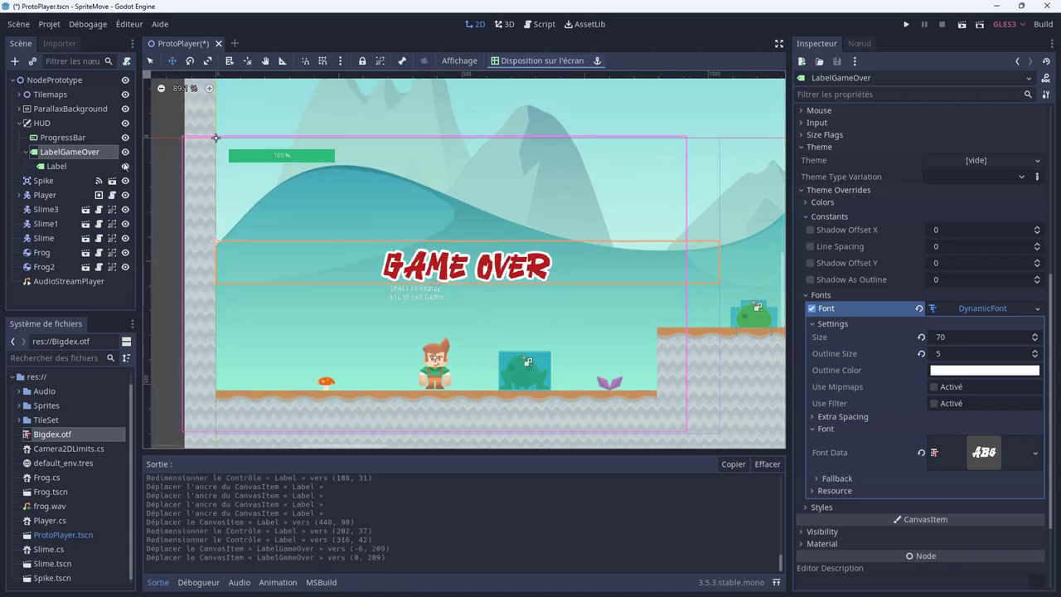
left_click(87, 166)
Set the instructions label's Align and V Align both to Center.
scroll(555, 316, "up", 3)
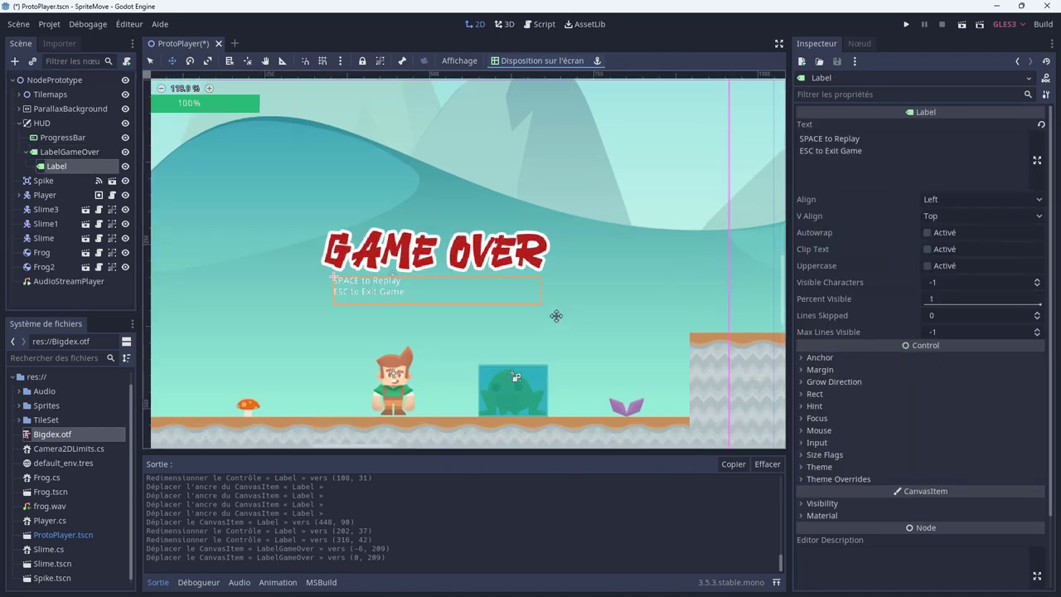
scroll(556, 316, "up", 3)
left_click(933, 200)
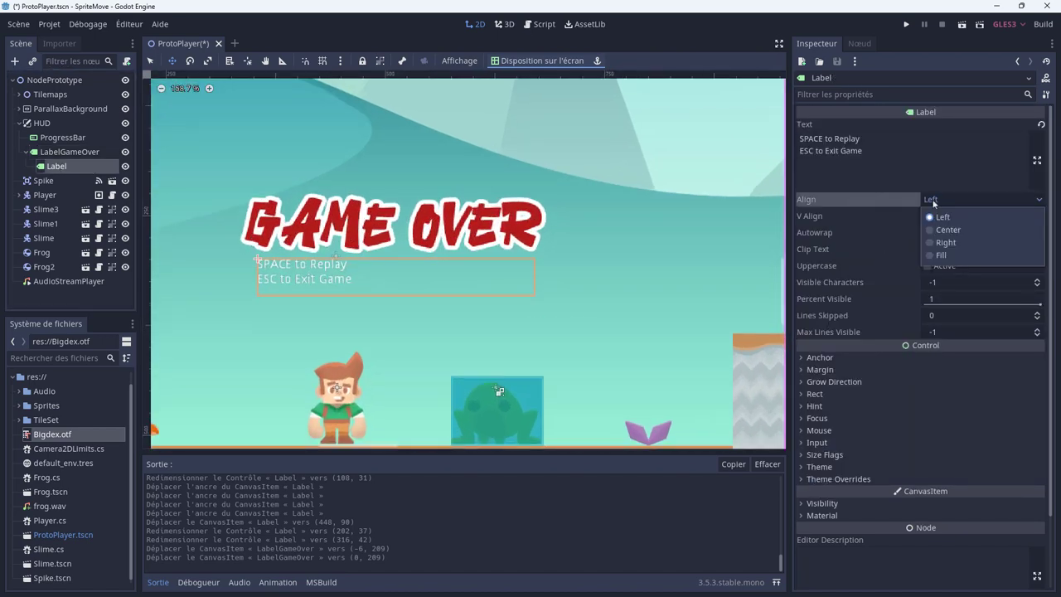
left_click(945, 229)
left_click(941, 216)
left_click(945, 246)
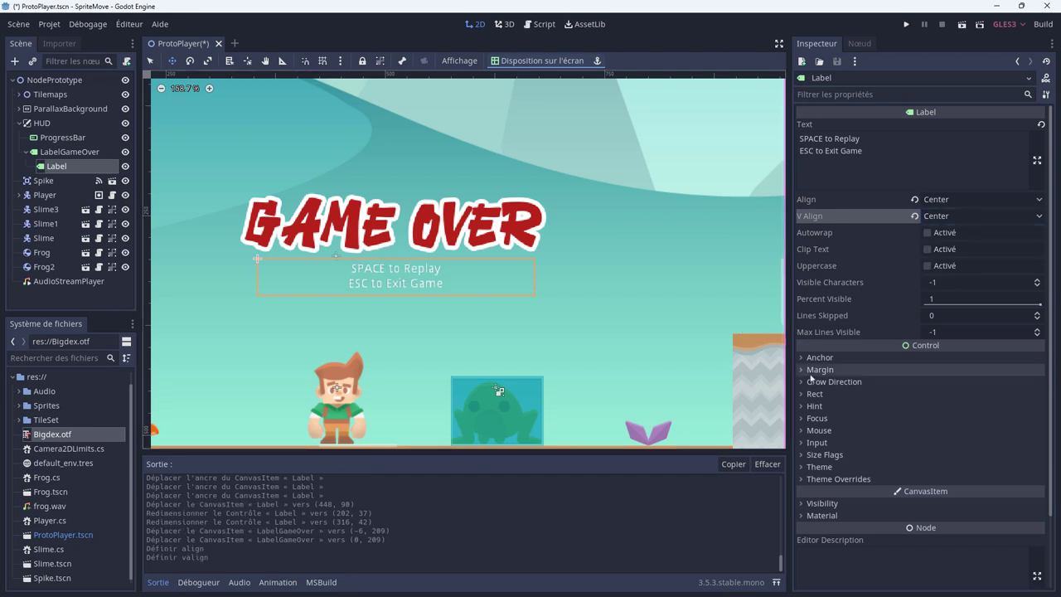
Expand Theme Overrides > Fonts and try dropping Bigdex.otf onto the font slot.
left_click(825, 479)
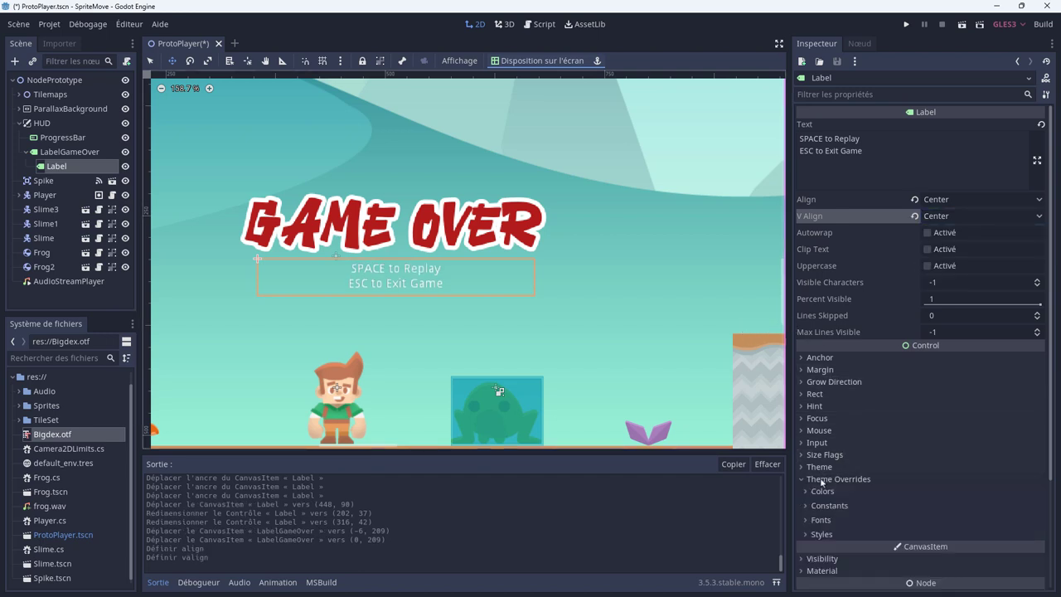
left_click(809, 521)
scroll(854, 465, "down", 5)
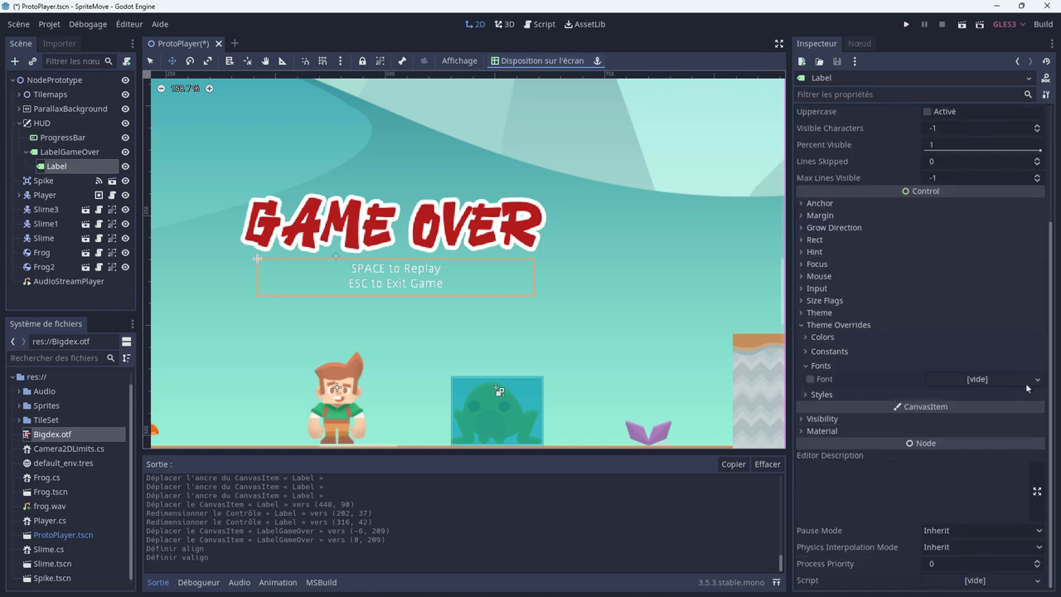
left_click_drag(64, 432, 947, 384)
left_click(805, 366)
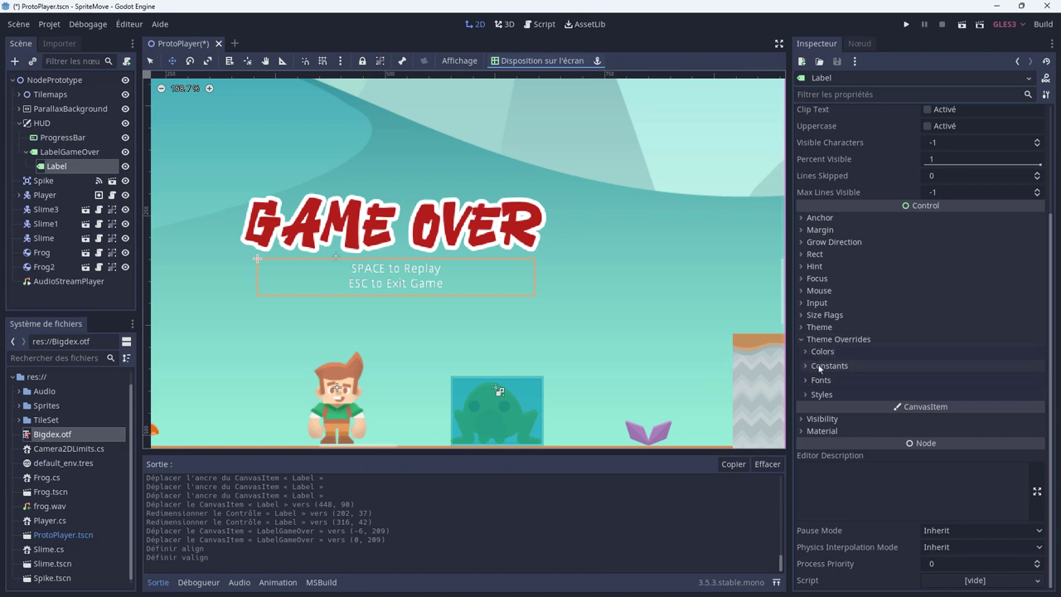
Give the label a new DynamicFont using Bigdex.otf and raise its size to 27.
left_click(807, 380)
left_click(987, 393)
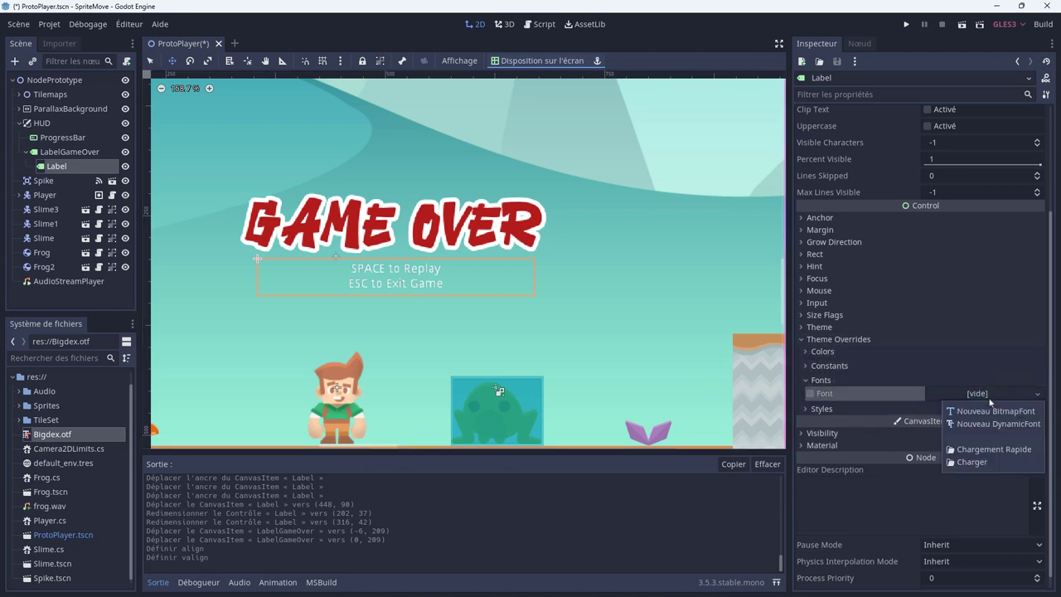
left_click(986, 425)
left_click(973, 396)
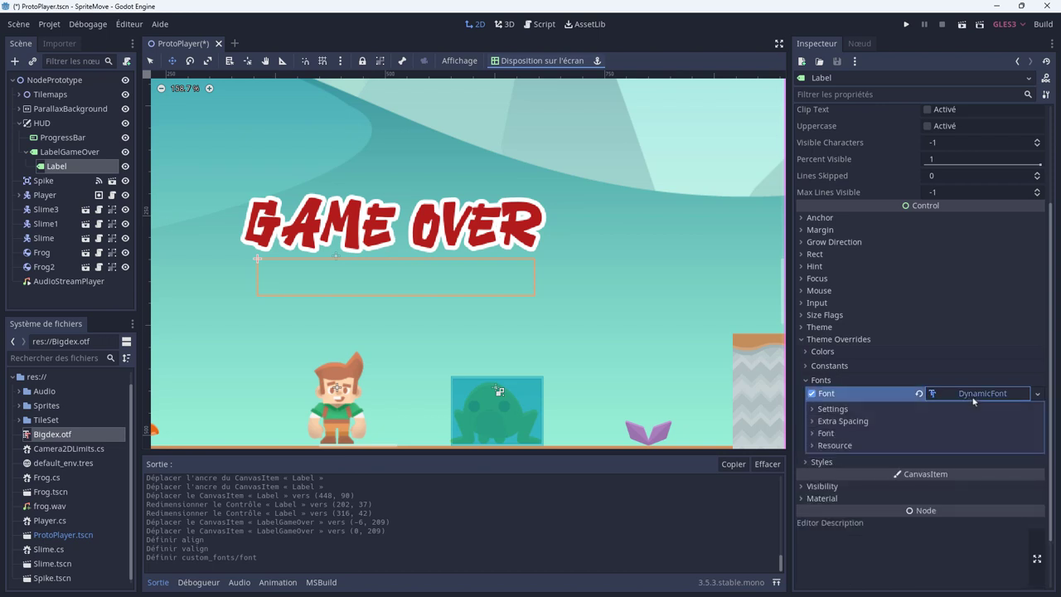
left_click(816, 434)
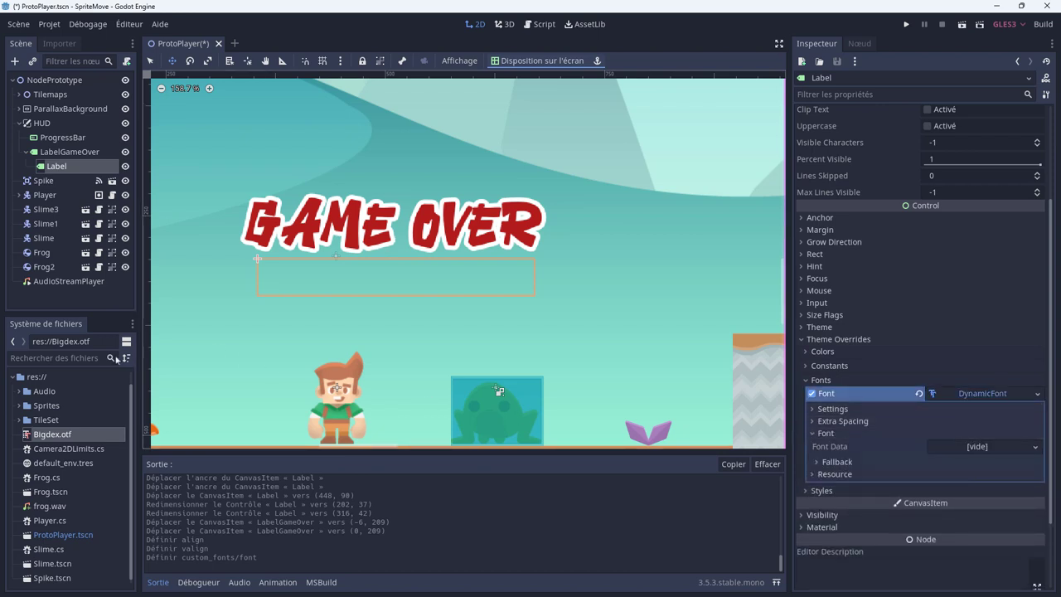
left_click_drag(58, 434, 956, 452)
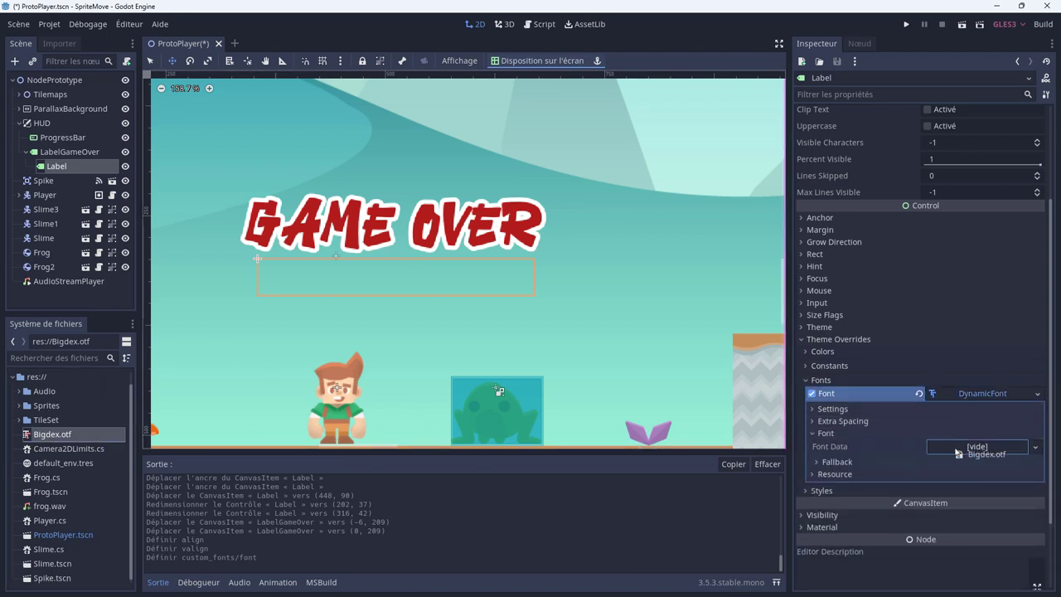
left_click(814, 410)
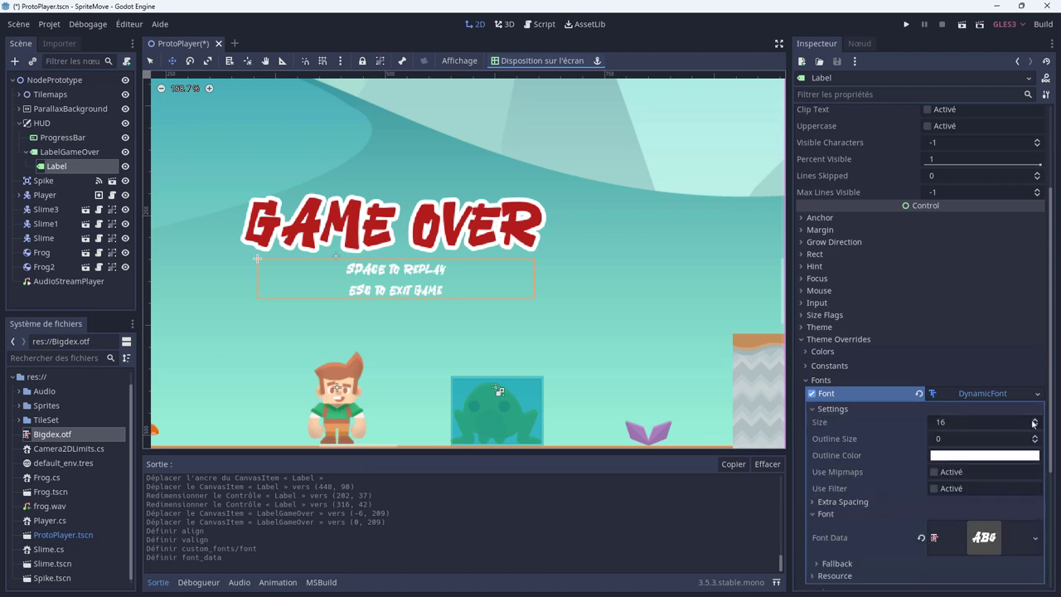
left_click_drag(1034, 422, 1034, 422)
Save and play the scene to view the enlarged instructions, then close the game window.
left_click(907, 26)
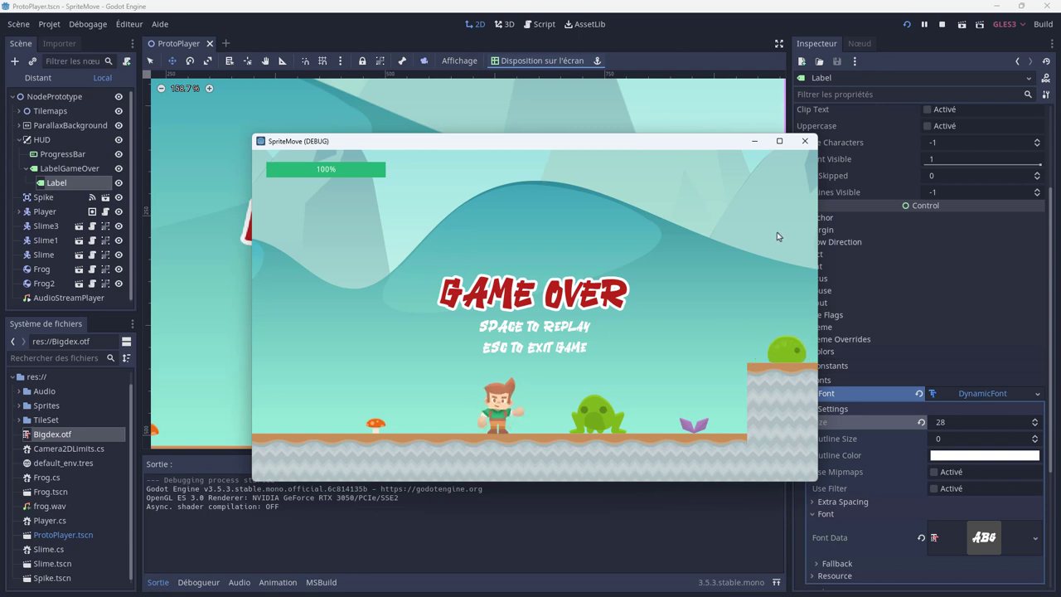
left_click(805, 141)
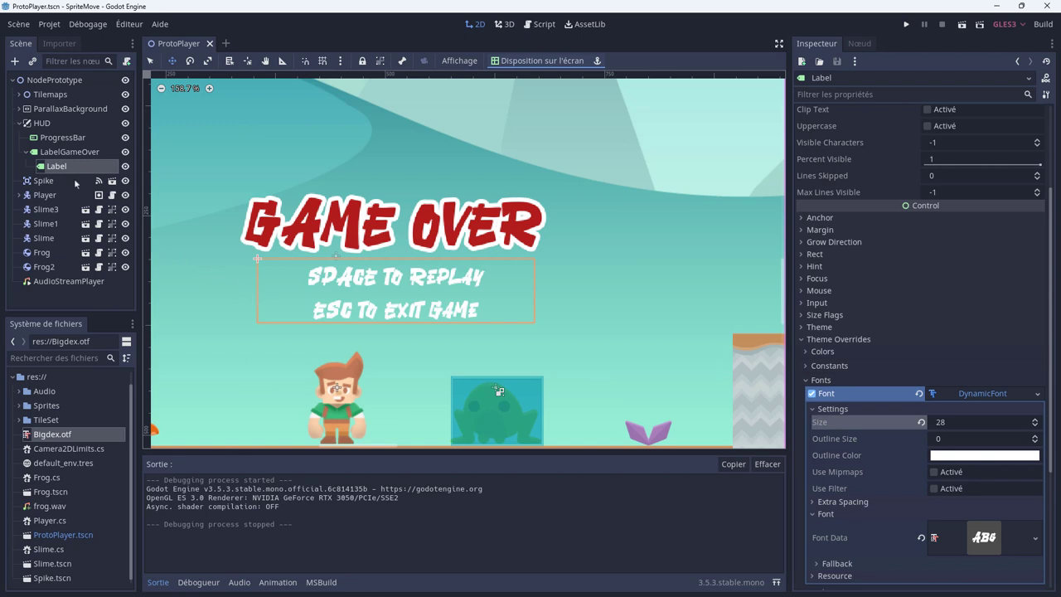
Drag the label's left and right handles with the Select tool to make it 332×73.
left_click(150, 61)
left_click_drag(257, 290, 246, 289)
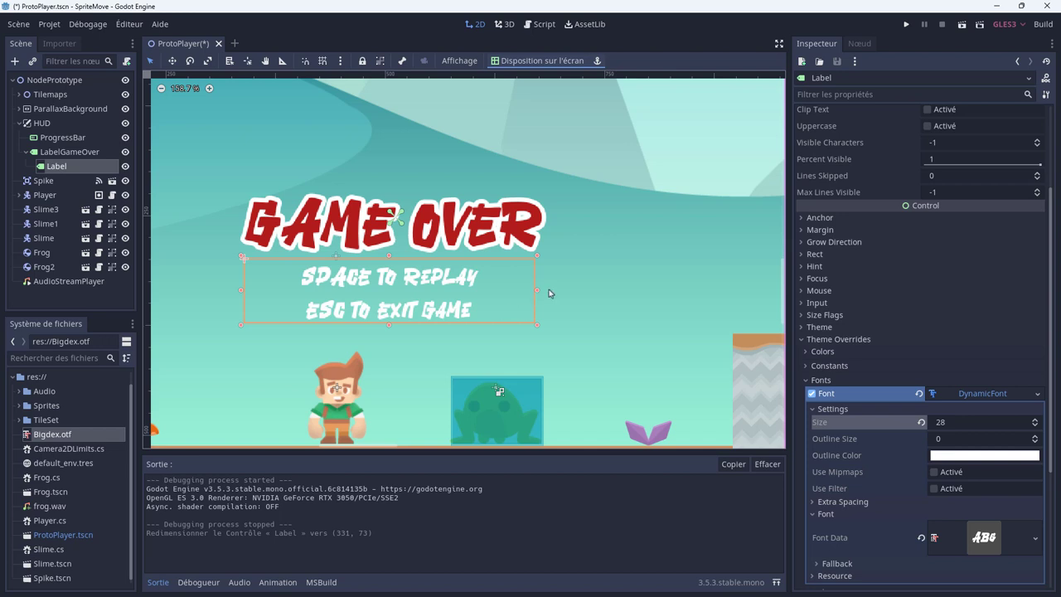
left_click_drag(538, 290, 538, 290)
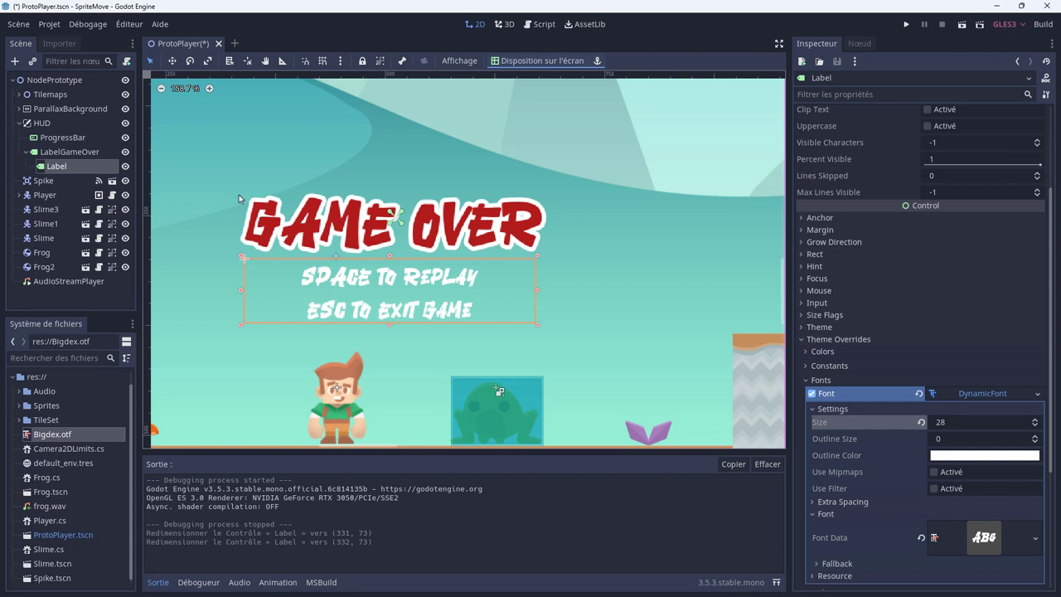
scroll(482, 275, "down", 1)
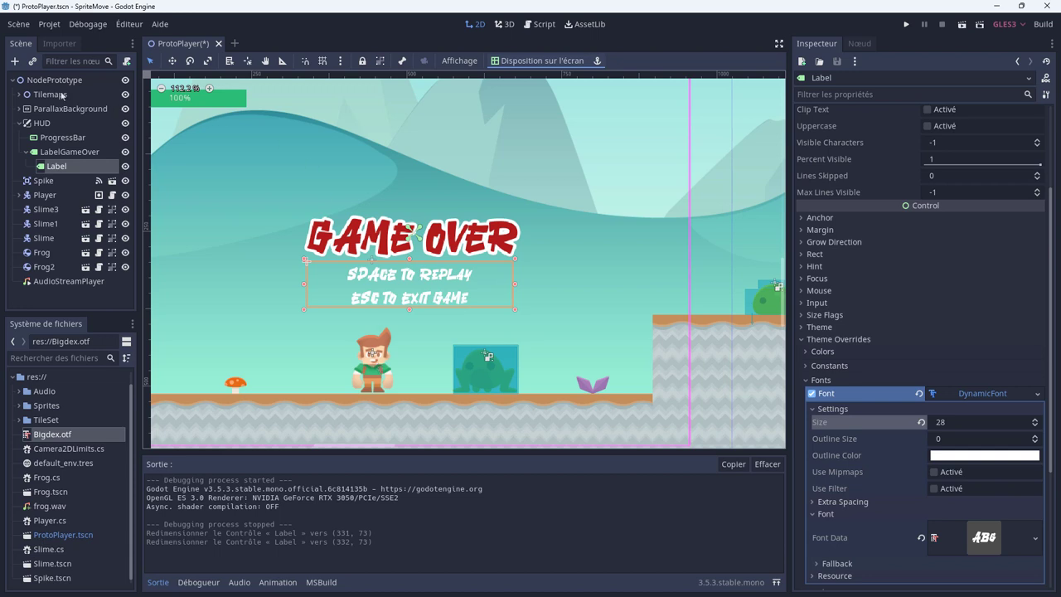
Expand Player to check its CollisionShape2D, then open Player.cs in VS Code.
left_click(47, 196)
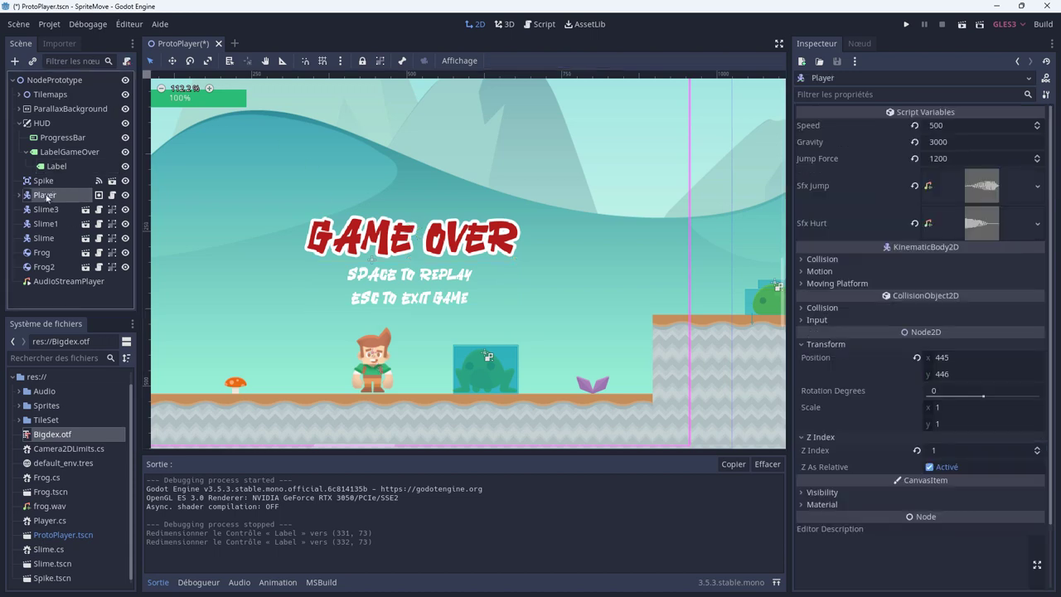
left_click(20, 196)
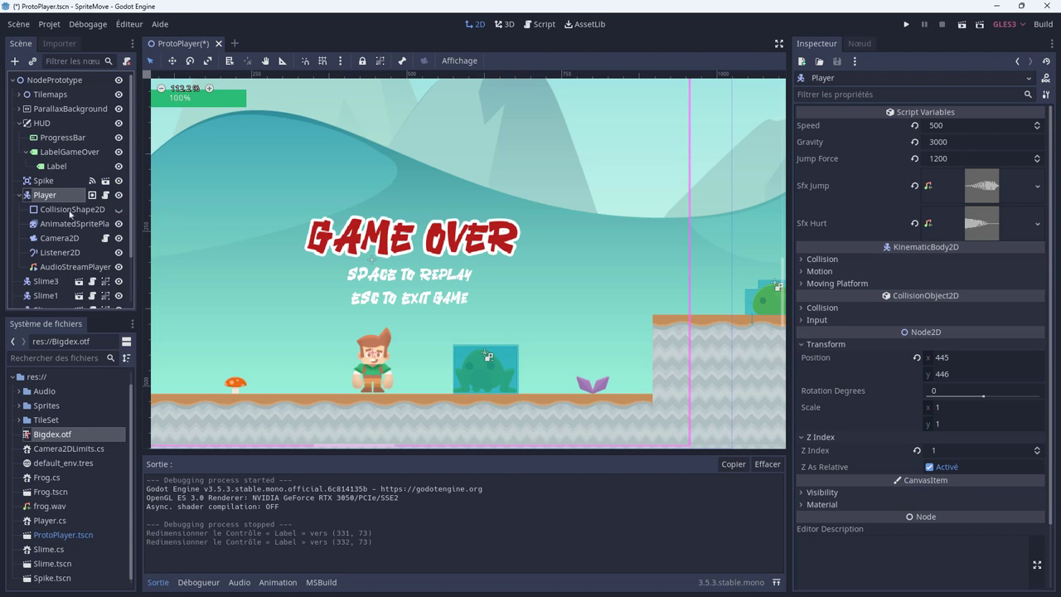
left_click(69, 211)
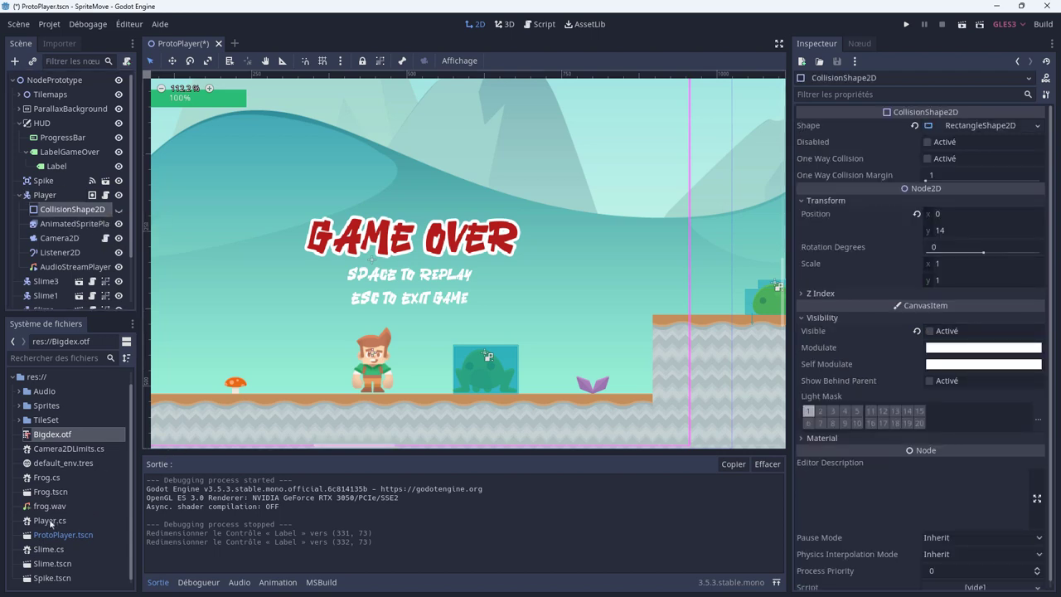
double_click(51, 522)
Dismiss the update notice and select the _Process line that disables CollisionShape2D.
scroll(430, 349, "up", 5)
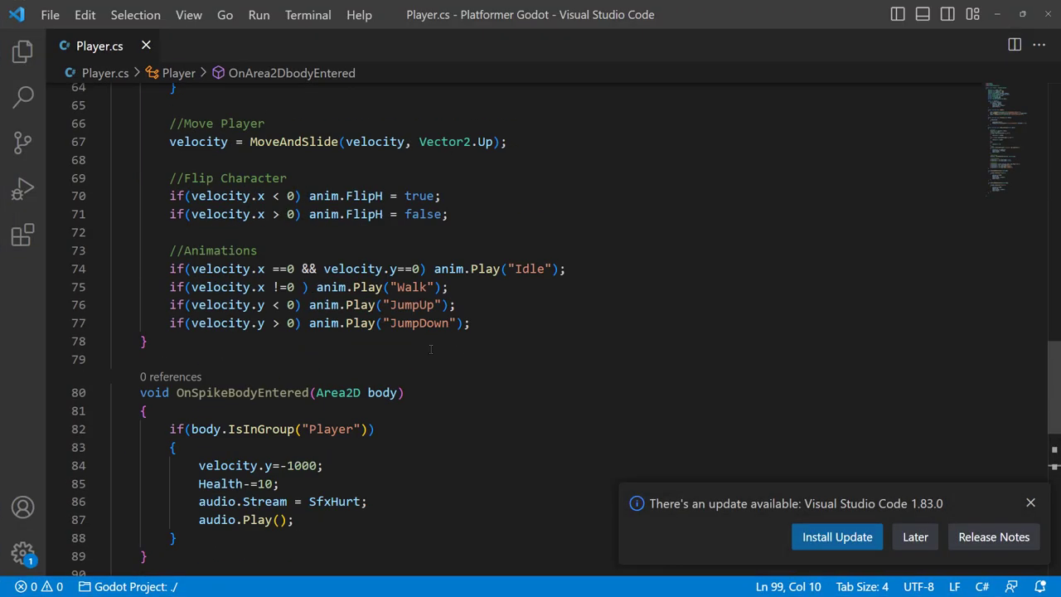
scroll(430, 349, "up", 20)
left_click(1031, 502)
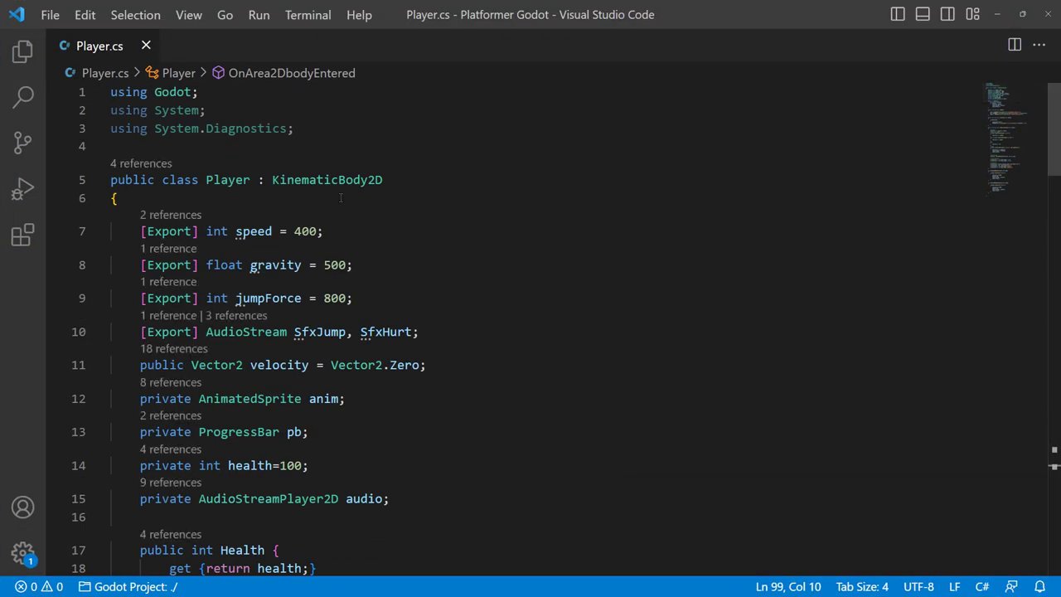
scroll(345, 287, "down", 2)
scroll(345, 288, "down", 3)
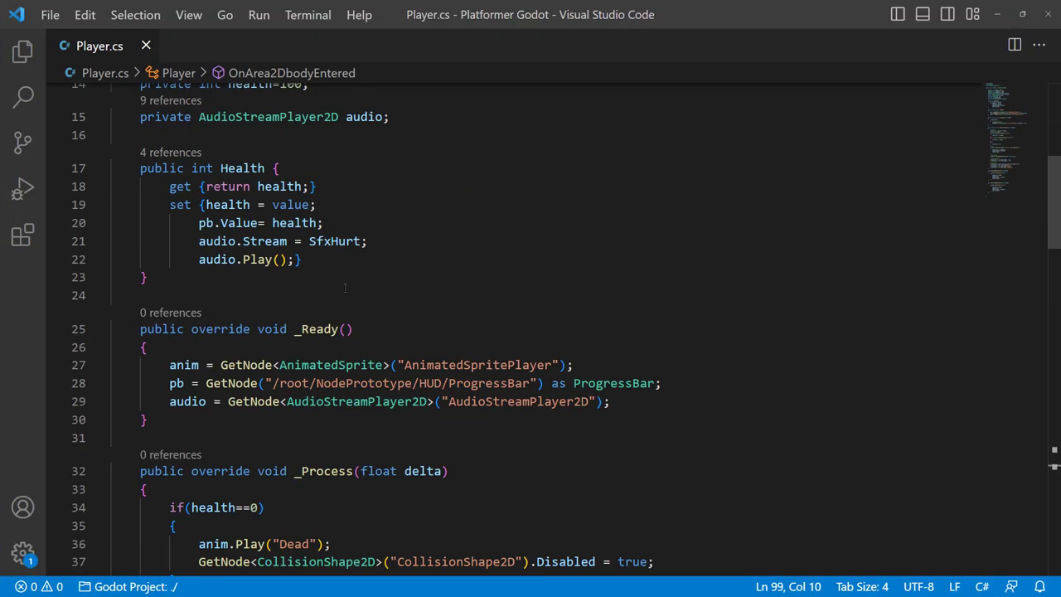
scroll(352, 292, "down", 2)
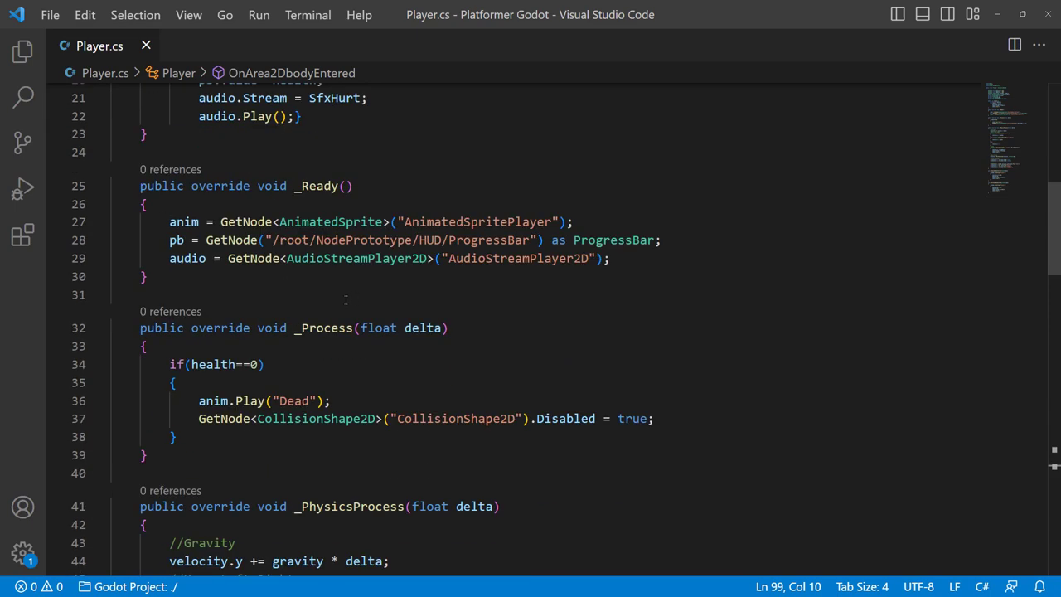
scroll(346, 301, "down", 3)
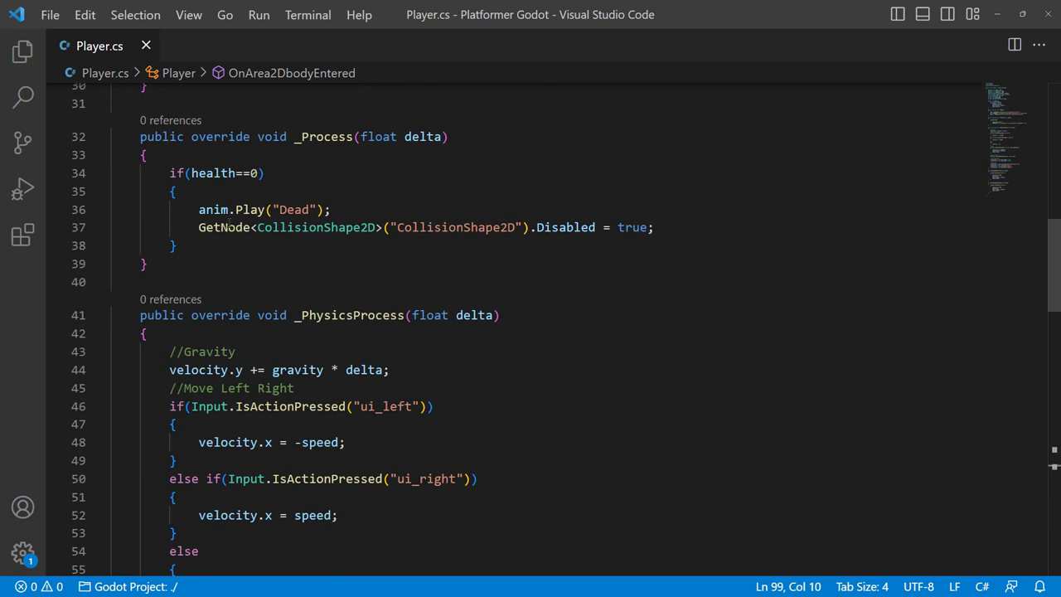
left_click_drag(190, 233, 706, 253)
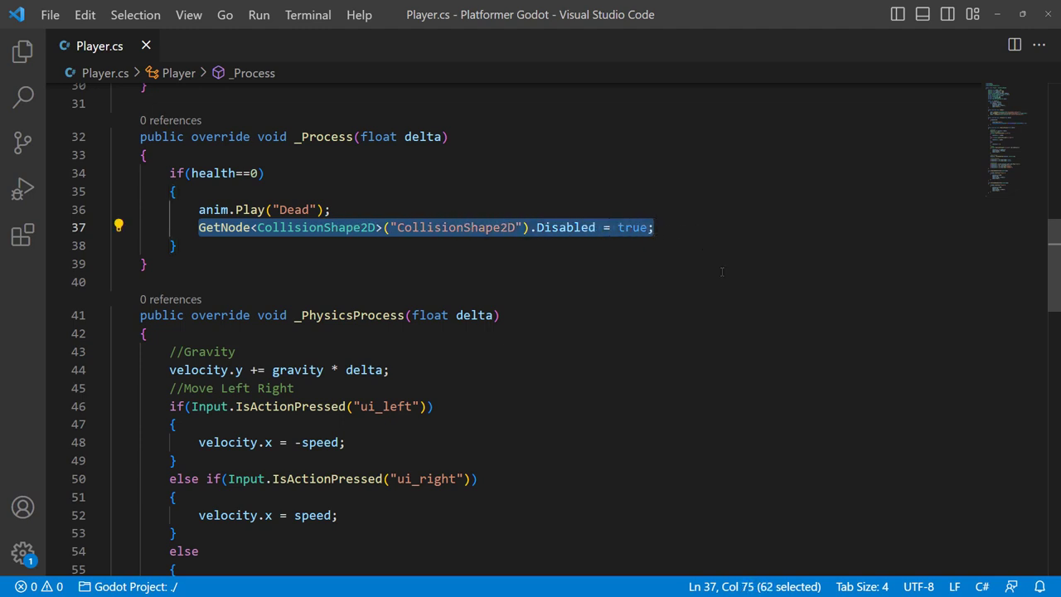
Back in Godot, add a Timer child node under Player via Add Child Node.
left_click(998, 14)
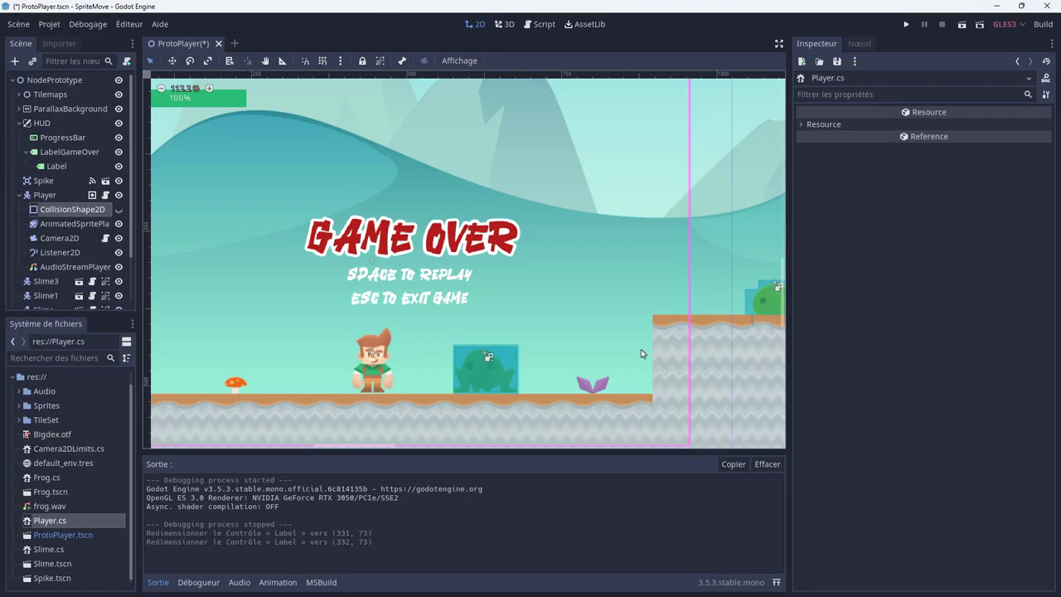
scroll(346, 201, "down", 2)
scroll(346, 202, "down", 2)
scroll(345, 201, "down", 2)
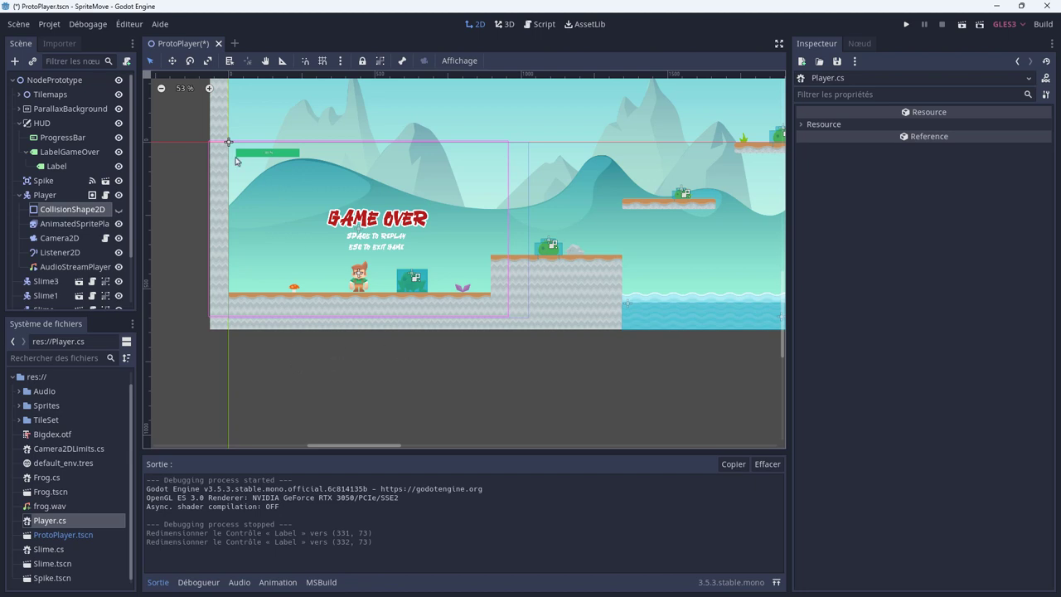
left_click(36, 199)
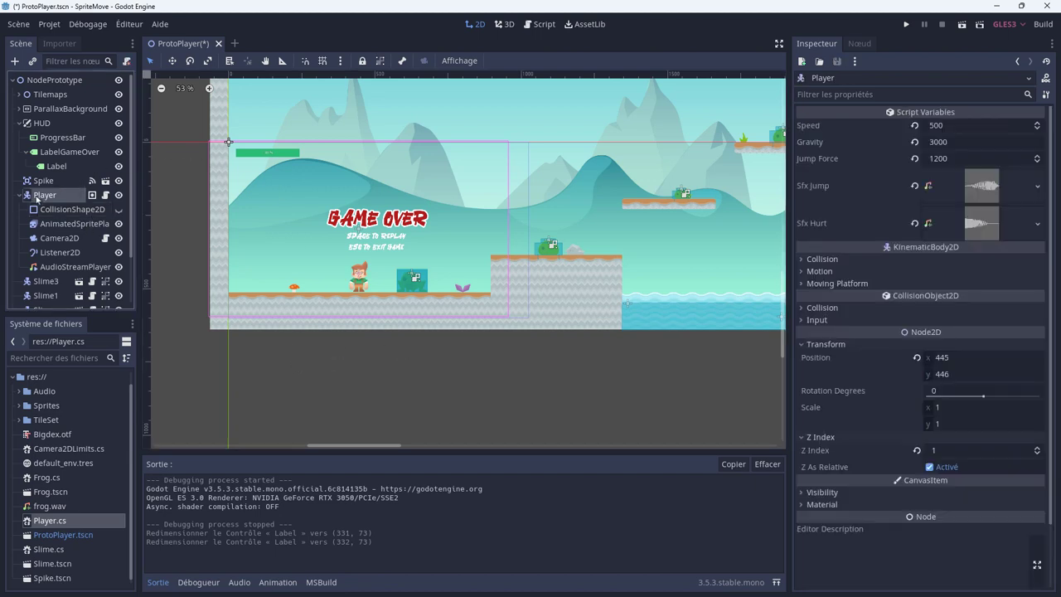
right_click(38, 198)
left_click(70, 204)
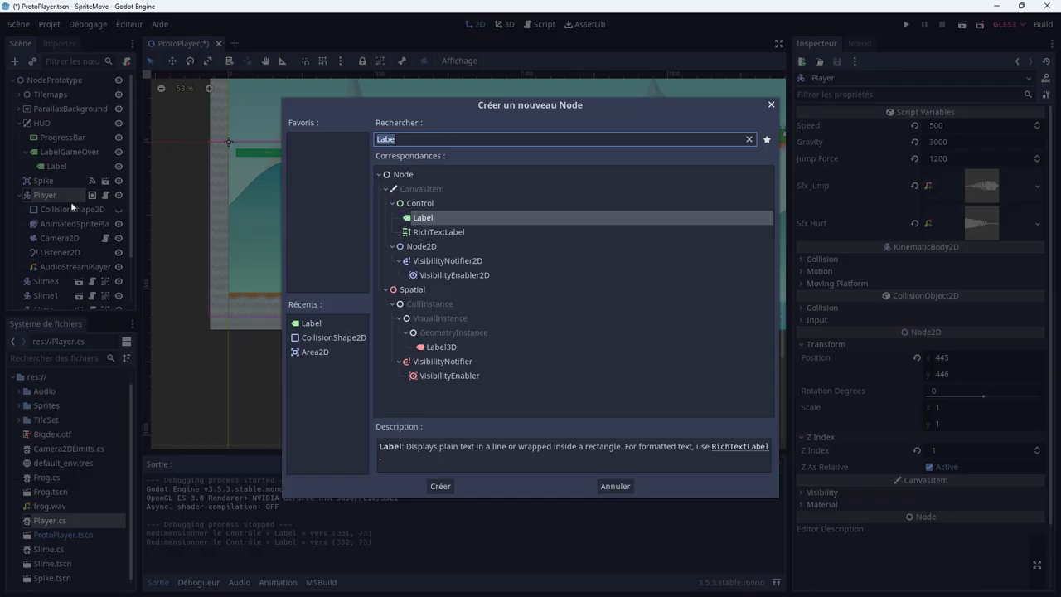
type("timer")
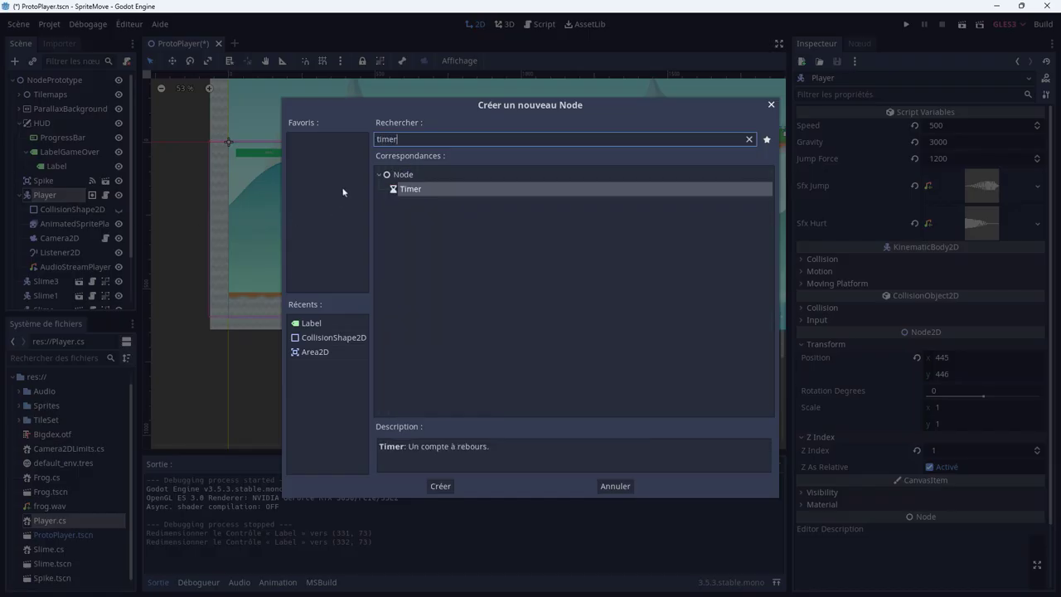
double_click(457, 189)
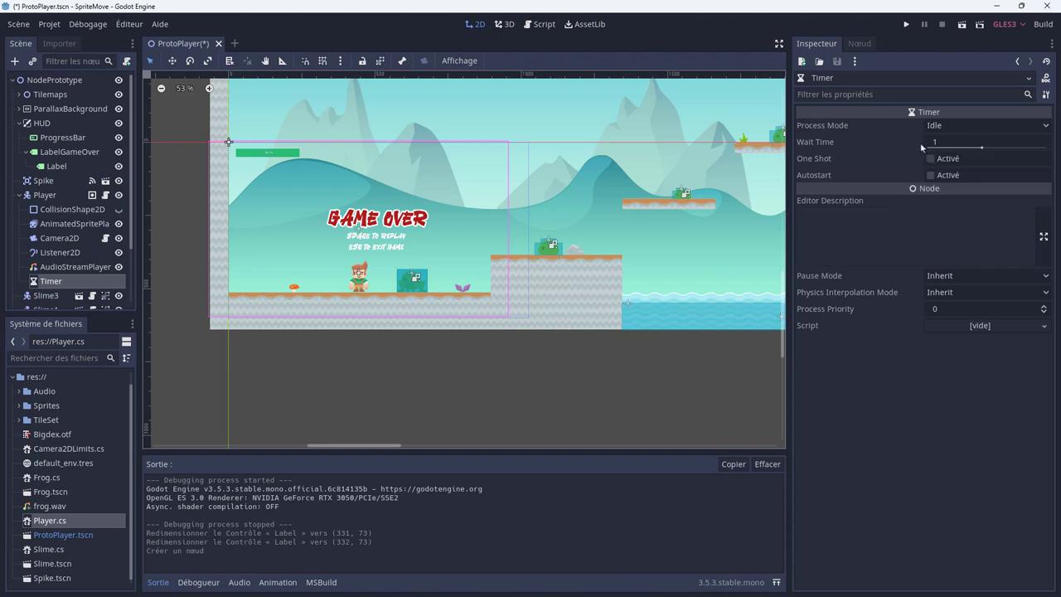
mouse_move(920, 143)
Uncheck Visible under CanvasItem > Visibility for LabelGameOver.
left_click(66, 152)
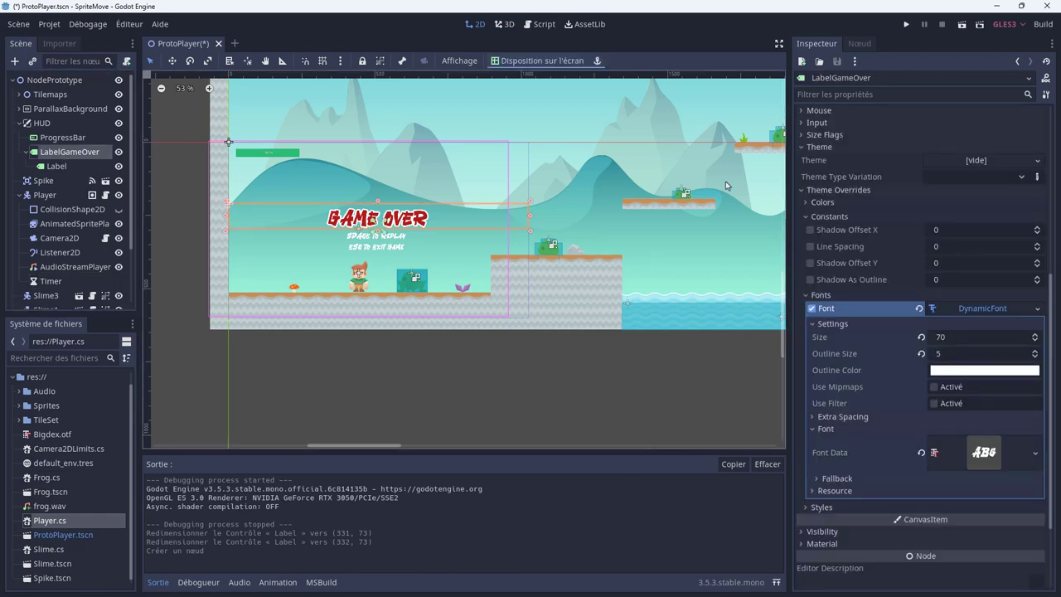
scroll(578, 300, "up", 1)
scroll(712, 353, "up", 2)
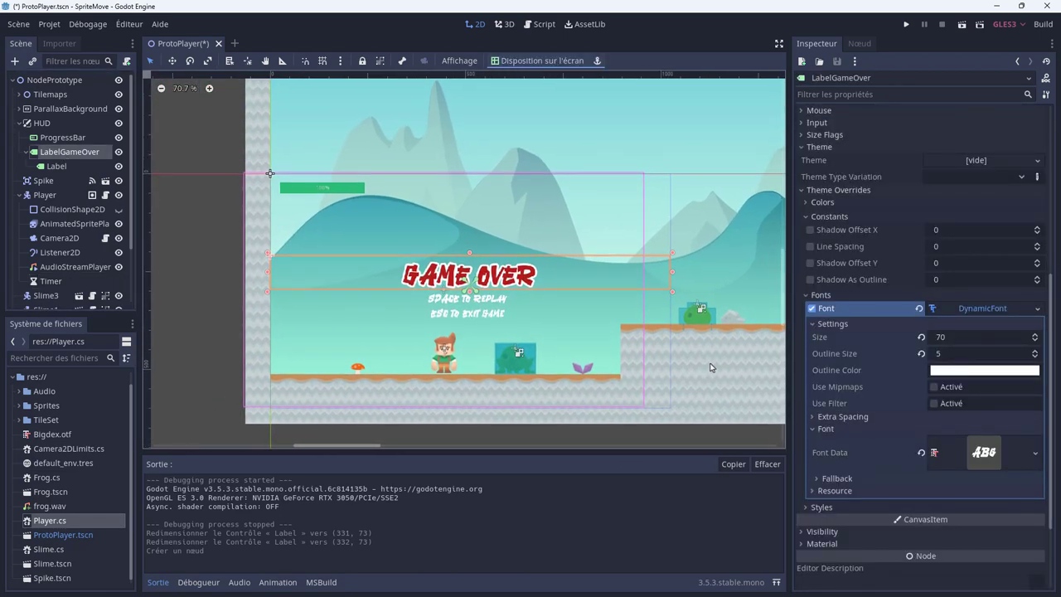
scroll(726, 389, "up", 1)
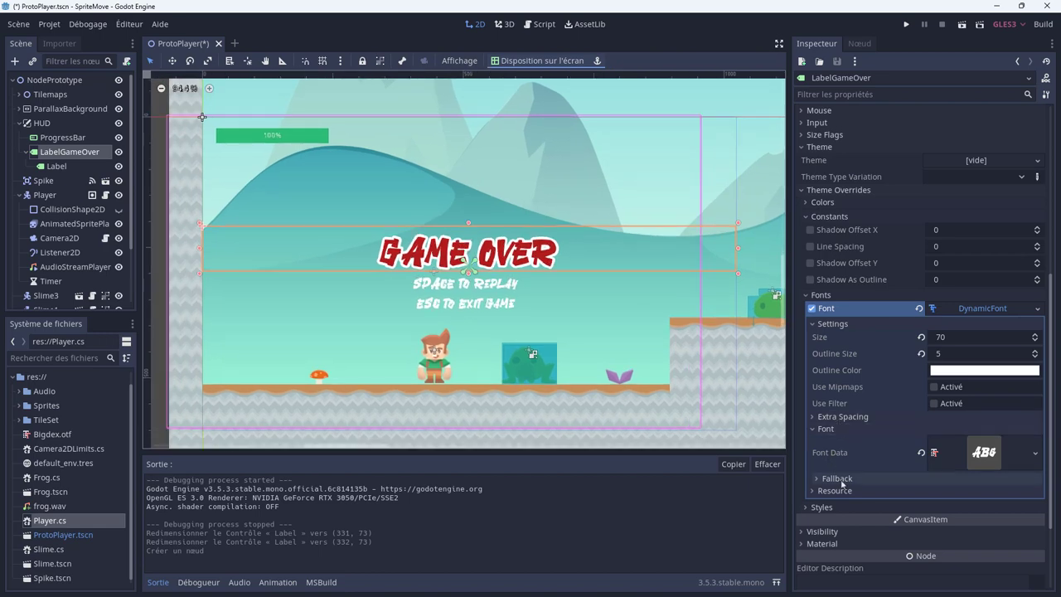
left_click(800, 531)
scroll(876, 469, "down", 3)
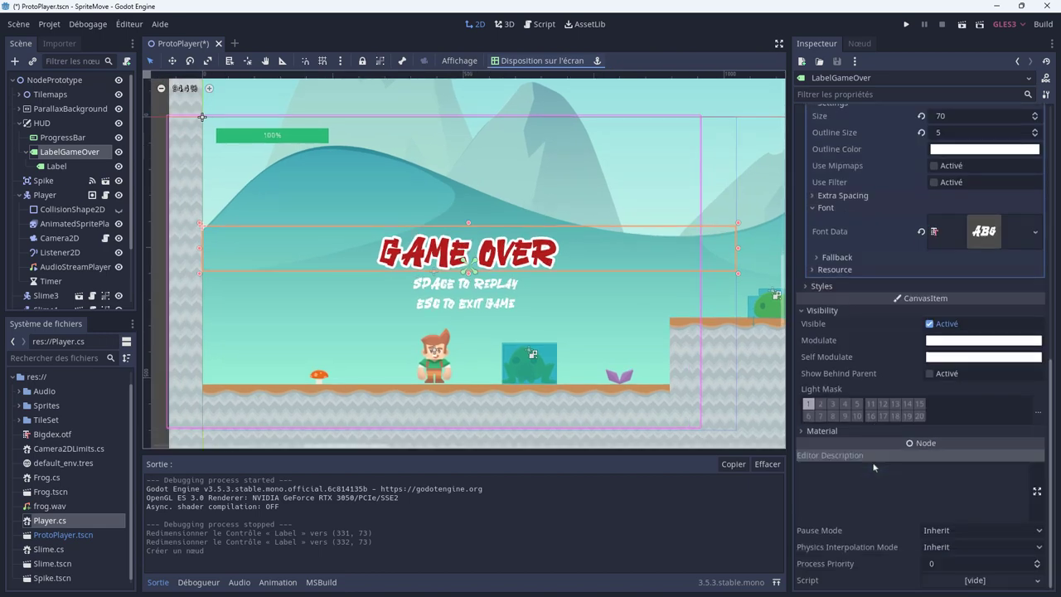
left_click(930, 324)
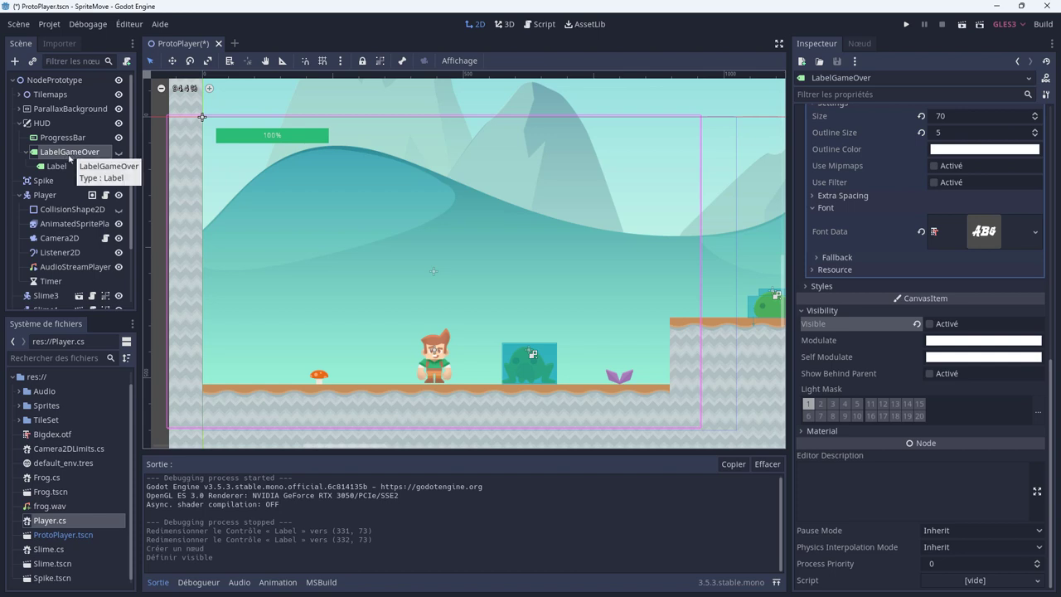
left_click(57, 168)
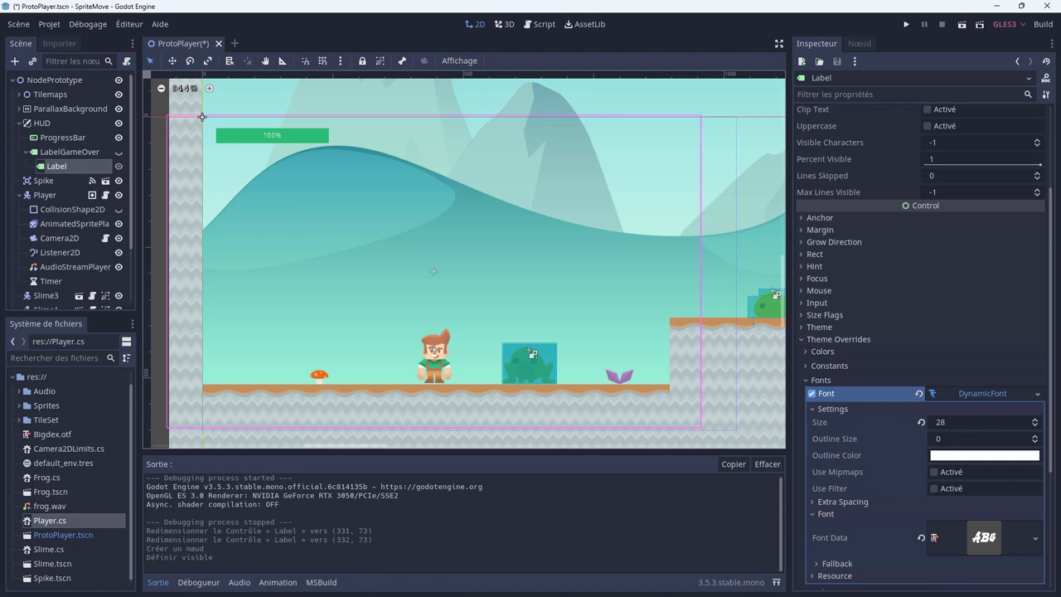
Open Player.cs and add 'private Timer timer;' after the audio field.
left_click(52, 523)
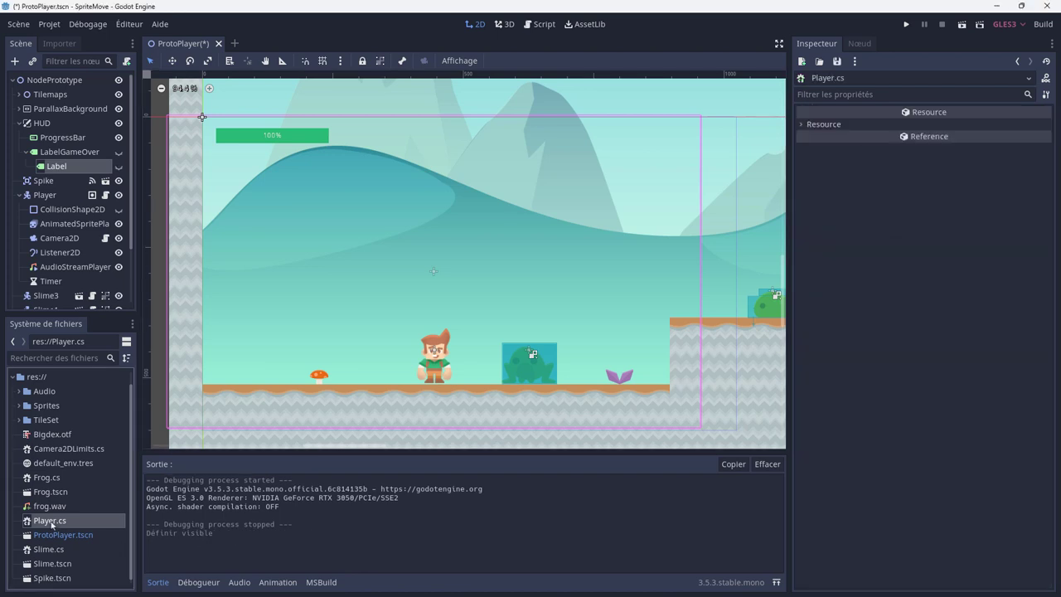
double_click(52, 522)
scroll(503, 456, "up", 5)
scroll(503, 456, "up", 2)
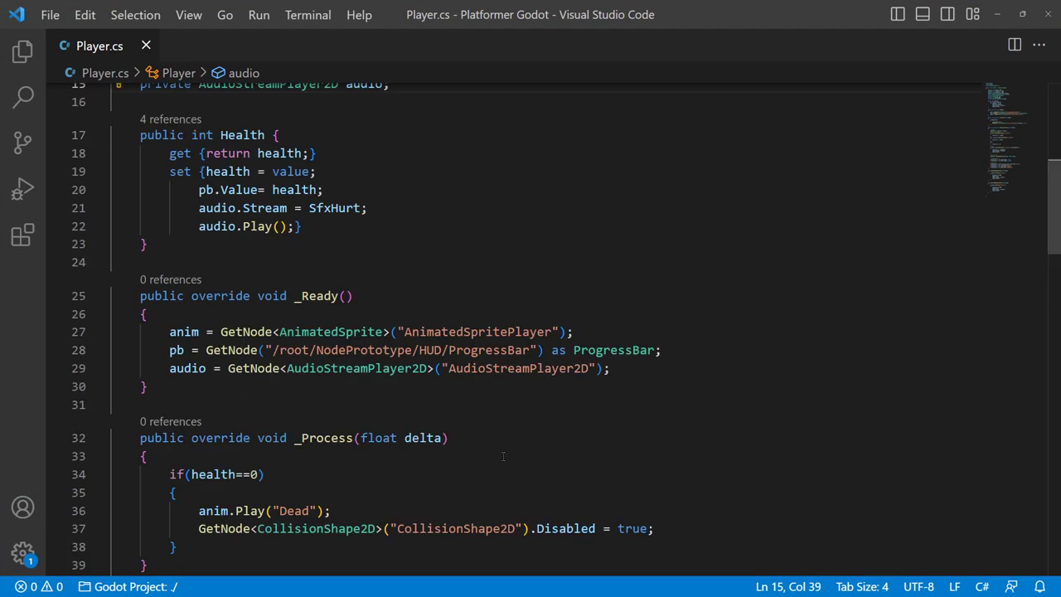
scroll(503, 457, "up", 5)
scroll(503, 456, "up", 4)
scroll(485, 452, "down", 3)
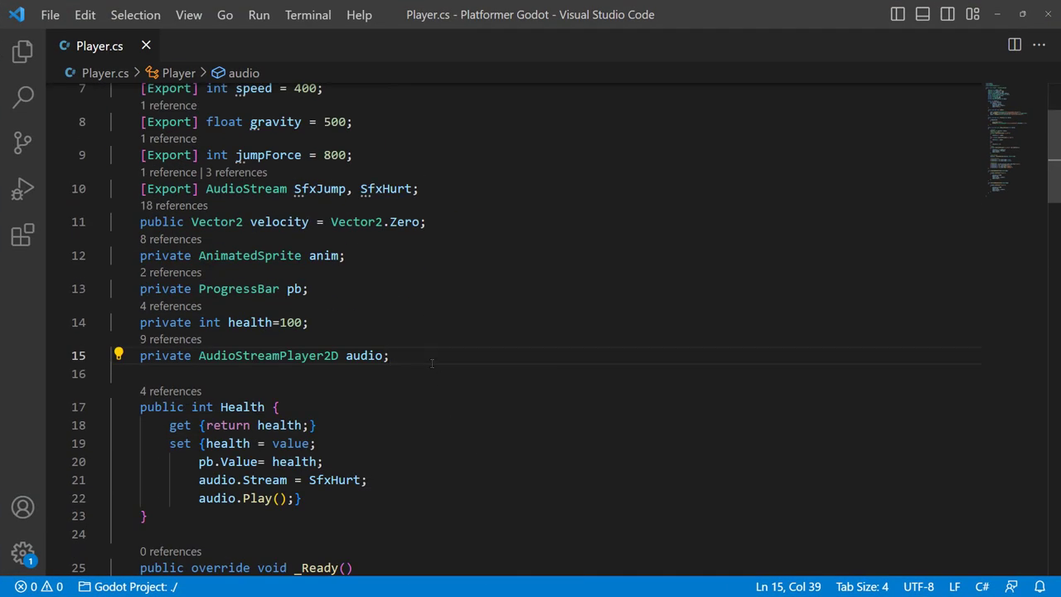
key("Return")
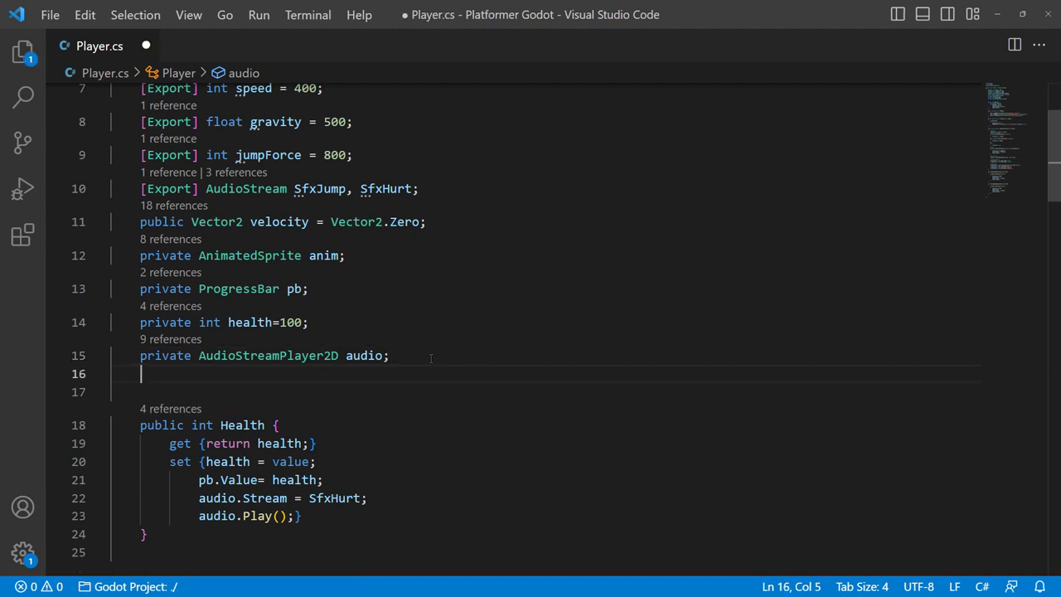
type("pri")
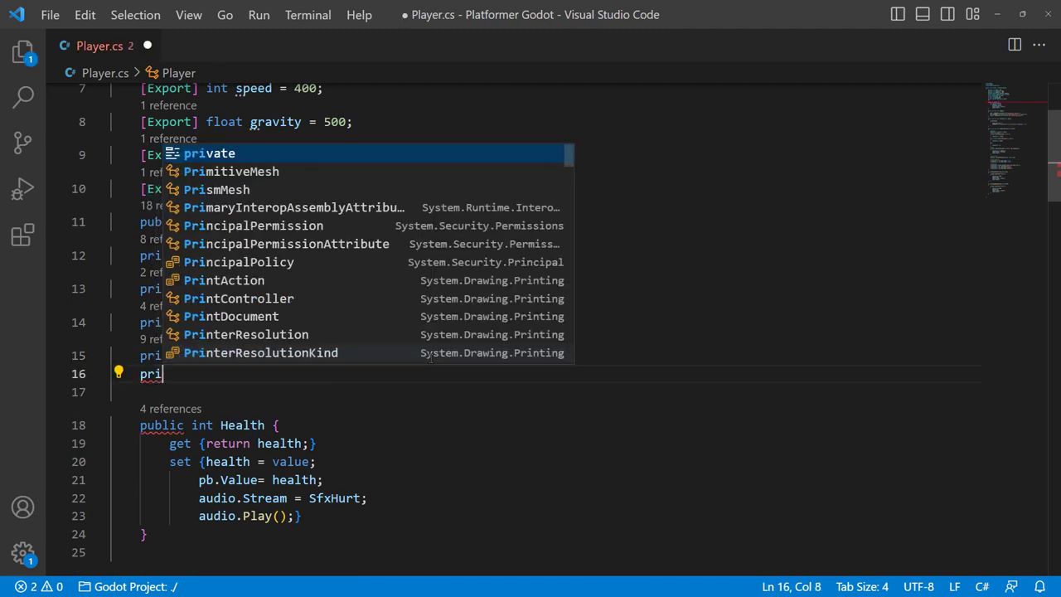
type("vate Time")
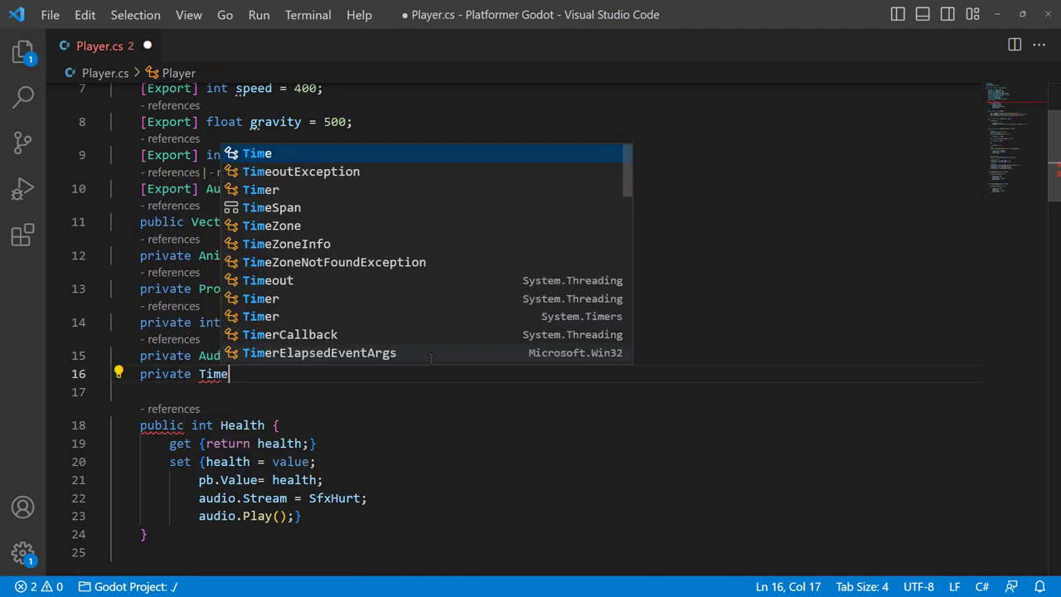
type("r timer")
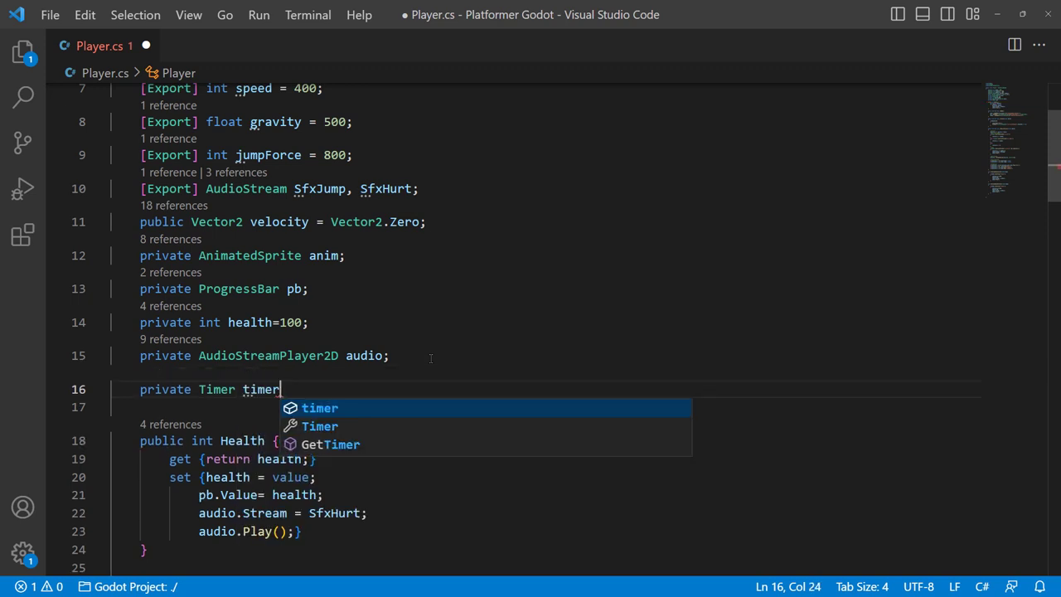
type(";")
key("Return")
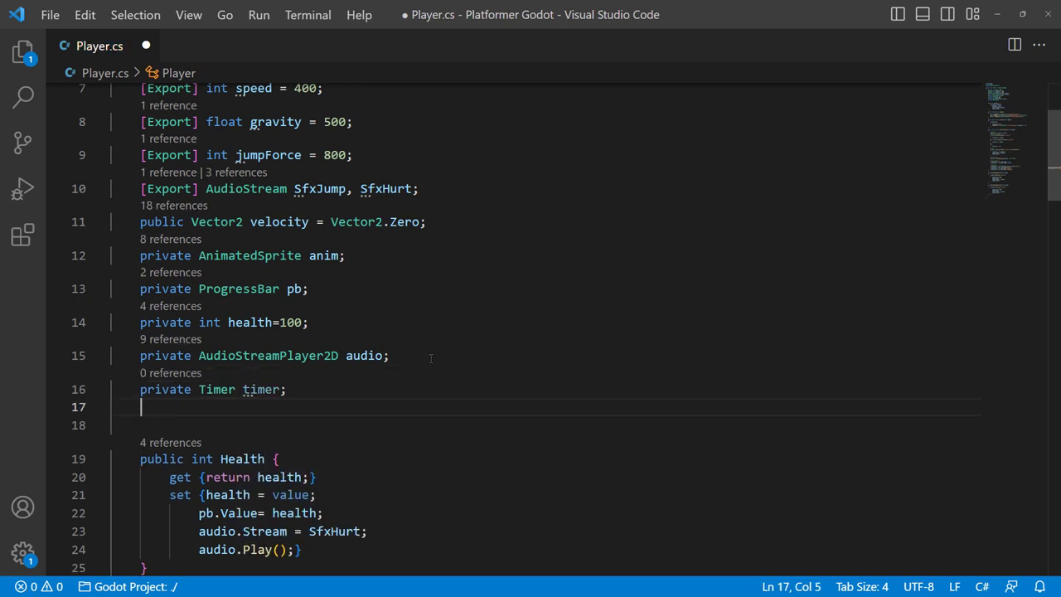
Declare 'private Camera2D cam;' and 'private Label lblGameOver;' fields.
type("private ")
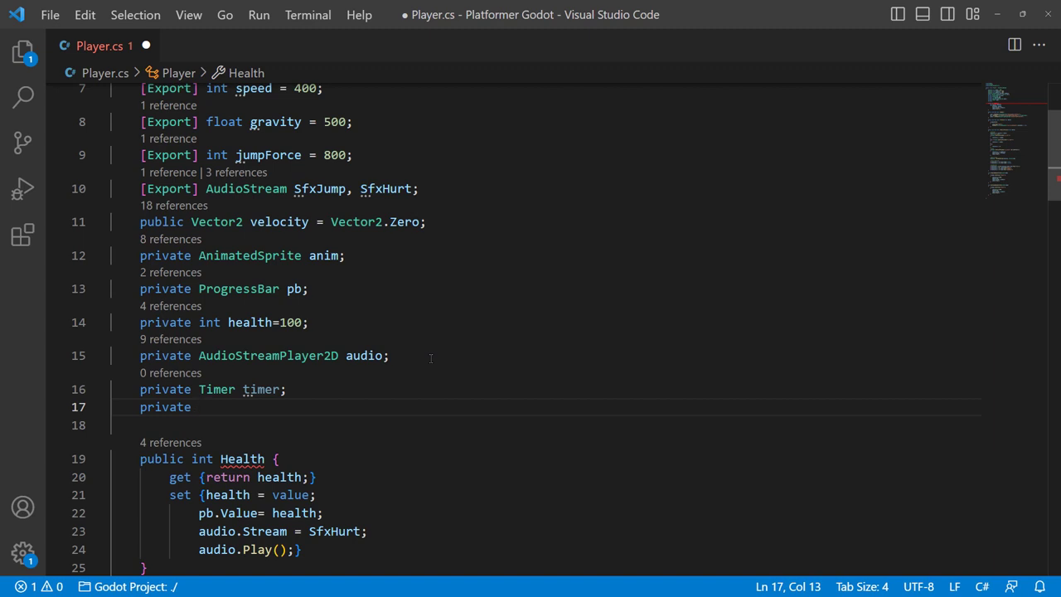
type("Va")
key("BackSpace")
key("BackSpace")
type("Ca")
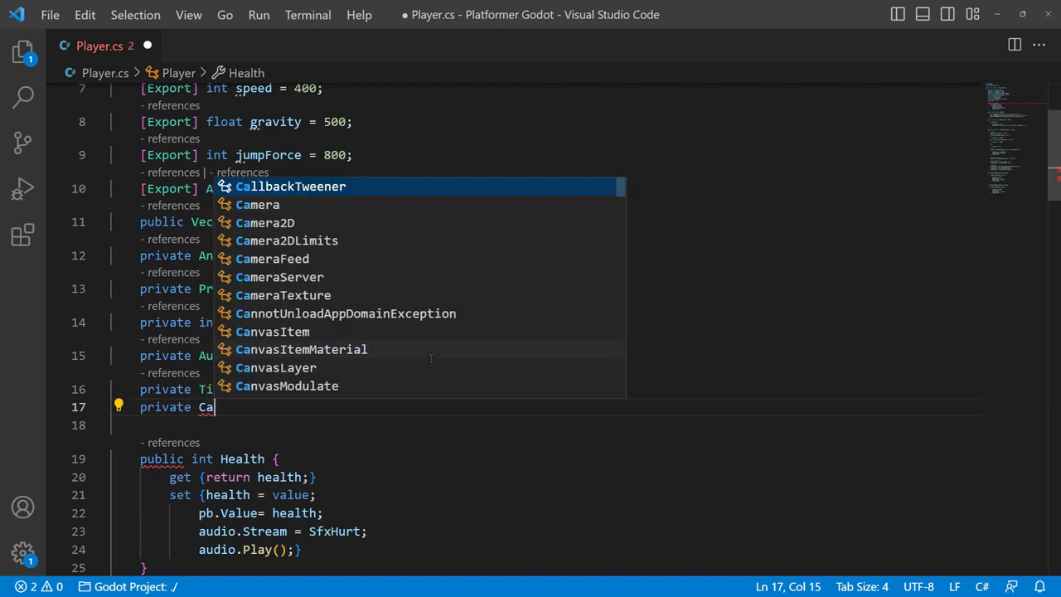
type("me")
key("BackSpace")
type("e")
key("Down")
key("Return")
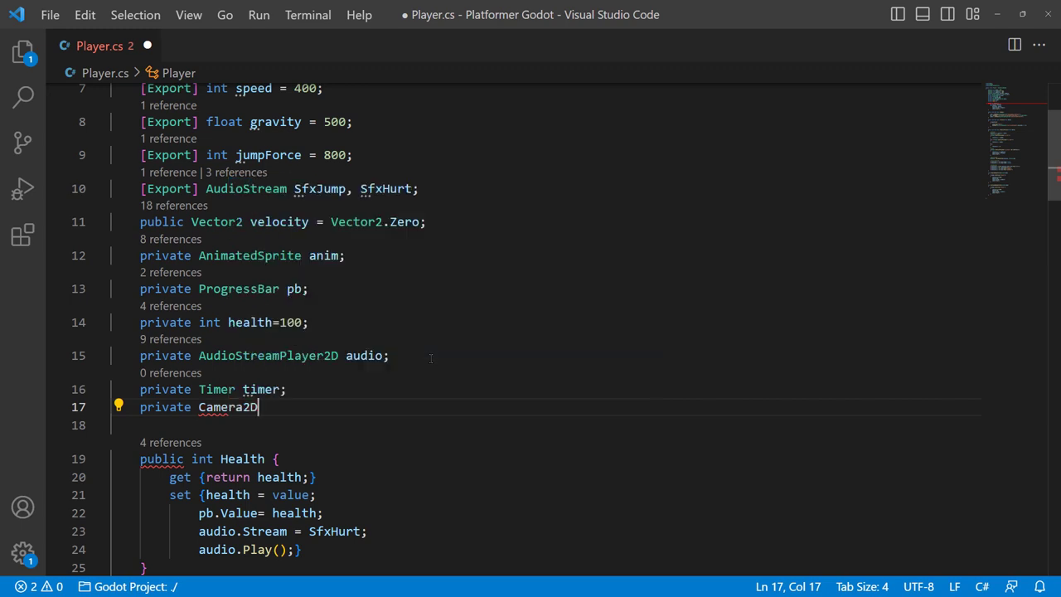
type(" cam;")
key("Return")
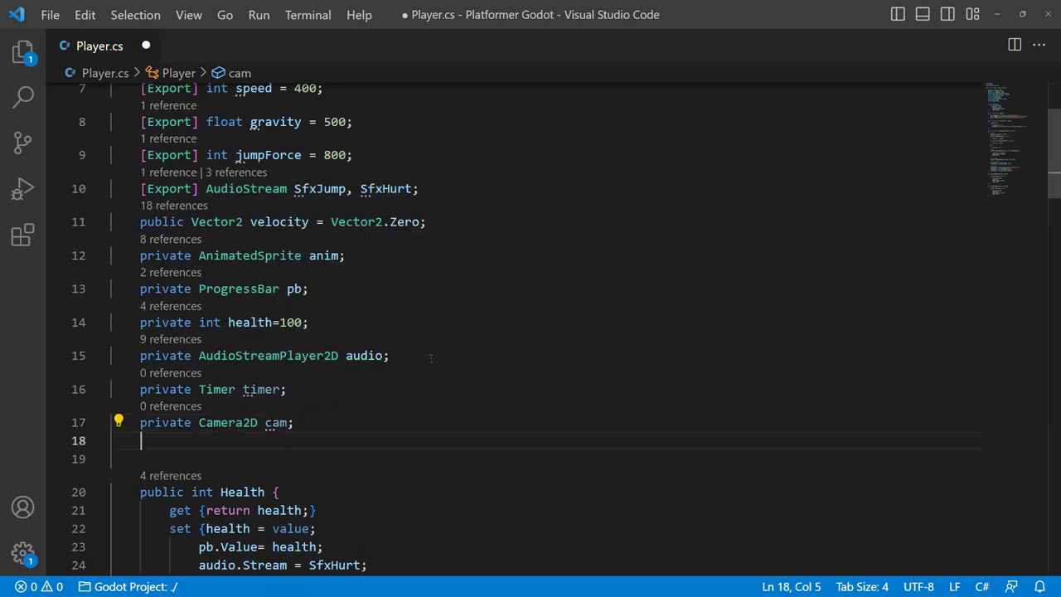
type("pri")
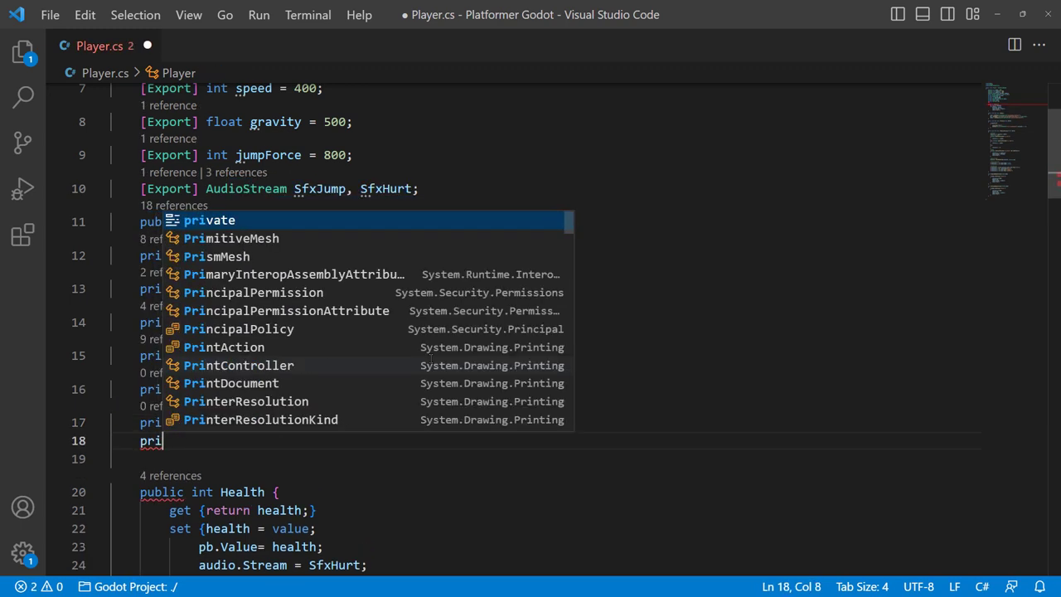
type("vate La")
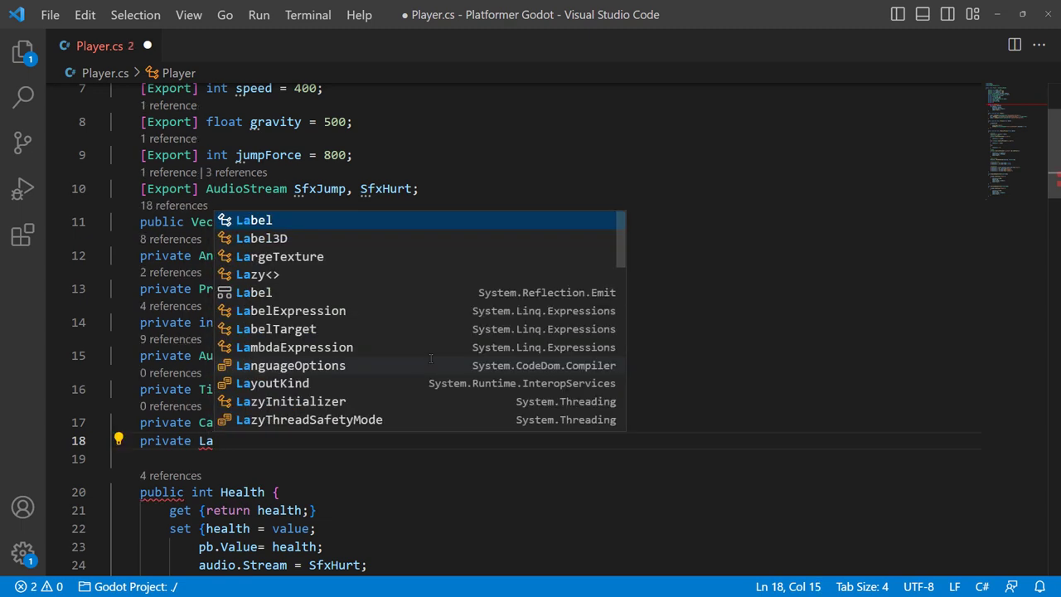
key("Return")
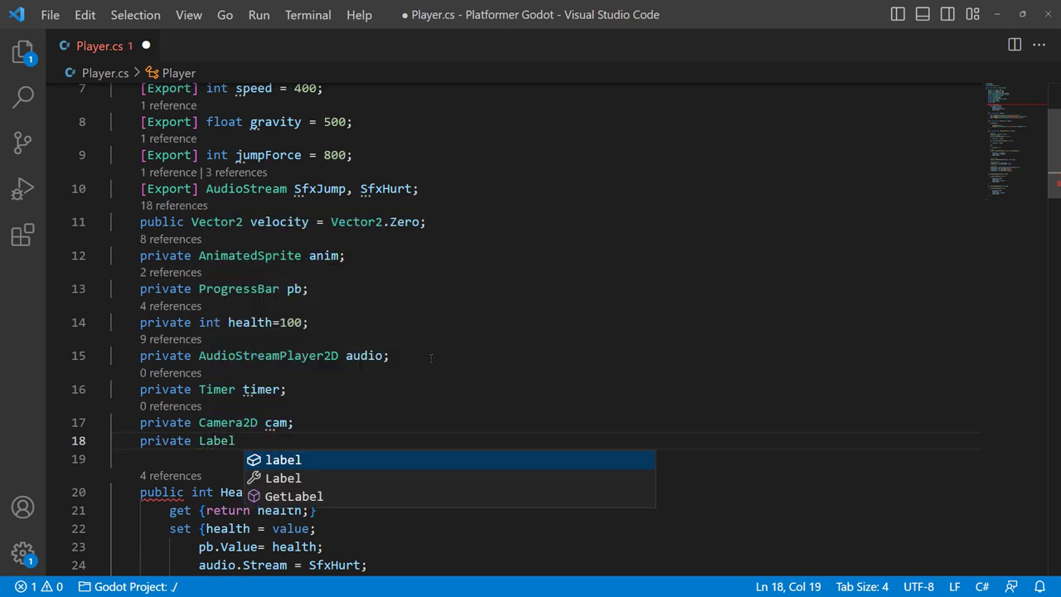
type("lblG")
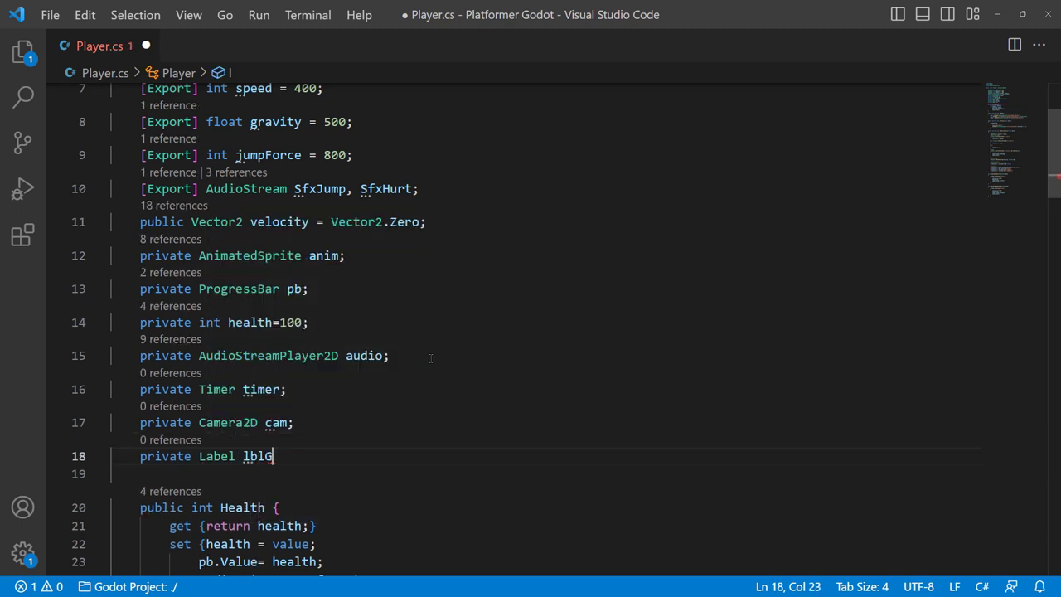
type("ameOver")
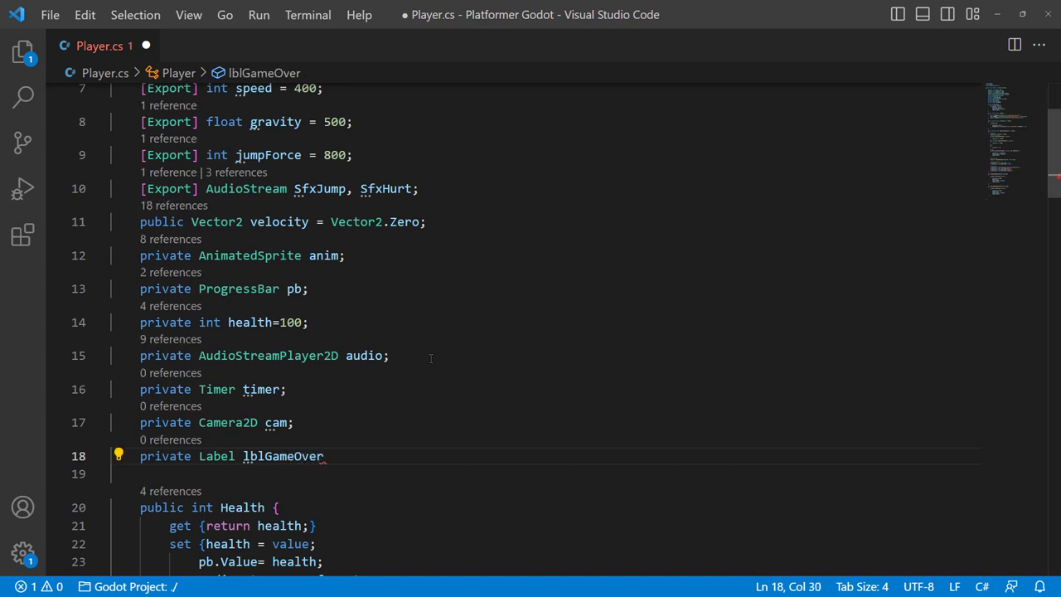
type(";")
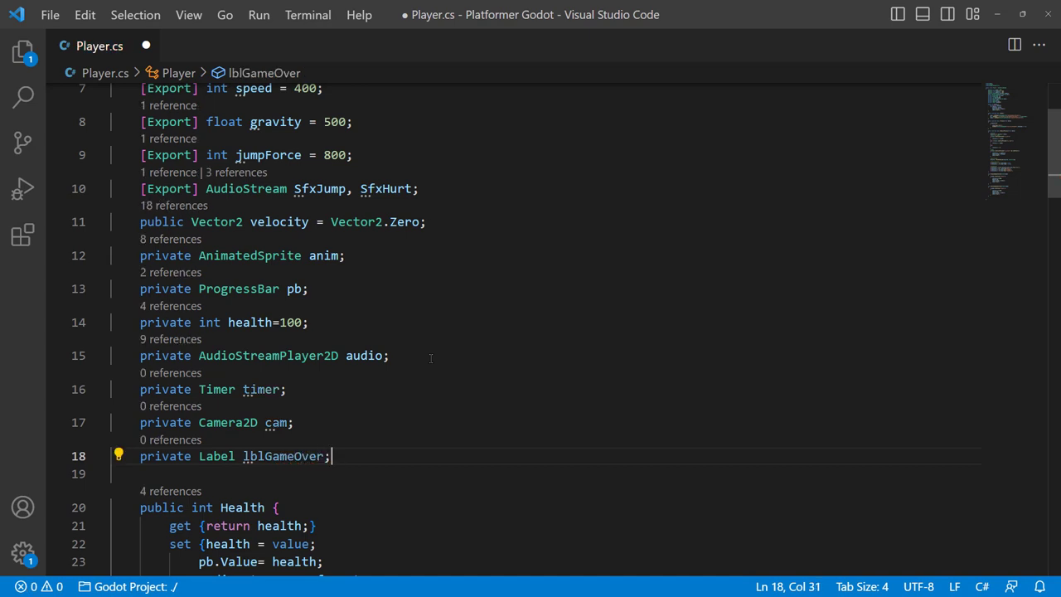
key("Return")
Add 'private bool GameOver;' and 'private bool timerStarted;' fields.
type("pri")
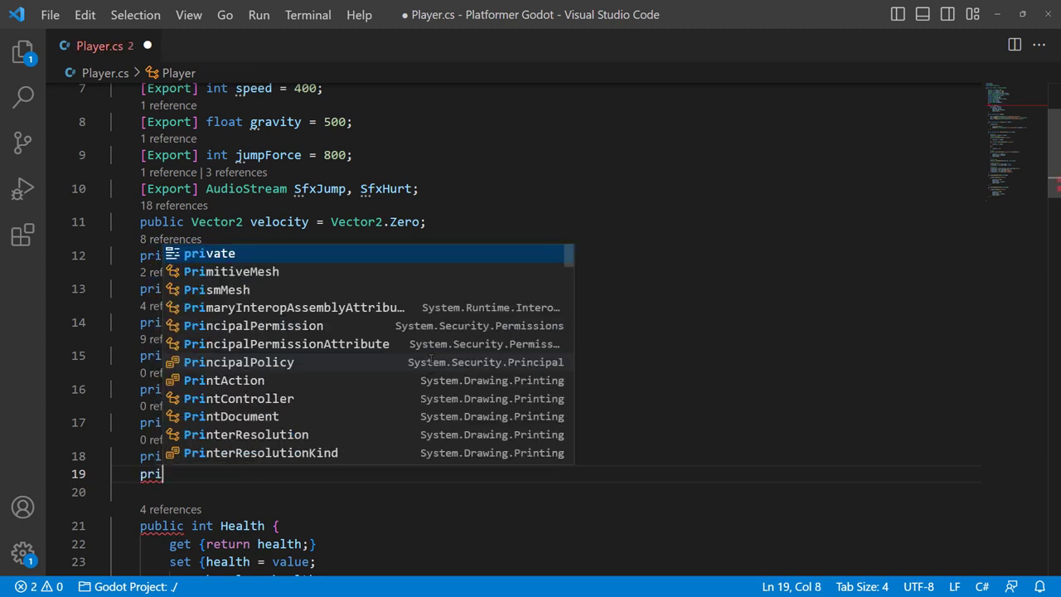
type("va")
key("Tab")
type("b")
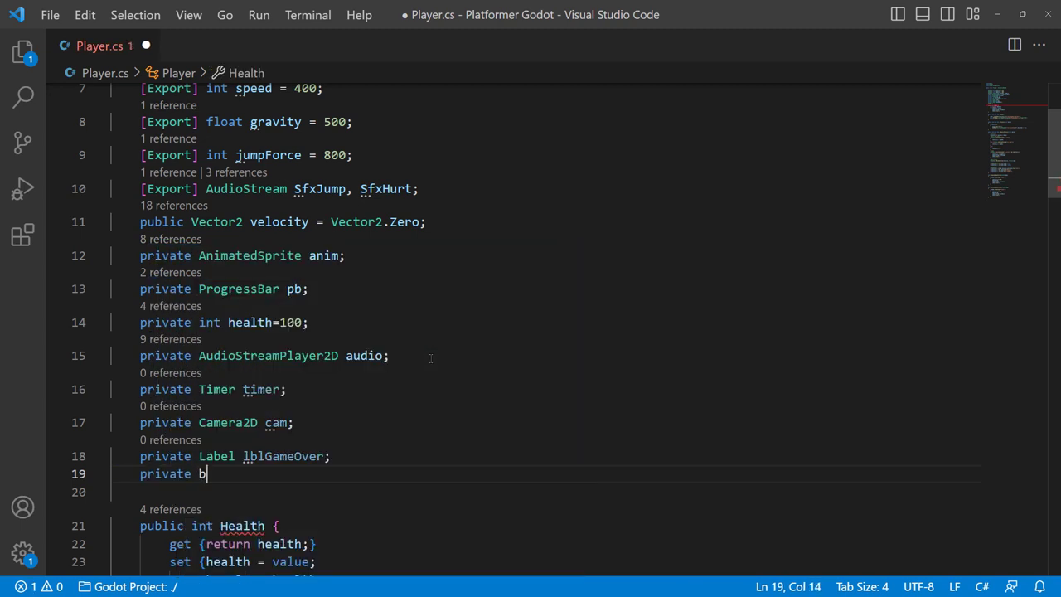
type("ool Ga")
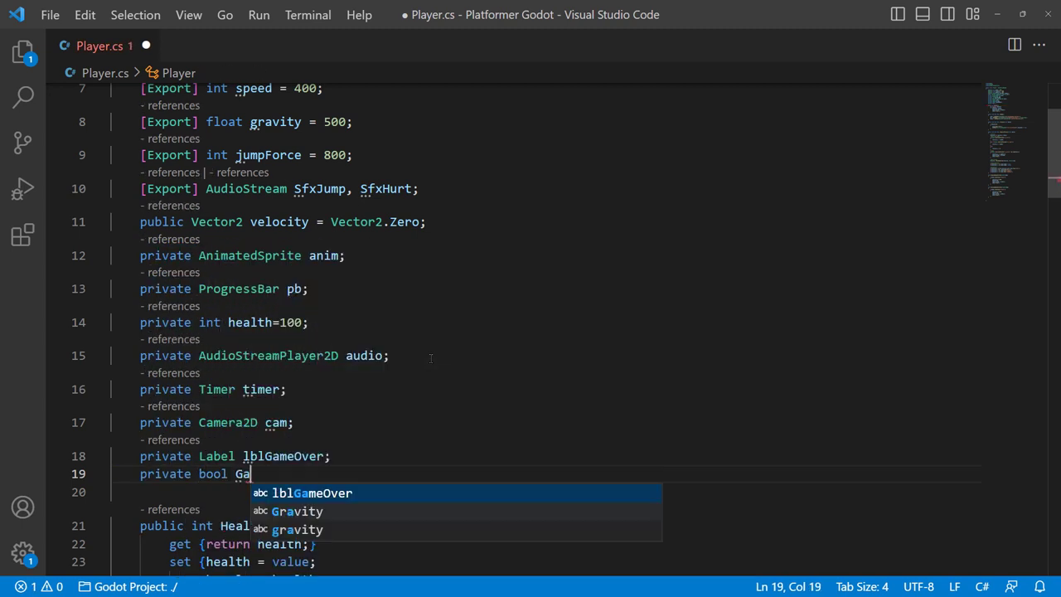
type("meO")
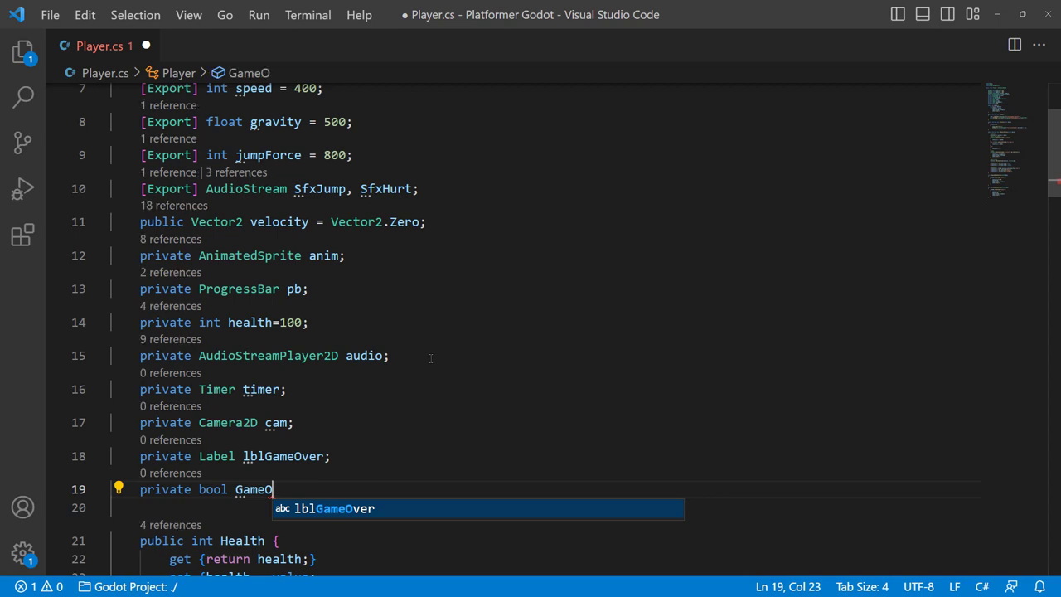
type("ver;")
key("Return")
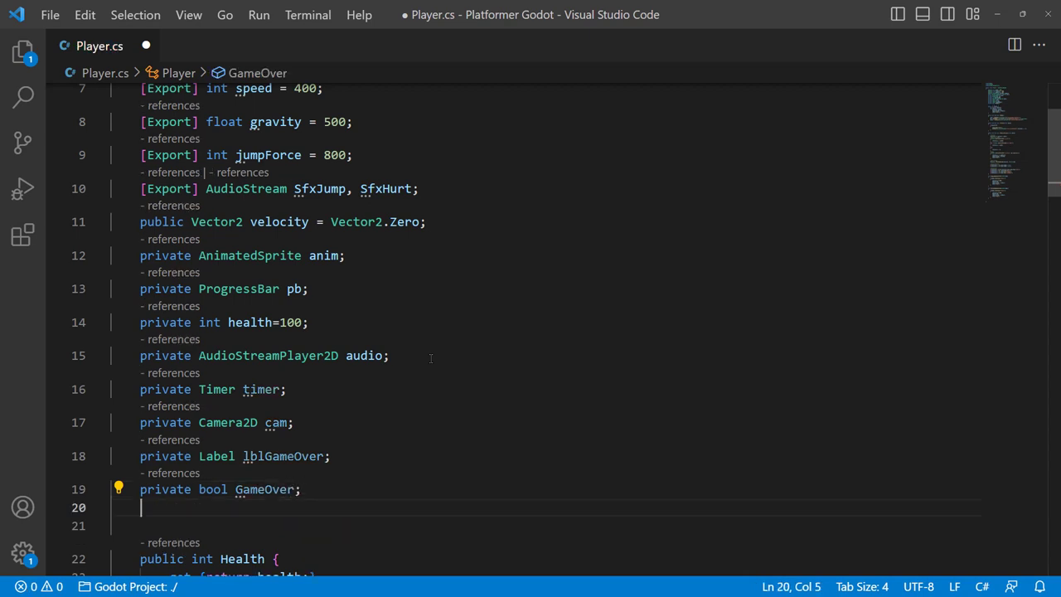
type("private ")
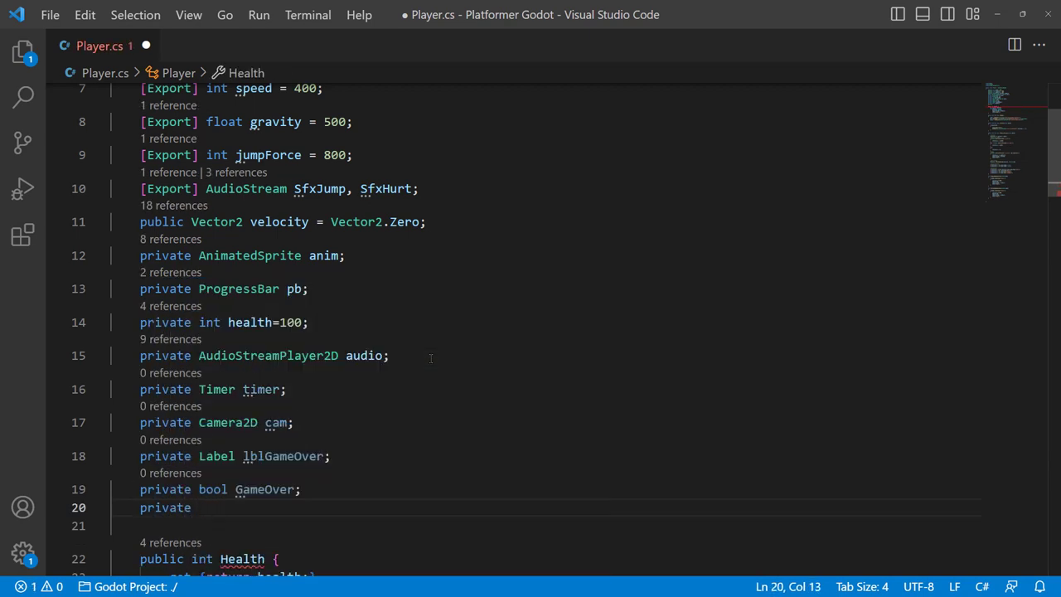
type("bo")
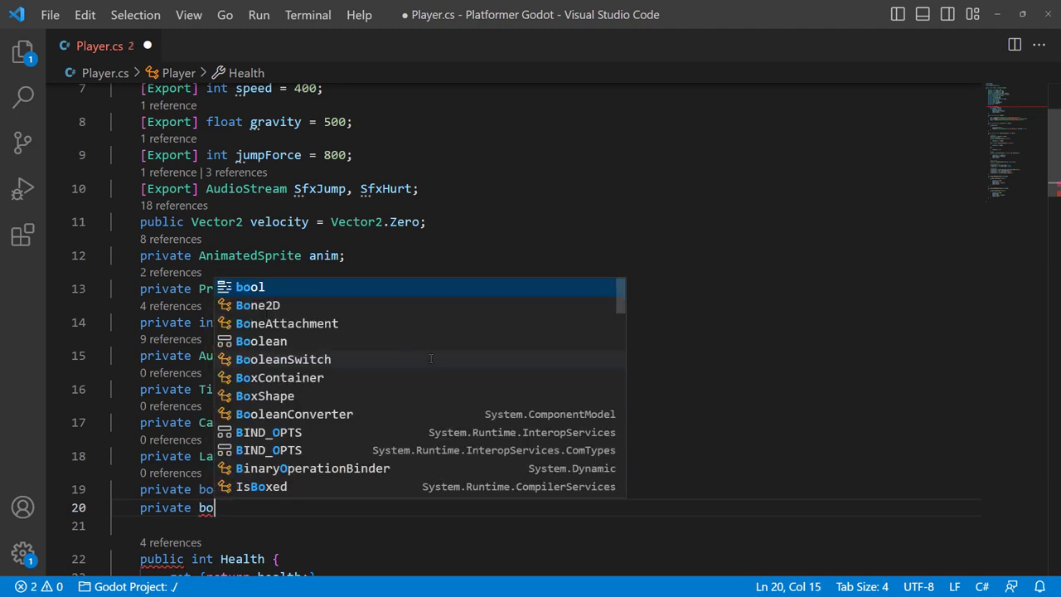
type("ol ")
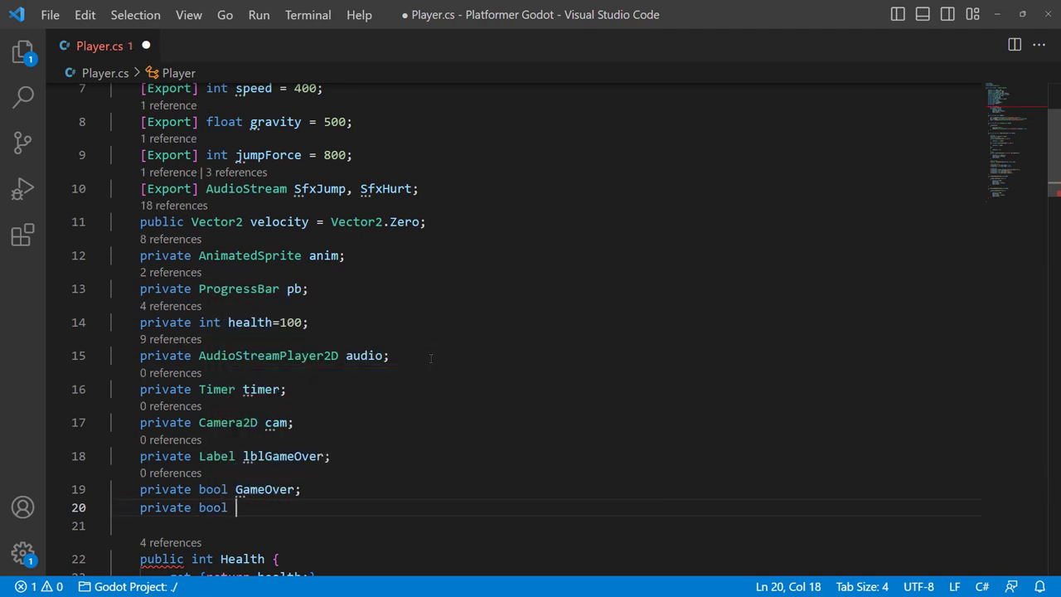
type("timer")
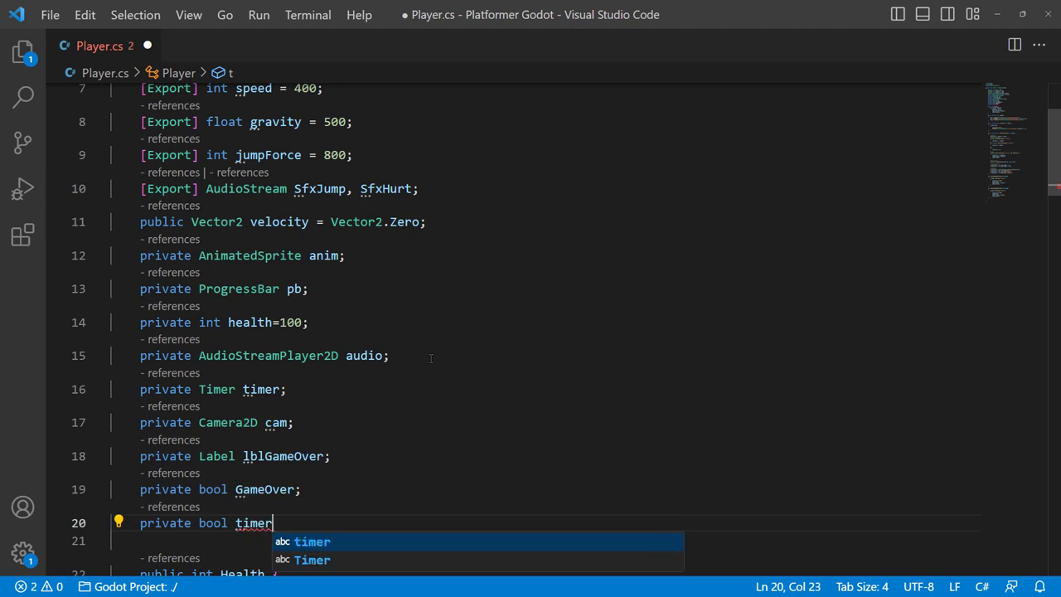
type("Start")
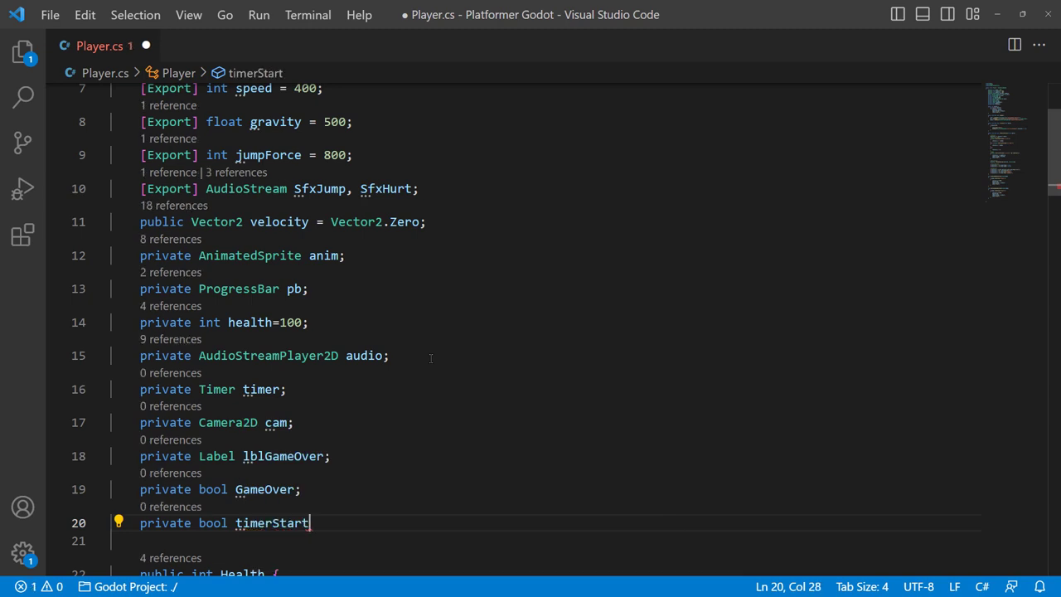
type("ed;")
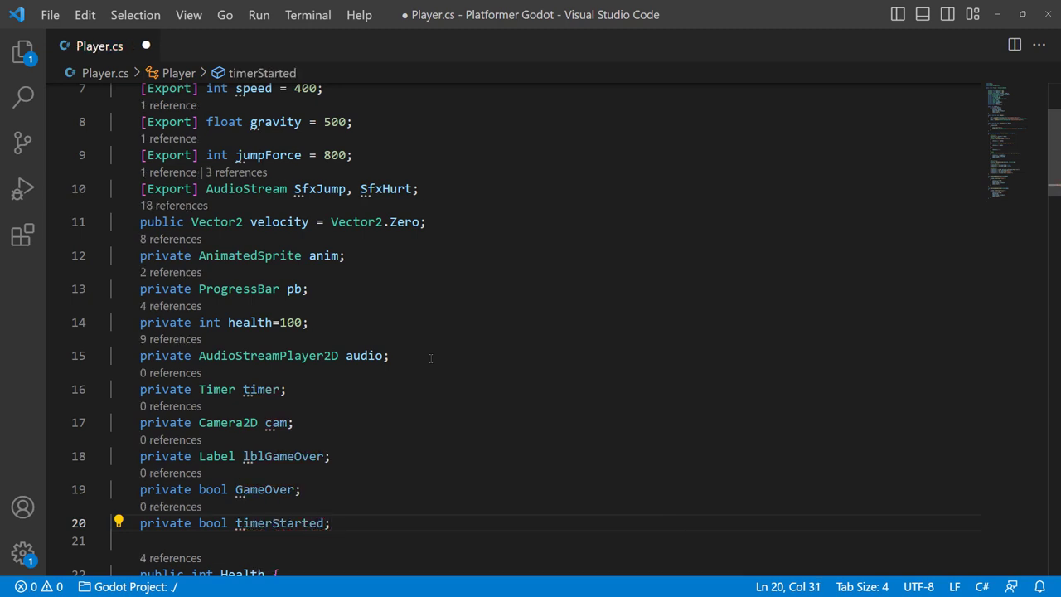
scroll(487, 344, "down", 5)
Add a new _Ready line starting lblGameOver = GetNode("/root/.
scroll(506, 365, "down", 2)
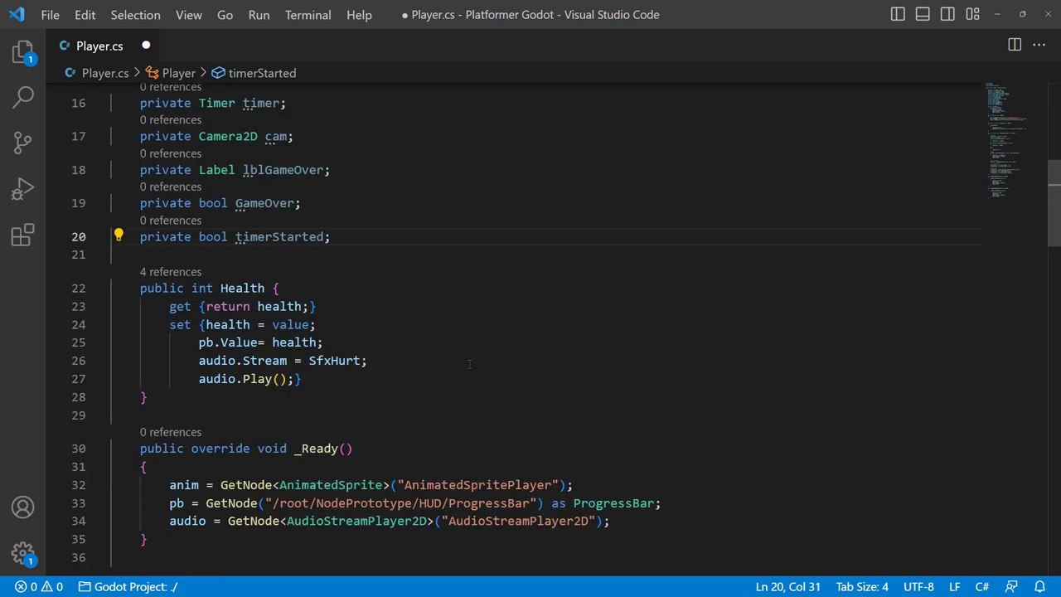
scroll(531, 390, "down", 1)
scroll(554, 416, "down", 2)
left_click(633, 381)
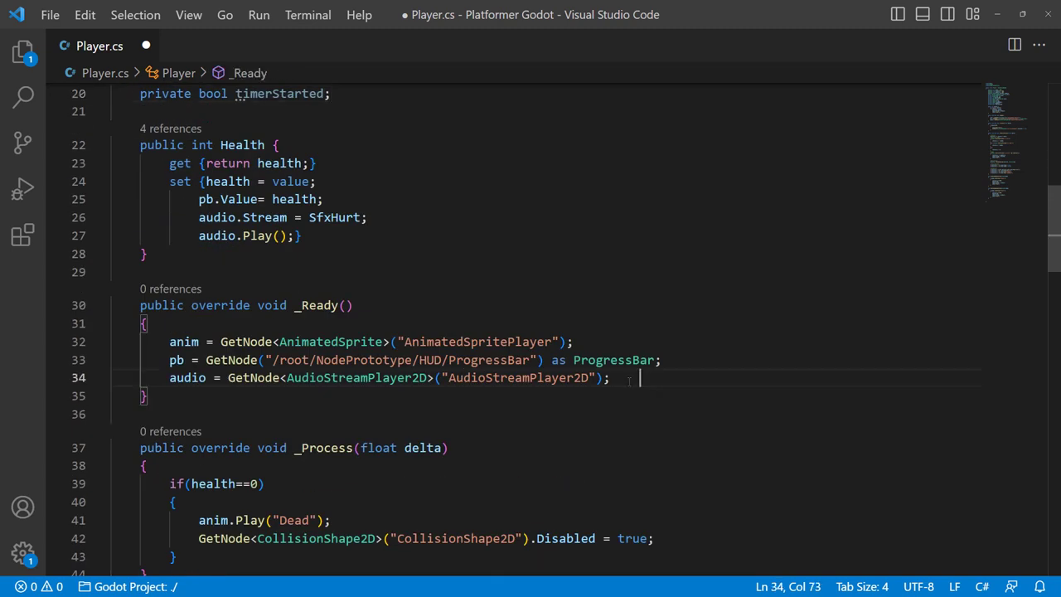
key("Return")
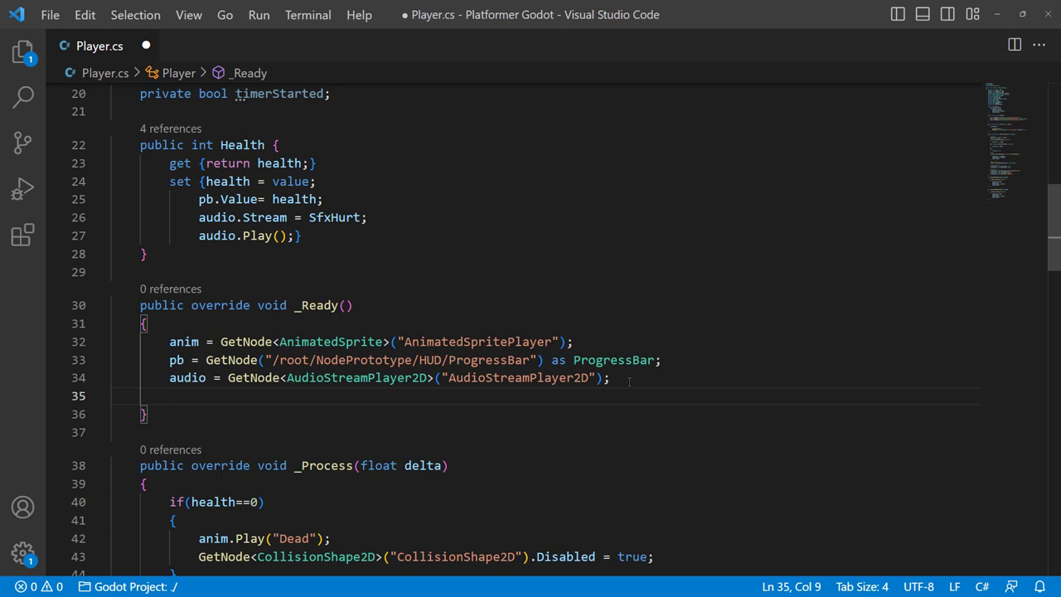
type("lbl")
key("Return")
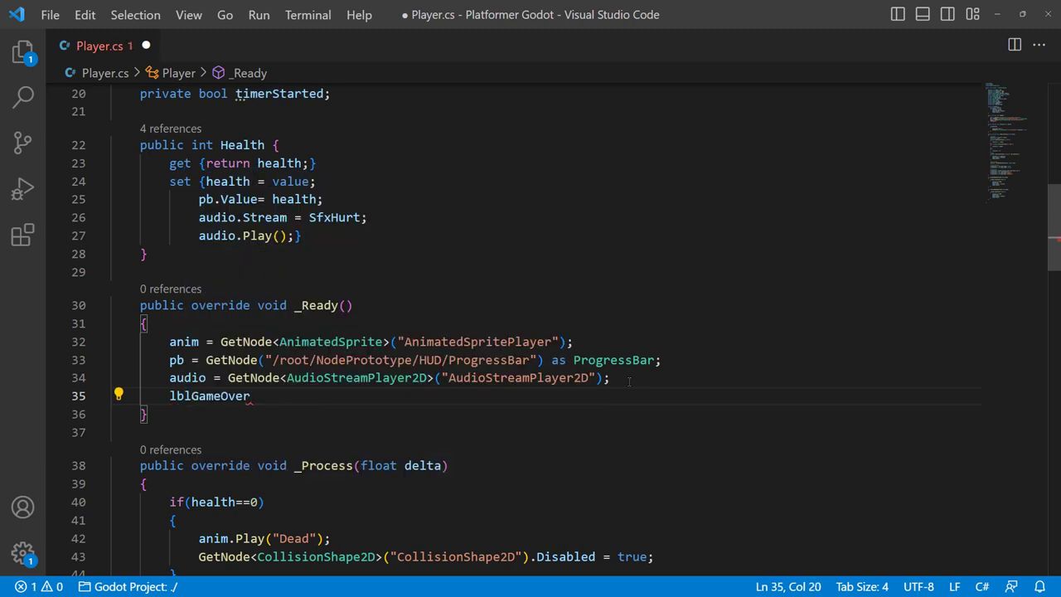
type(" = ")
type("Get")
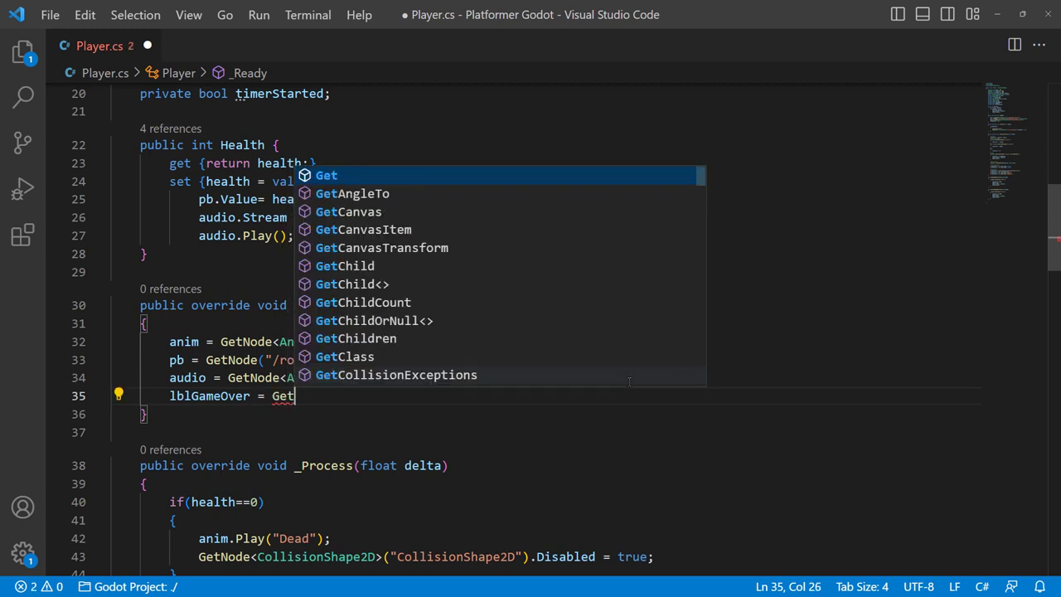
type("No")
key("Return")
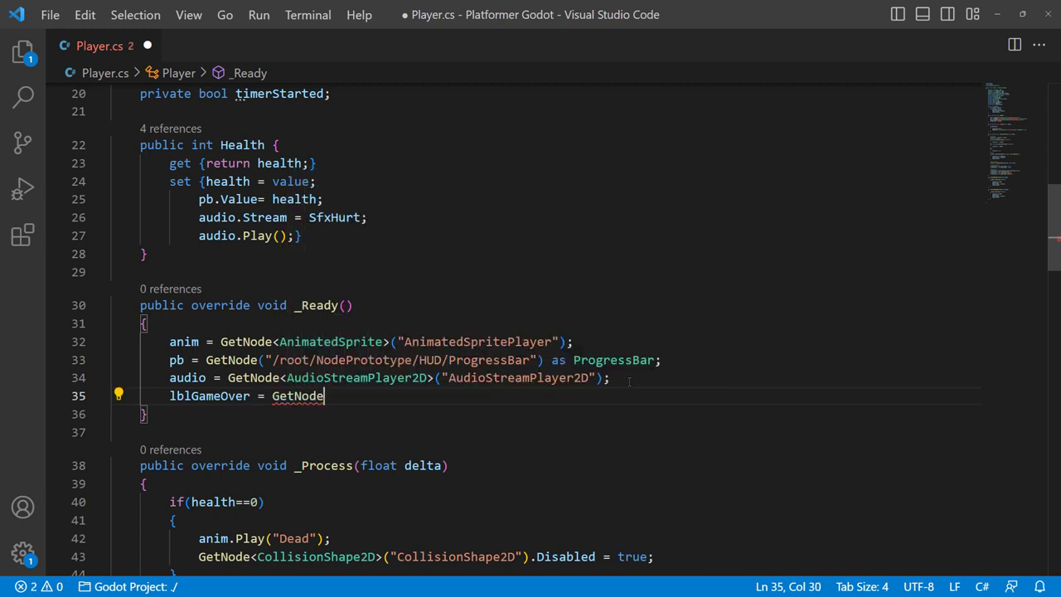
type("(\"")
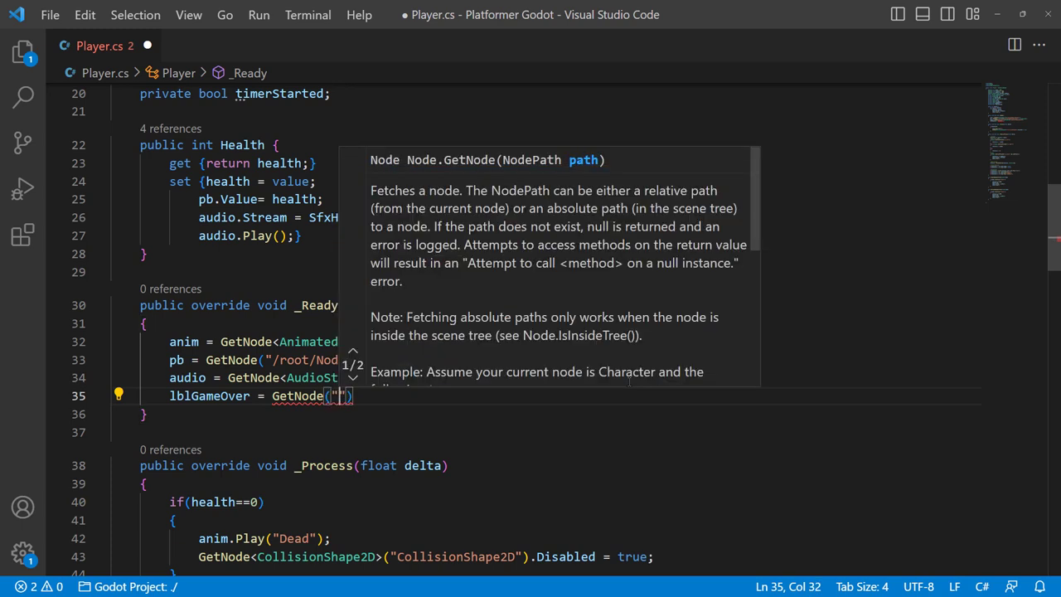
type("/root")
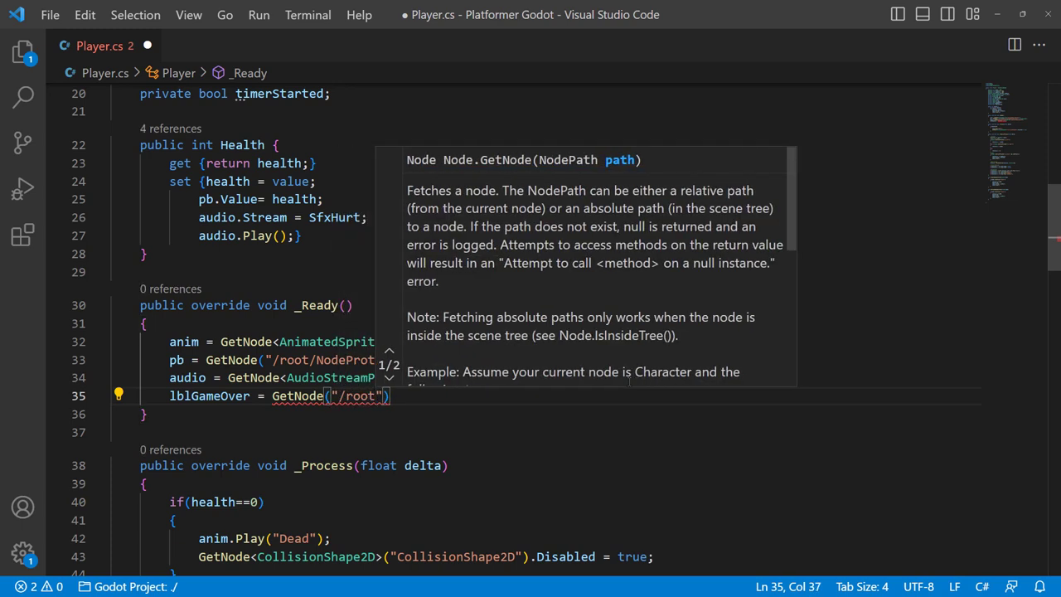
type("/")
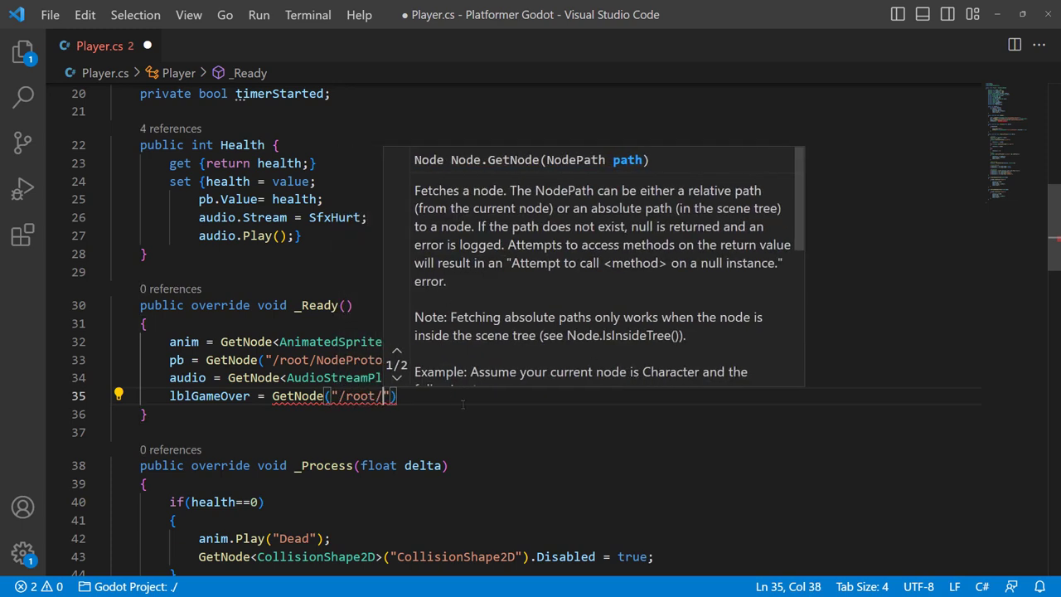
Check the HUD nodes in Godot's scene tree, then return to Player.cs.
left_click(1023, 14)
left_click(1020, 43)
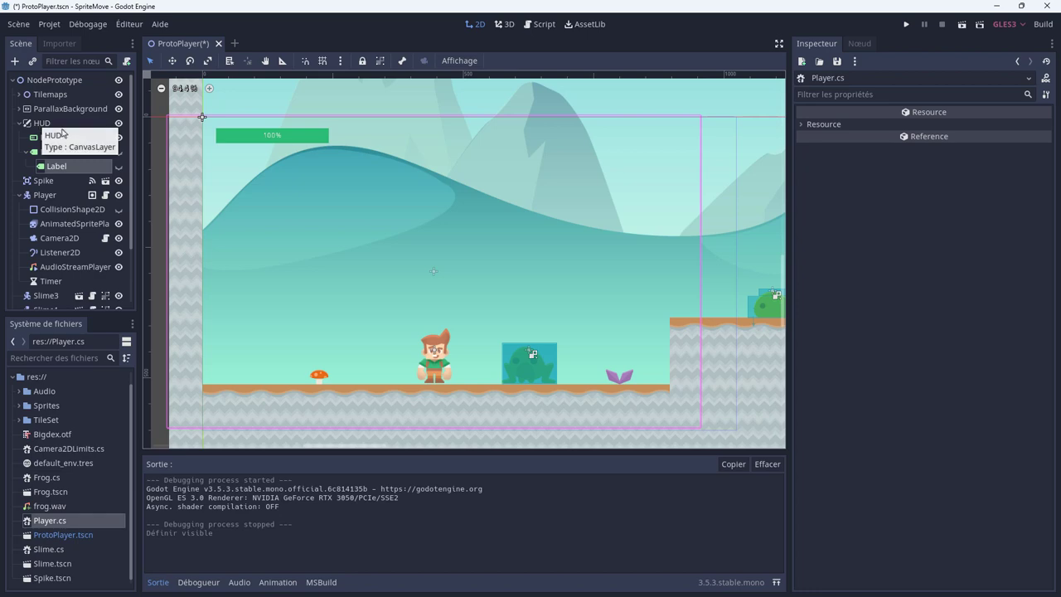
key("alt+Tab")
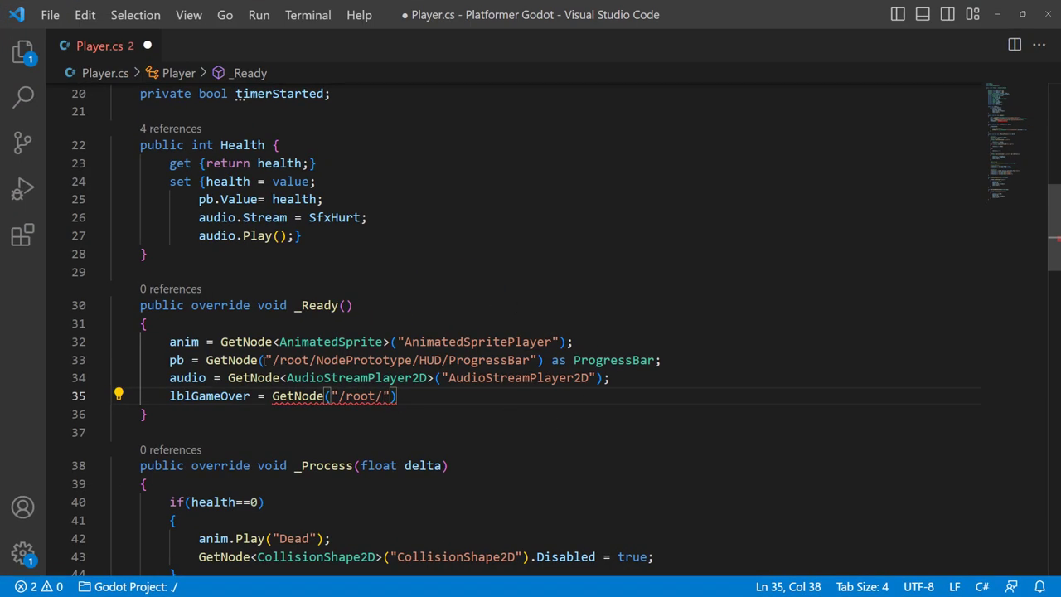
Copy line 33's node path into line 35, replacing ProgressBar with LabelGameOver.
left_click_drag(264, 360, 668, 360)
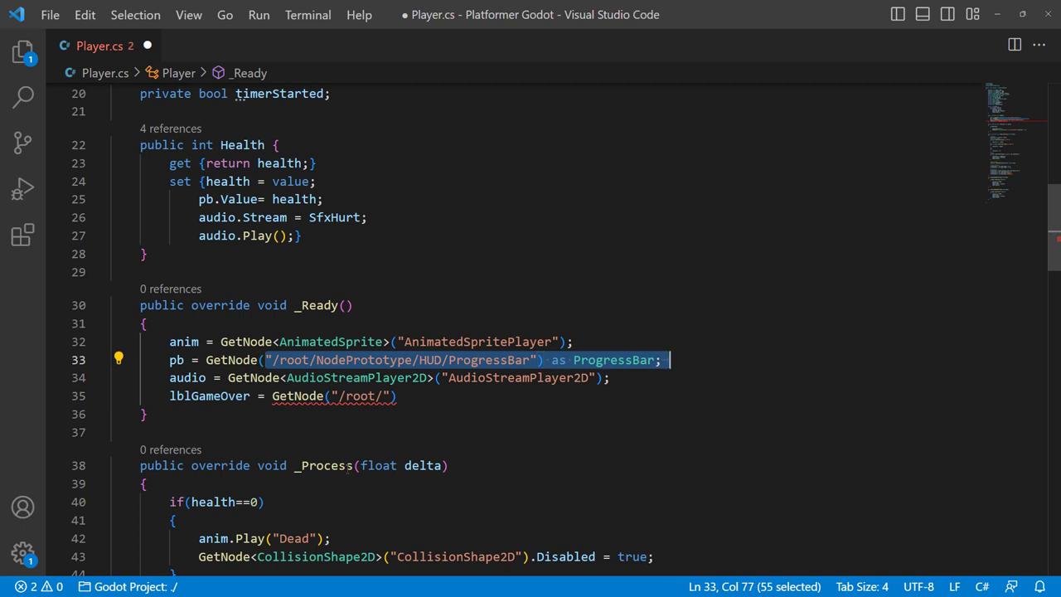
key("ctrl+c")
left_click_drag(331, 396, 396, 397)
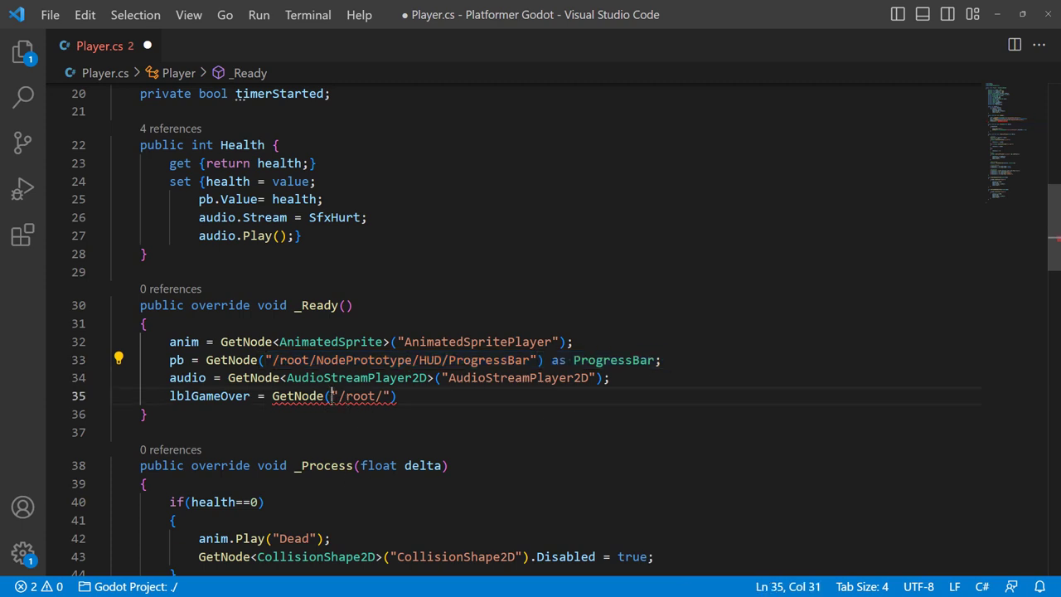
key("ctrl+v")
double_click(554, 396)
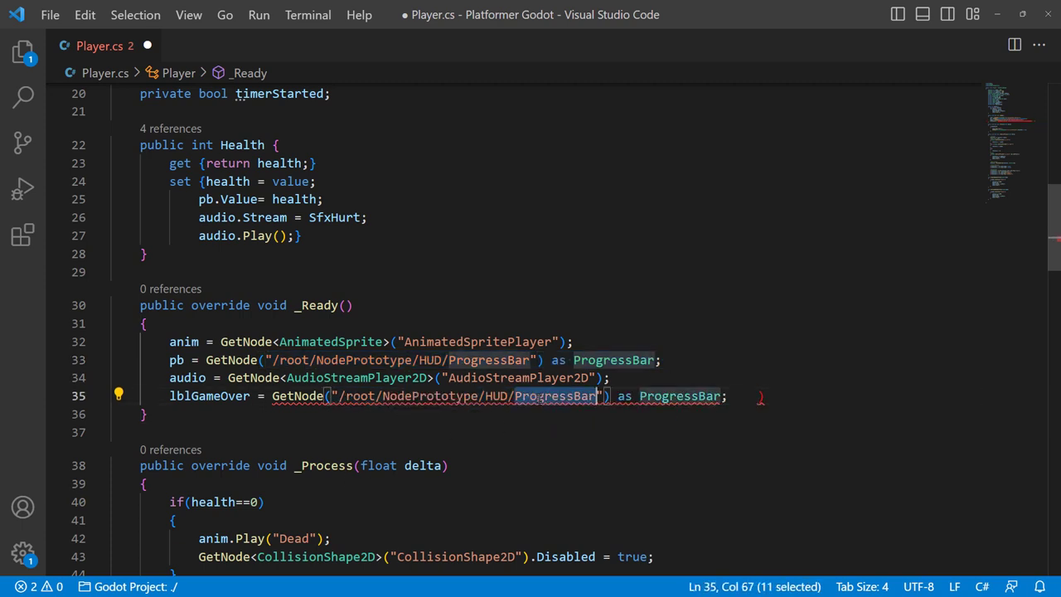
type("Lab")
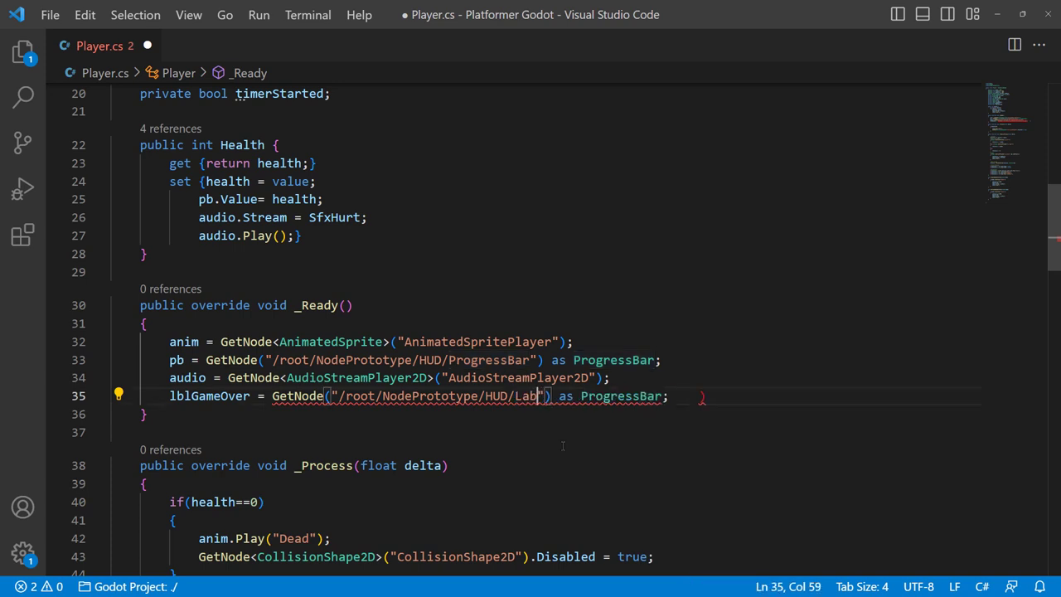
type("elGameO")
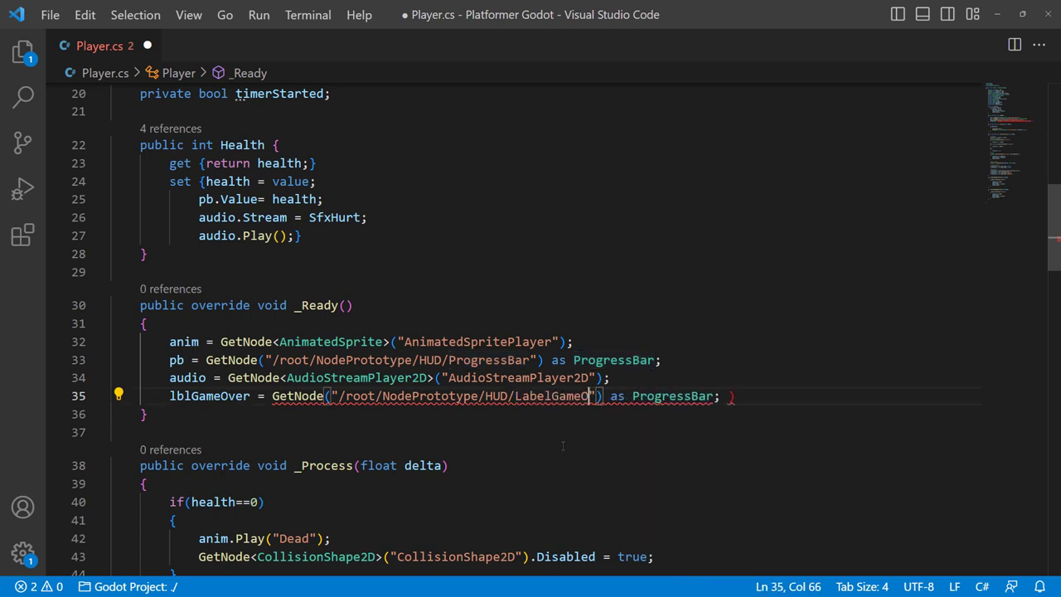
type("ver")
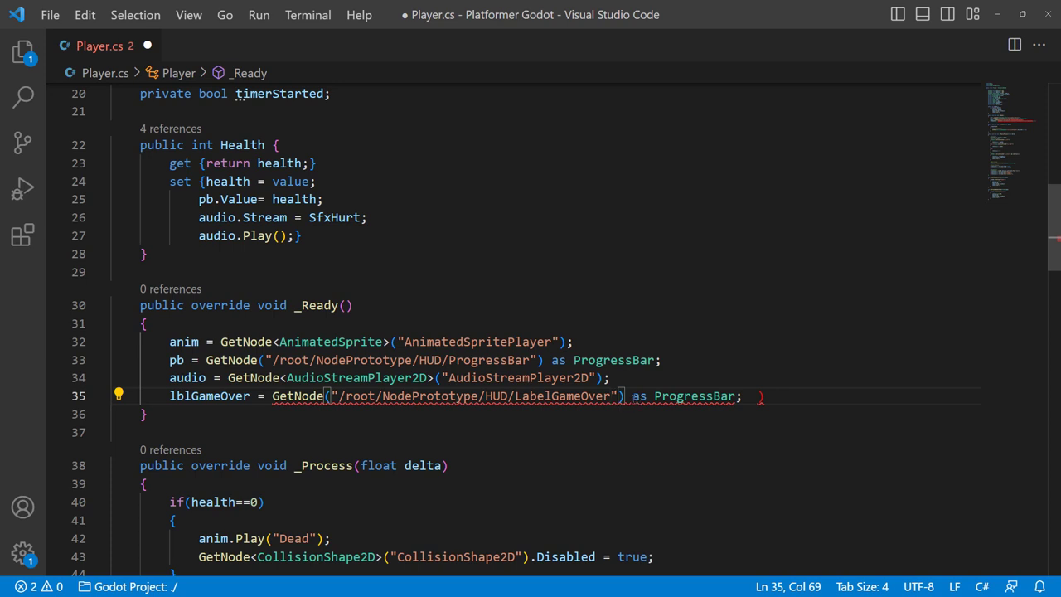
Change line 35's cast to 'as Label;' and start a new line below.
left_click_drag(632, 397, 746, 398)
key("BackSpace")
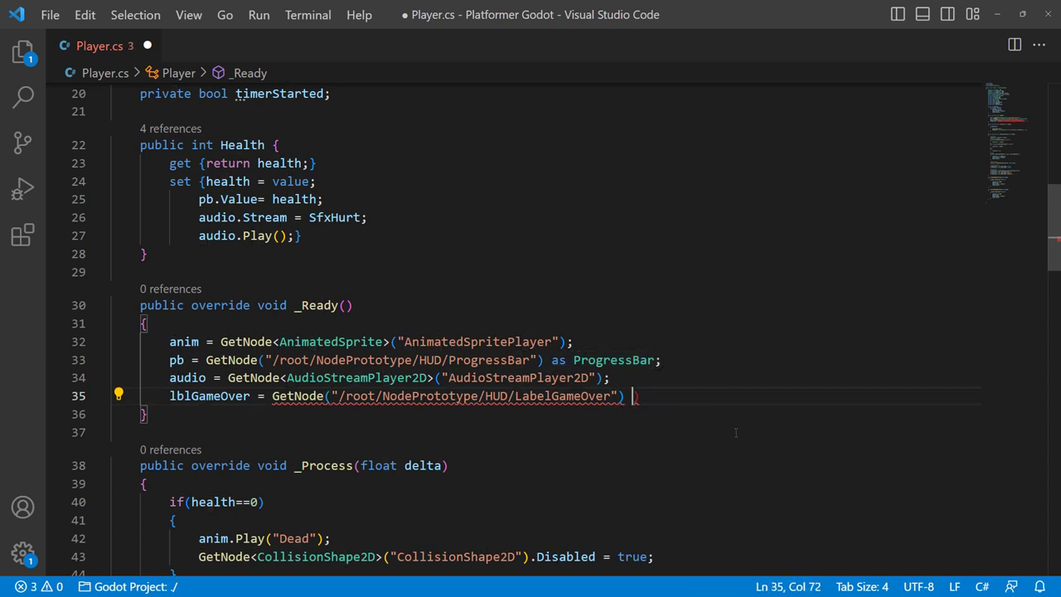
key("BackSpace")
type(";")
key("BackSpace")
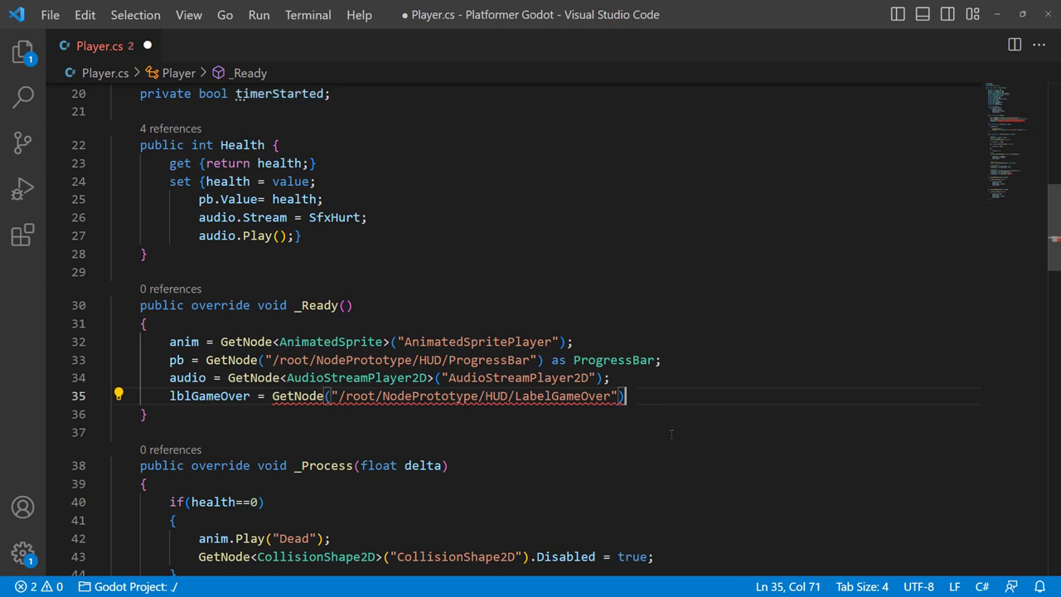
type(" as la")
key("Return")
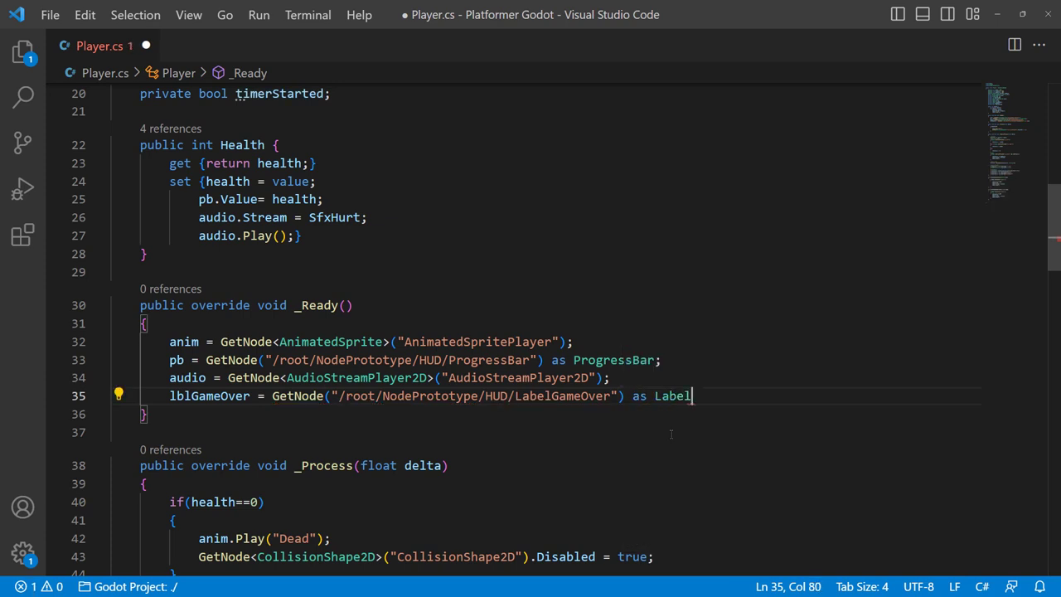
type(";")
key("Return")
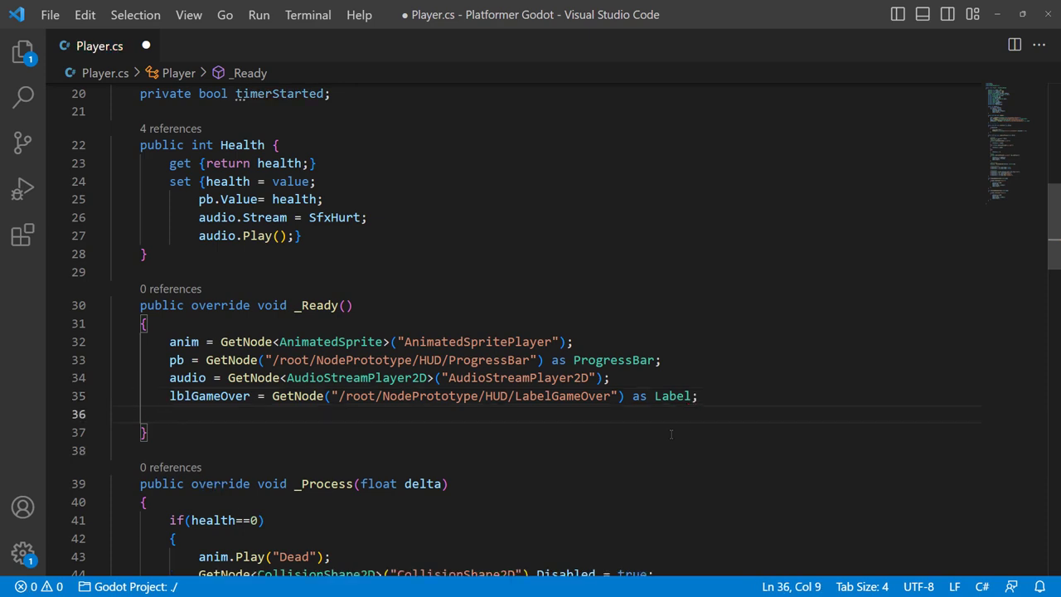
Fetch timer via GetNode<Timer>("Timer") and cam via GetNode<Camera2D>("Camera2D") in _Ready.
type("timer")
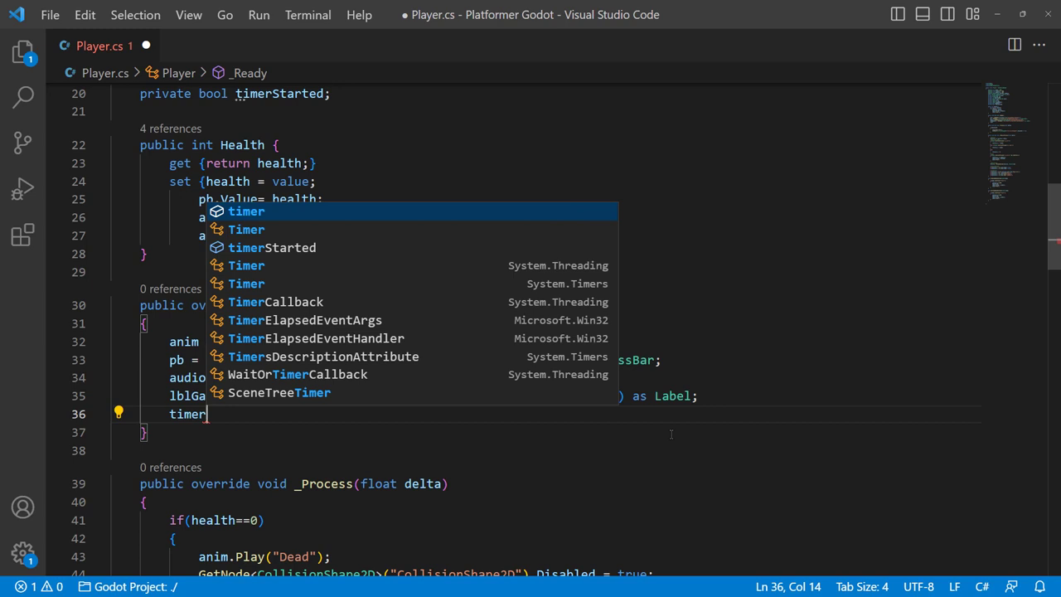
type(" = Get")
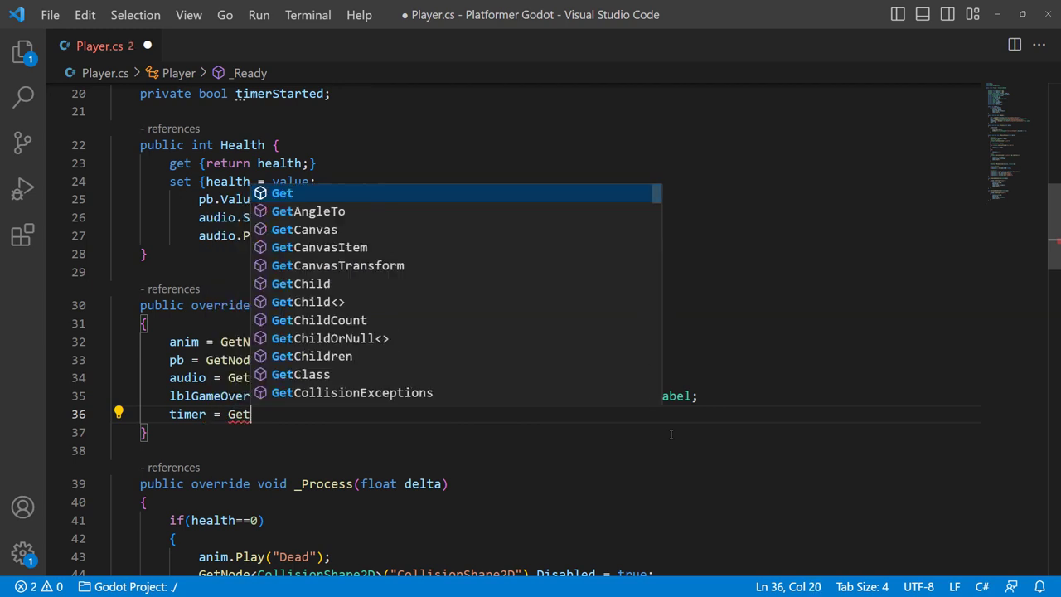
type("Node")
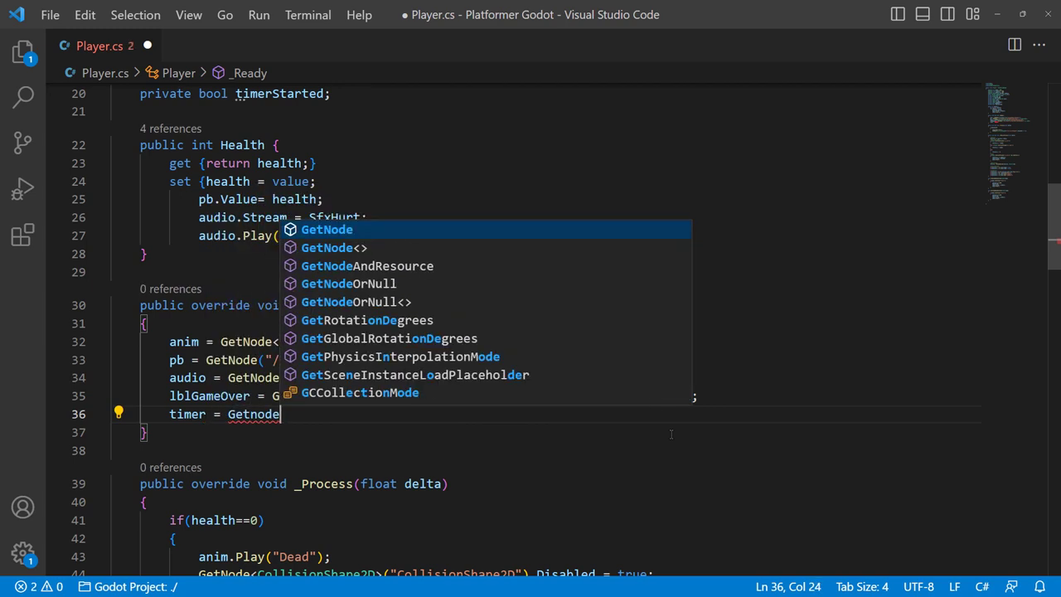
key("Escape")
type("<")
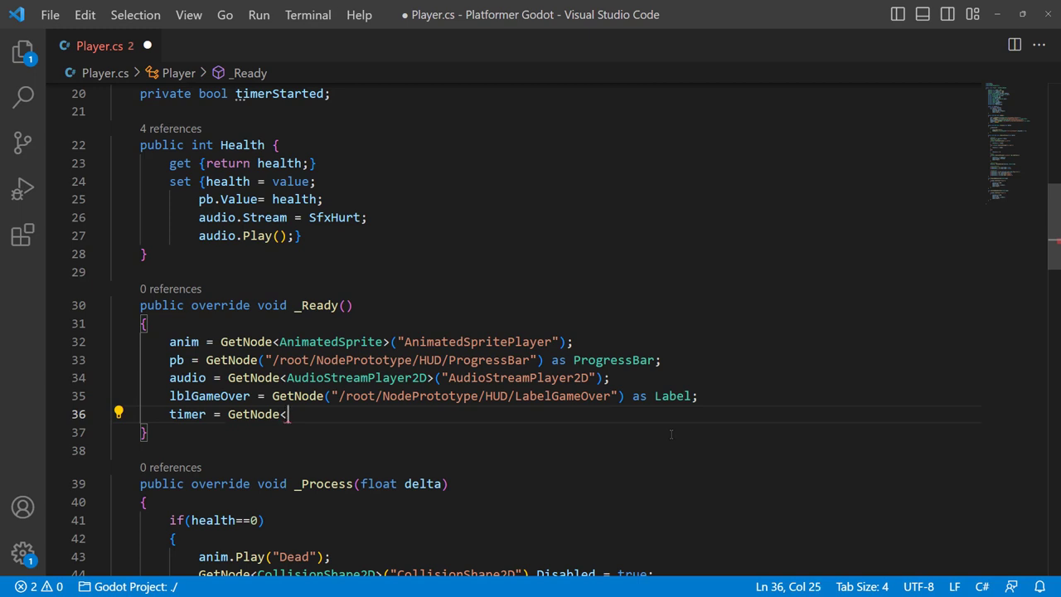
type("Timer>")
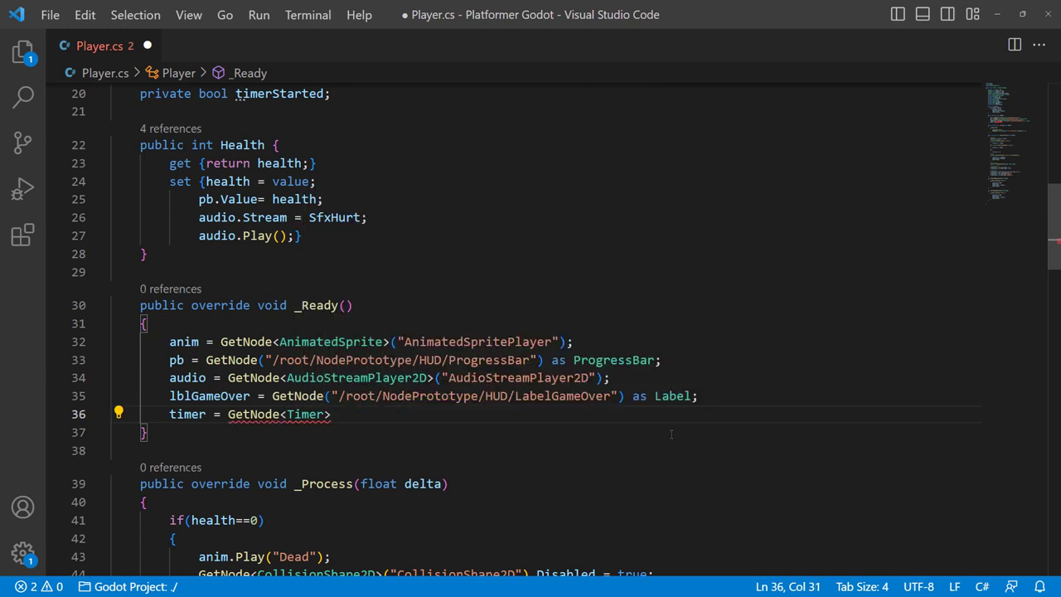
type("(\"Timer")
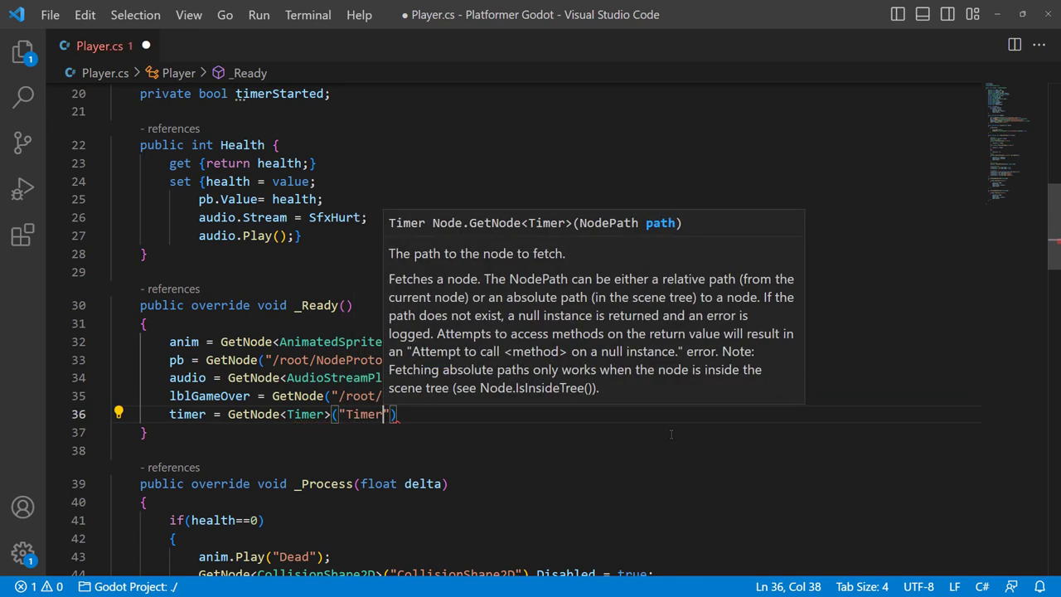
type("\");")
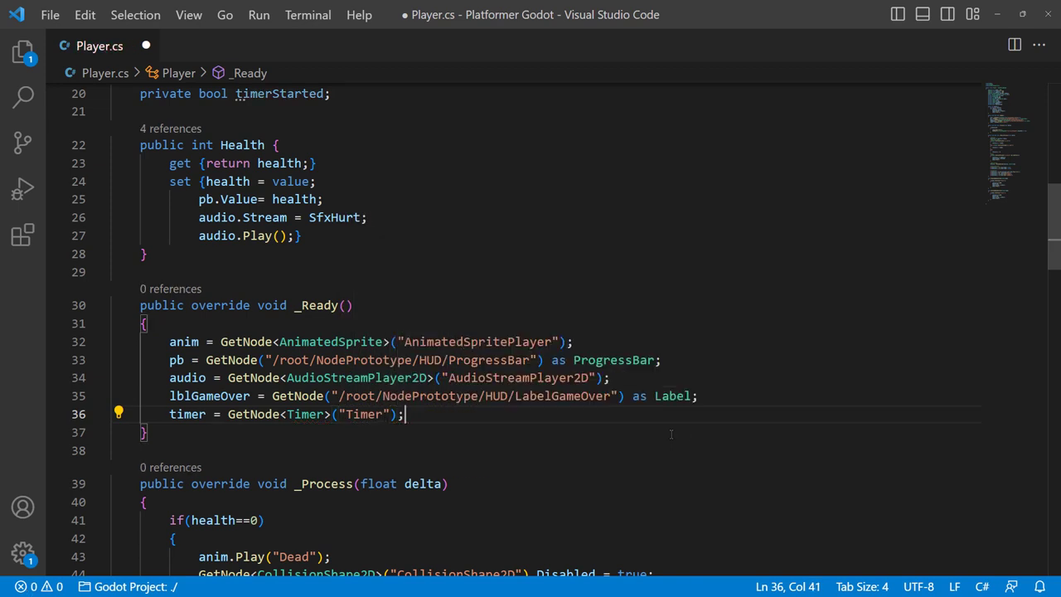
key("Return")
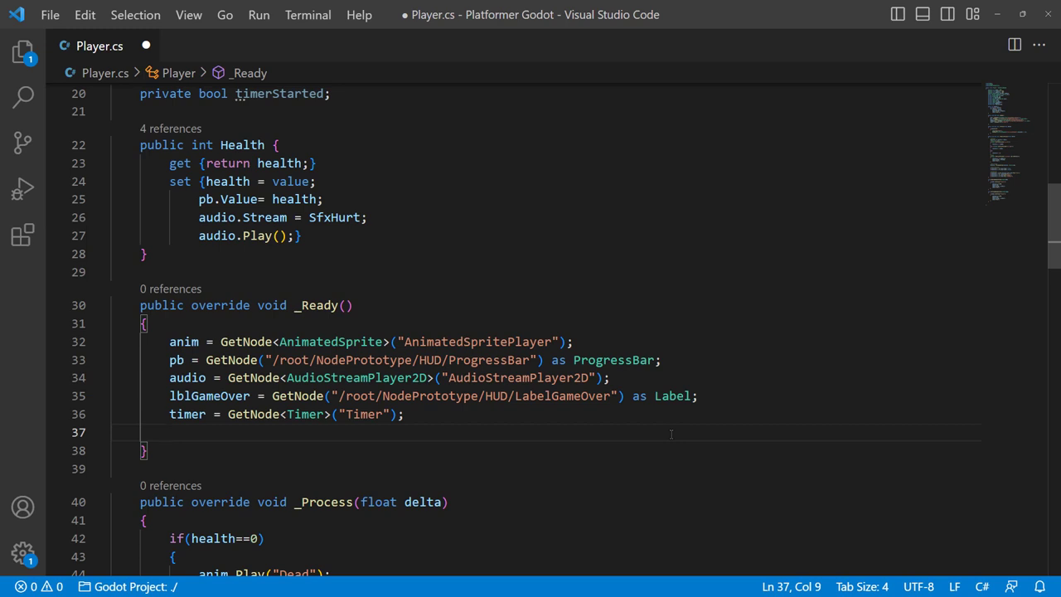
type("cam")
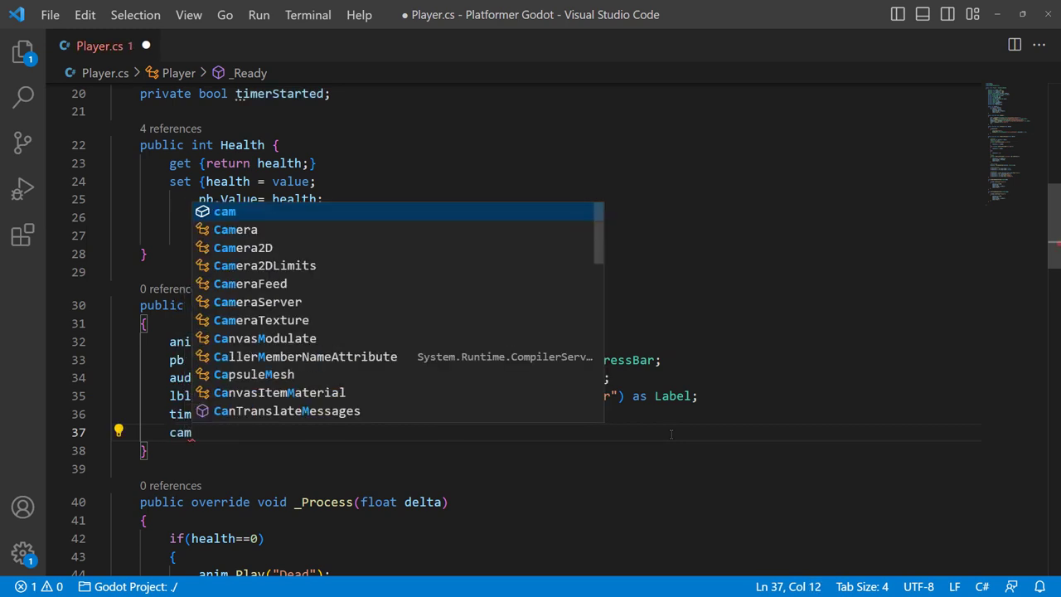
type(" = Get")
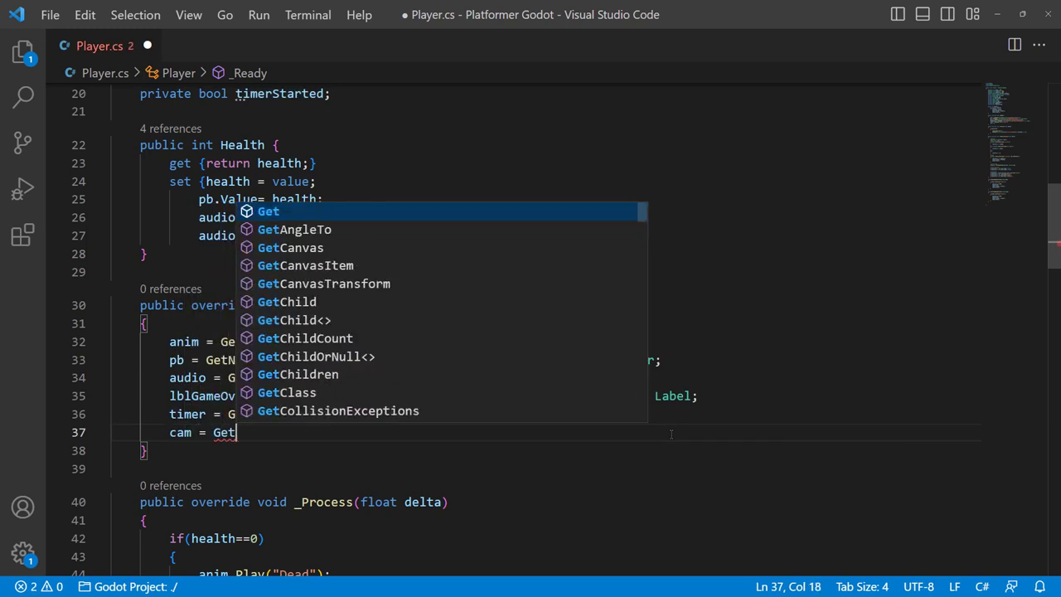
type("Node")
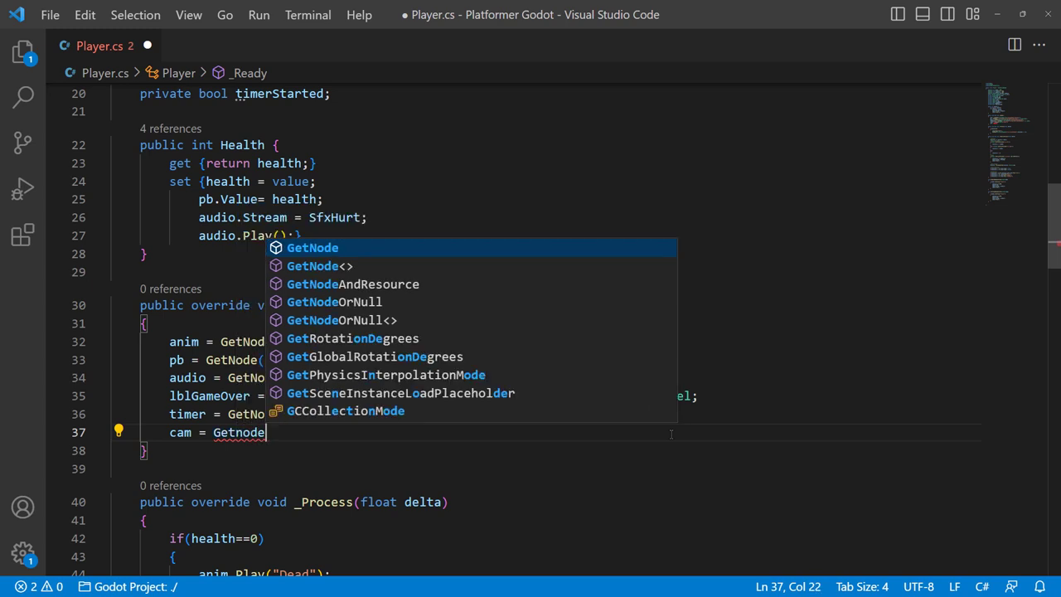
type("<Ca")
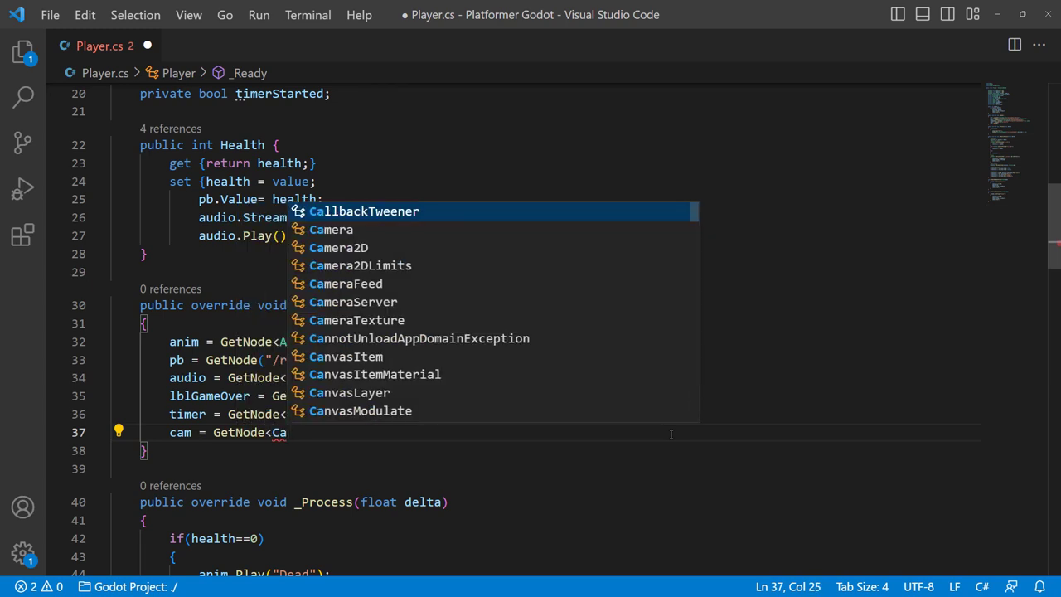
key("Down")
key("Return")
type(">(\"")
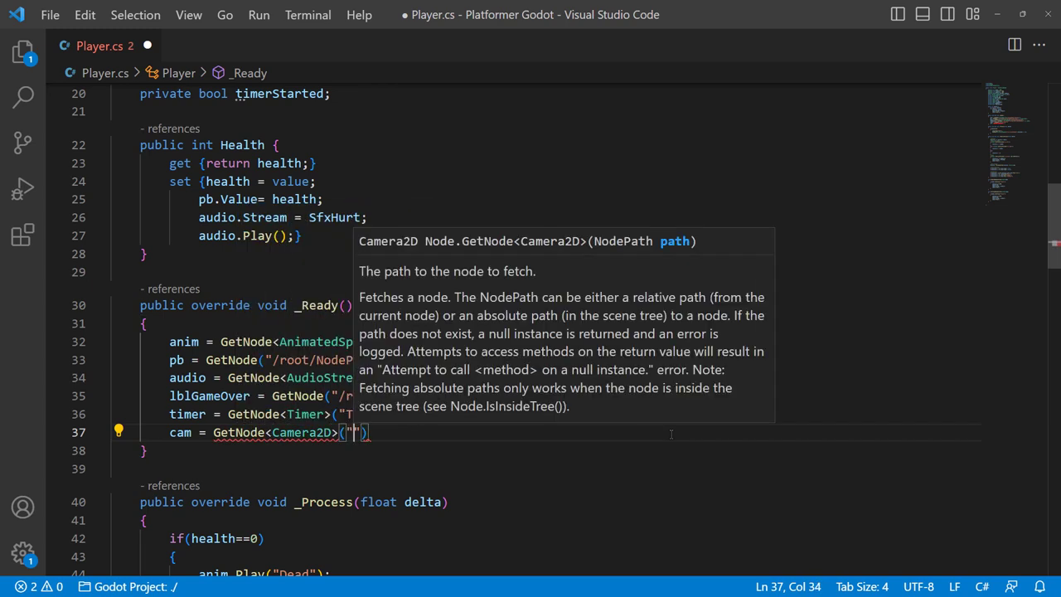
type("Camera2D")
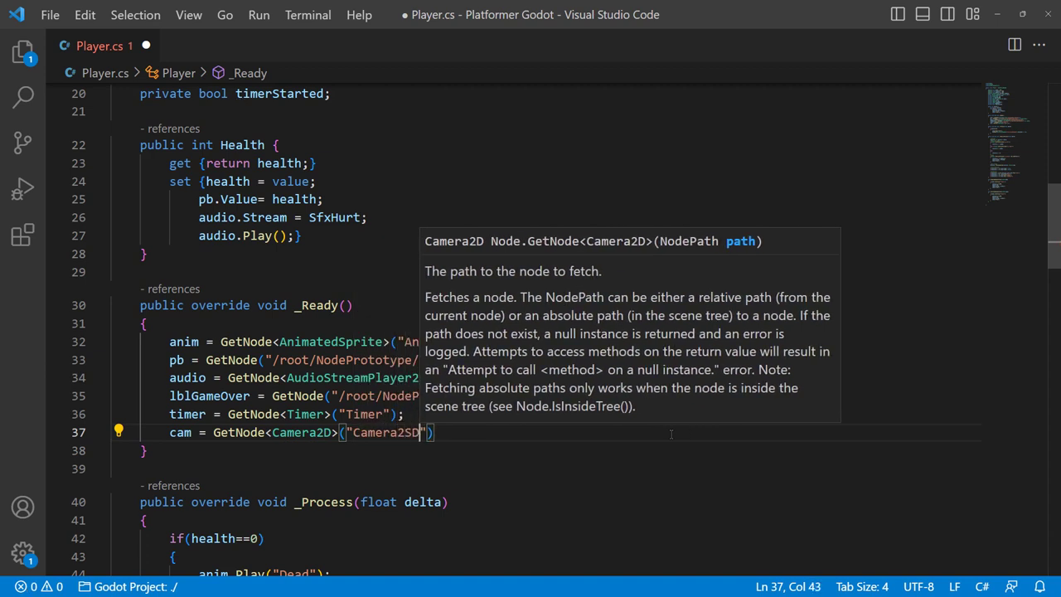
key("BackSpace")
type("D\"")
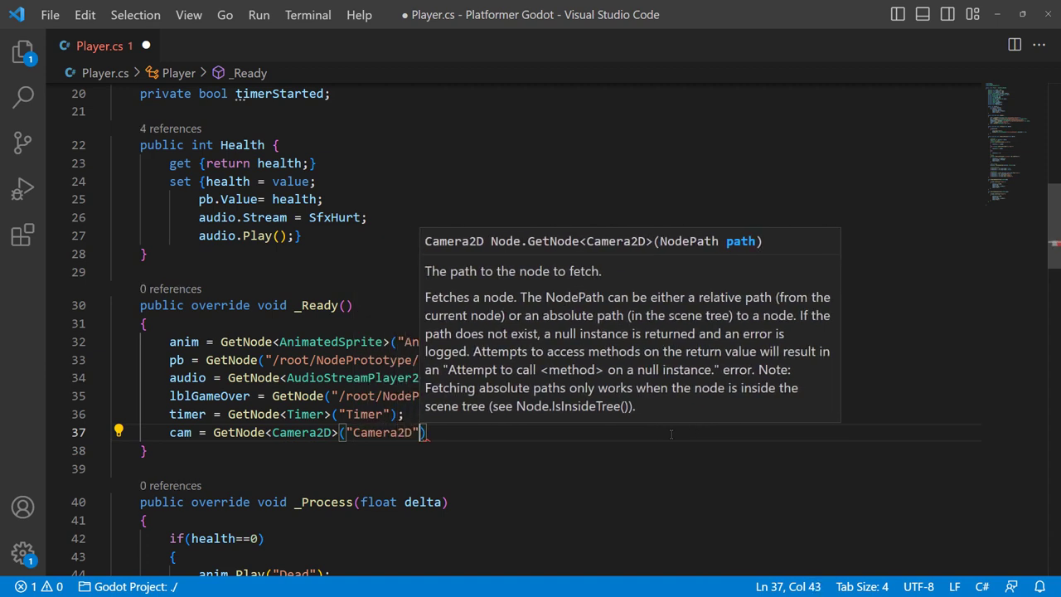
type(");")
key("Return")
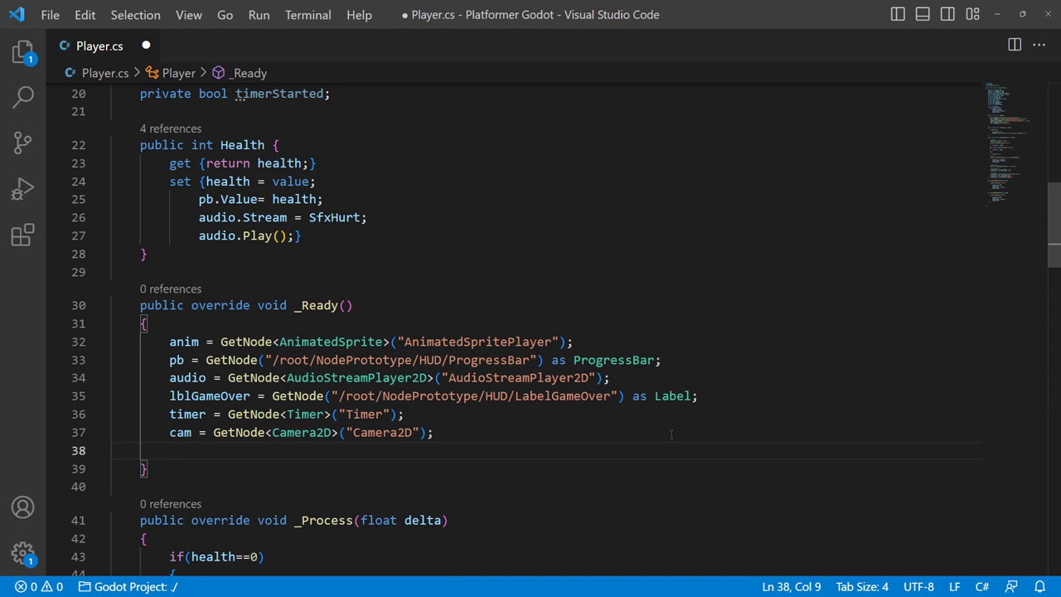
Add GameOver = false; at the end of _Ready.
type("G")
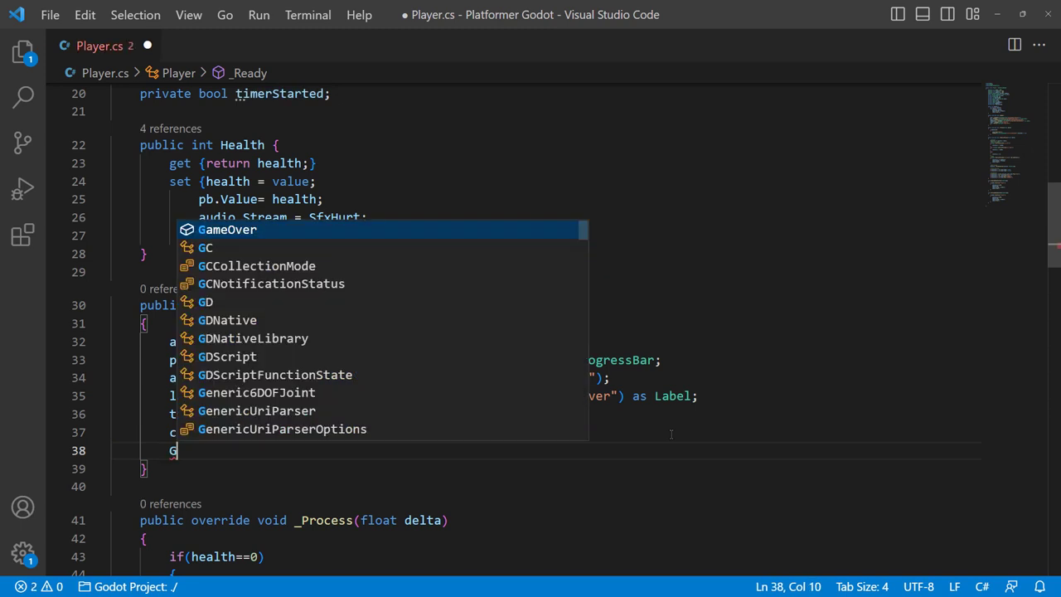
type("a")
key("Tab")
type("= ")
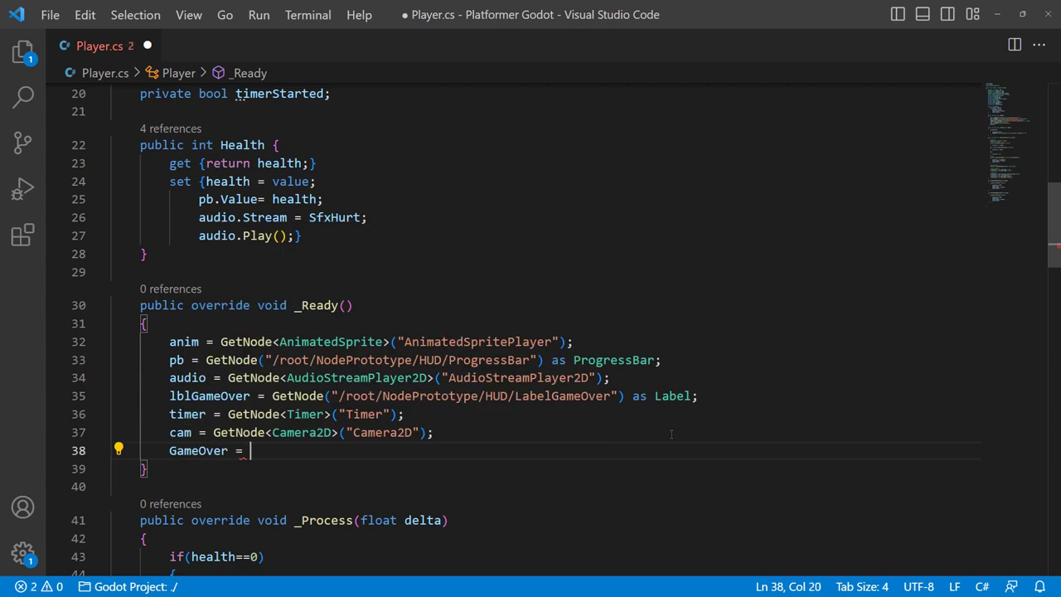
type("false;")
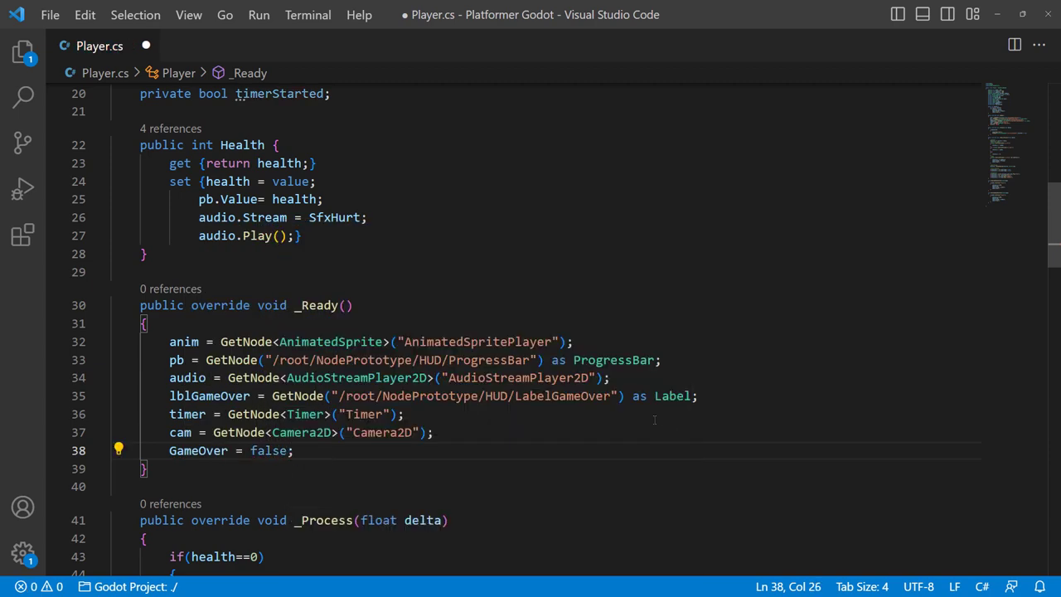
Change the _Process death condition to if(health==0 && !timerStarted).
scroll(443, 309, "down", 3)
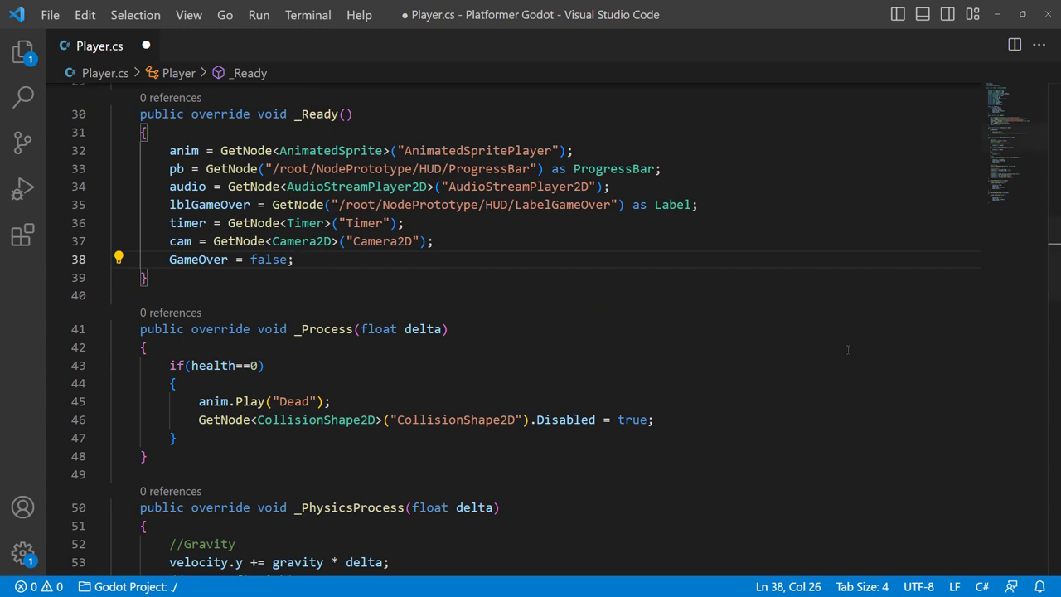
scroll(428, 385, "down", 1)
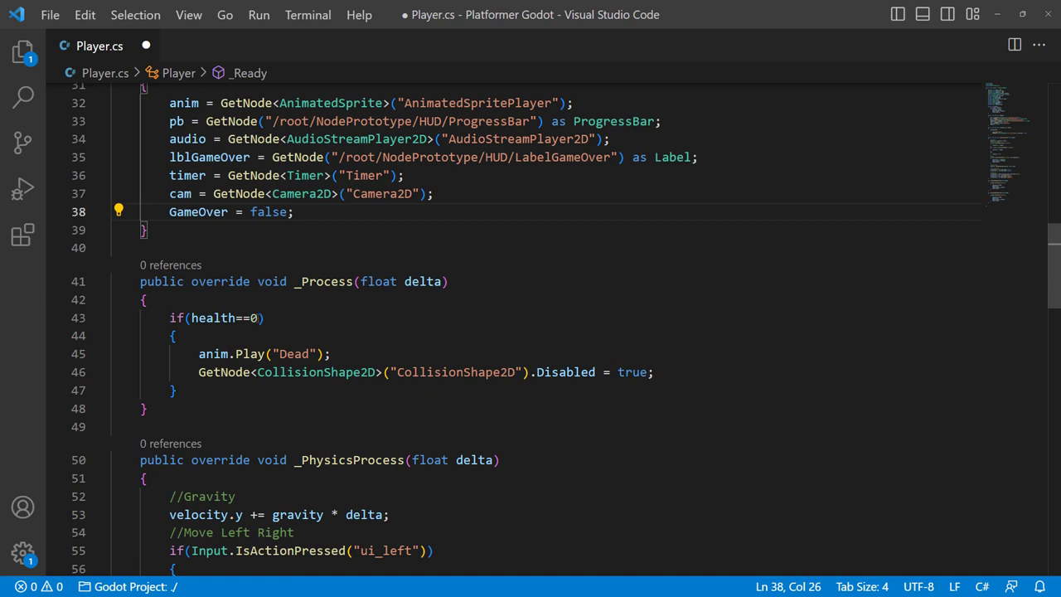
left_click(258, 317)
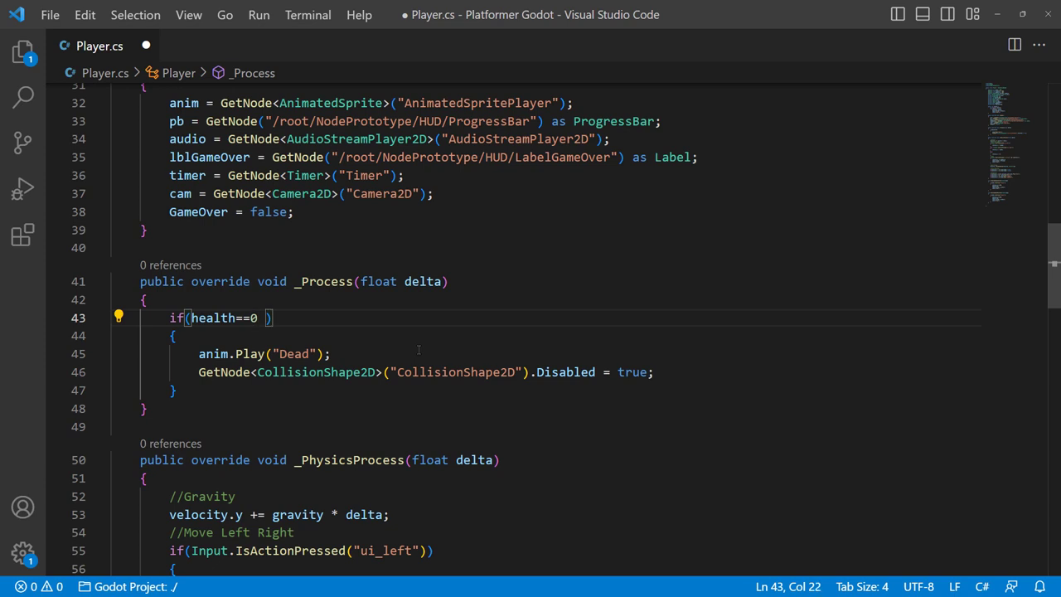
type("!")
type("ti")
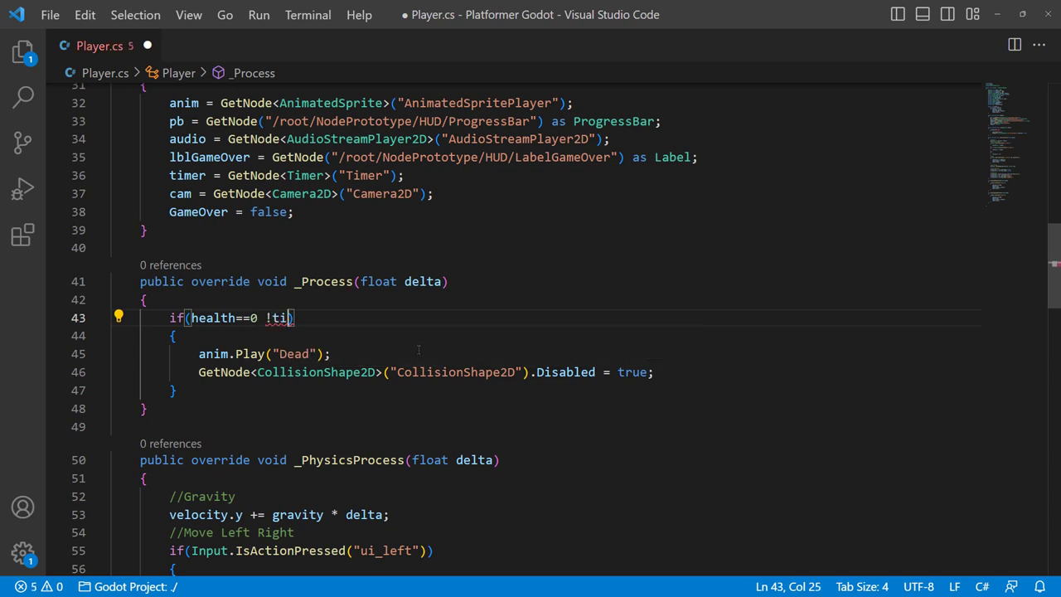
type("mer")
key("BackSpace")
key("BackSpace")
key("BackSpace")
key("BackSpace")
type("timer")
key("BackSpace")
key("BackSpace")
key("BackSpace")
key("BackSpace")
key("BackSpace")
type("&& ")
type("!timer")
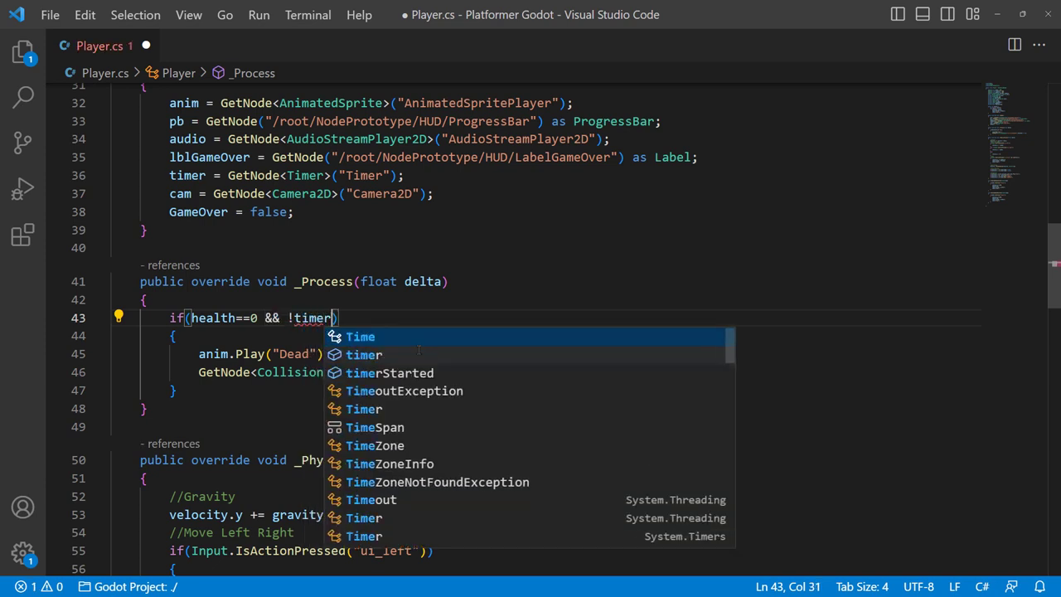
key("Down")
key("Return")
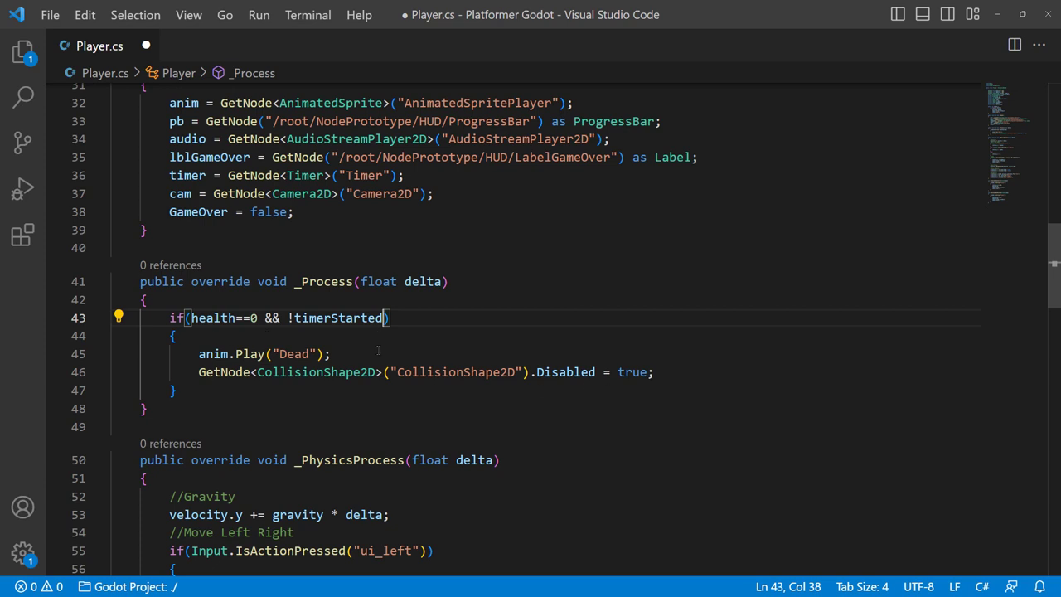
In the death block, set timerStarted=true; and call timer.Start();.
left_click(276, 332)
key("Return")
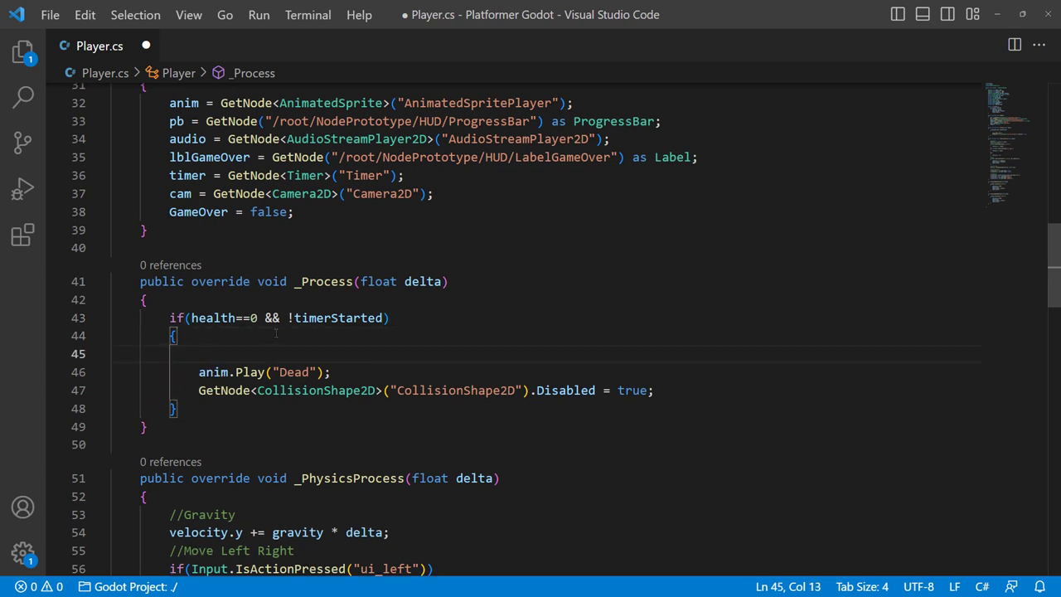
type("timer")
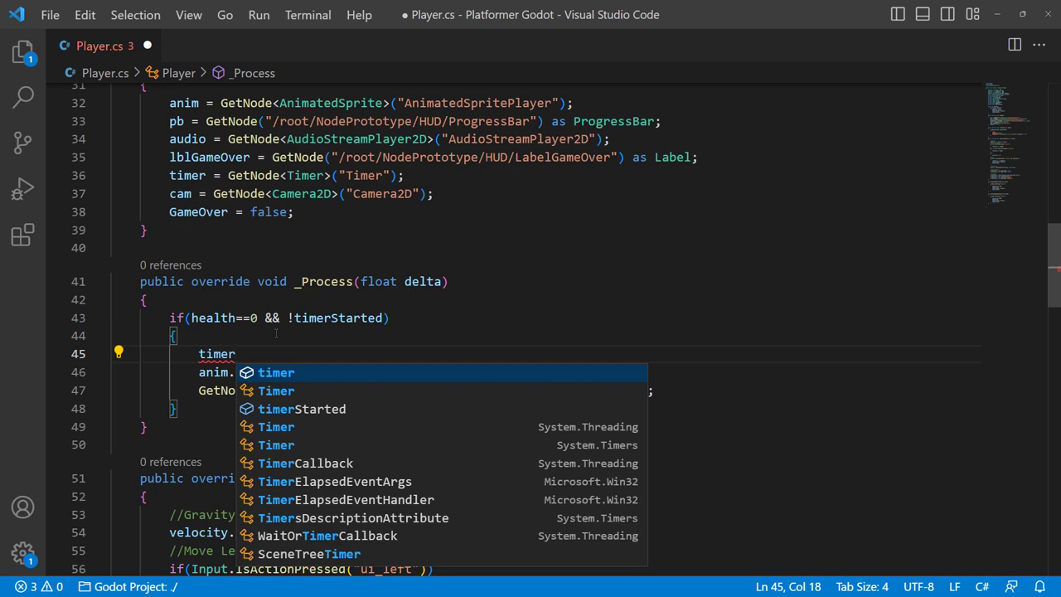
key("Down")
key("Down")
key("Return")
type("=true;")
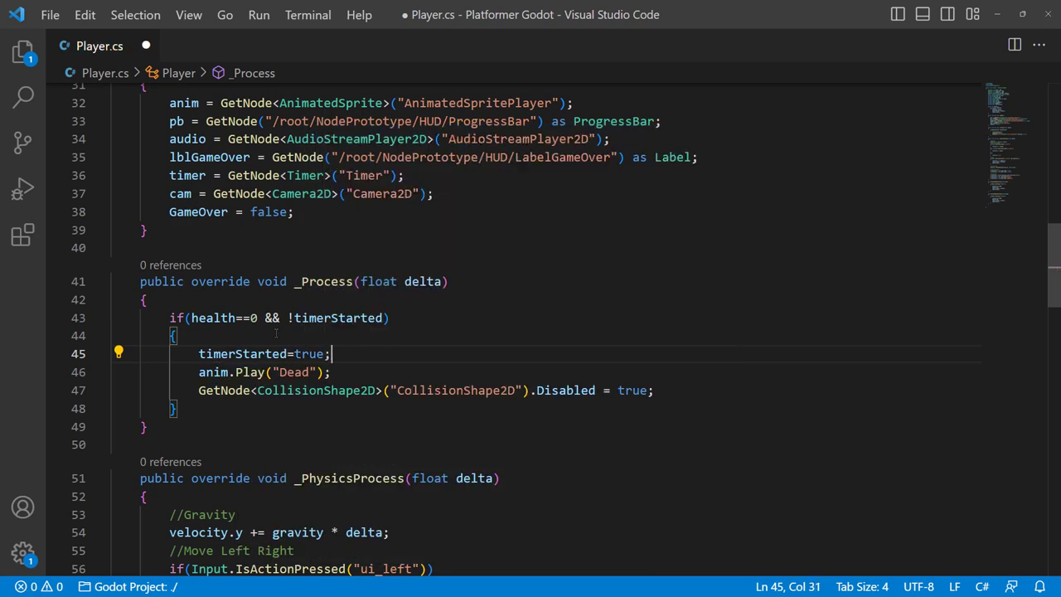
key("Return")
type("ti")
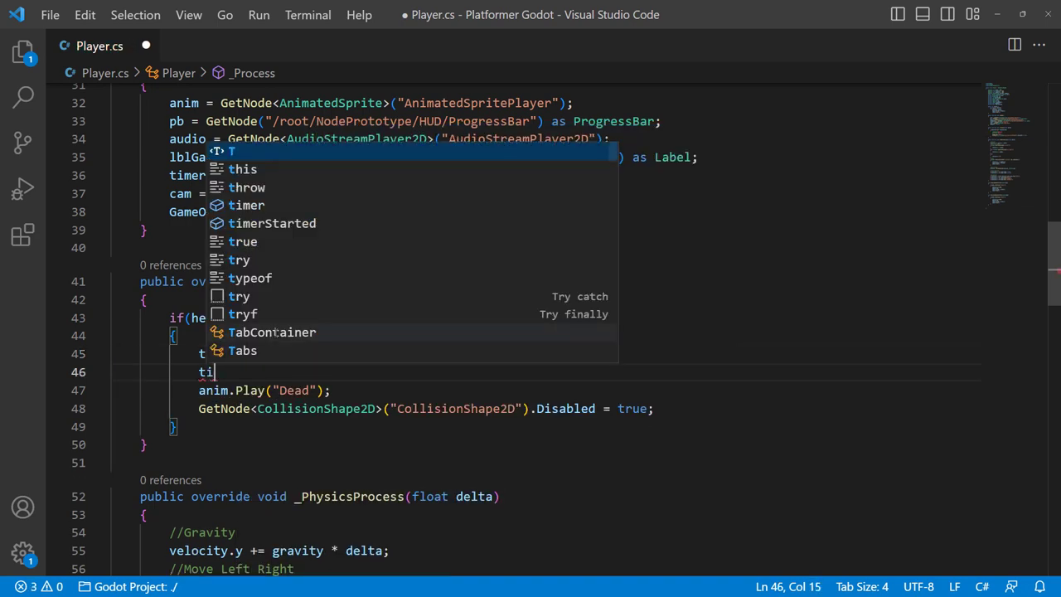
type("mer.s")
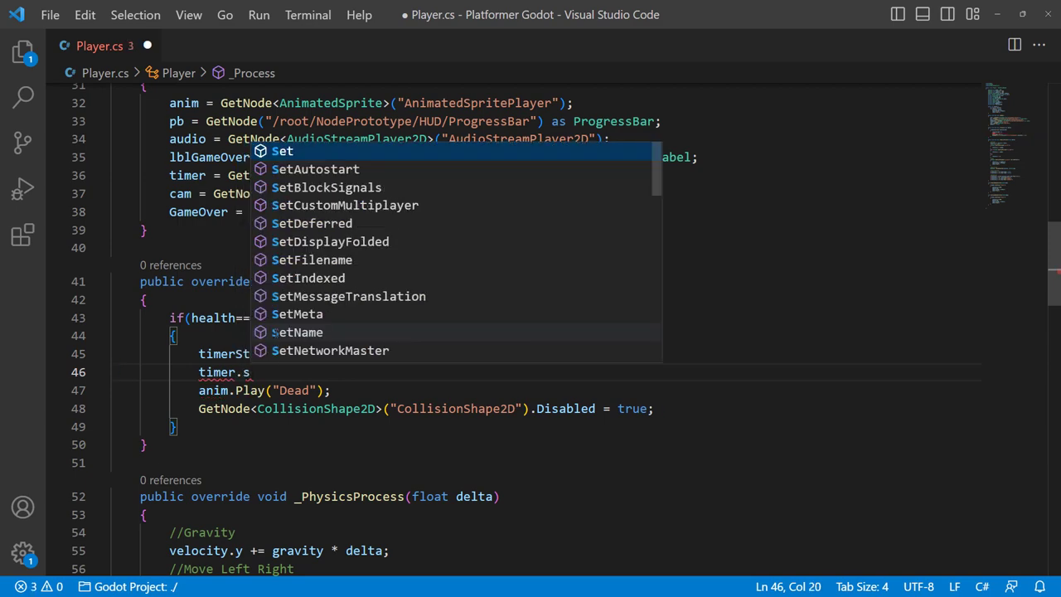
type("tra")
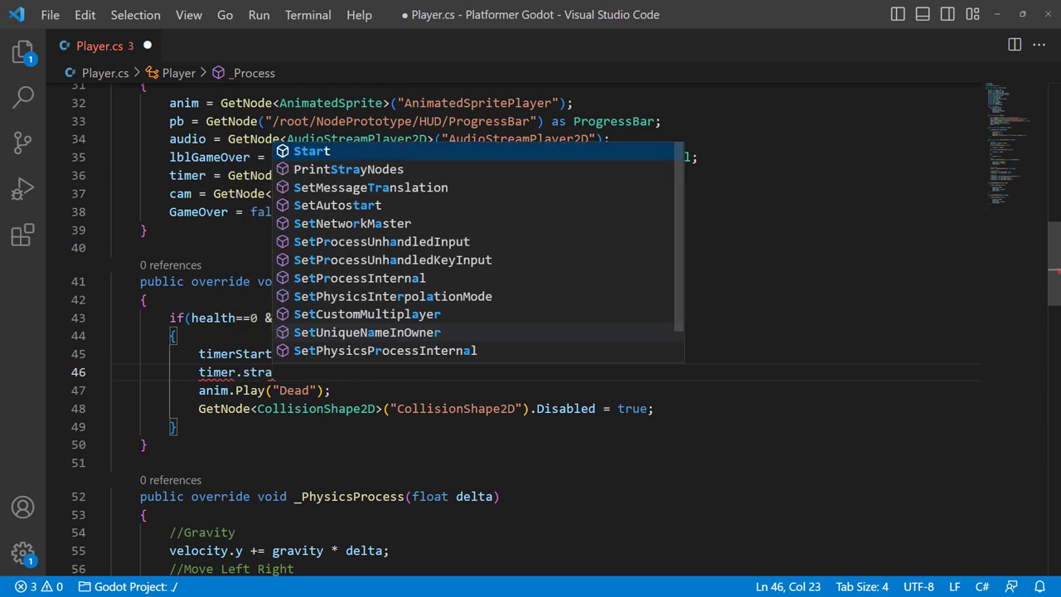
key("Return")
type("()")
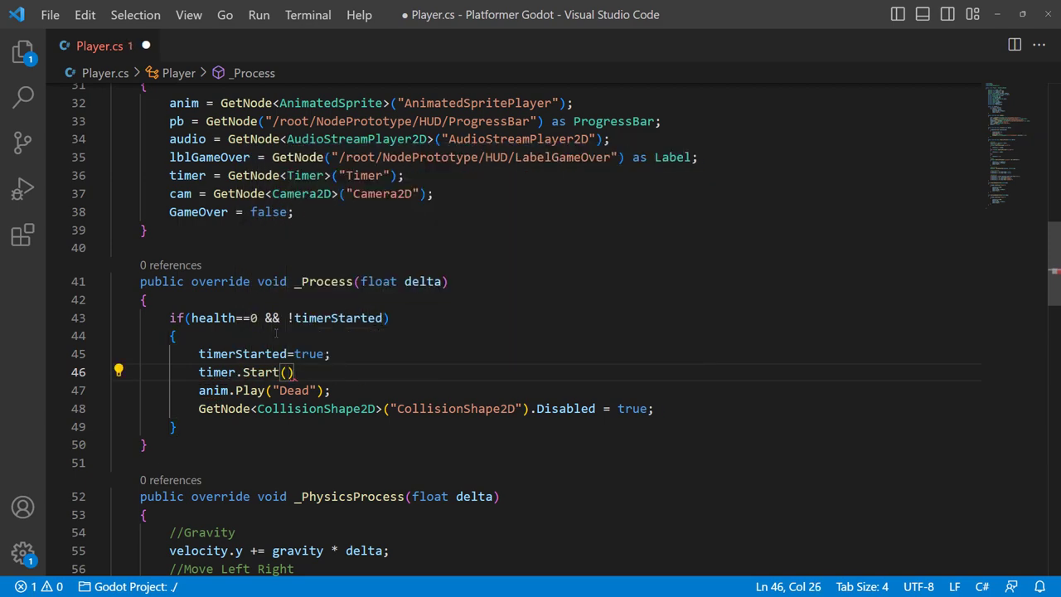
type(";")
Add cam.Current=false; to the death block and save Player.cs.
key("Return")
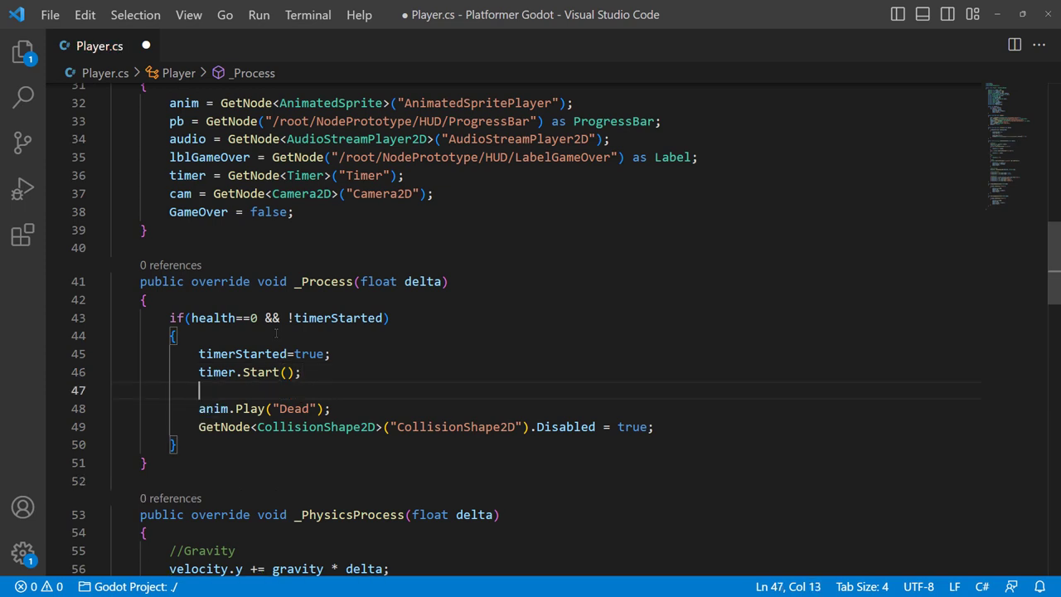
type("cam.")
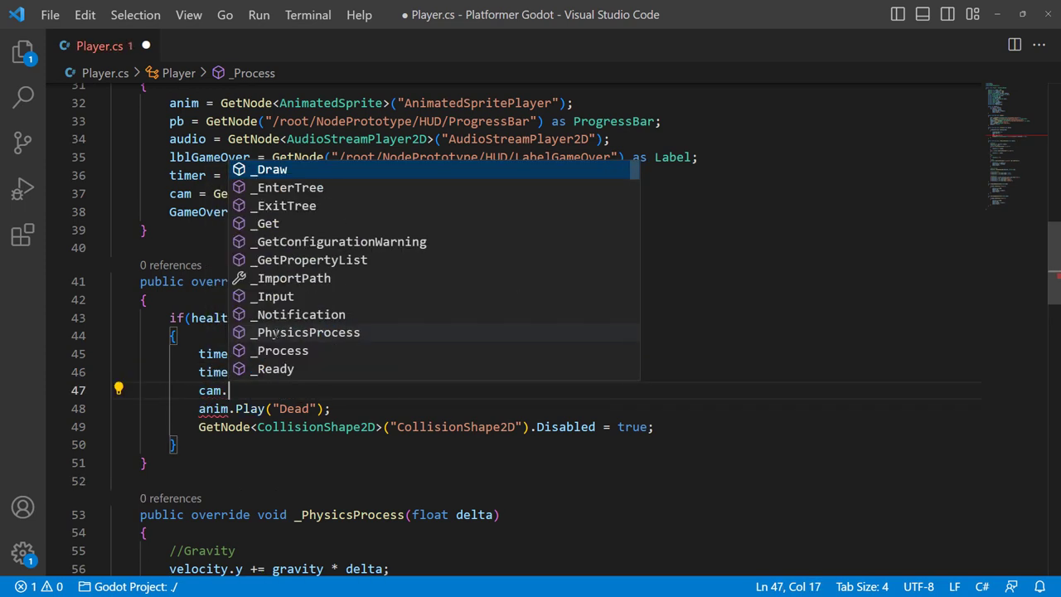
type("cu")
key("Return")
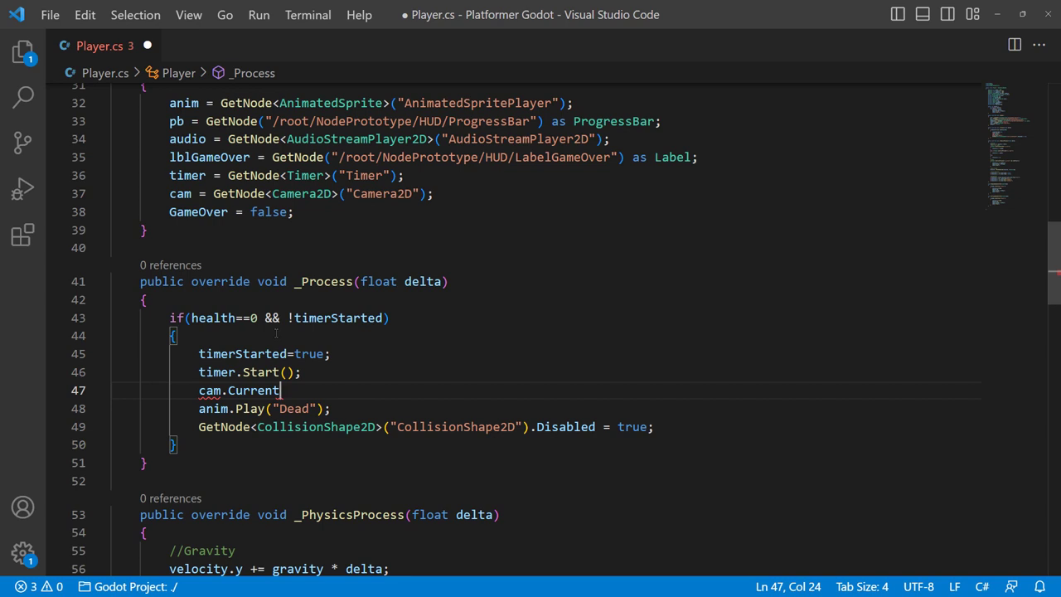
type("=")
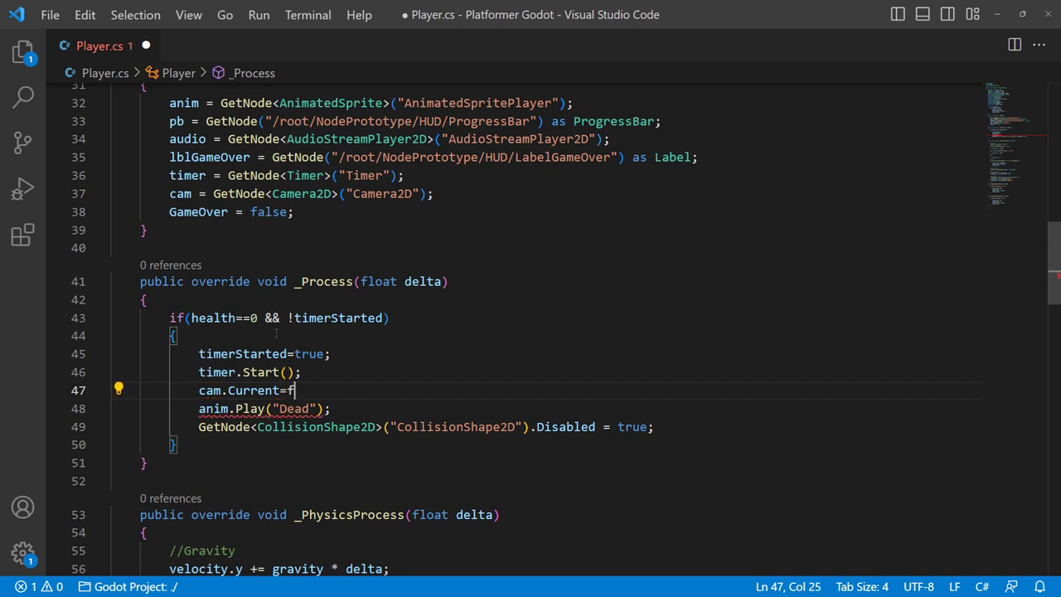
type("false;")
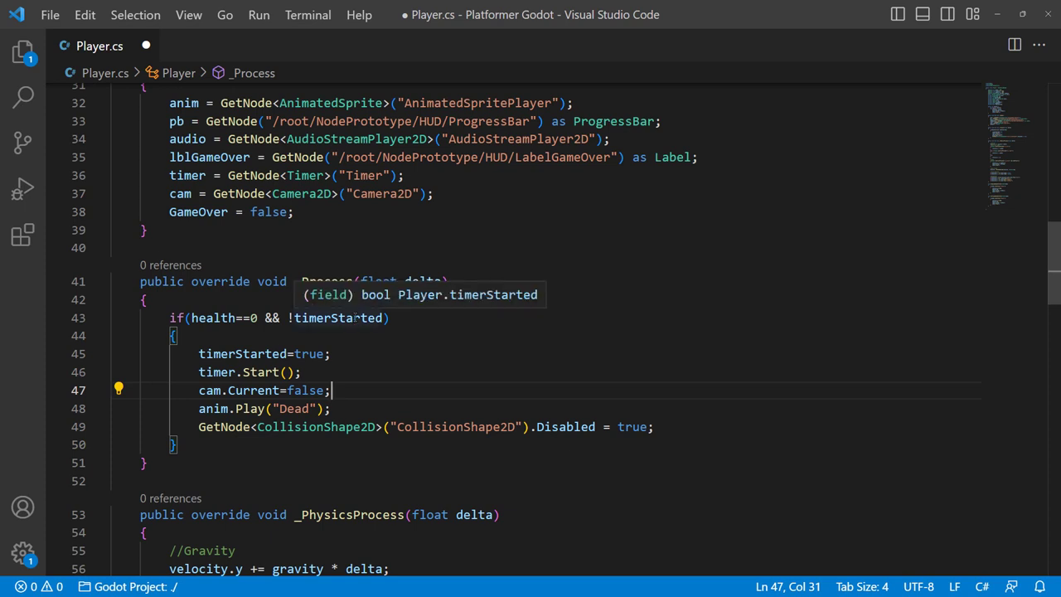
key("ctrl+s")
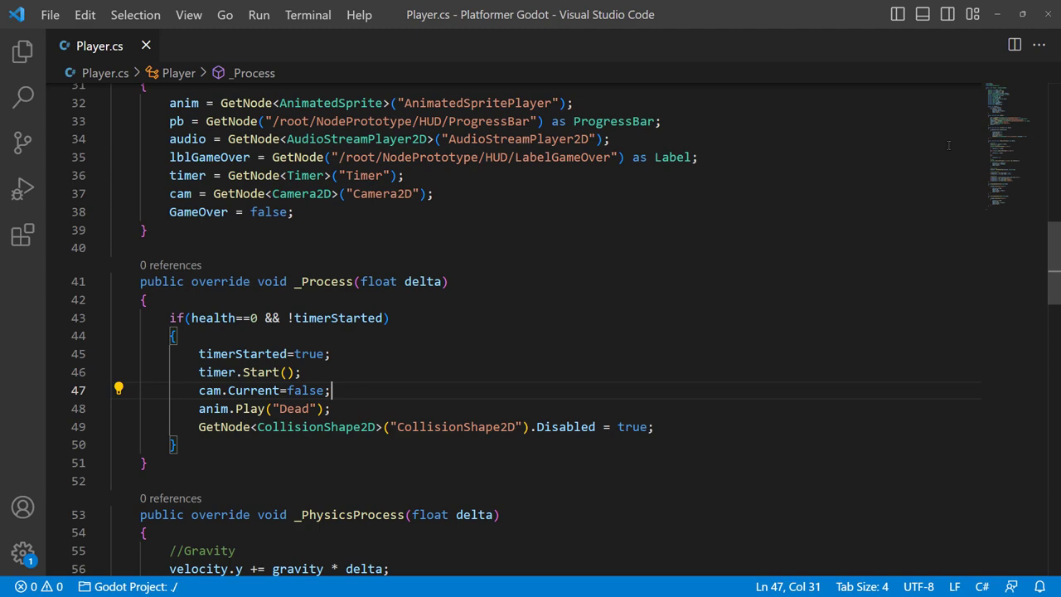
Open the connection dialog for the Timer node's timeout() signal.
left_click(997, 14)
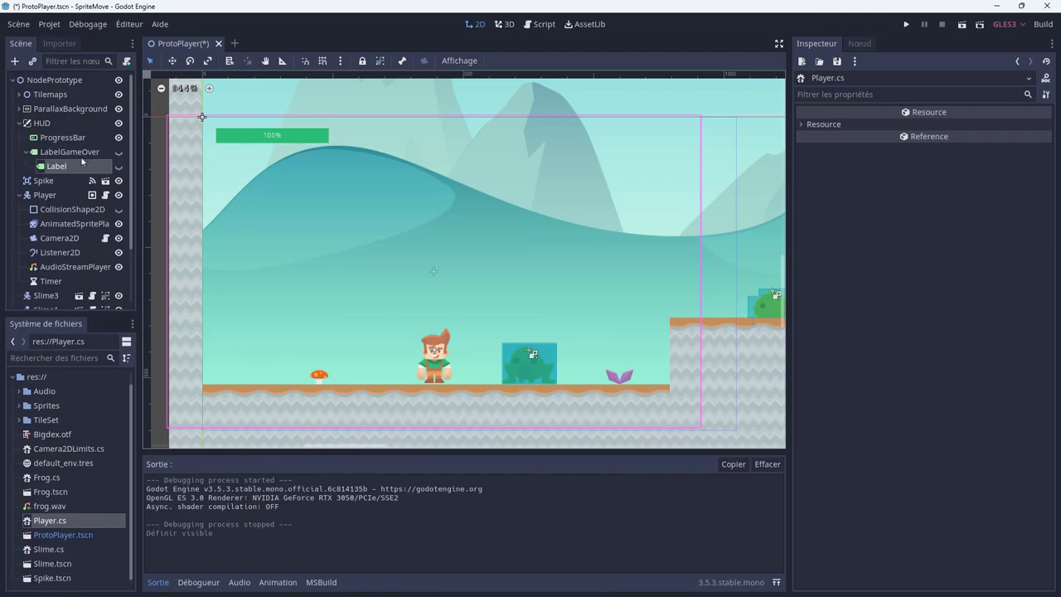
left_click(85, 282)
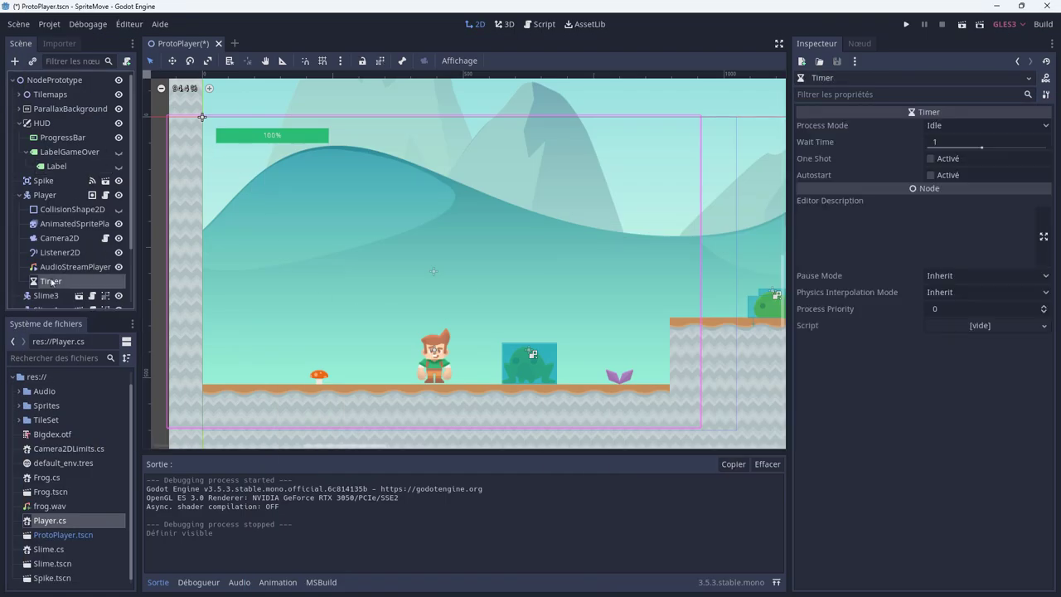
left_click(860, 44)
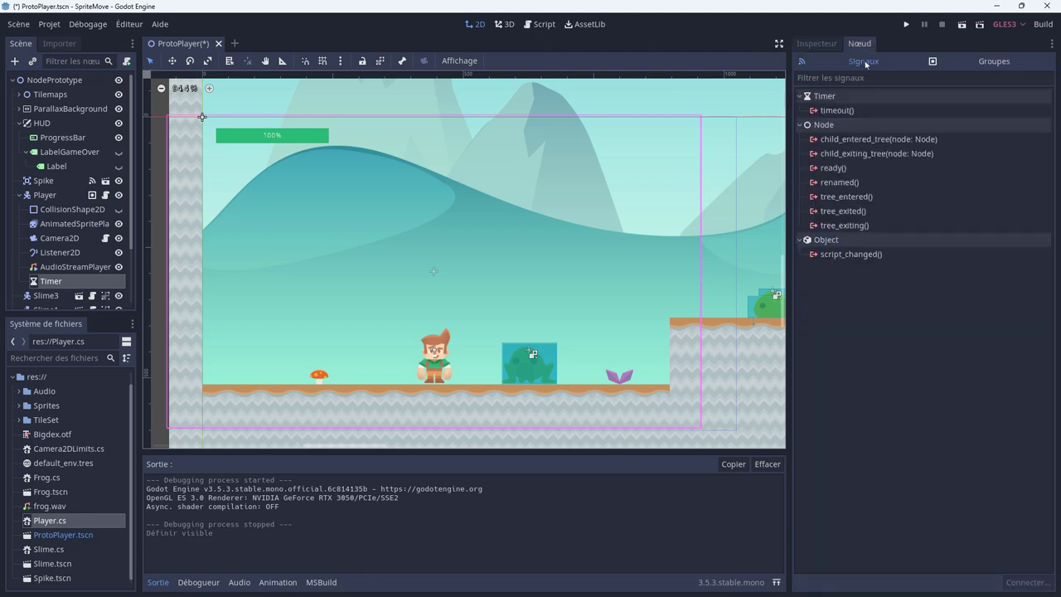
left_click(833, 111)
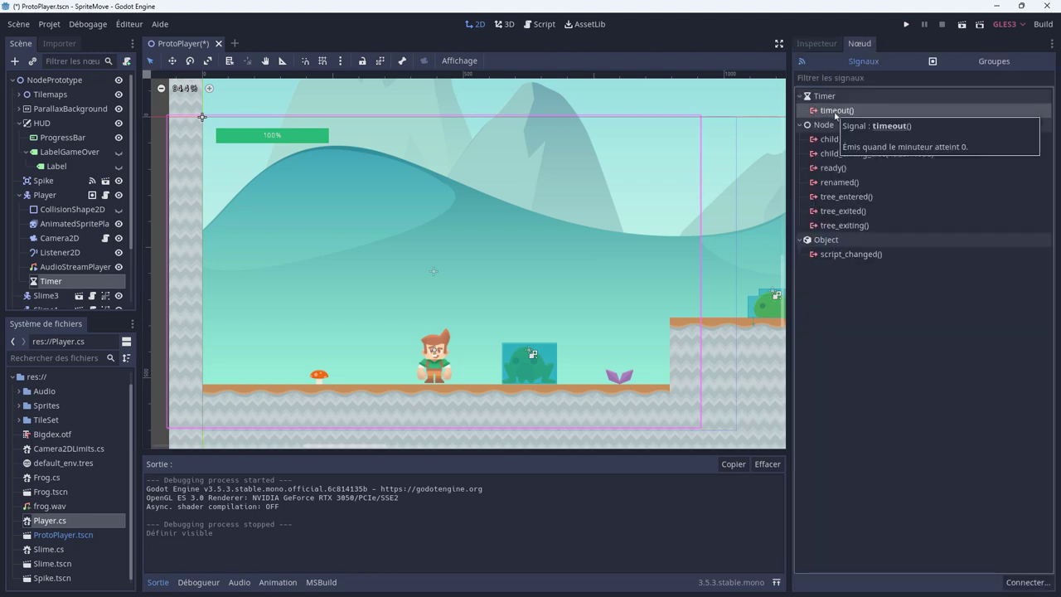
double_click(835, 112)
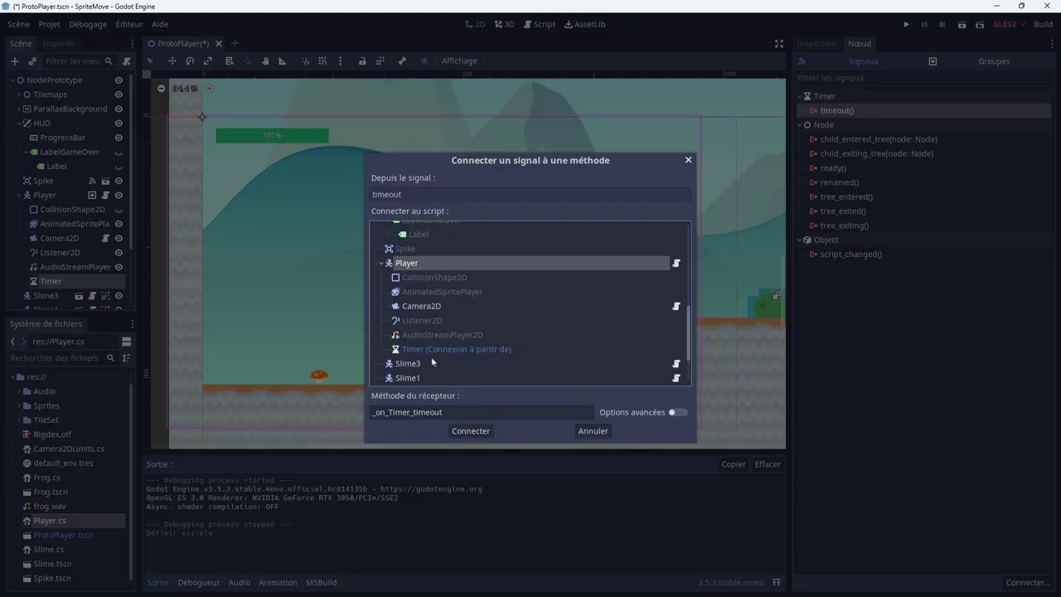
Rename the receiver method to OnTimerTimeout and connect the signal to Player.
left_click(374, 414)
key("Delete")
key("Delete")
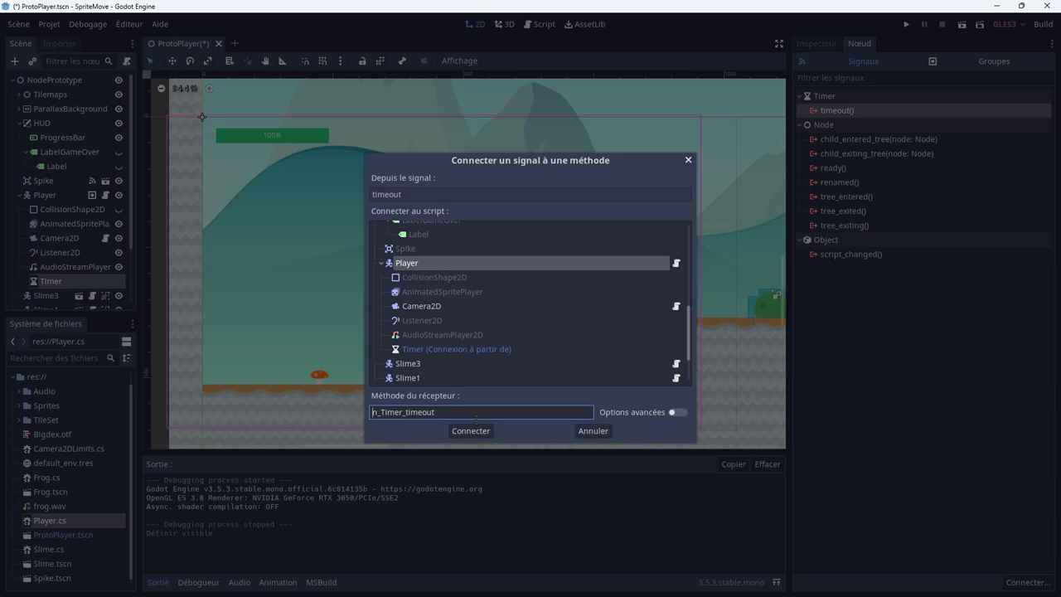
type("O")
key("BackSpace")
left_click(408, 412)
key("BackSpace")
key("Delete")
type("T")
double_click(436, 413)
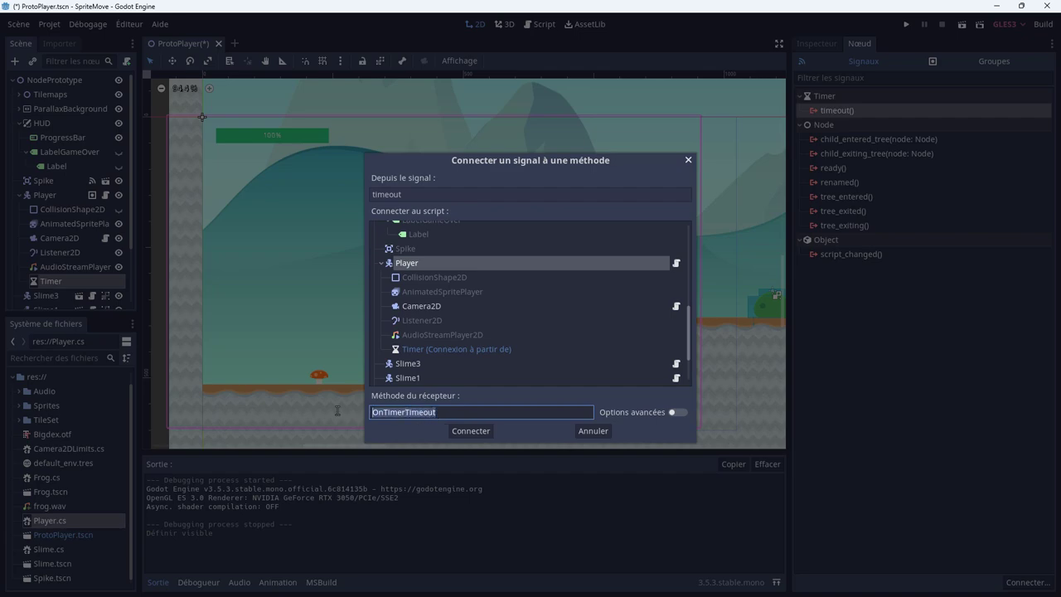
left_click(462, 432)
Add an empty void OnTimerTimeout() method at the end of Player.cs.
scroll(375, 372, "down", 3)
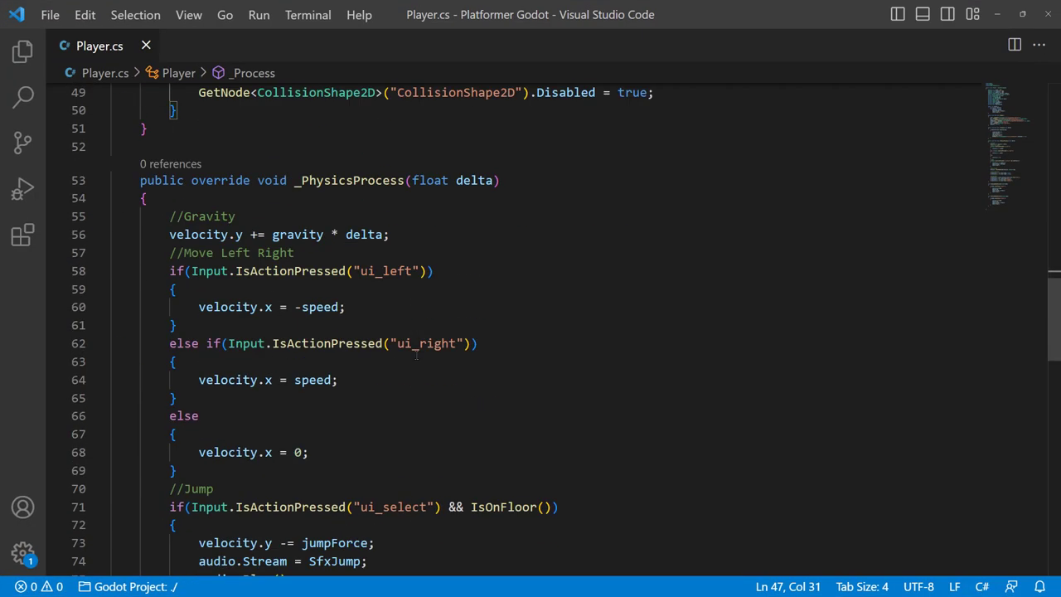
scroll(375, 373, "down", 5)
scroll(377, 373, "down", 6)
scroll(376, 374, "down", 1)
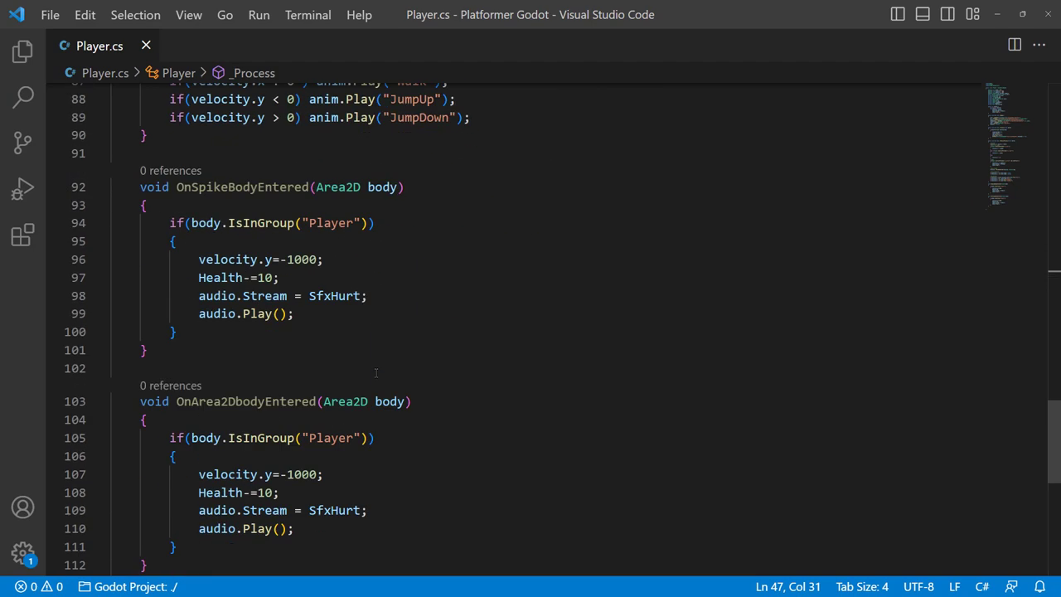
scroll(376, 374, "down", 5)
left_click(198, 284)
key("Return")
key("Return")
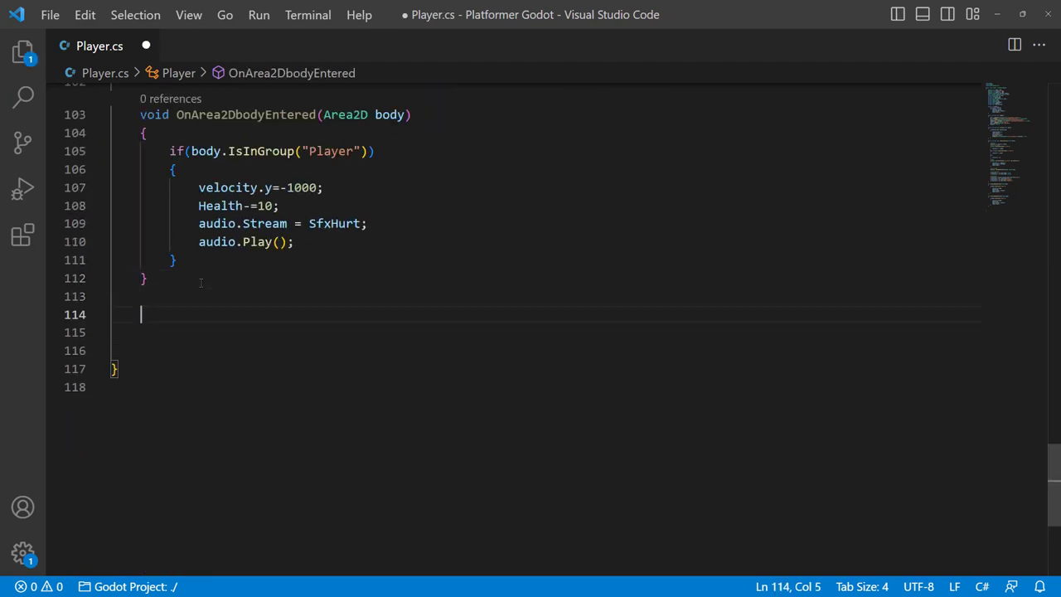
type("void OnTimerTimeout")
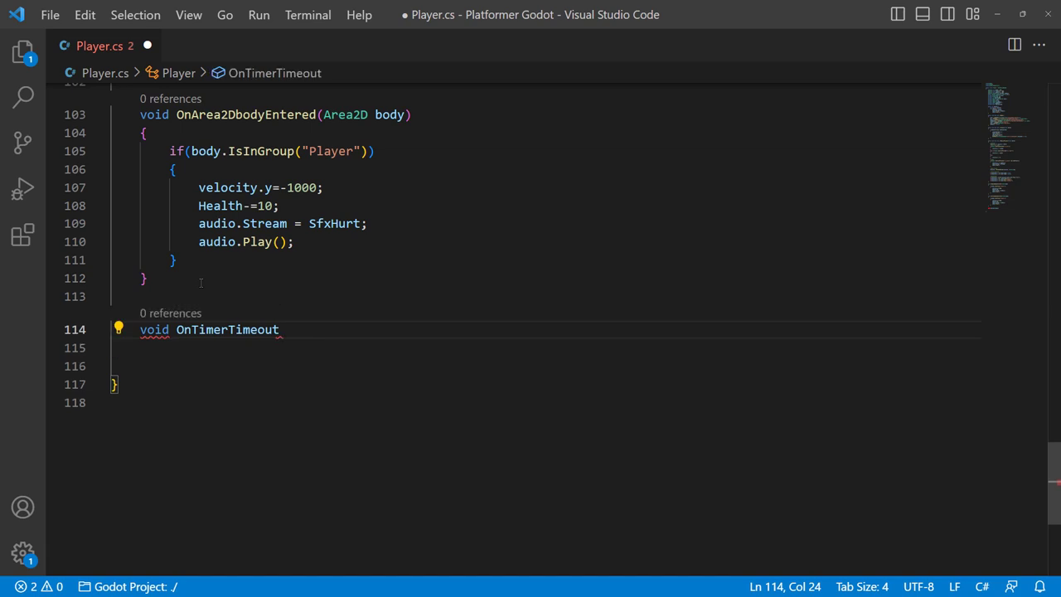
type("(){")
key("Return")
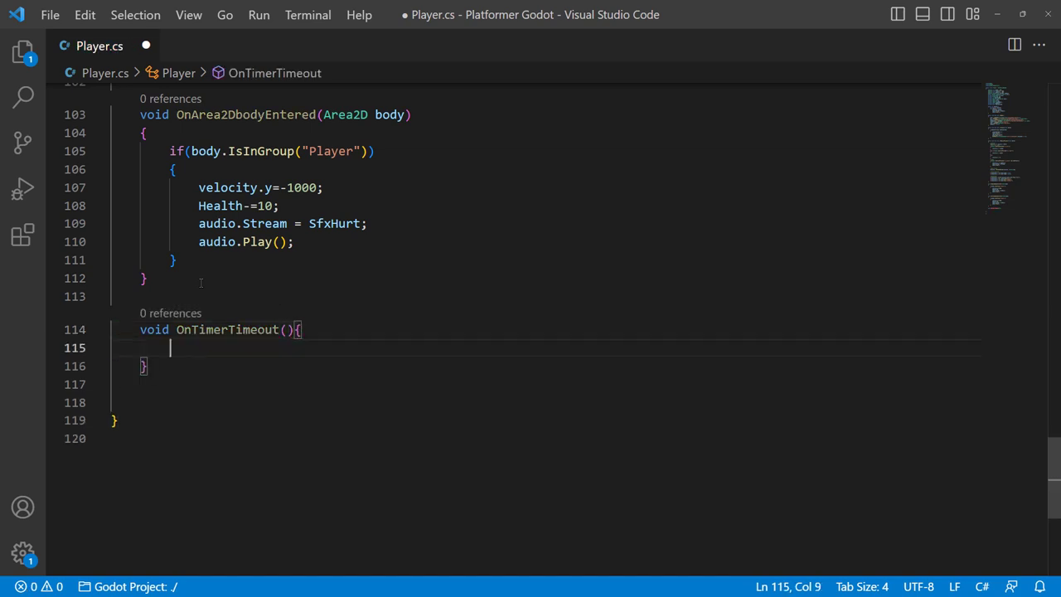
left_click(299, 329)
key("Return")
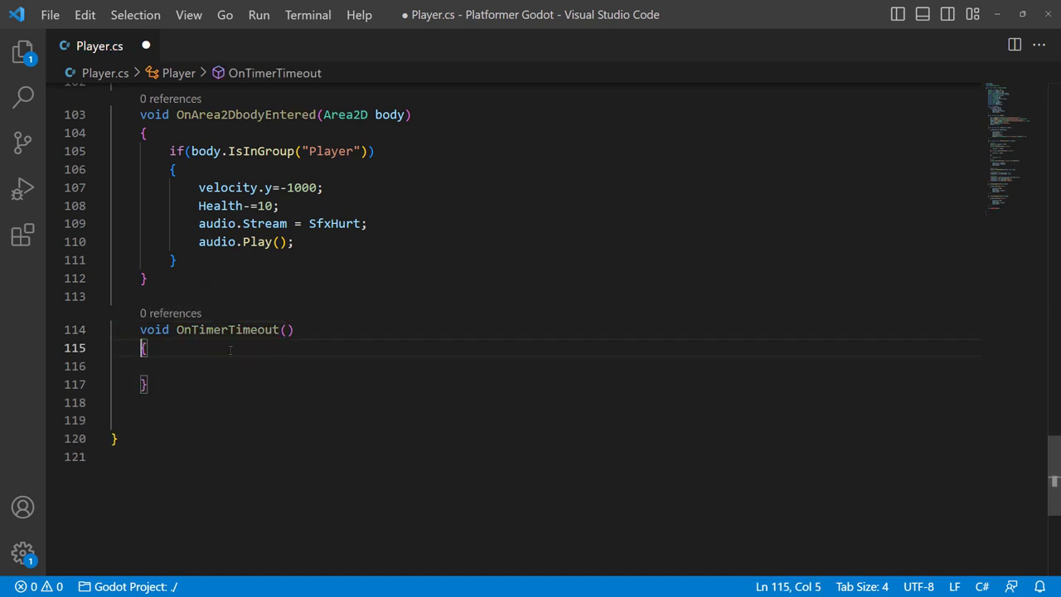
left_click(249, 365)
key("Tab")
key("Tab")
key("Tab")
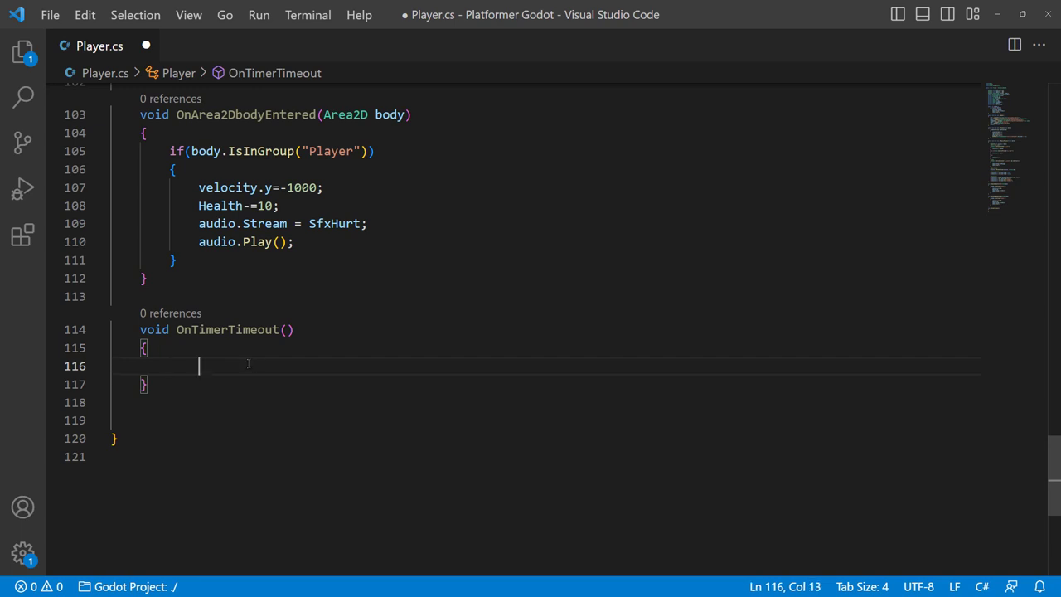
key("BackSpace")
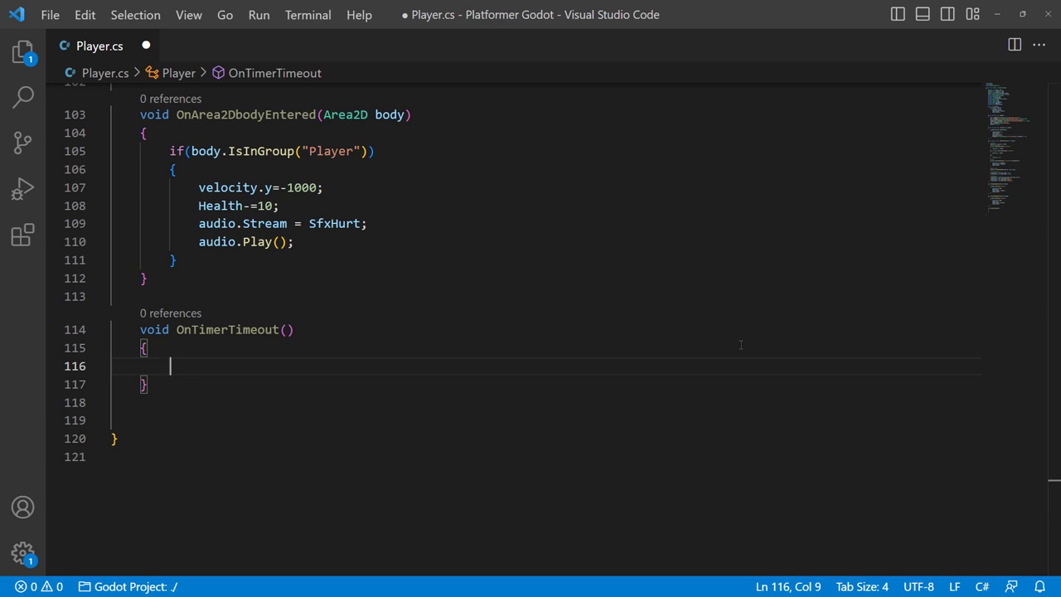
Fill OnTimerTimeout with timer.Stop();, lblGameOver.Visible=true; and GameOver = true;, then save.
type("ti")
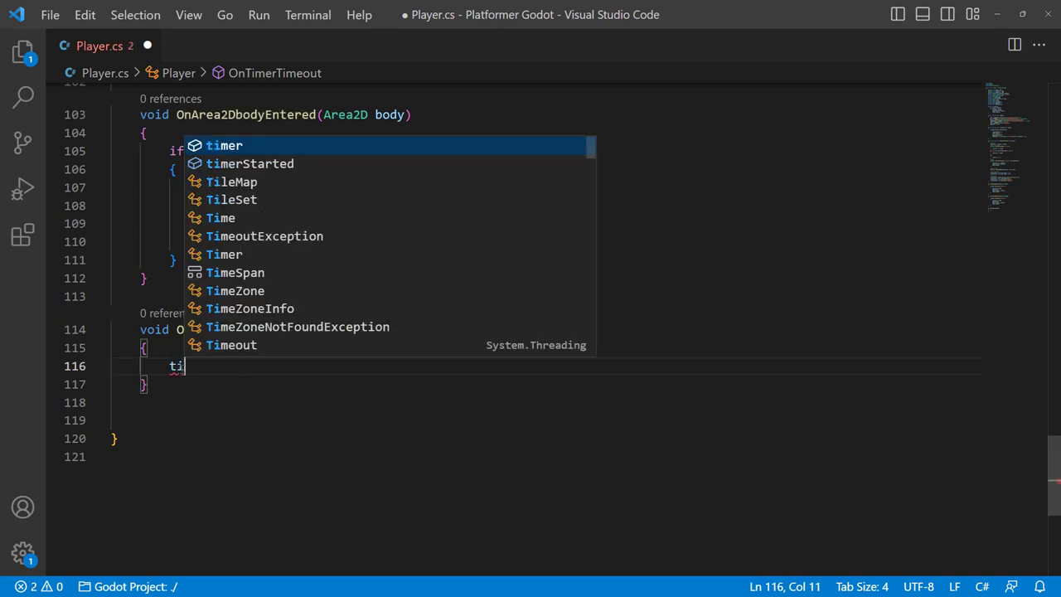
type("mer.st")
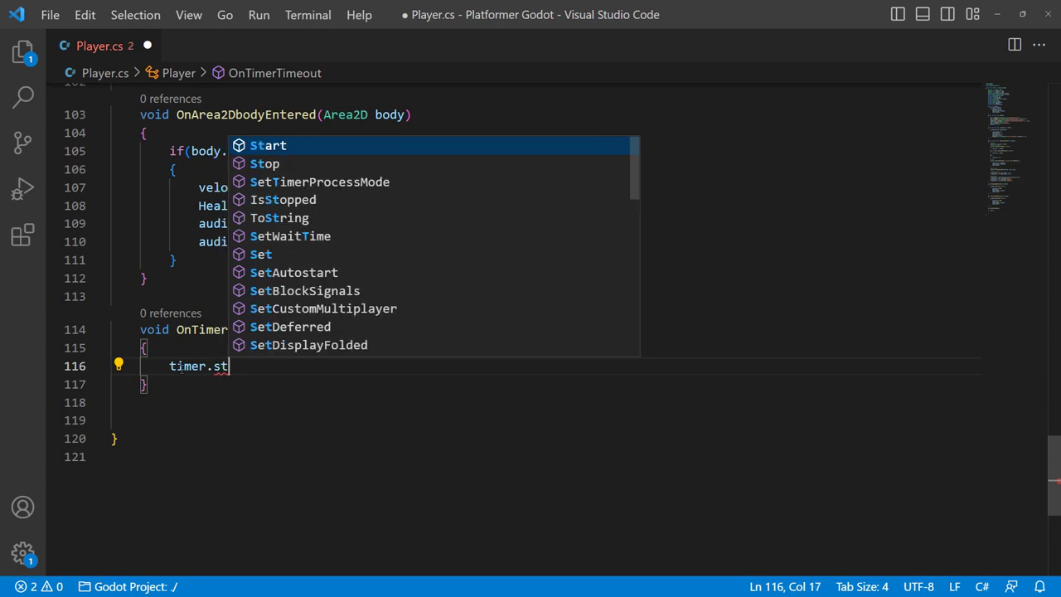
type("op()")
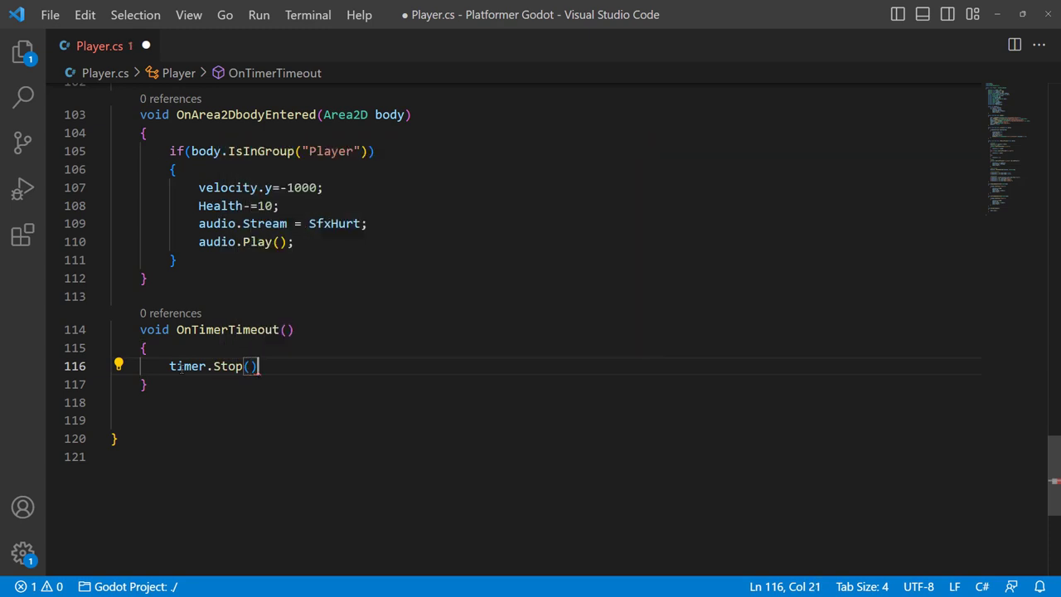
type(";")
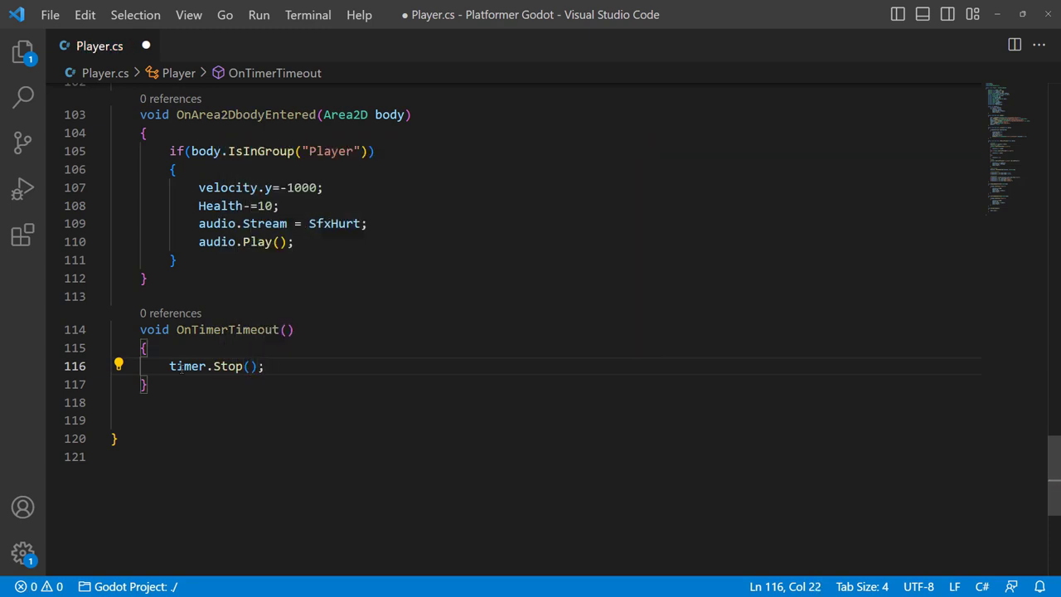
key("Return")
type("lbl")
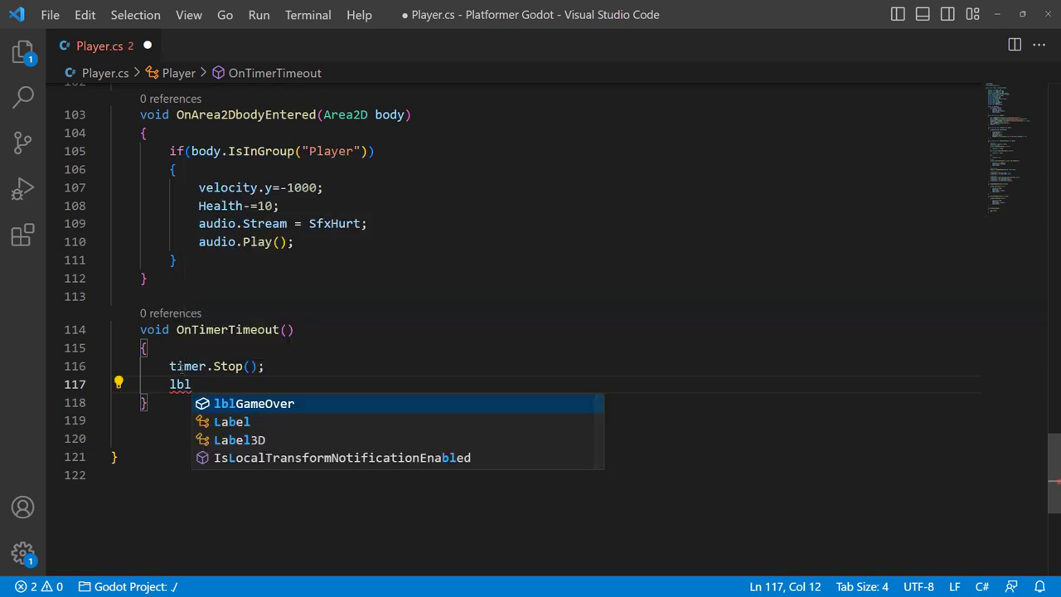
key("Tab")
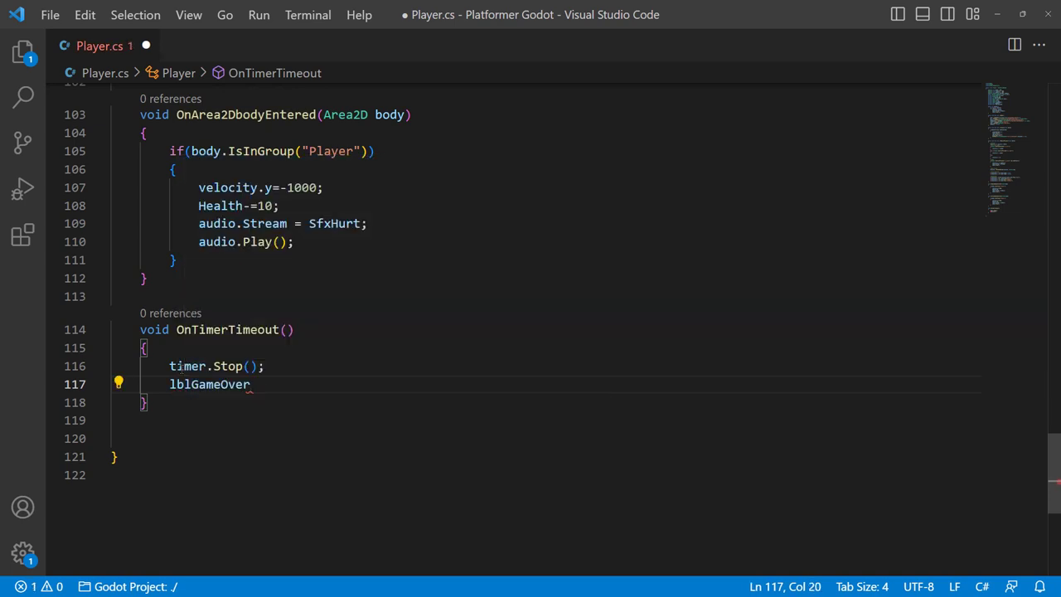
type(".vi")
key("Tab")
type("=true;")
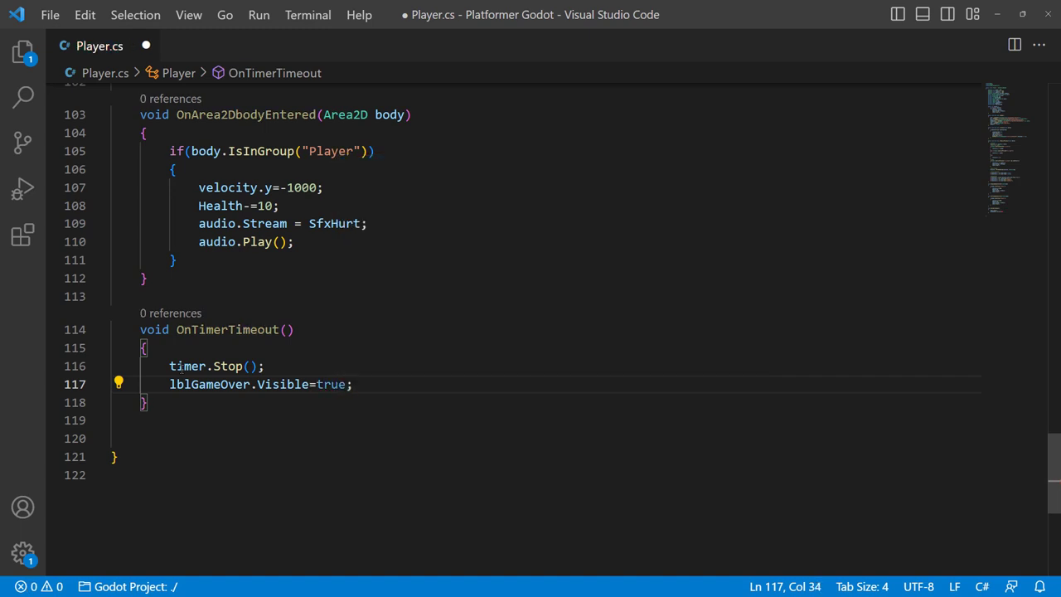
key("Return")
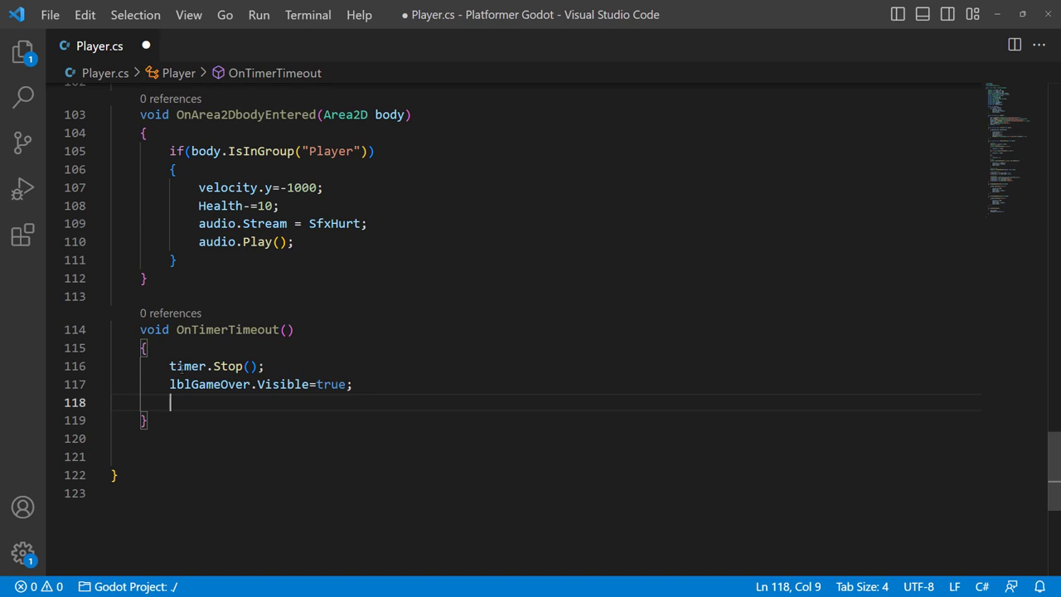
type("Ga")
key("Tab")
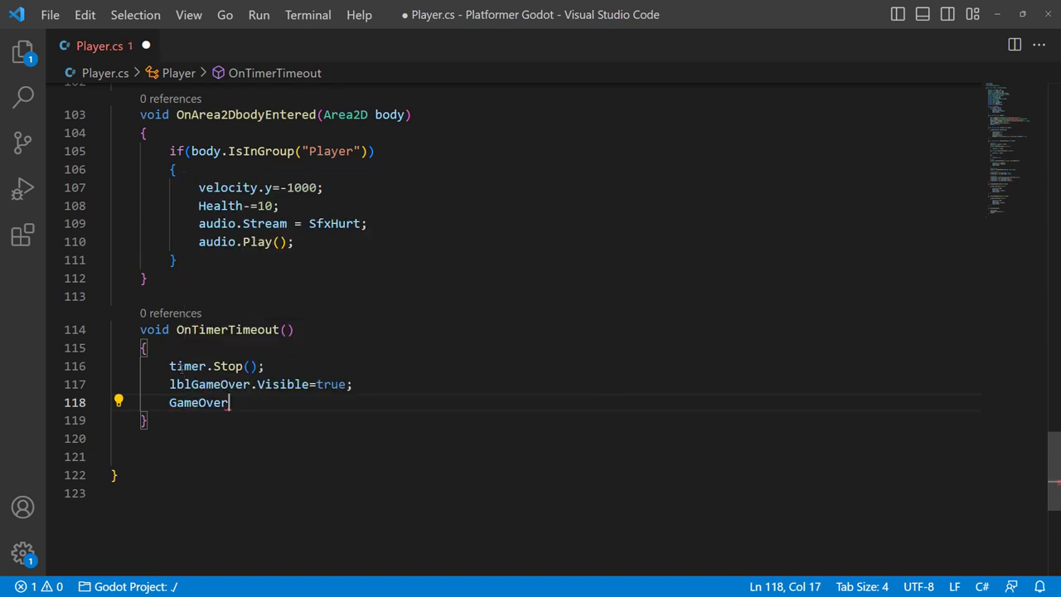
type(" = true;")
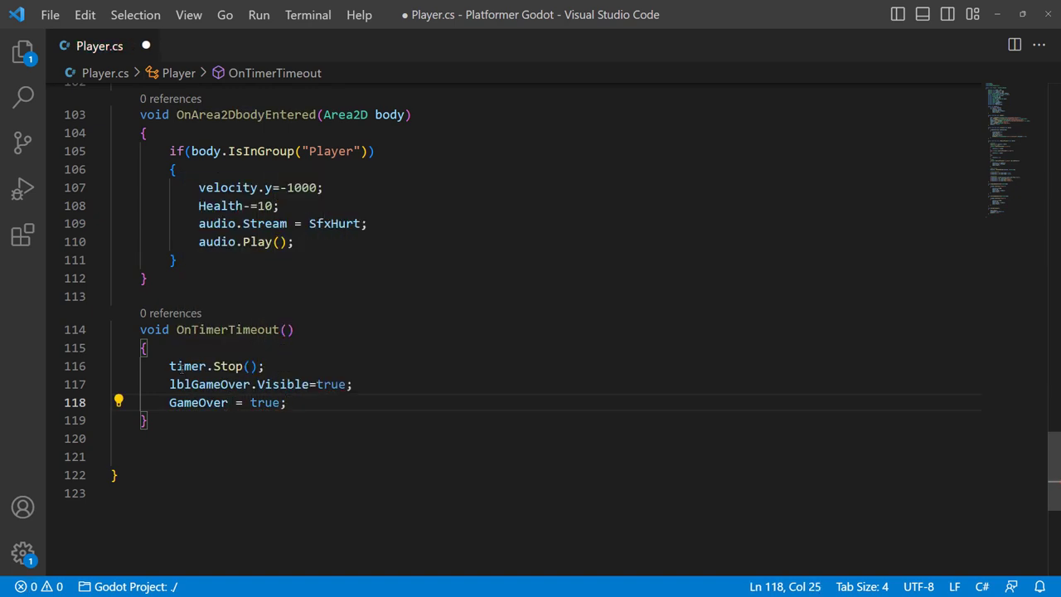
left_click(410, 349)
key("ctrl+s")
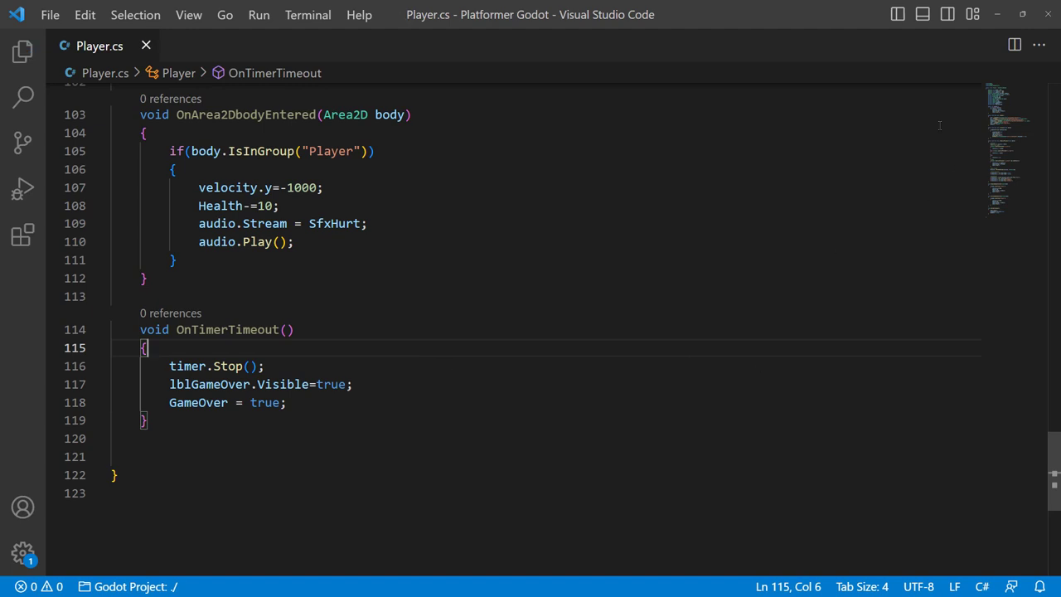
Run the game and move and jump the player until health hits 0% and GAME OVER appears.
left_click(997, 14)
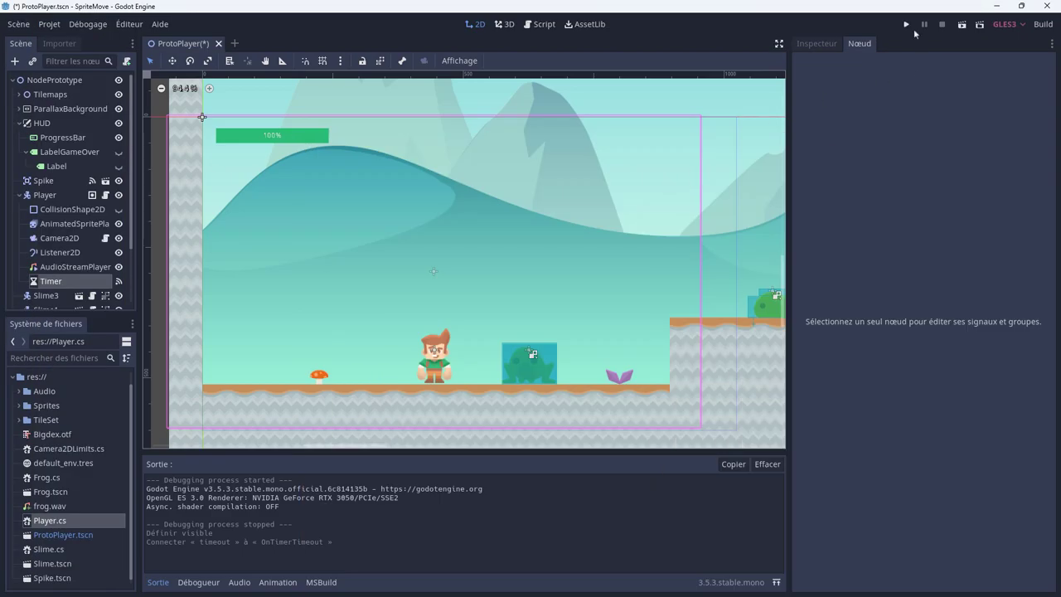
left_click(906, 26)
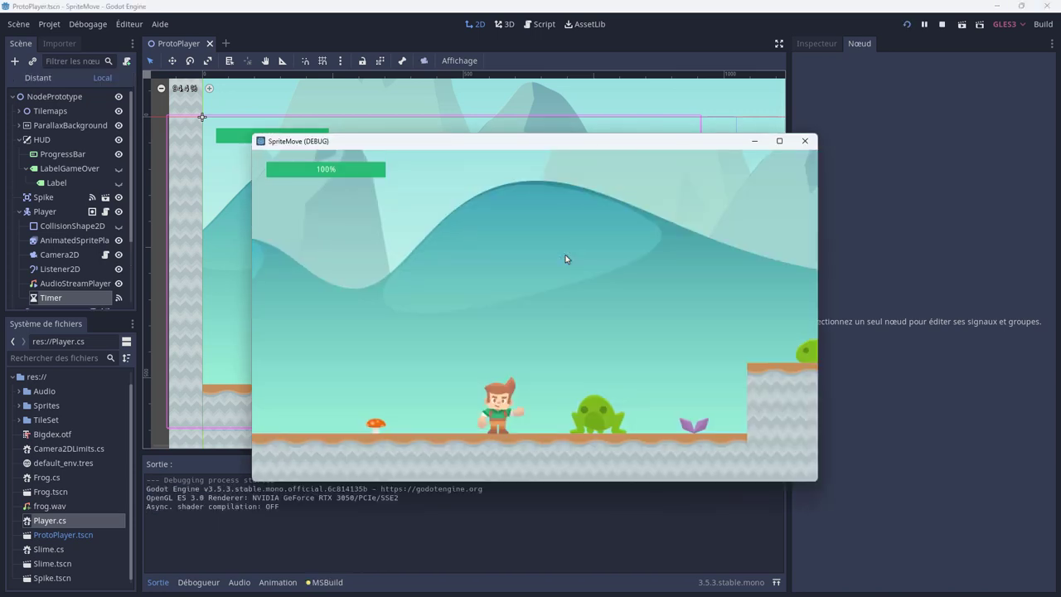
key("Right")
key("space")
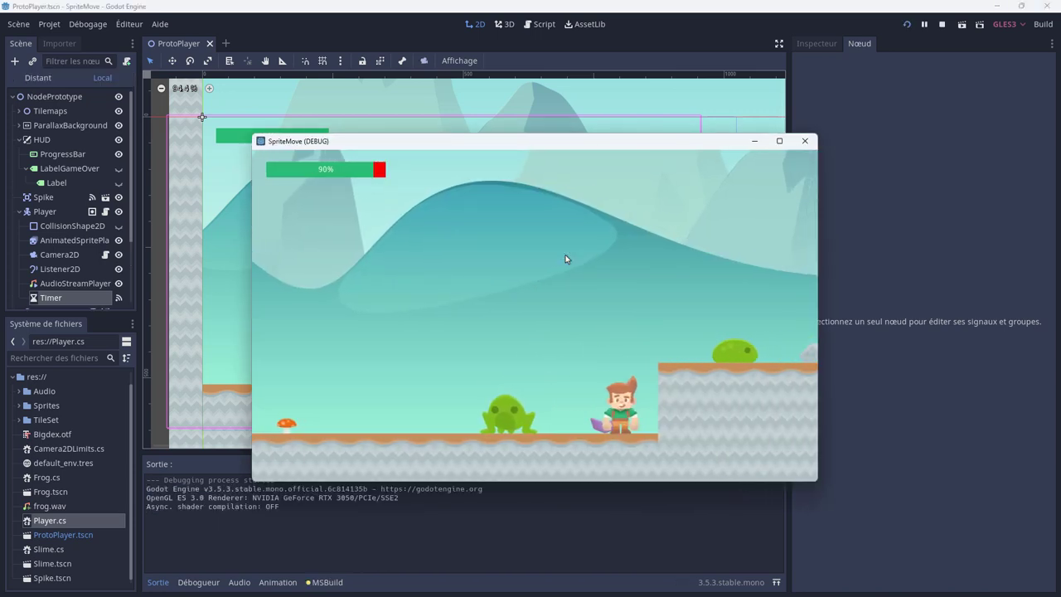
key("Right")
key("space")
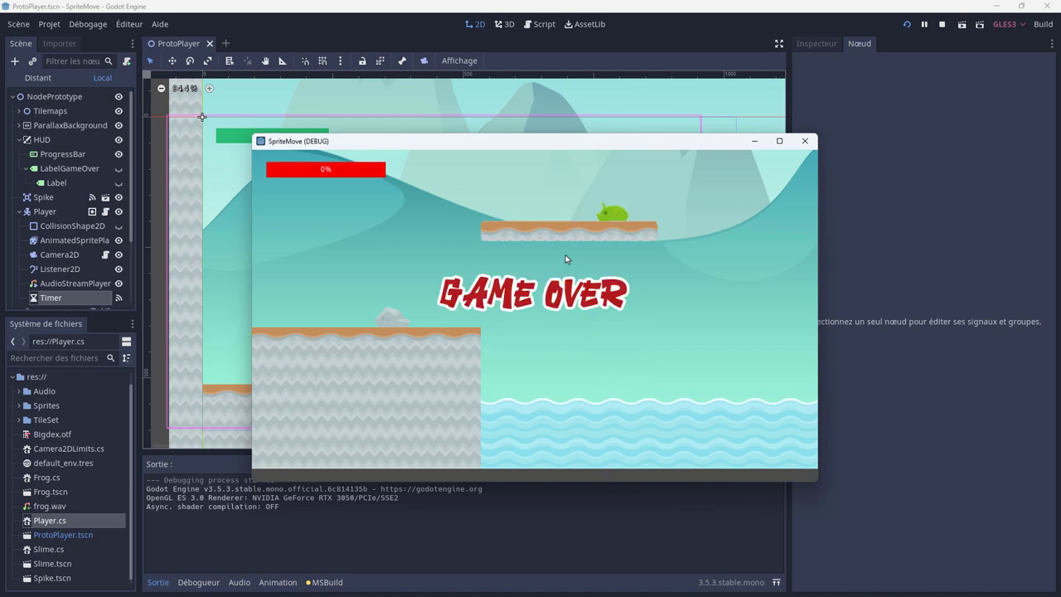
Close the game and tick Visible on the Label under LabelGameOver.
left_click(804, 141)
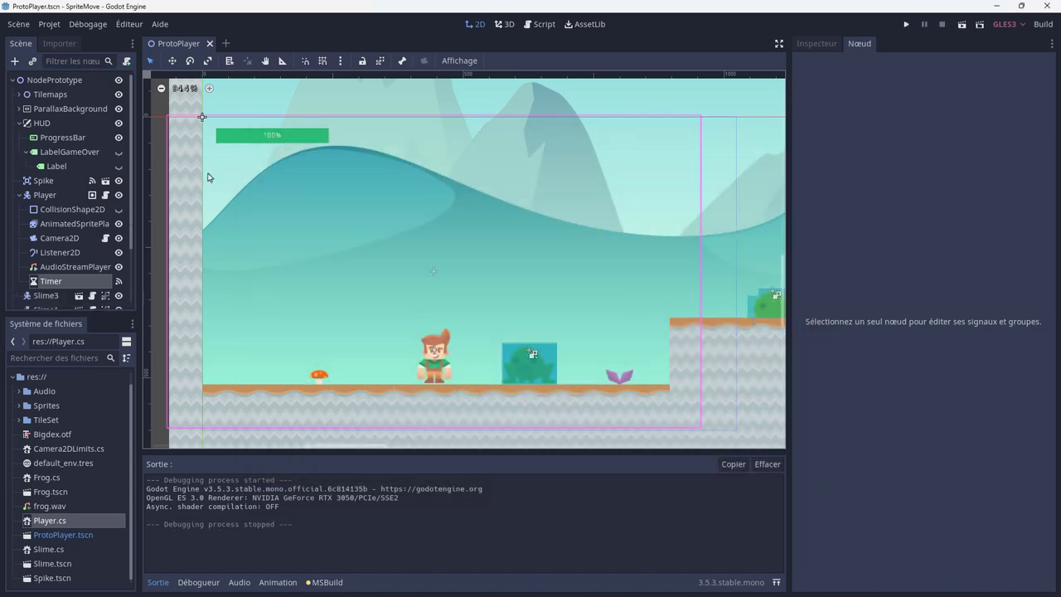
left_click(43, 166)
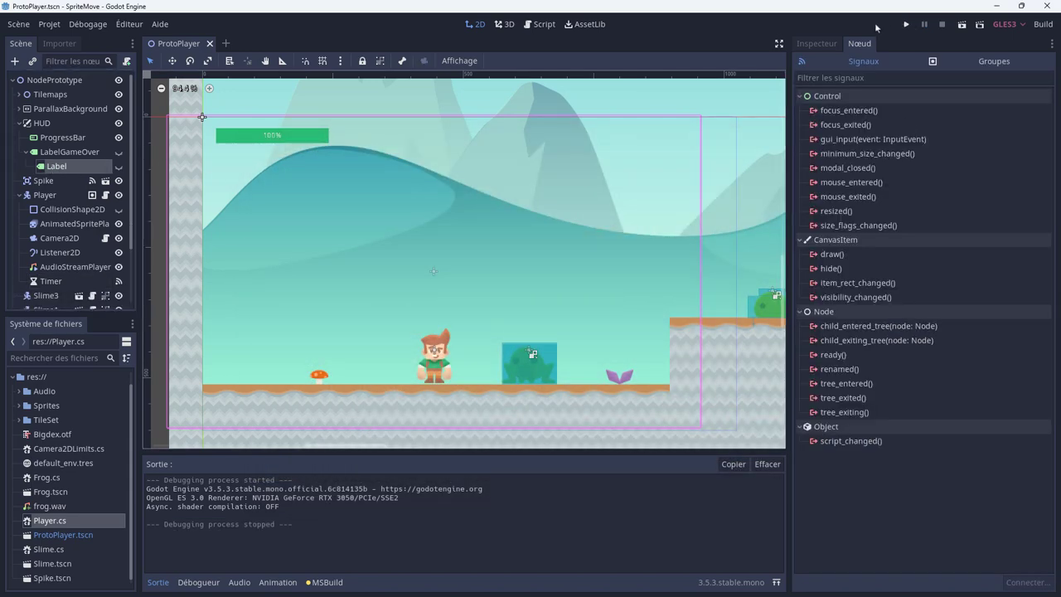
left_click(819, 46)
scroll(862, 406, "down", 5)
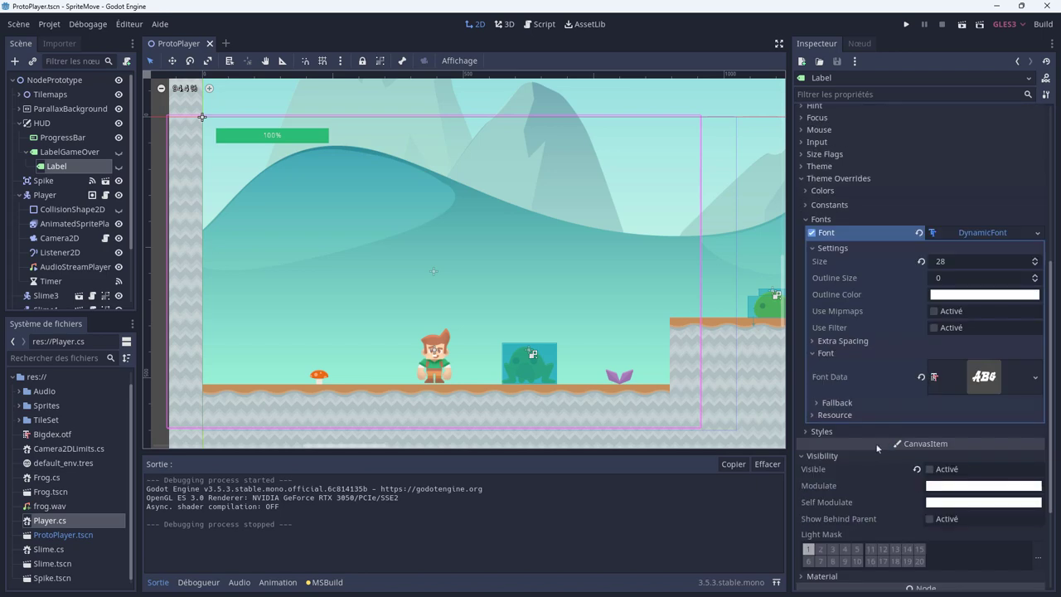
scroll(866, 481, "down", 3)
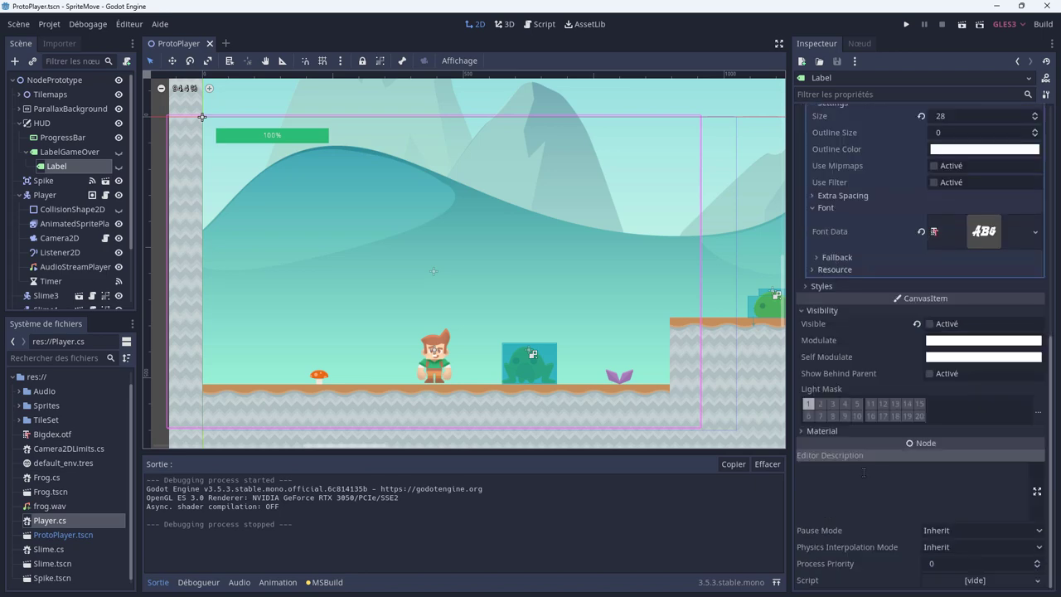
scroll(862, 463, "up", 5)
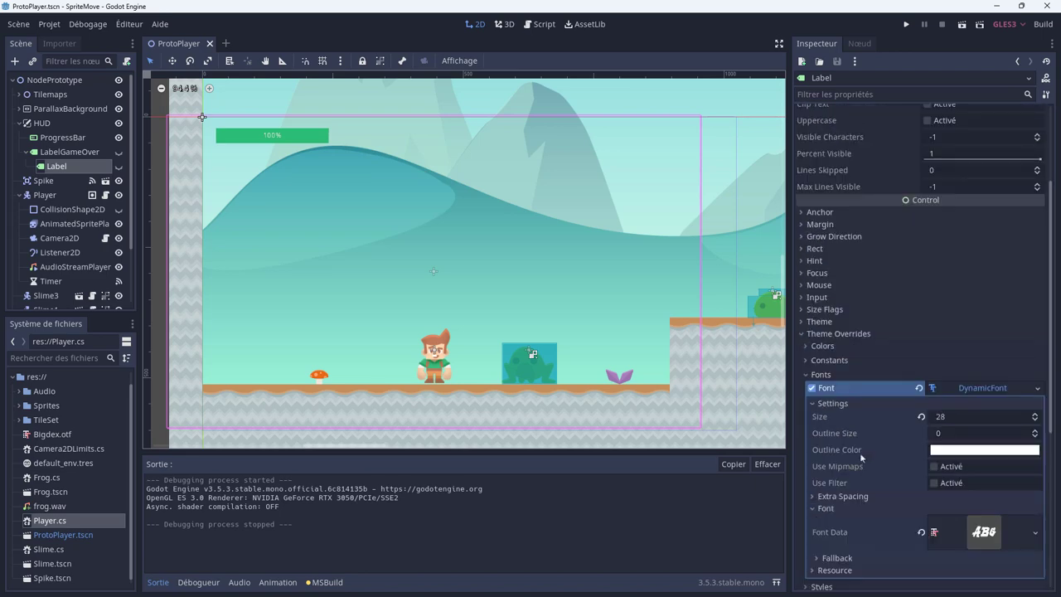
left_click(834, 334)
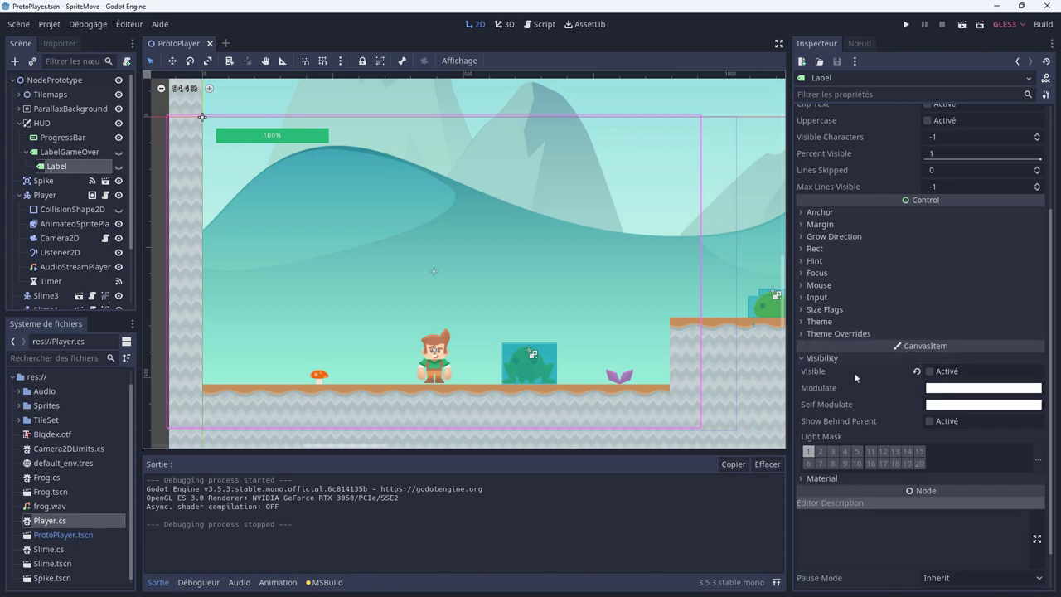
left_click(929, 372)
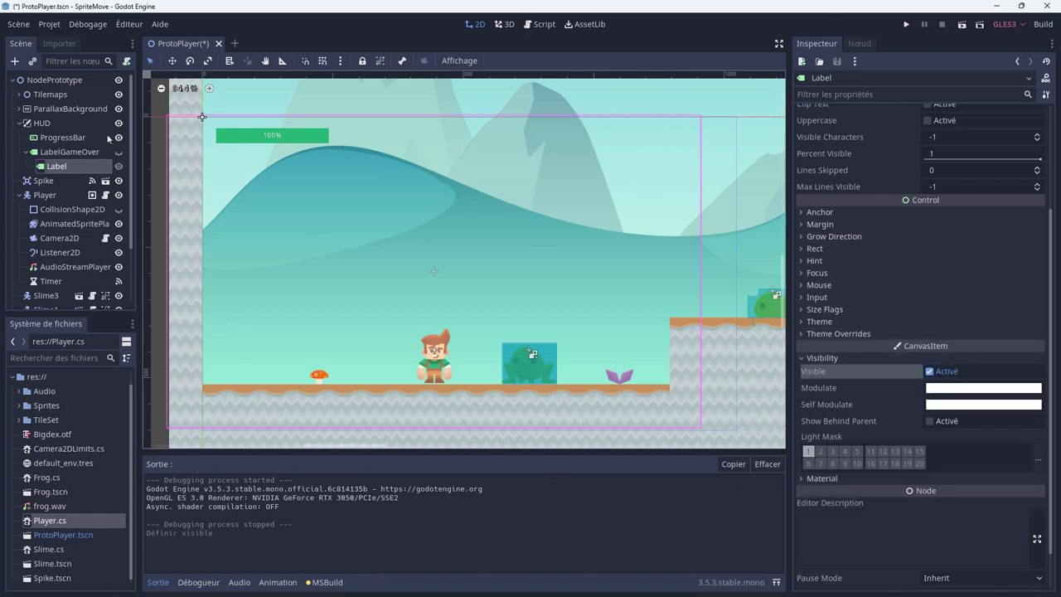
Save the scene, run the game again and move the player right.
left_click(908, 26)
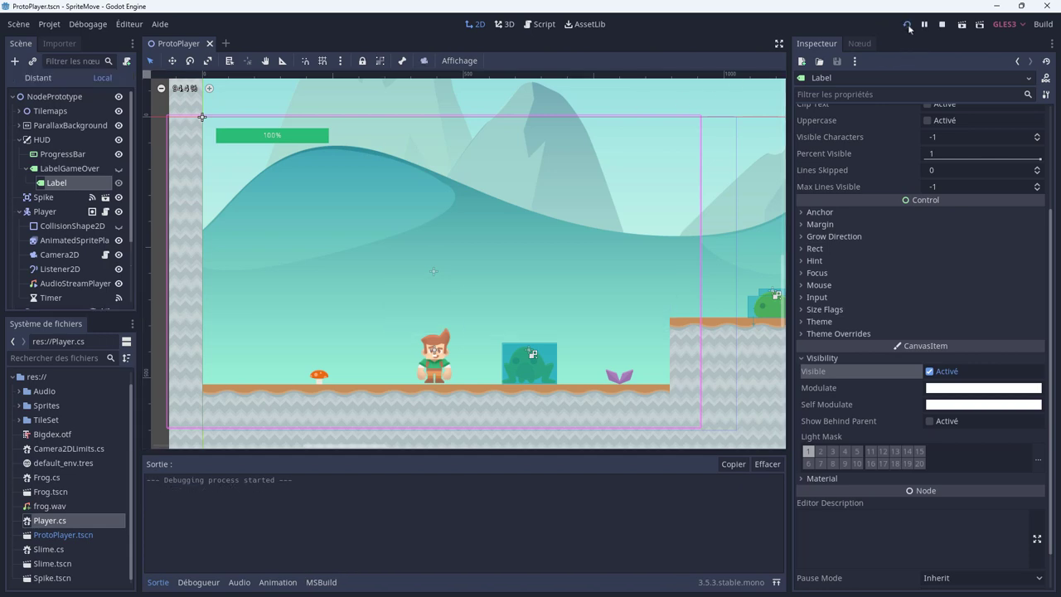
key("Right")
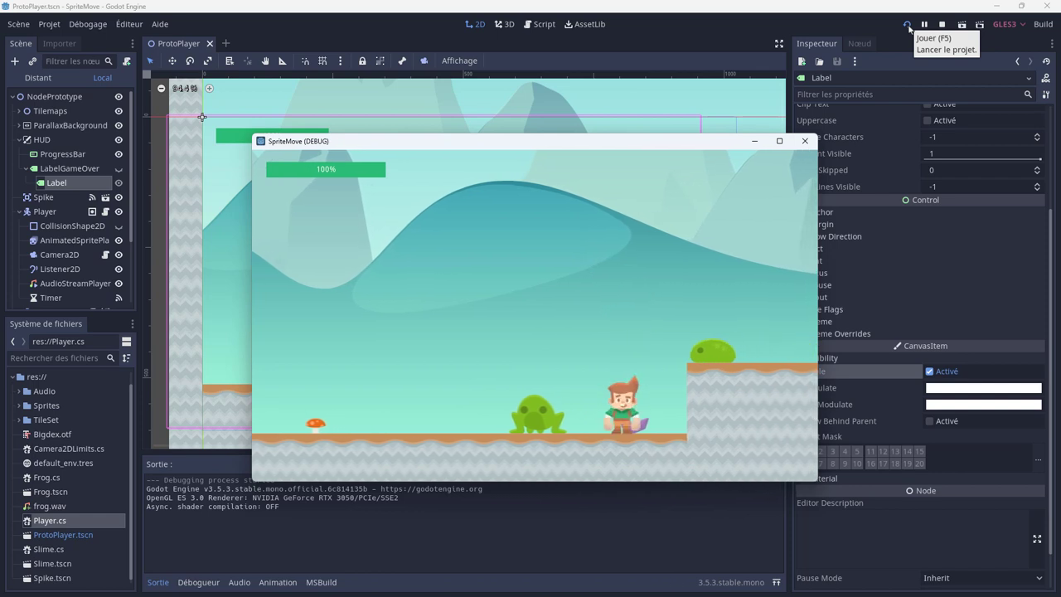
key("Right")
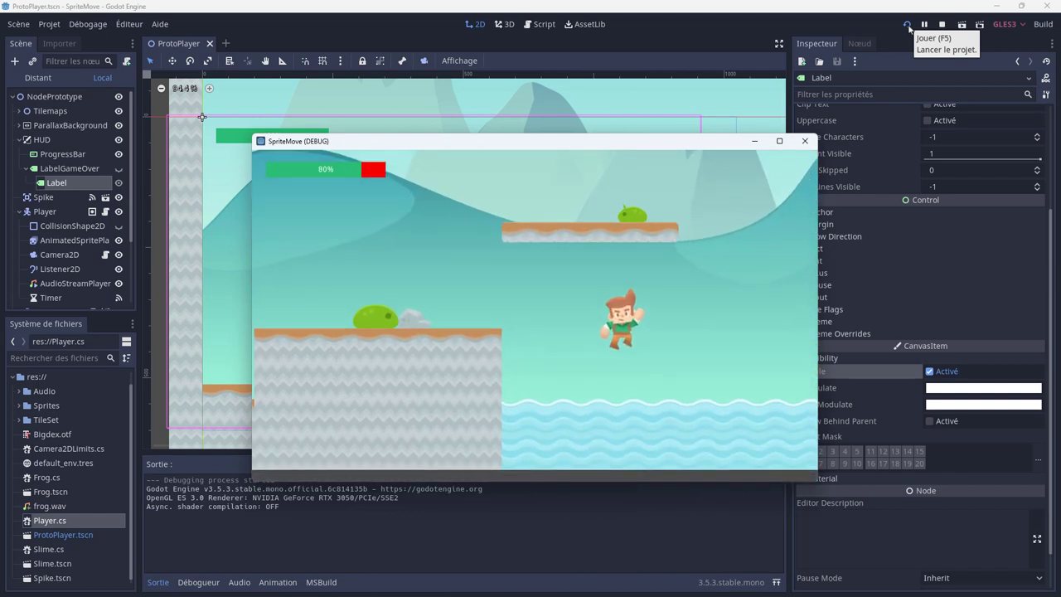
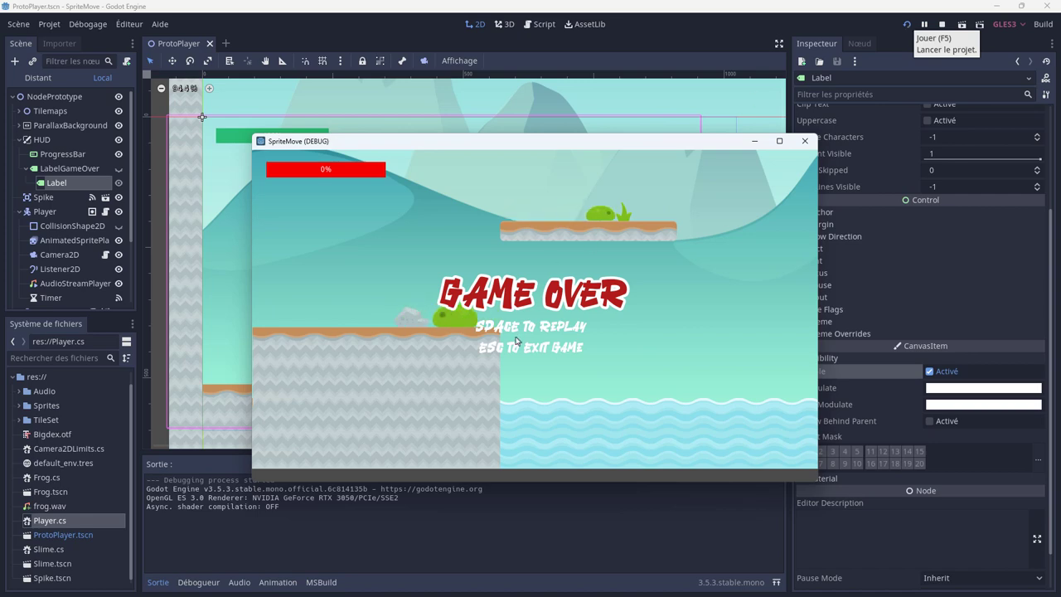
Close the GAME OVER test window and return to Player.cs in Visual Studio Code.
left_click(804, 141)
key("alt+Tab")
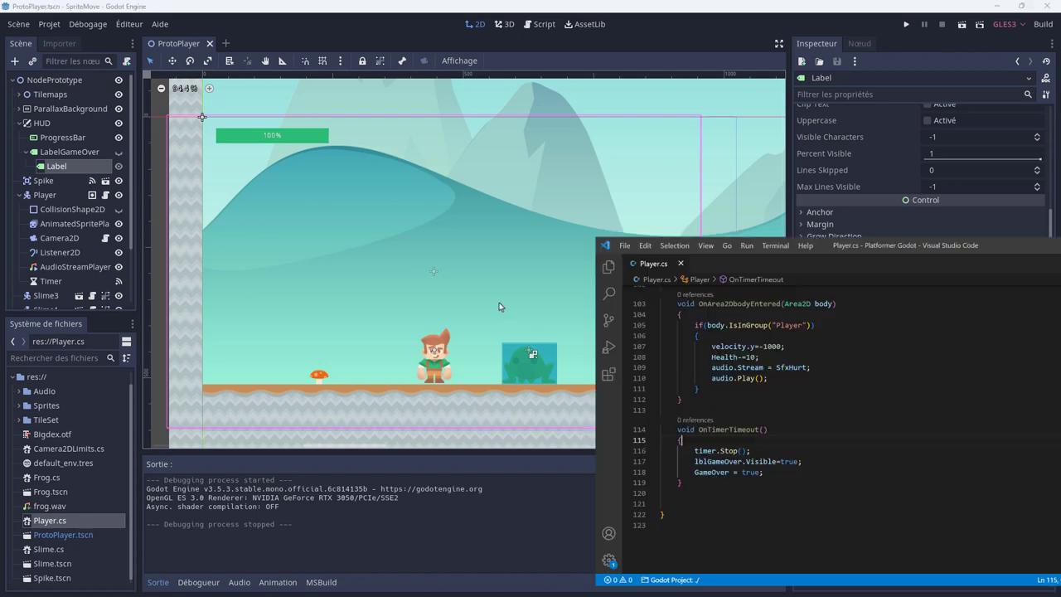
Add an empty if(GameOver) { } block at the top of _PhysicsProcess.
double_click(198, 402)
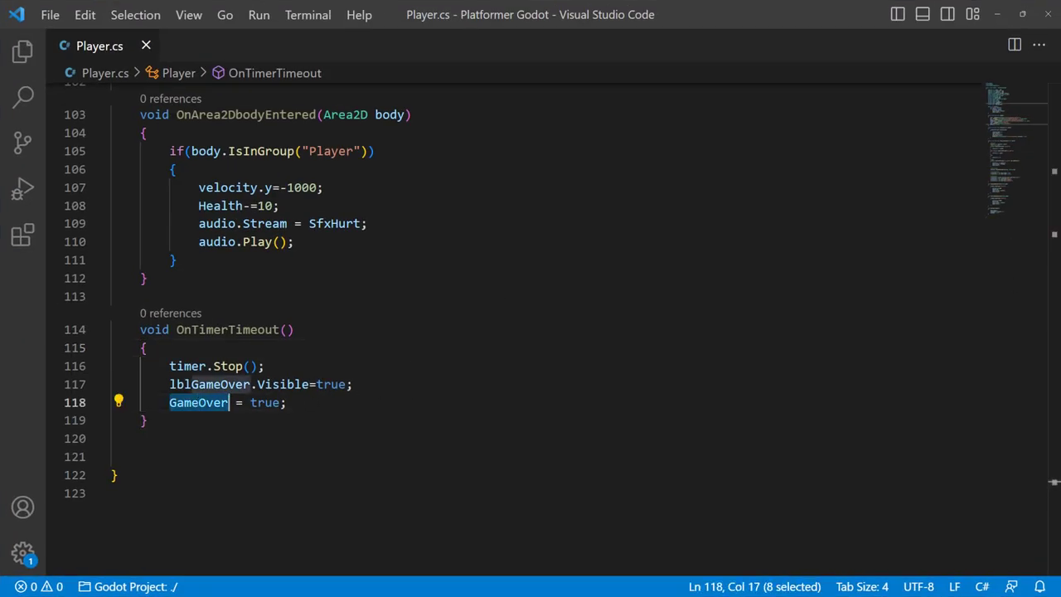
scroll(429, 325, "up", 5)
scroll(429, 324, "up", 4)
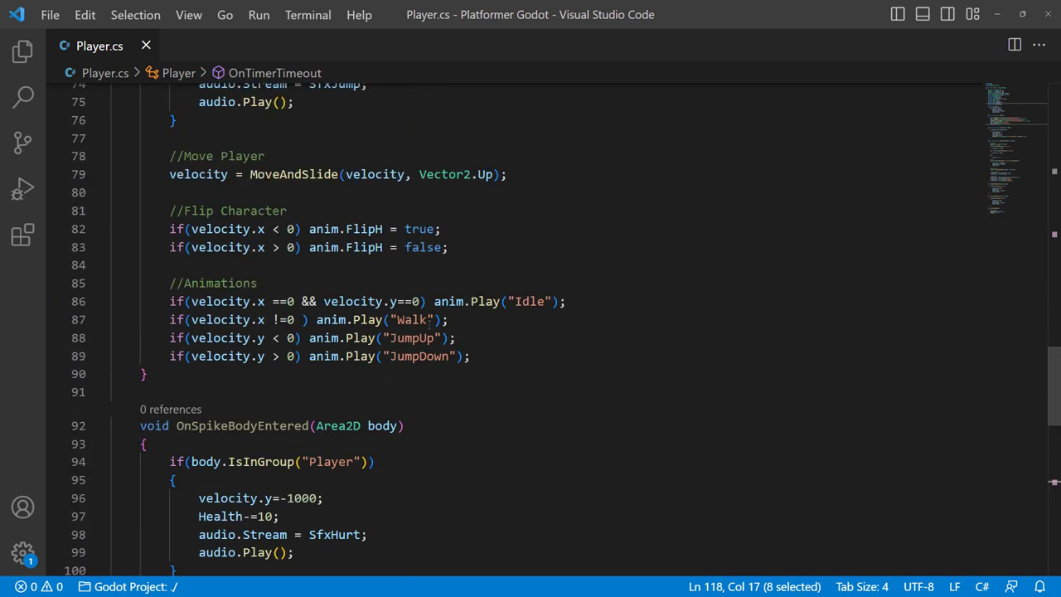
scroll(429, 324, "up", 4)
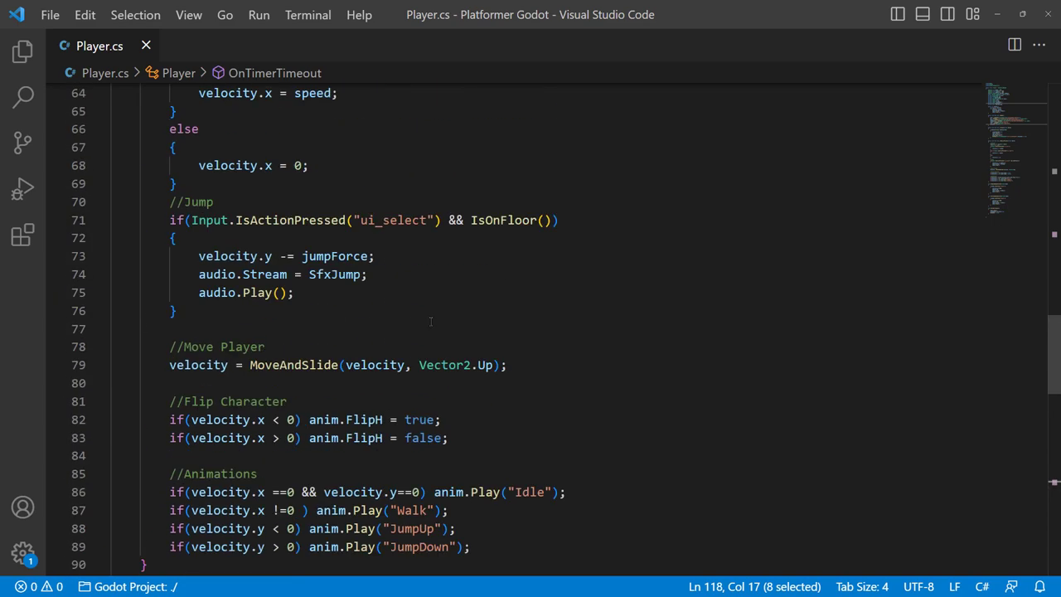
scroll(430, 321, "up", 2)
scroll(430, 321, "up", 2)
scroll(431, 320, "up", 2)
scroll(426, 324, "up", 3)
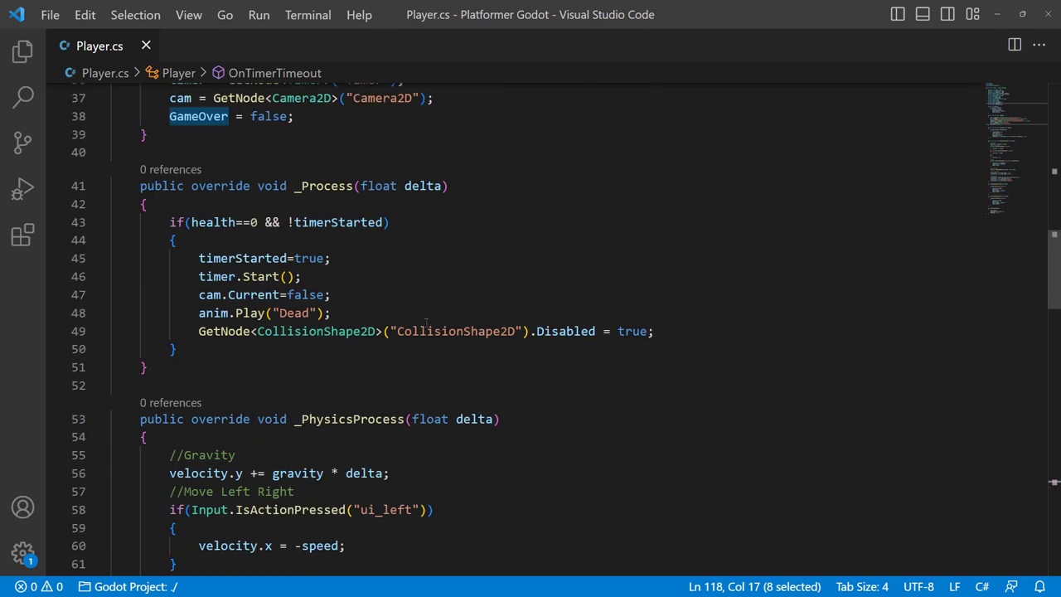
scroll(365, 403, "down", 2)
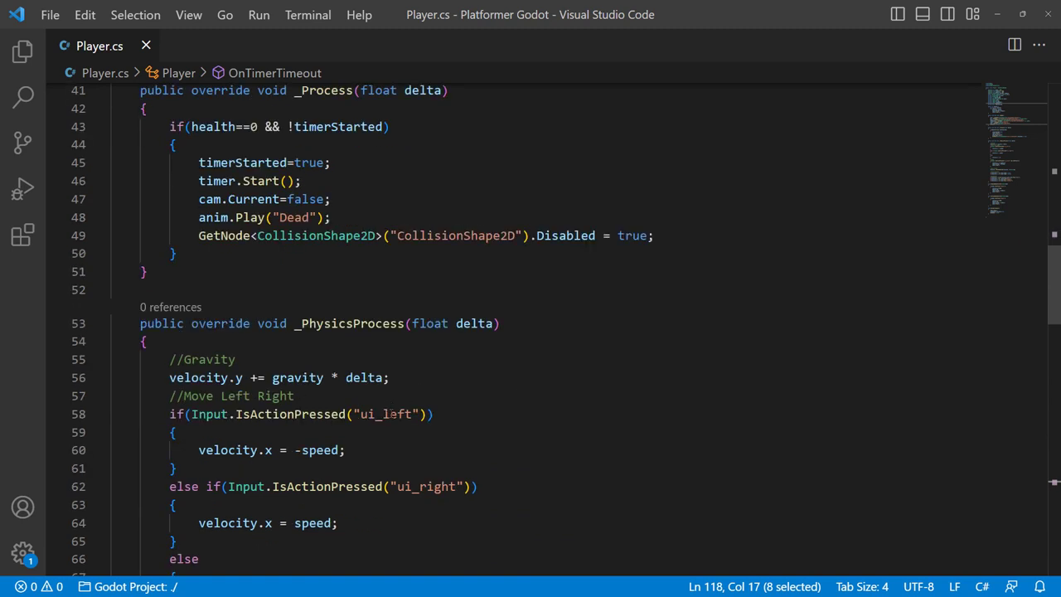
left_click(199, 343)
key("Return")
key("Return")
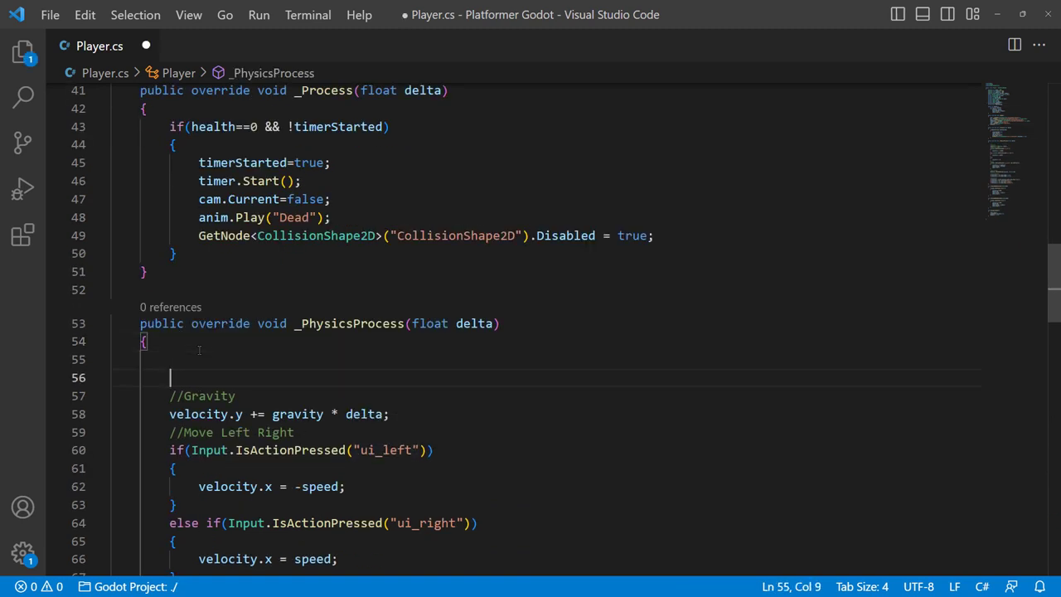
key("Return")
key("Up")
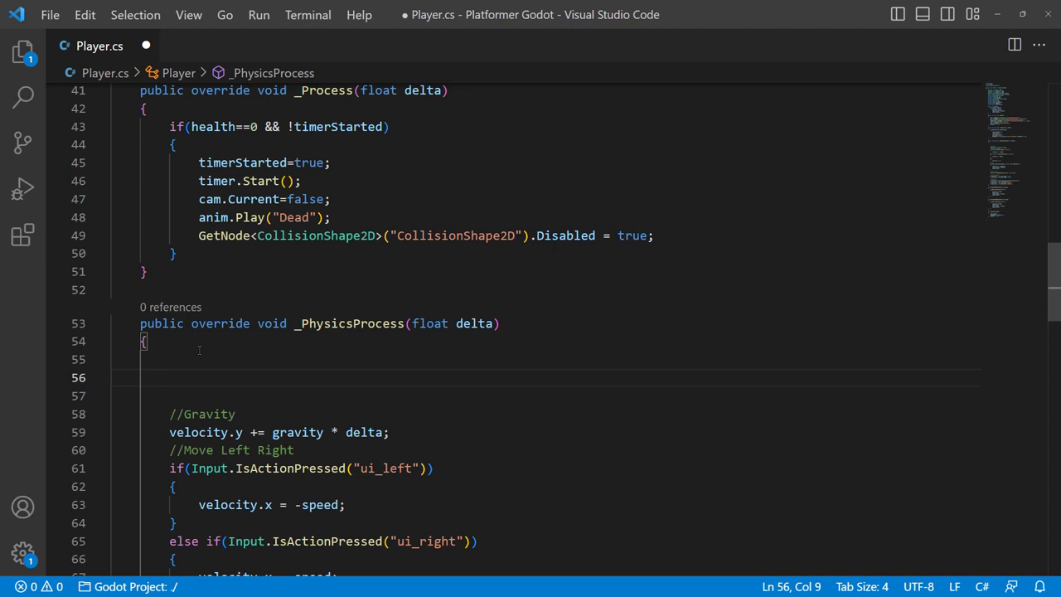
type("if(ga")
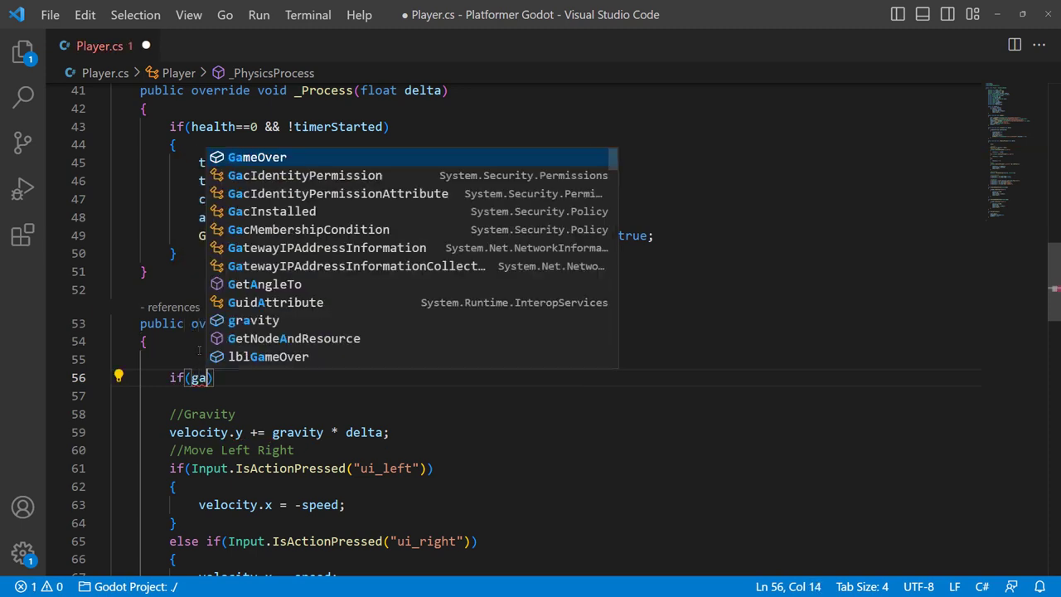
key("Tab")
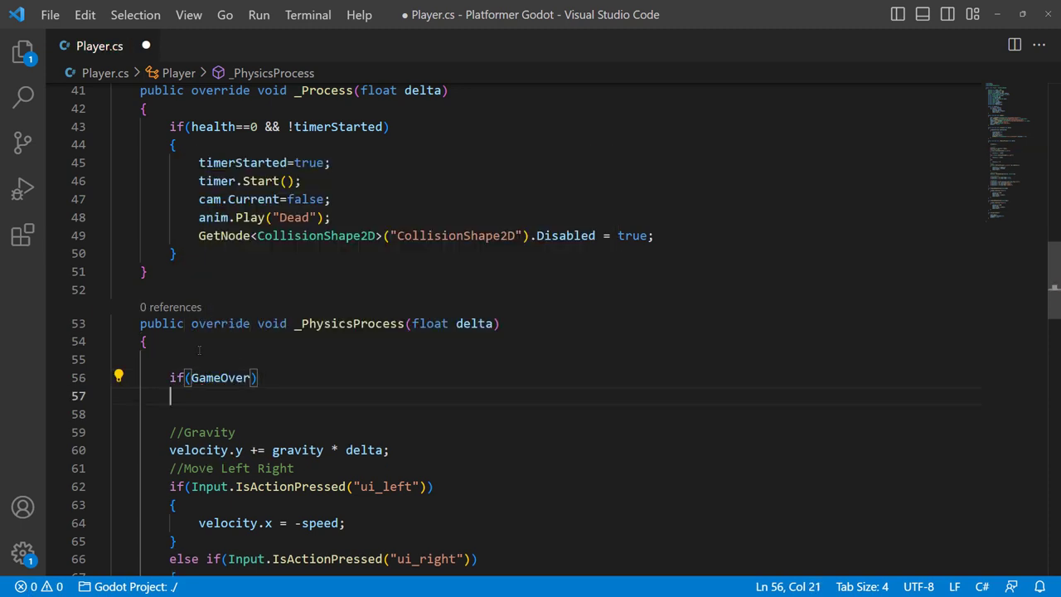
key("Return")
type("{")
key("Return")
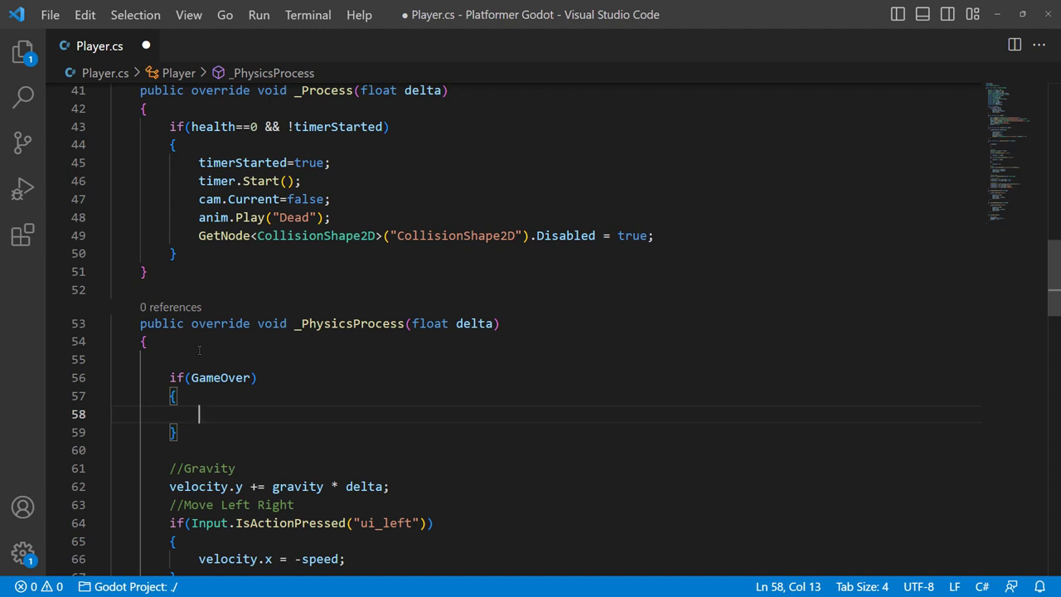
Inside it, add if(Input.IsActionPressed("ui_accept")) GetTree().ReloadCurrentScene();.
type("if(")
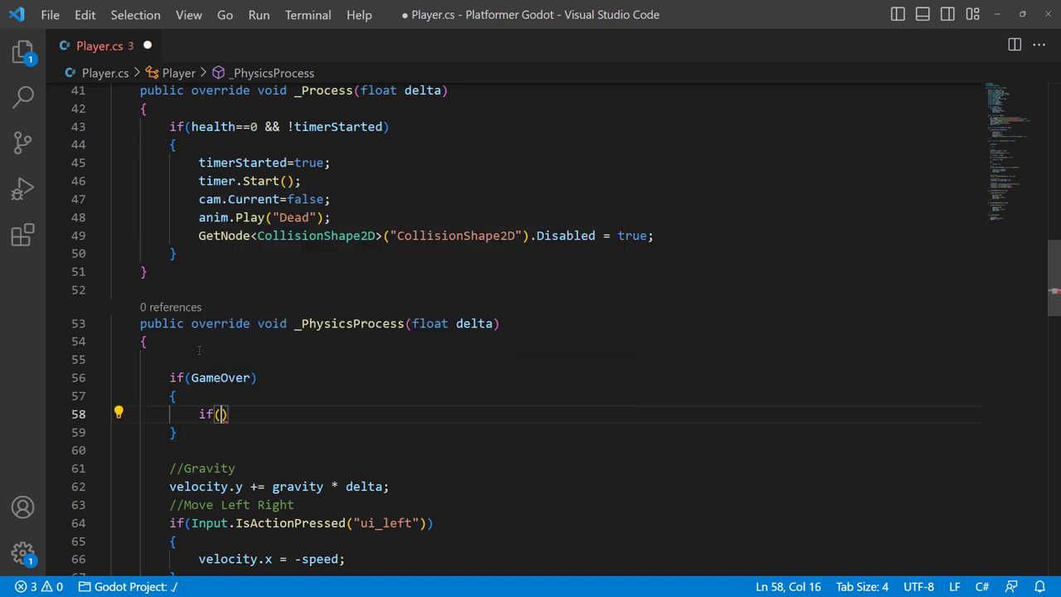
type("inpu")
key("Tab")
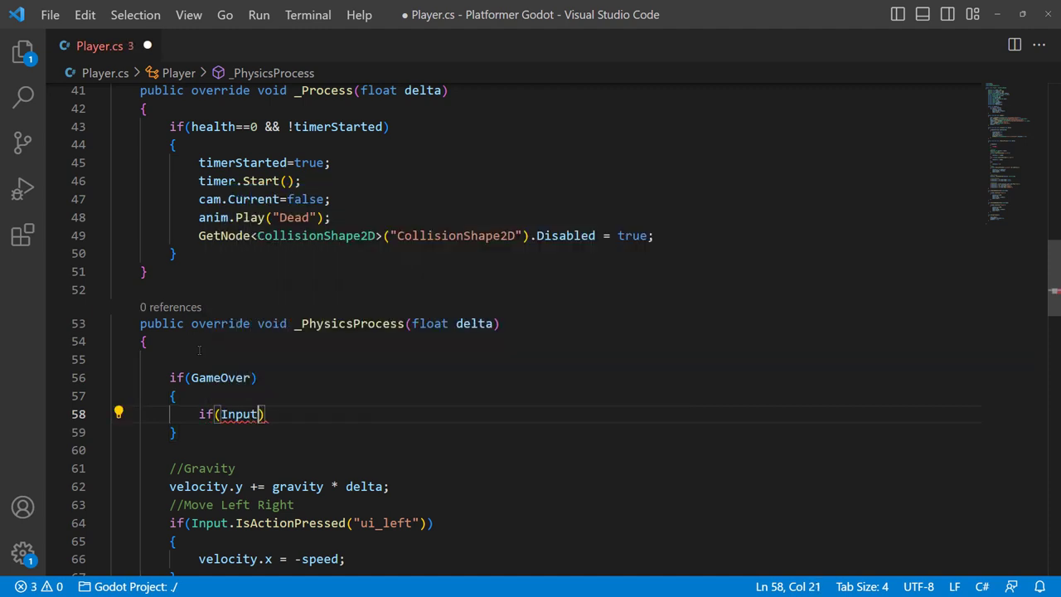
type(".is")
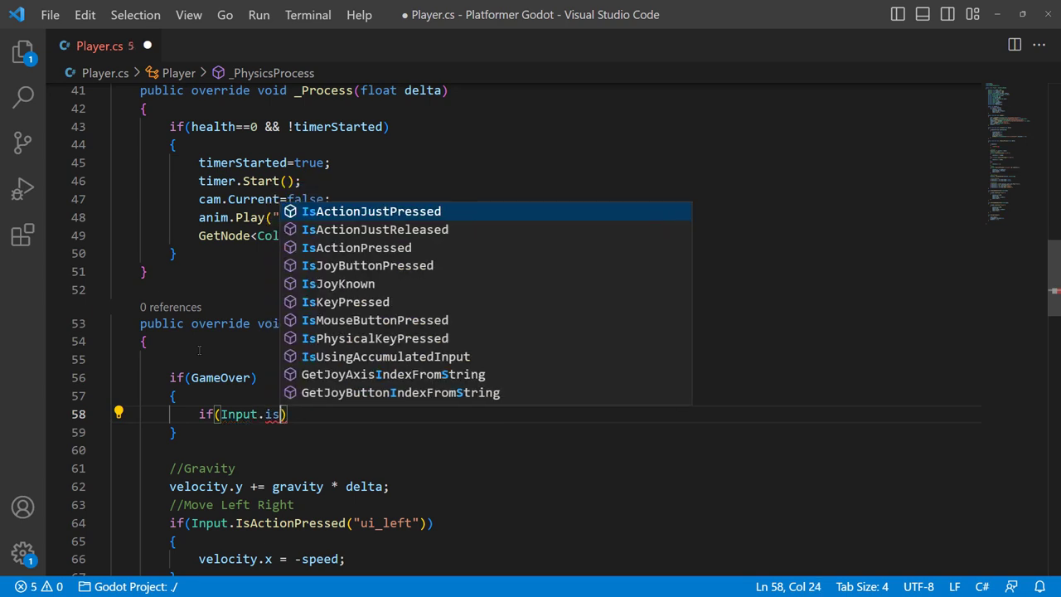
key("Down")
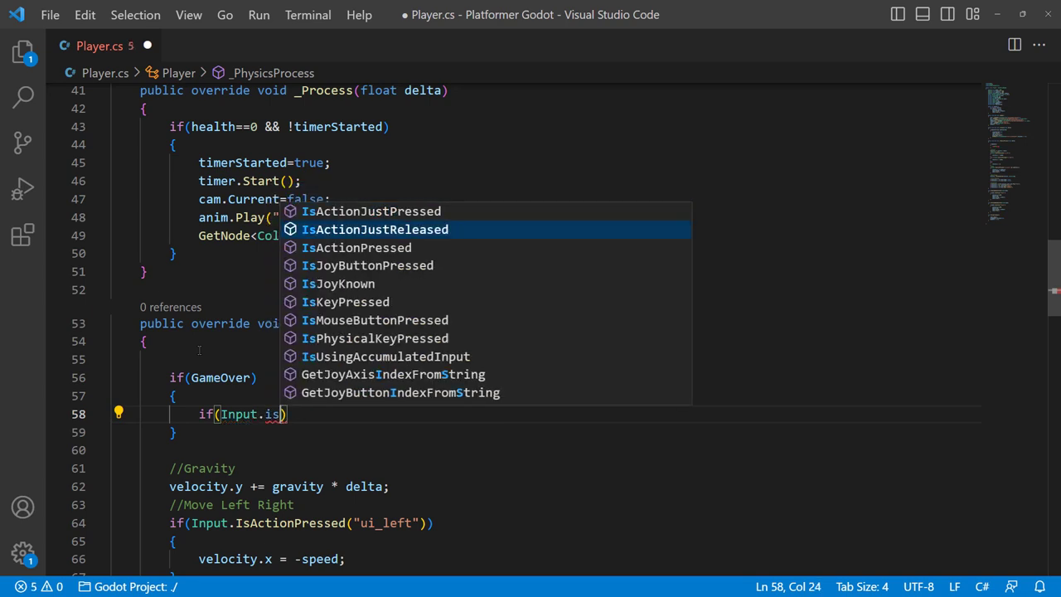
key("Down")
key("Tab")
type("(")
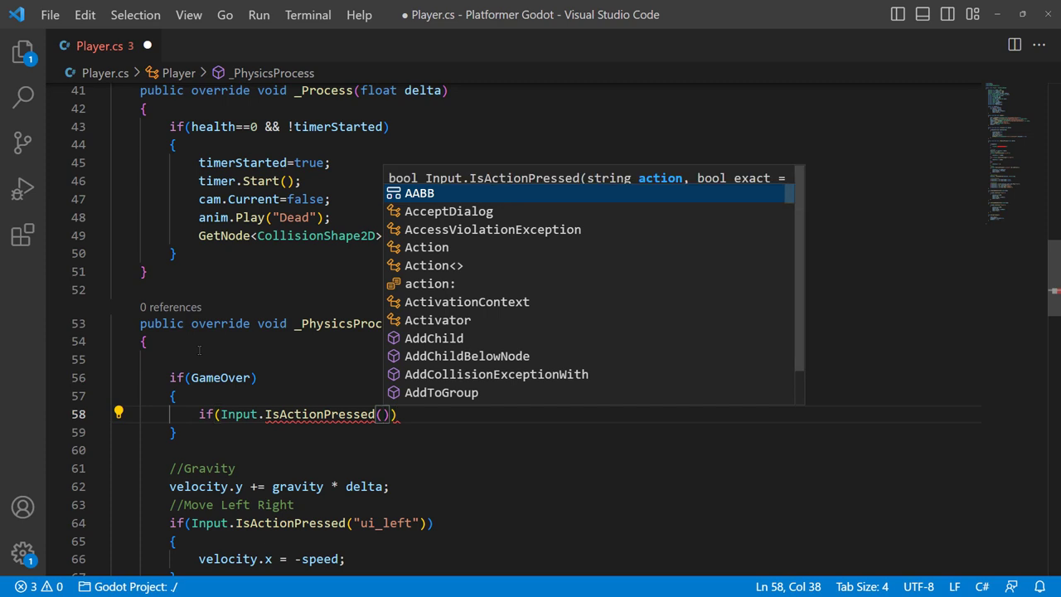
type("\"")
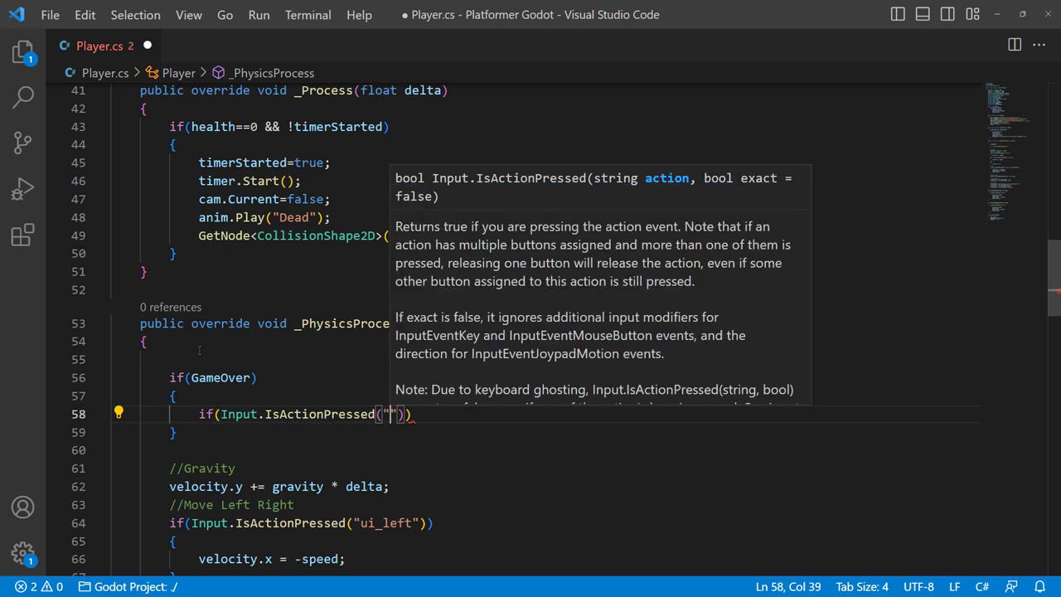
type("ui_acc")
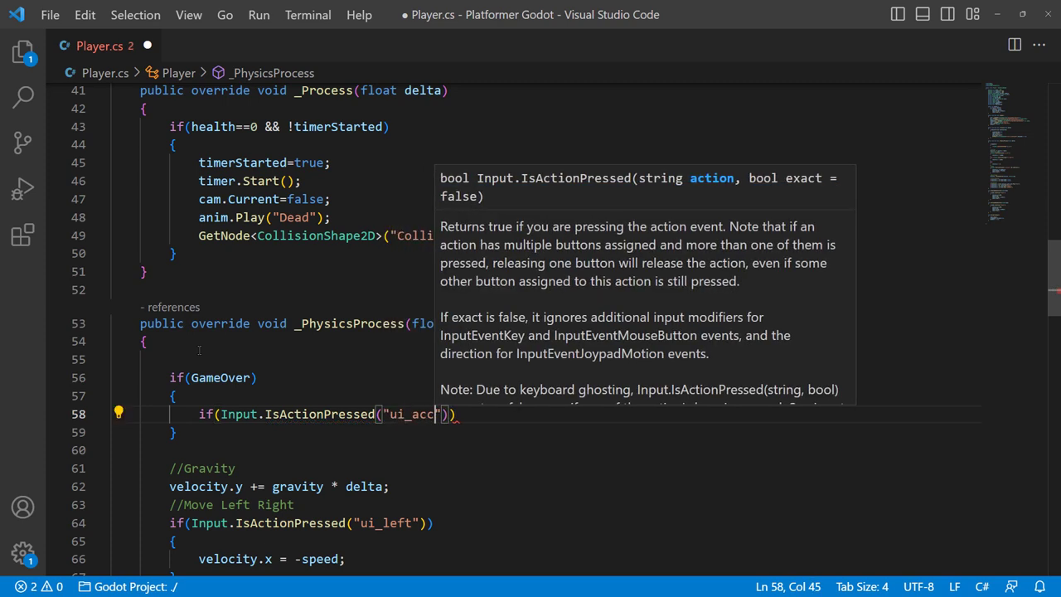
type("ept\"))")
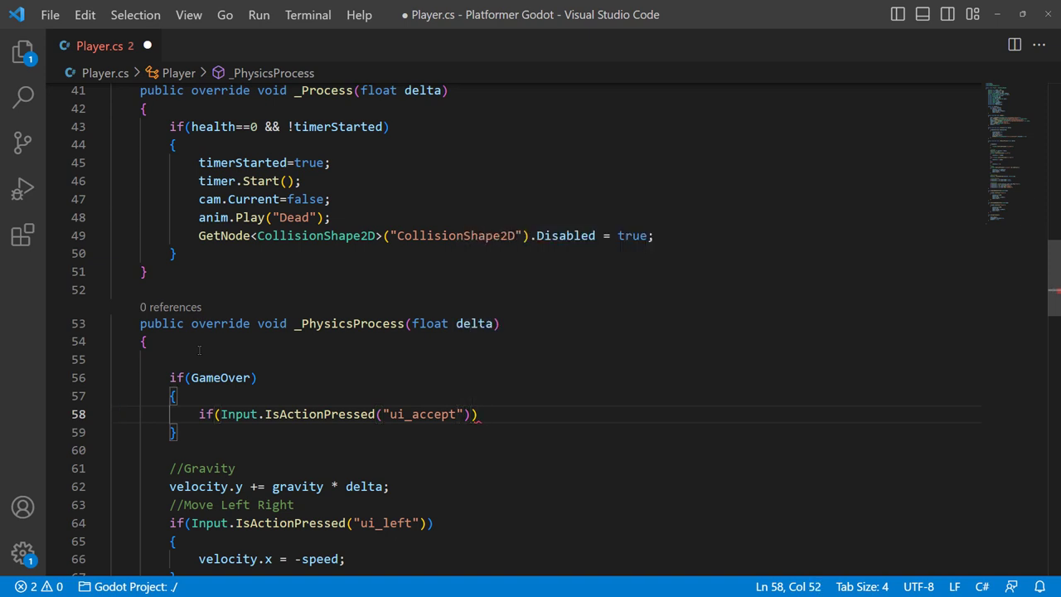
type(" Gettr")
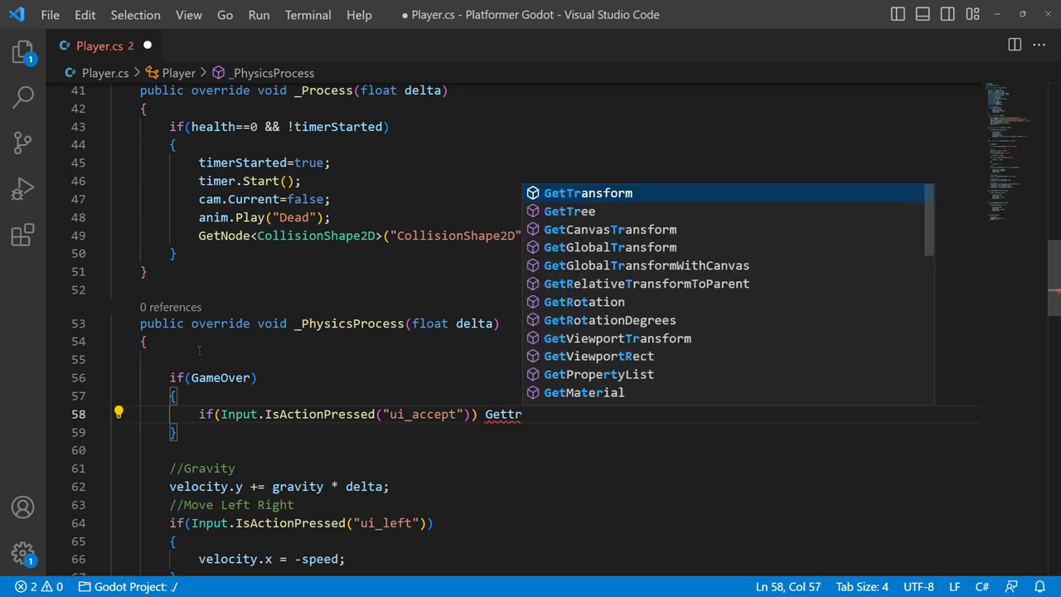
key("Down")
key("Return")
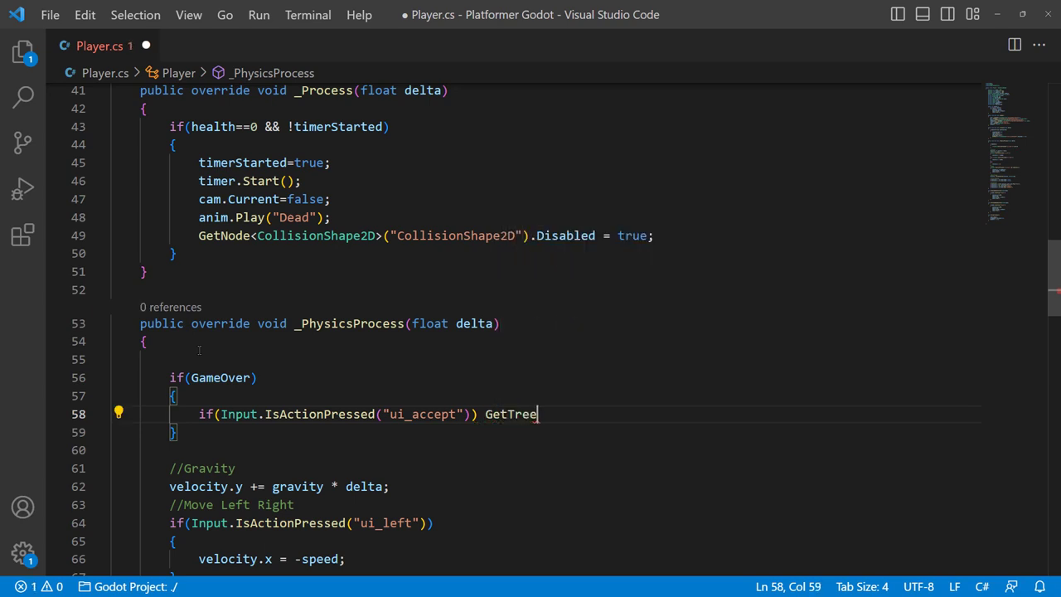
type("().")
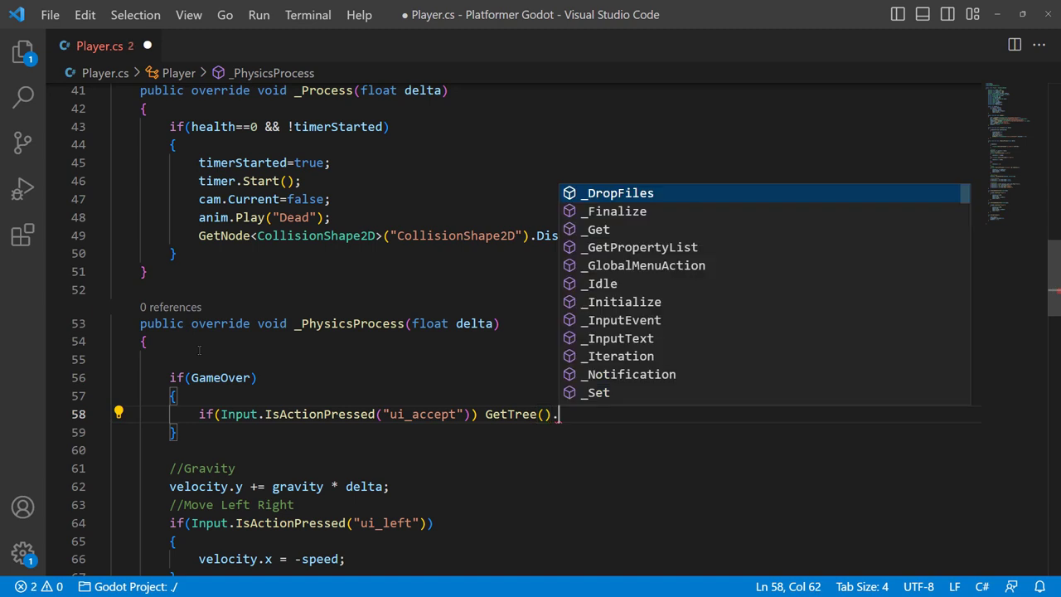
type("relo")
key("Return")
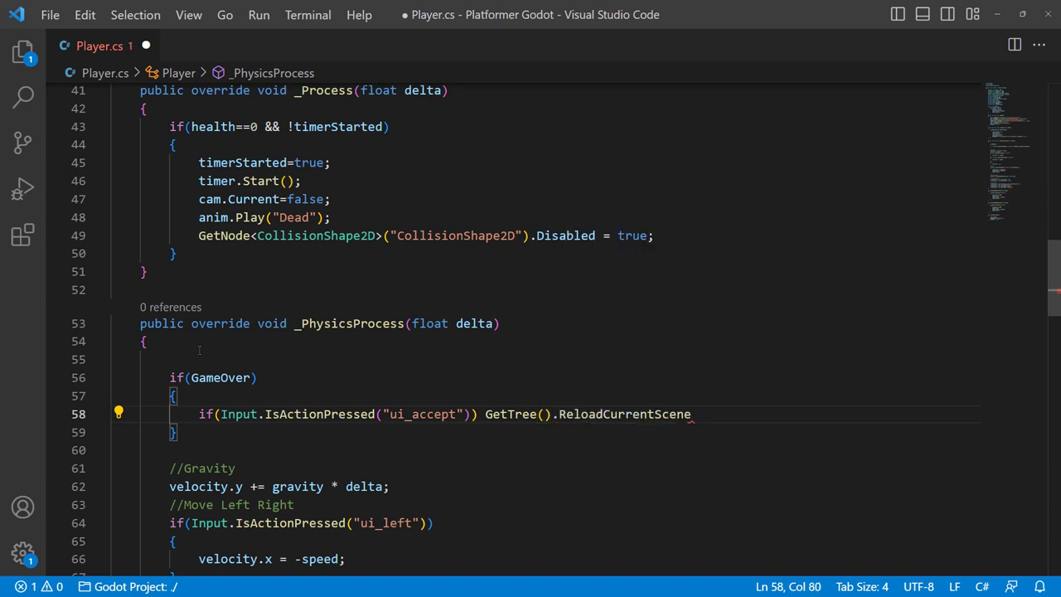
type("();")
Add if(Input.IsActionPressed("ui_cancel")) GetTree().Quit(); below it and save Player.cs.
key("Return")
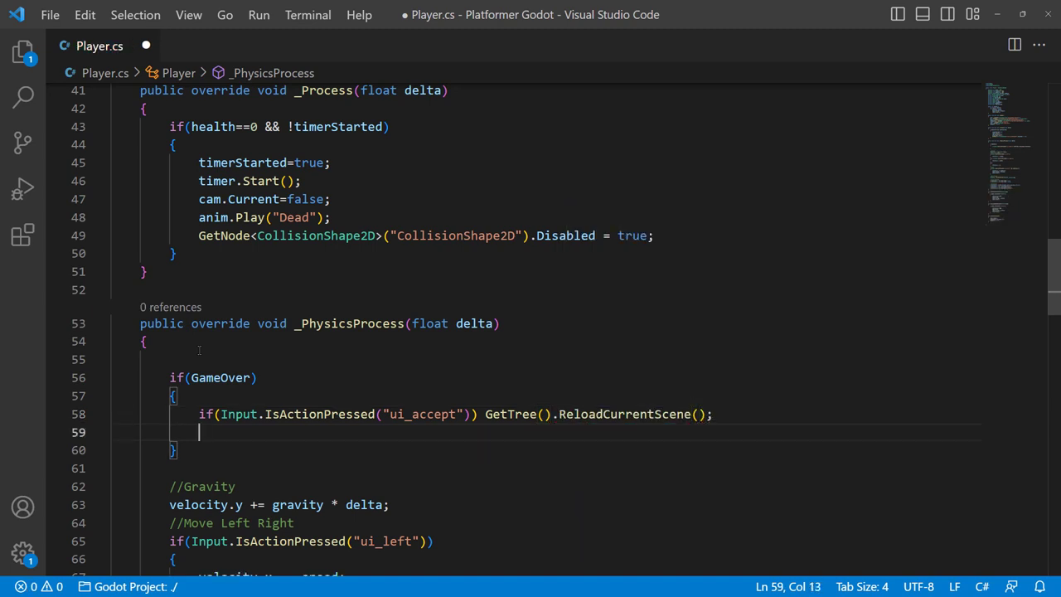
type("if(")
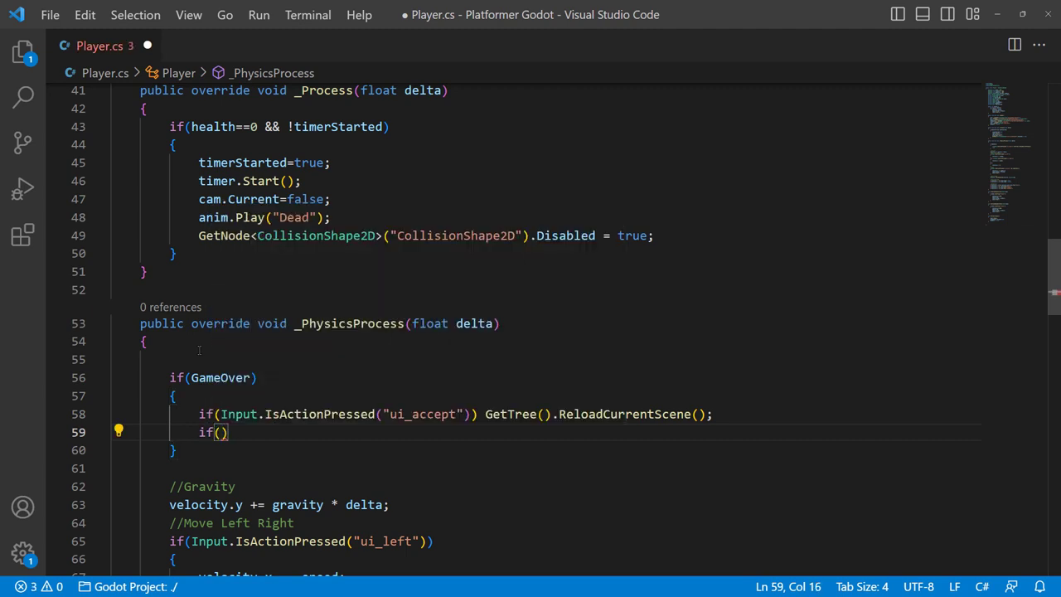
type("Input")
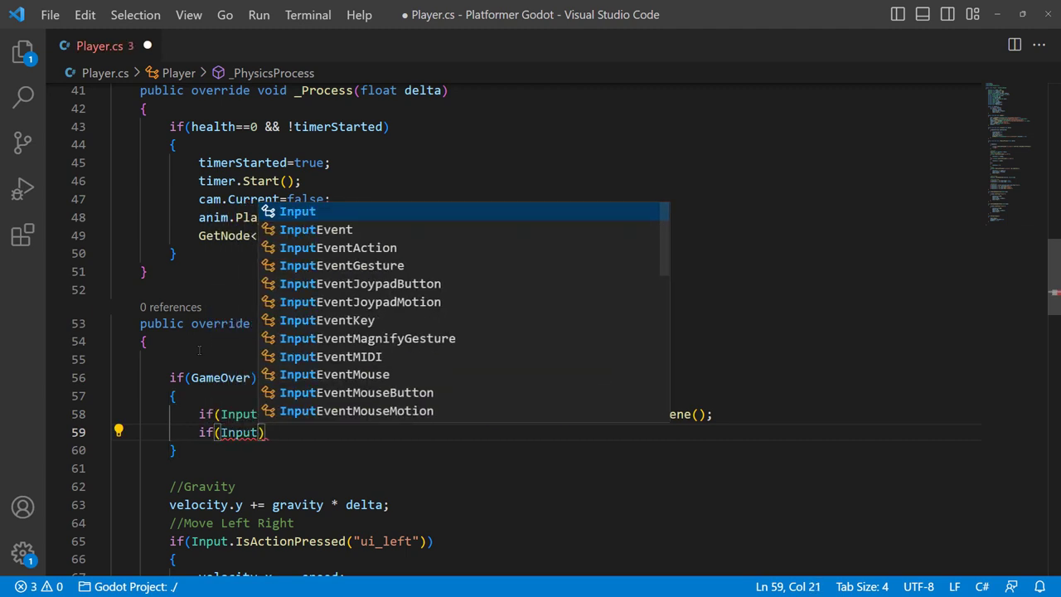
type(".is")
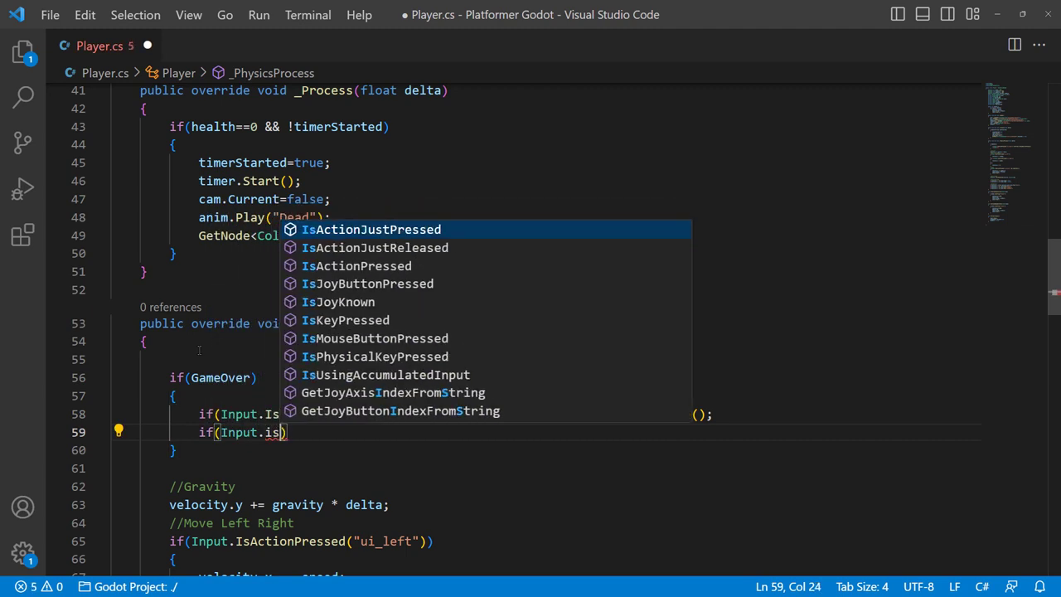
type("ac")
key("Down")
key("Down")
key("Return")
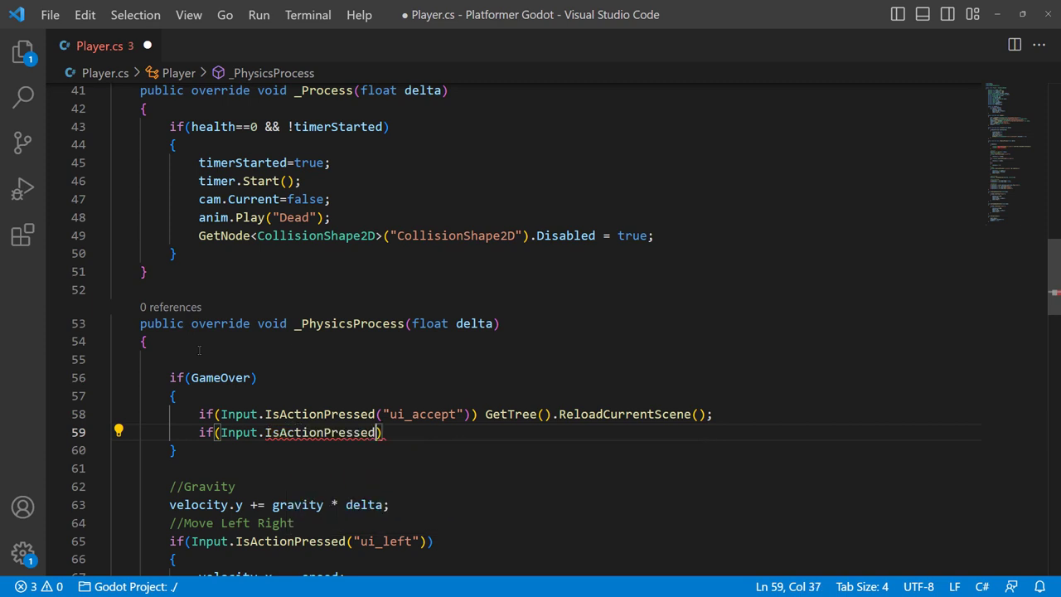
type("(\"ui")
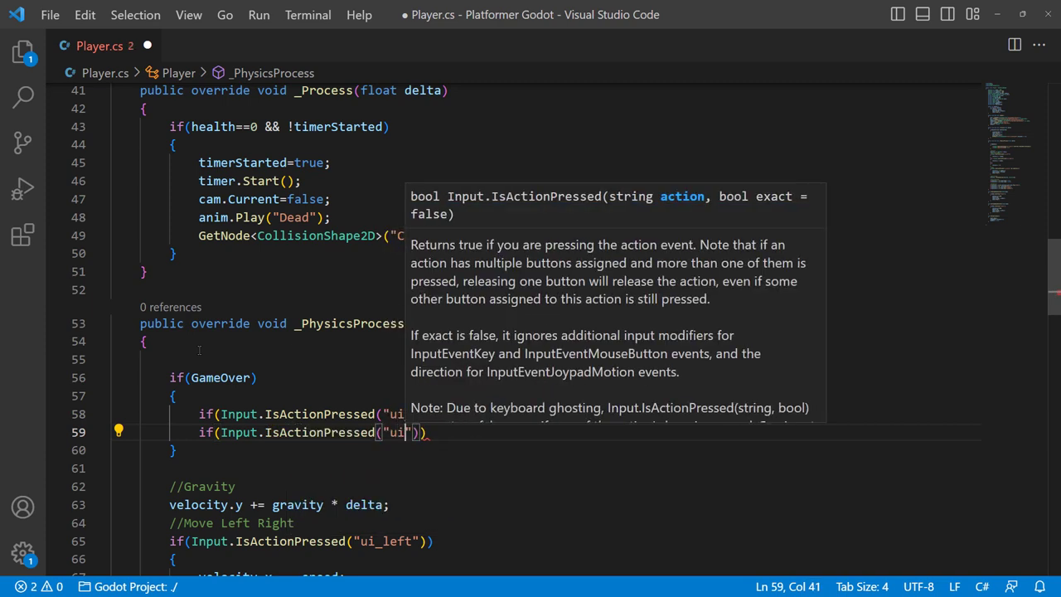
type("_")
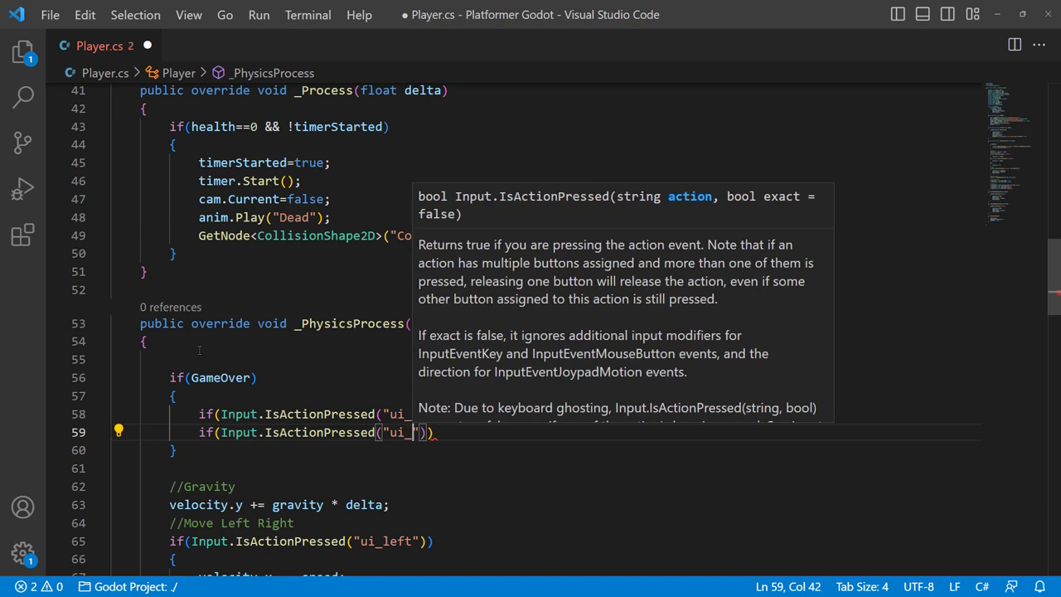
type("ca")
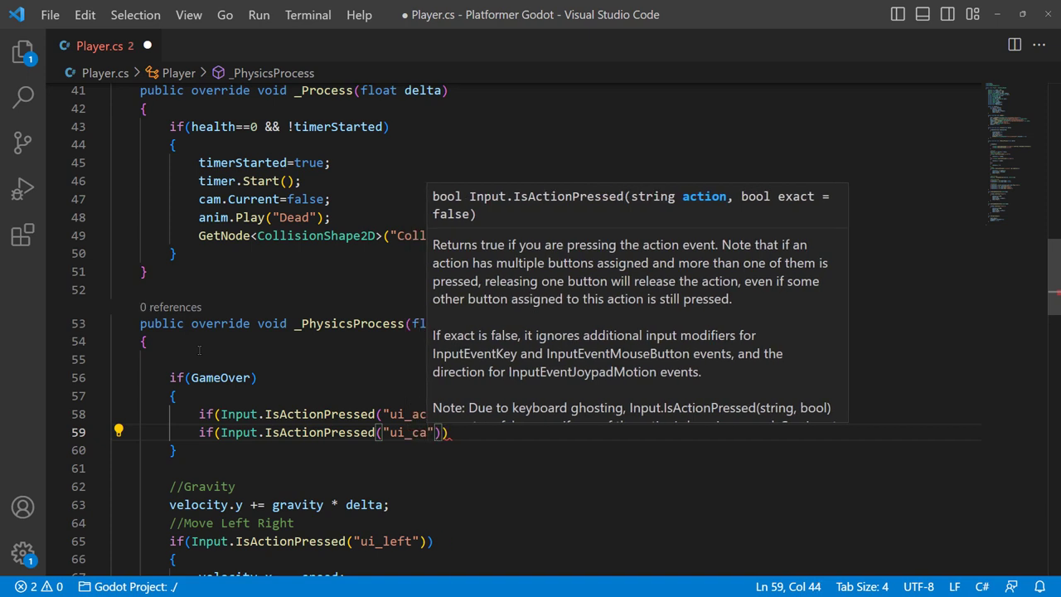
type("ncel")
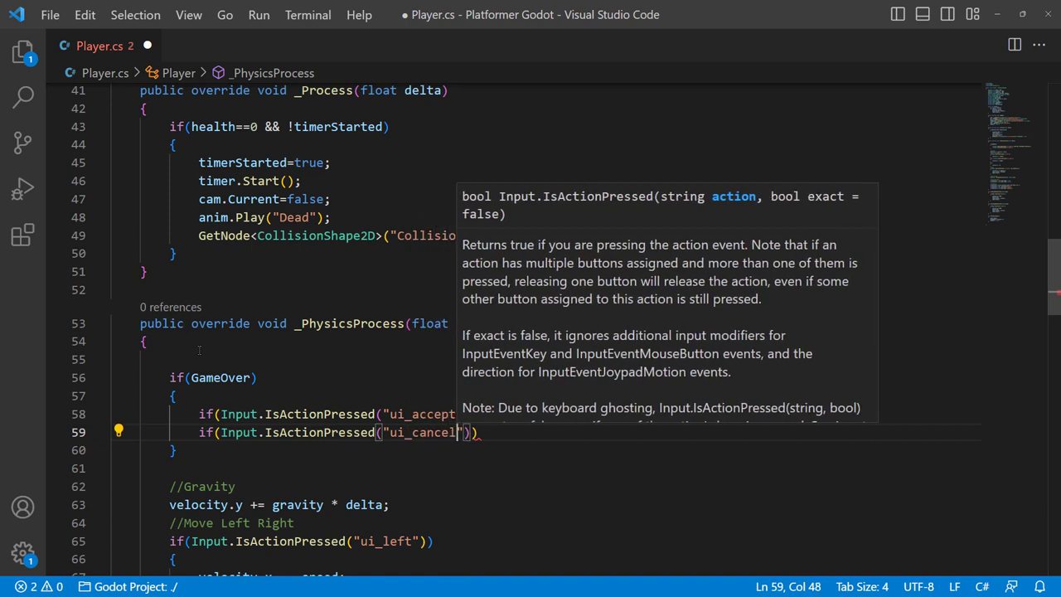
type("\")) ")
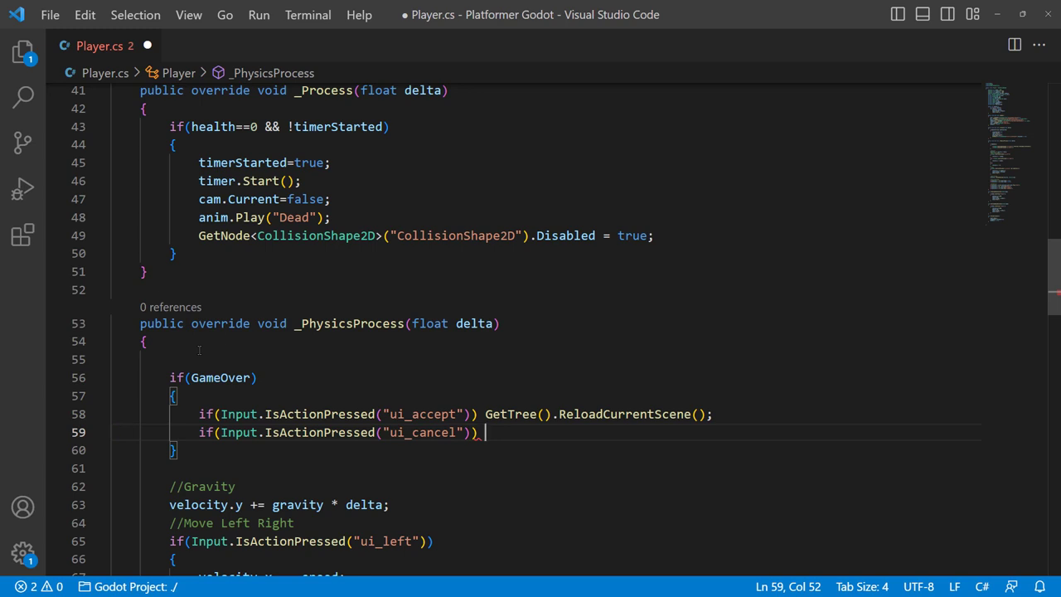
type("GetT")
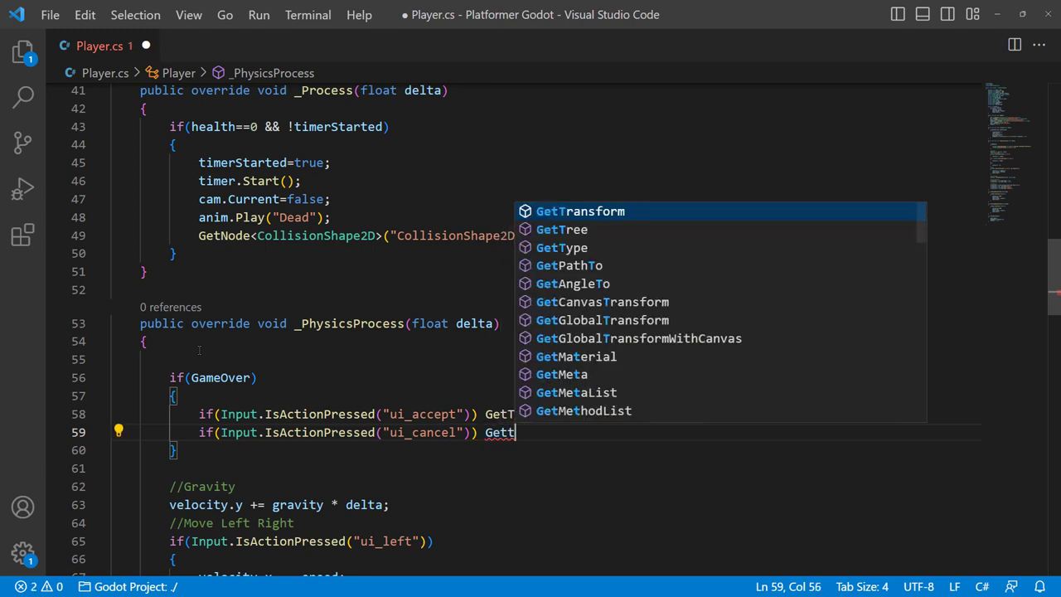
type("re")
key("Tab")
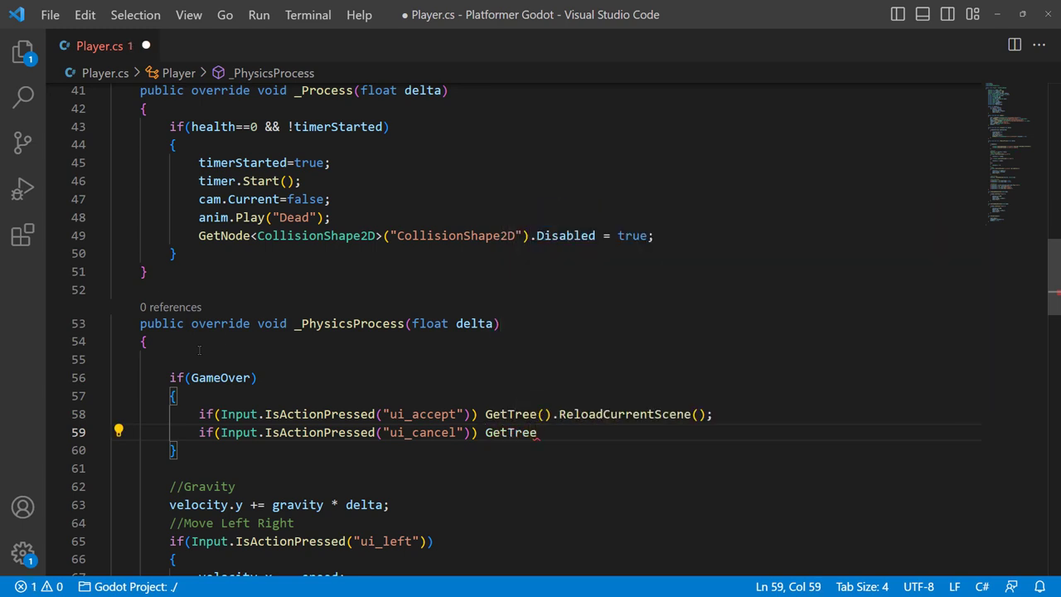
type("().Q")
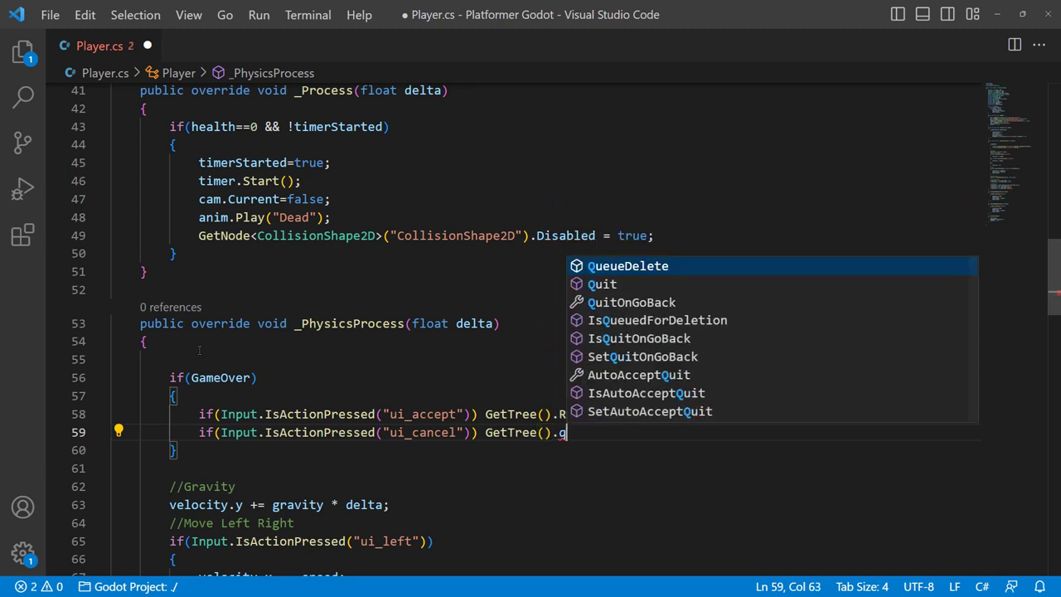
type("ui")
key("Tab")
type("()")
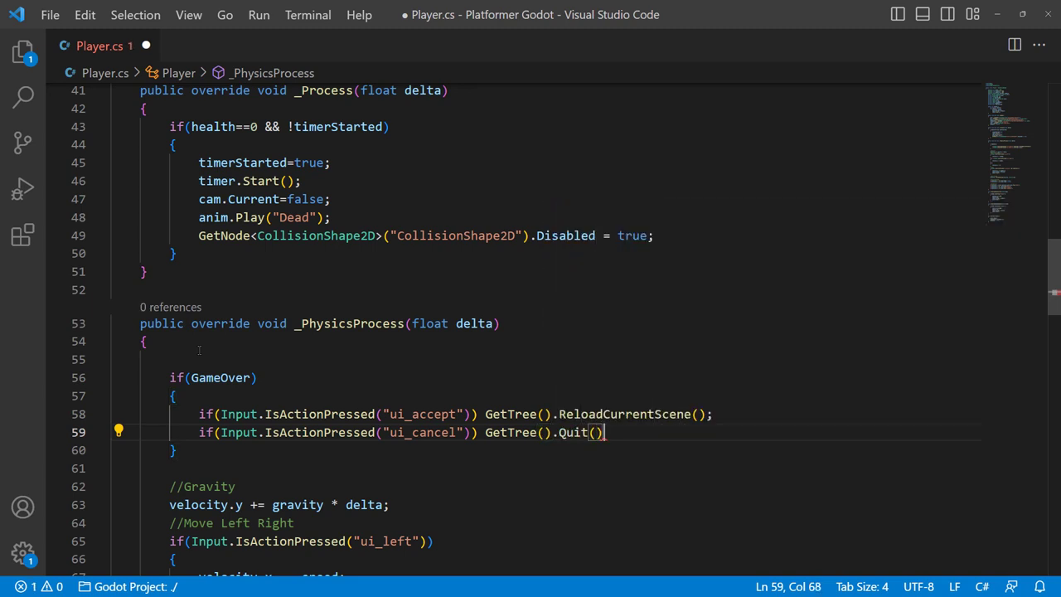
type(";")
key("ctrl+s")
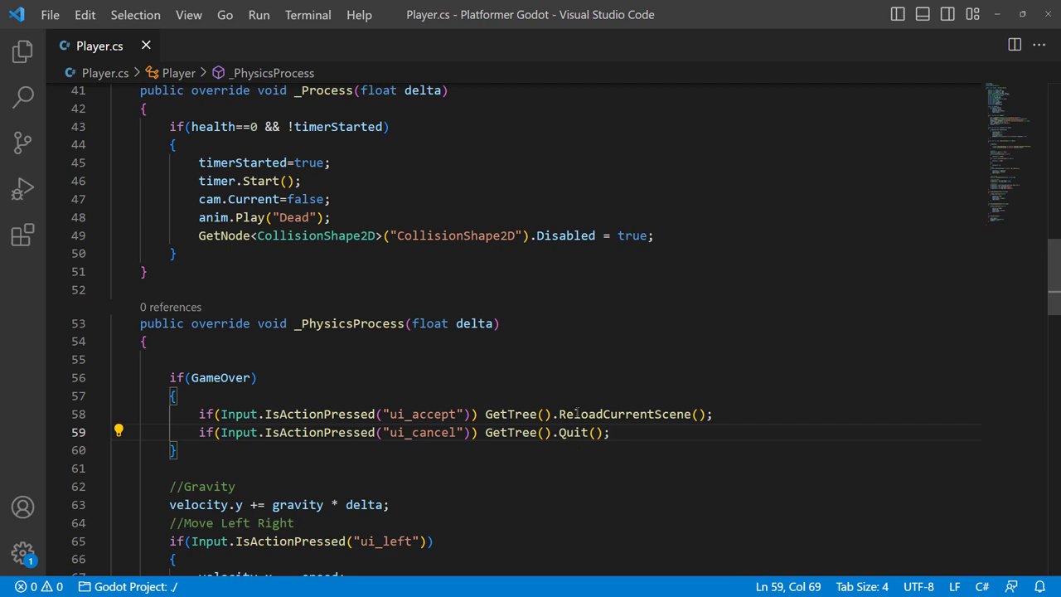
Change Health-=10 to Health-=25 in OnArea2DbodyEntered on line 115 and save Player.cs.
left_click(997, 18)
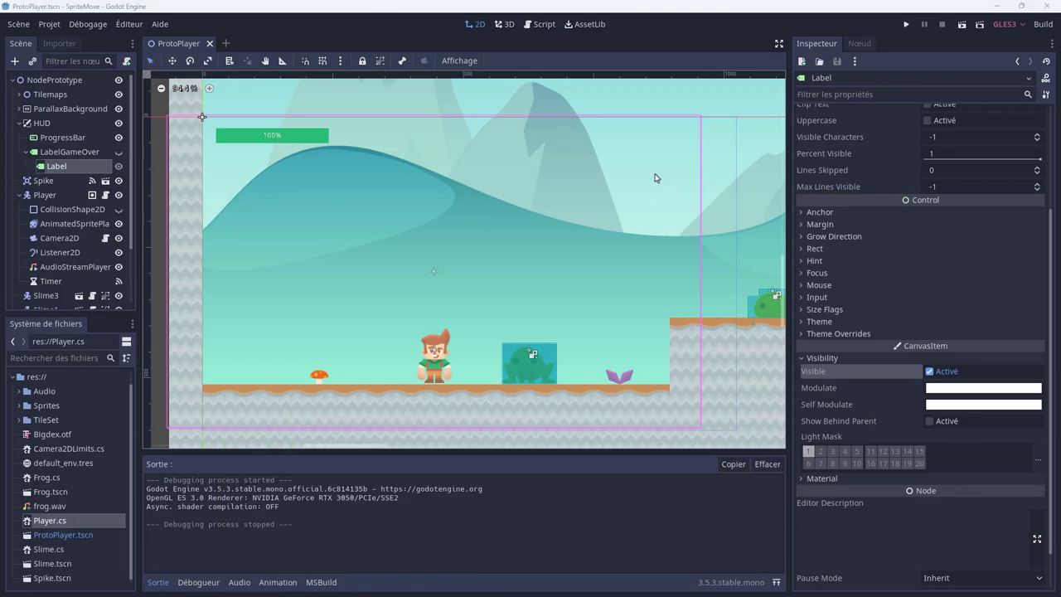
key("alt+Tab")
scroll(382, 324, "down", 5)
scroll(383, 324, "down", 5)
scroll(382, 324, "down", 5)
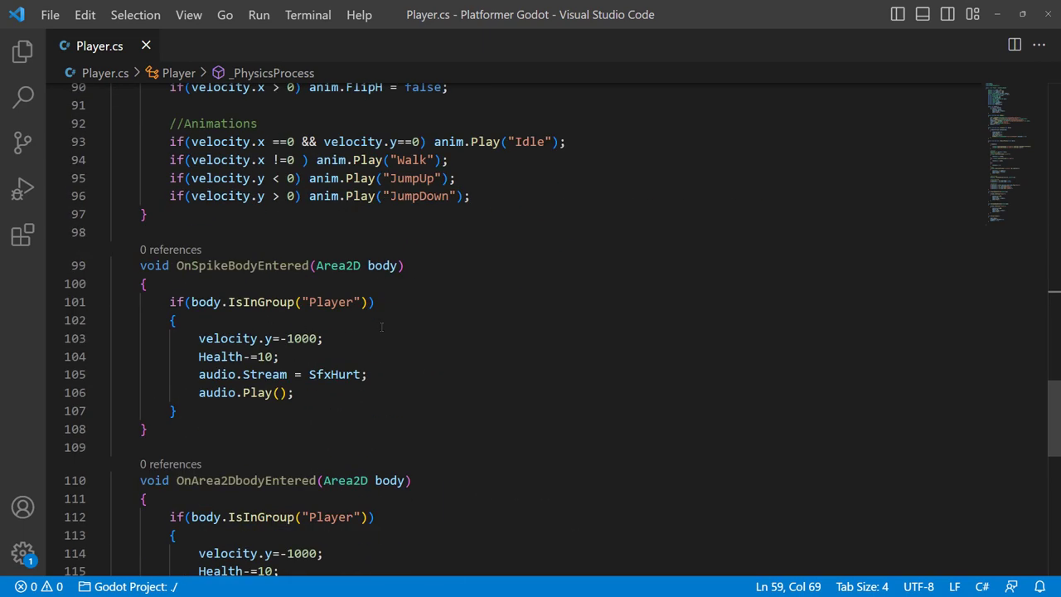
scroll(382, 325, "down", 2)
scroll(383, 326, "down", 2)
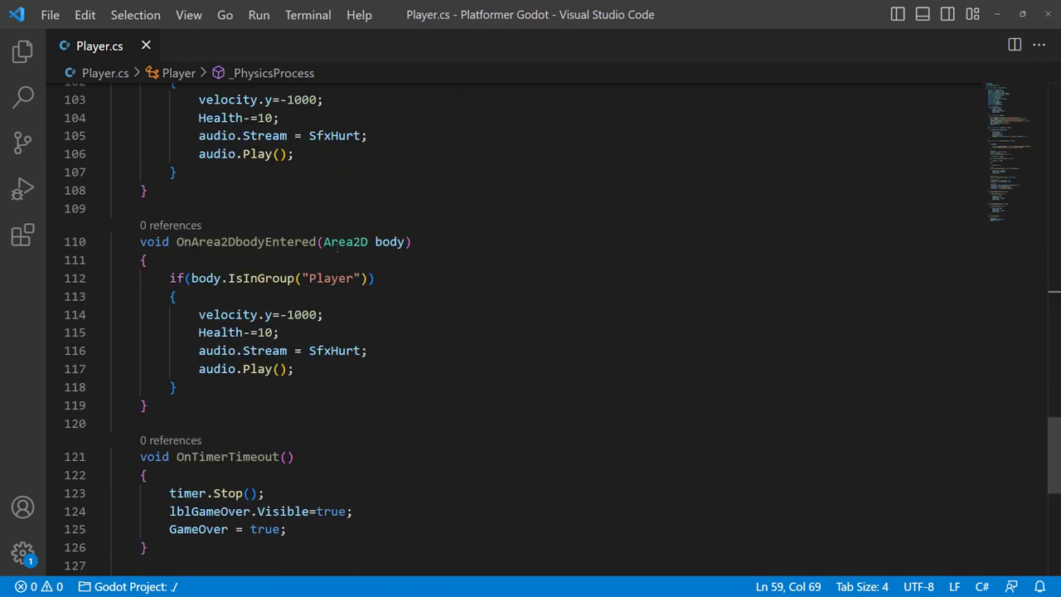
double_click(267, 241)
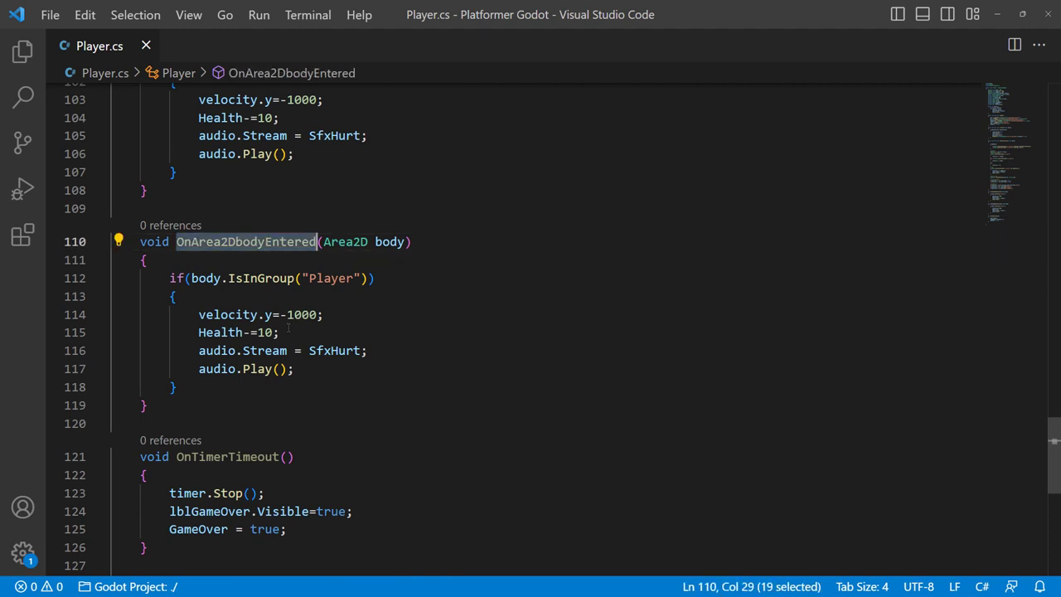
left_click(259, 332)
key("Delete")
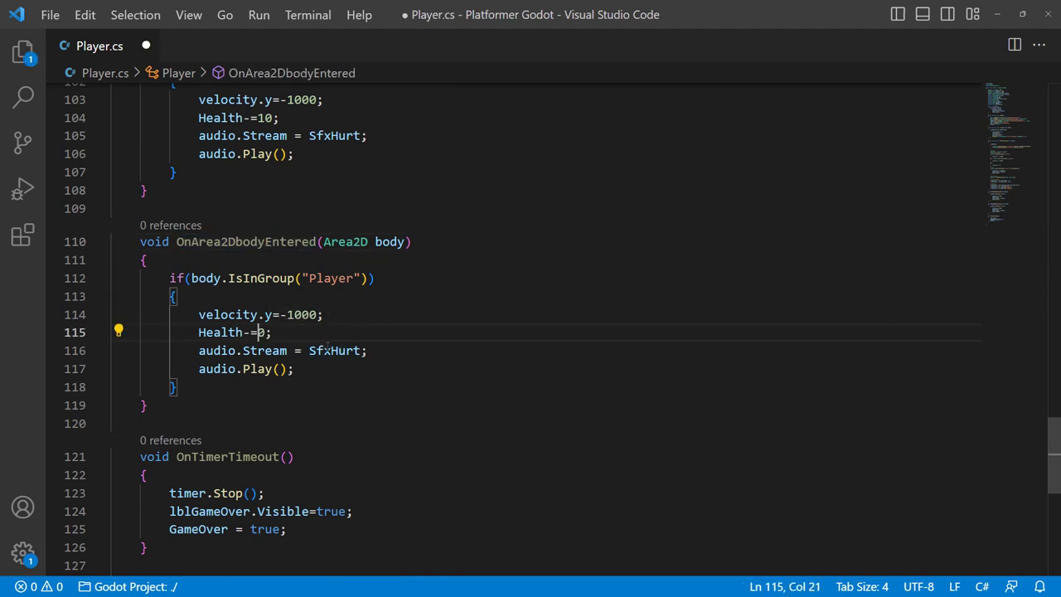
type("25")
key("ctrl+s")
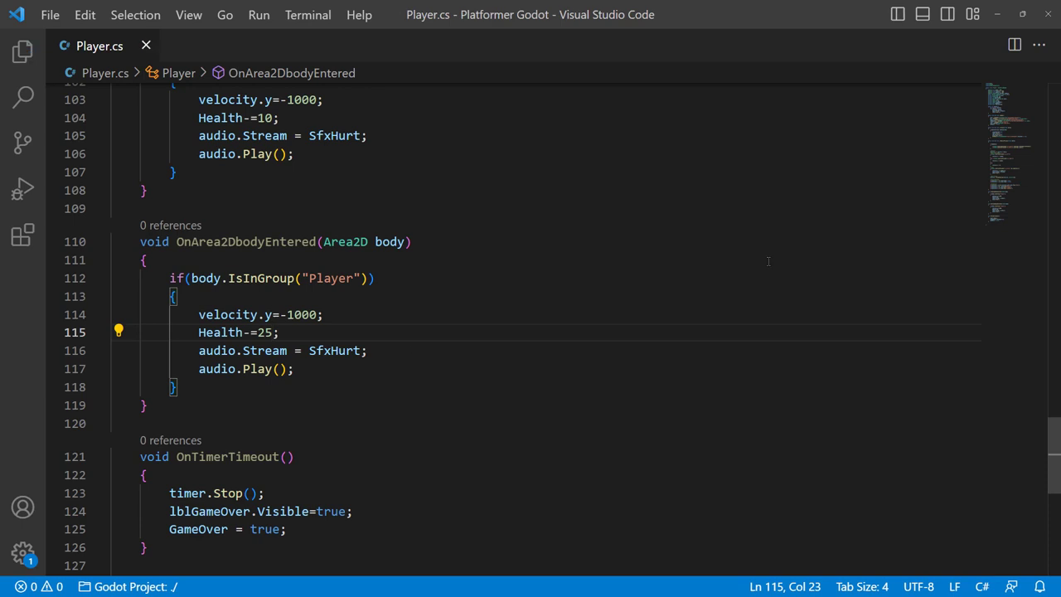
left_click(998, 14)
Run the game full-screen, moving right and jumping until the player falls into the water.
left_click(905, 24)
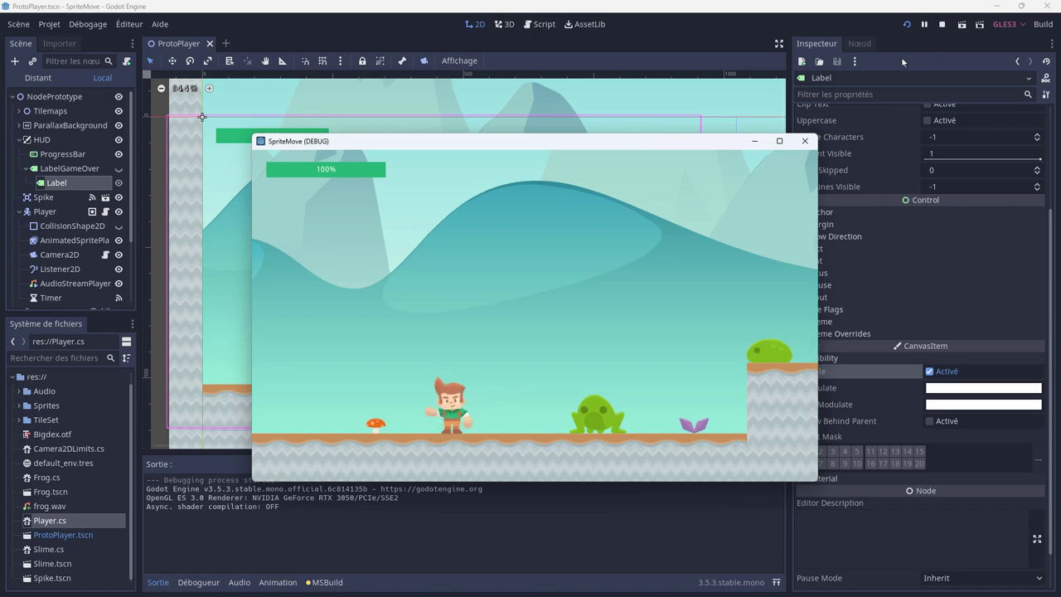
left_click(780, 141)
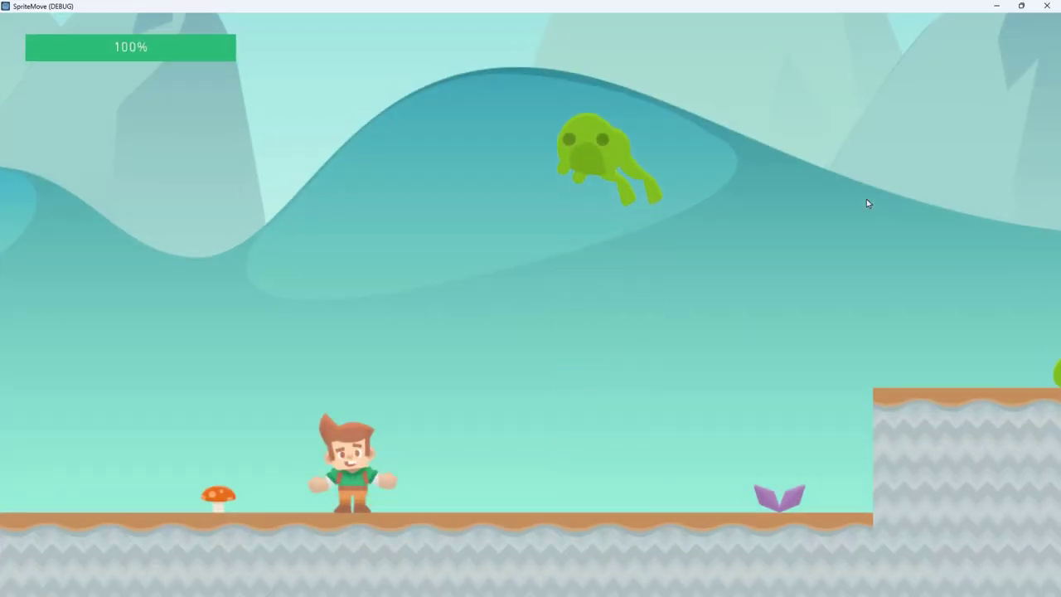
key("Right")
key("space")
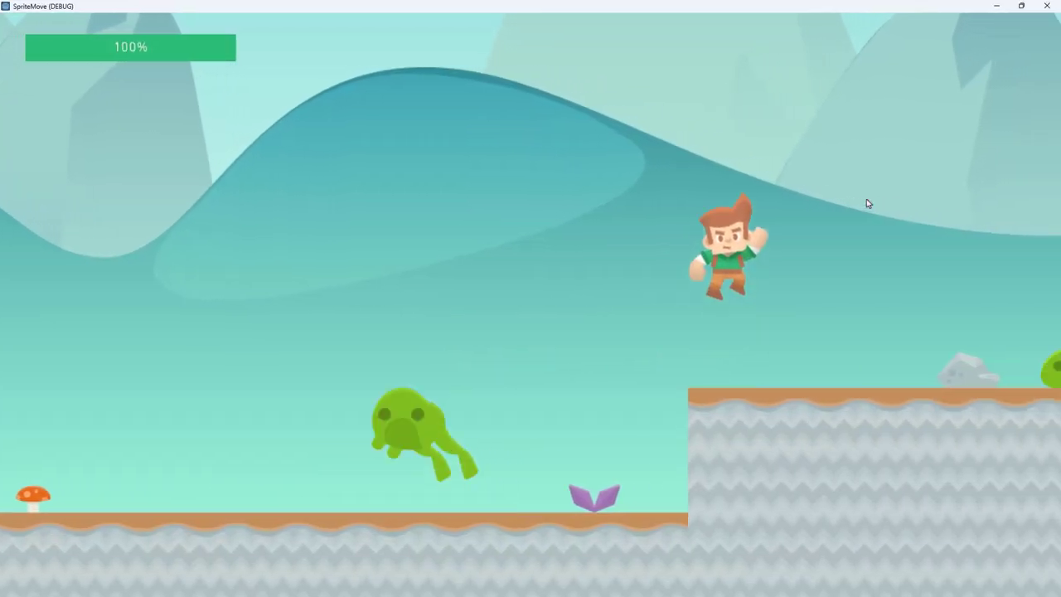
key("space")
key("Right")
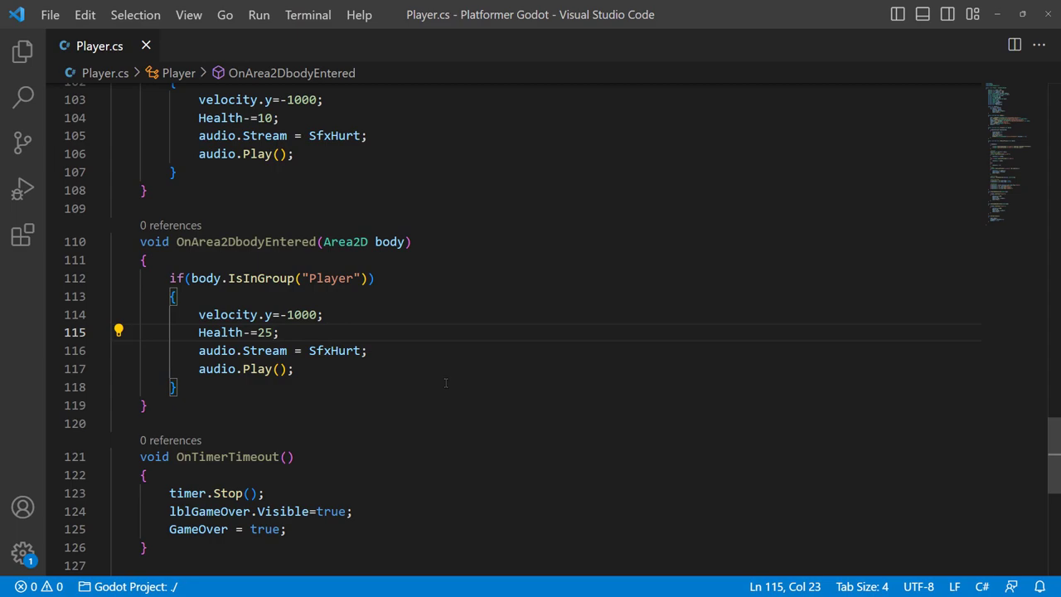
Change health==0 to health<=0 in _Process on line 43 and save Player.cs.
scroll(442, 391, "up", 5)
scroll(441, 392, "up", 1)
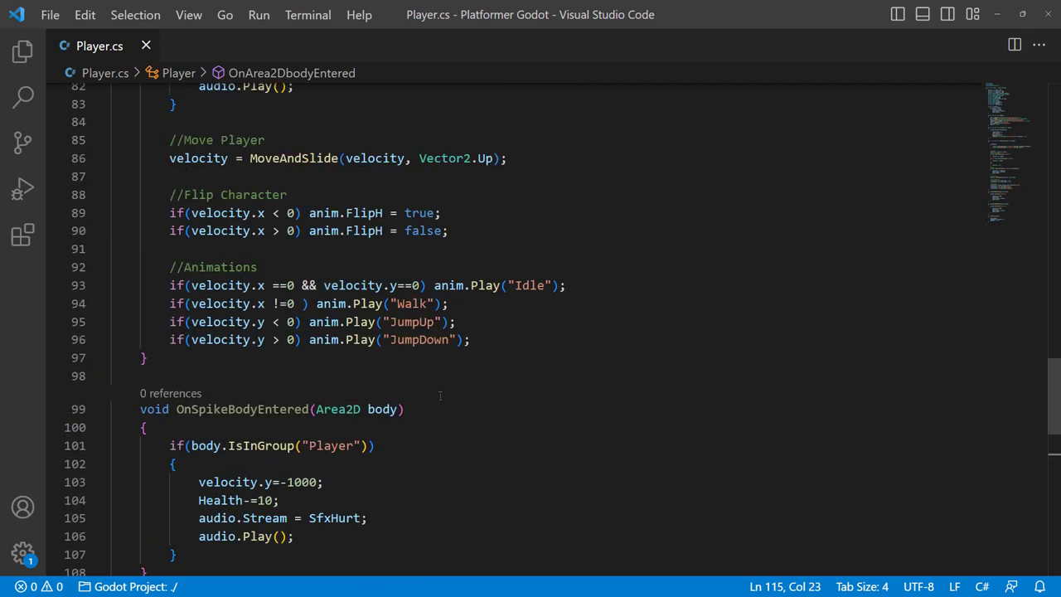
scroll(439, 398, "up", 5)
scroll(435, 406, "up", 5)
scroll(428, 417, "up", 2)
scroll(428, 417, "up", 3)
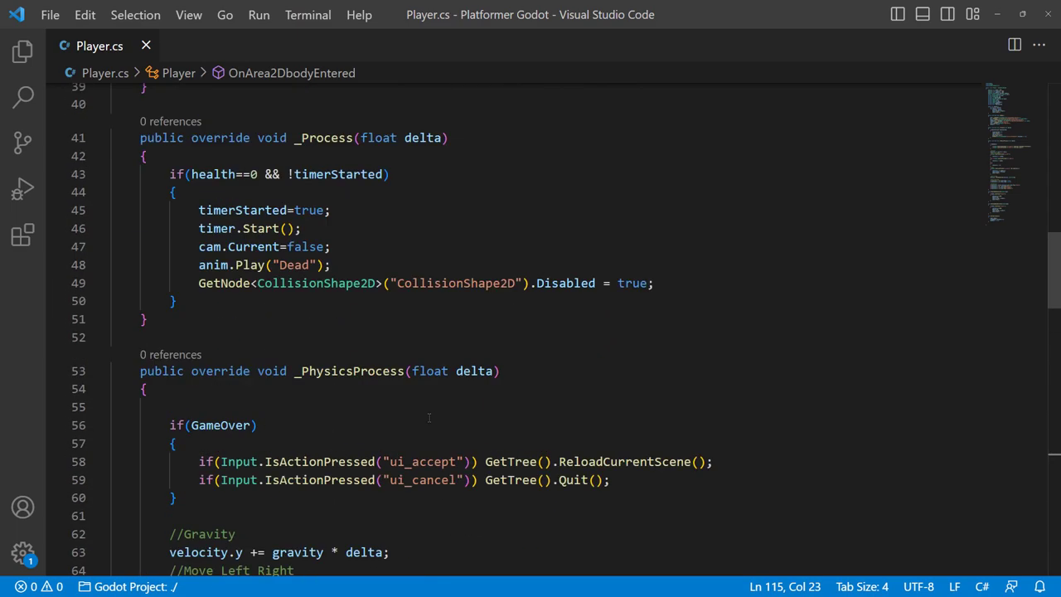
scroll(427, 417, "up", 4)
scroll(428, 418, "up", 4)
scroll(428, 417, "up", 1)
scroll(429, 417, "down", 4)
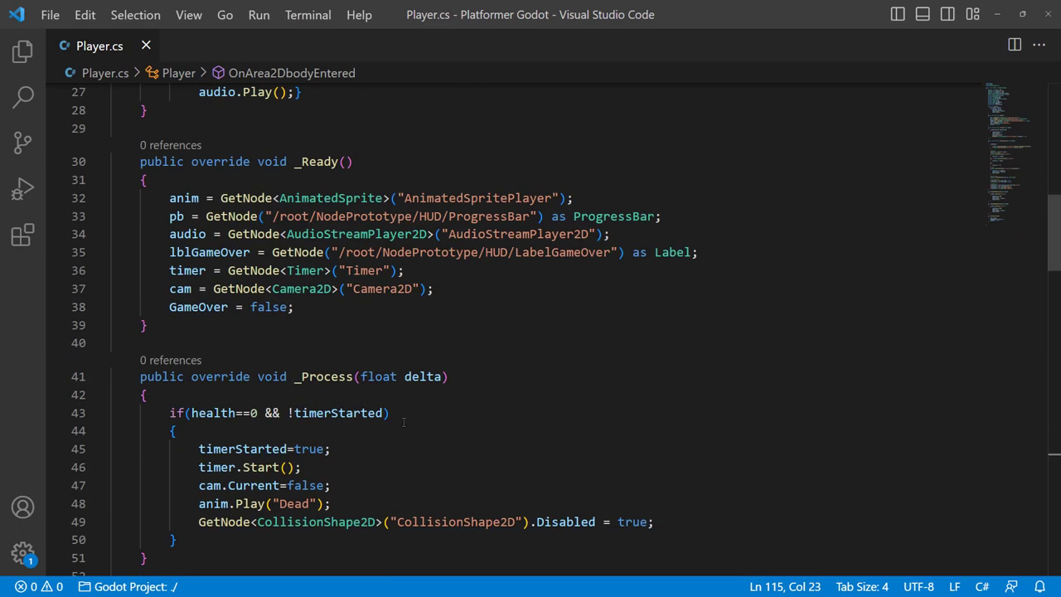
scroll(423, 417, "down", 2)
scroll(415, 417, "down", 1)
scroll(405, 417, "down", 2)
scroll(405, 417, "down", 2)
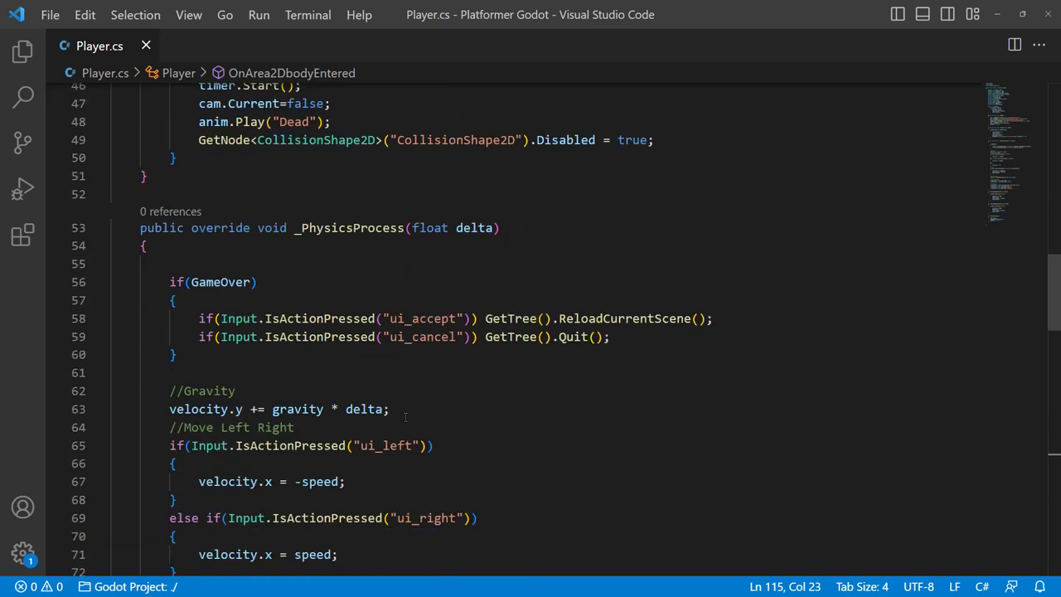
scroll(406, 417, "down", 2)
scroll(405, 417, "down", 3)
scroll(406, 417, "down", 4)
scroll(406, 417, "down", 4)
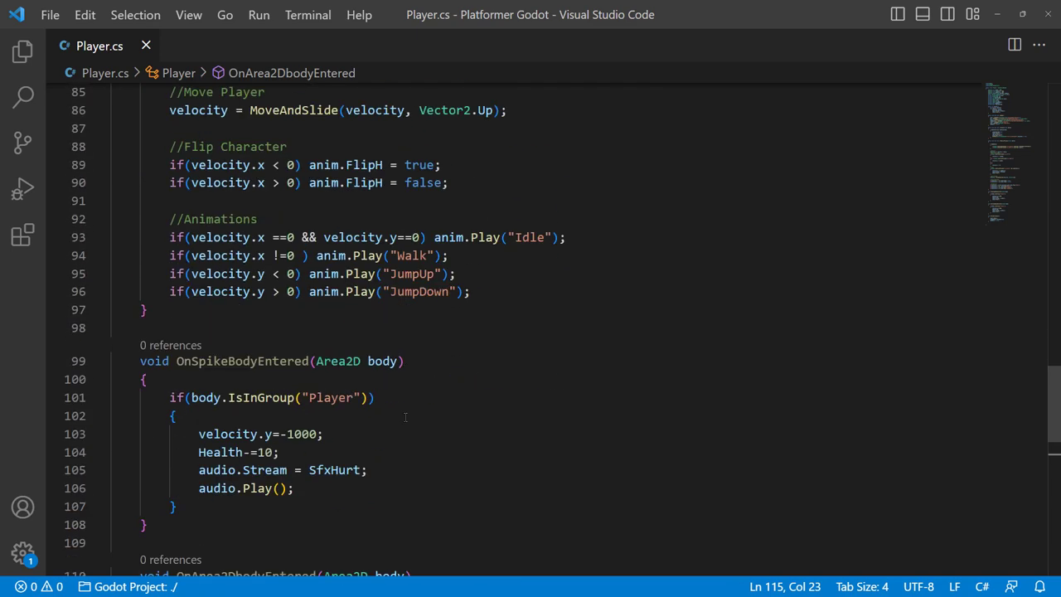
scroll(406, 418, "up", 4)
scroll(407, 416, "up", 6)
scroll(408, 415, "up", 5)
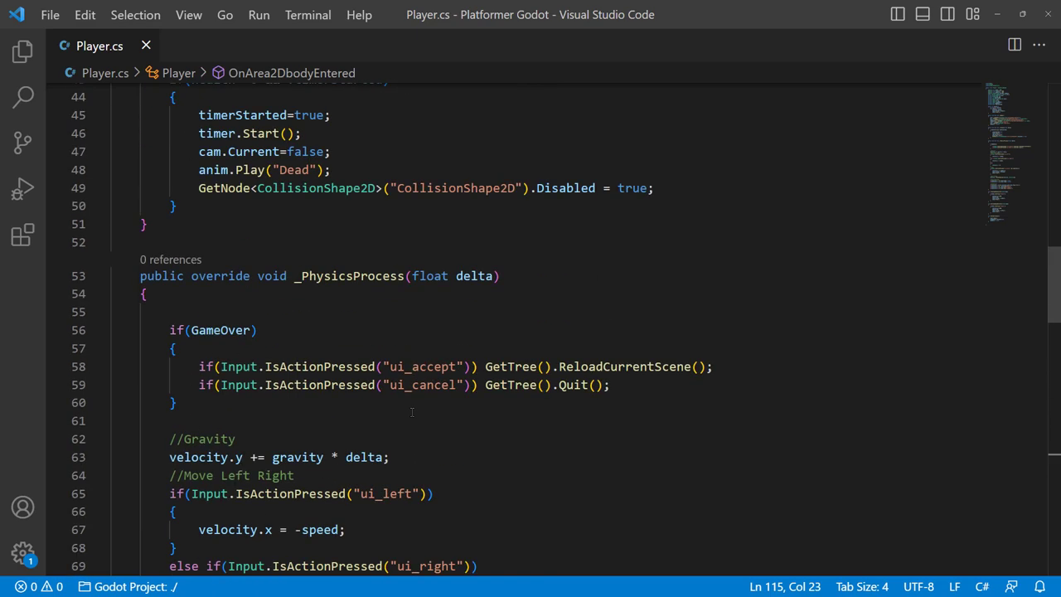
scroll(411, 412, "up", 5)
scroll(411, 412, "up", 3)
scroll(412, 412, "up", 3)
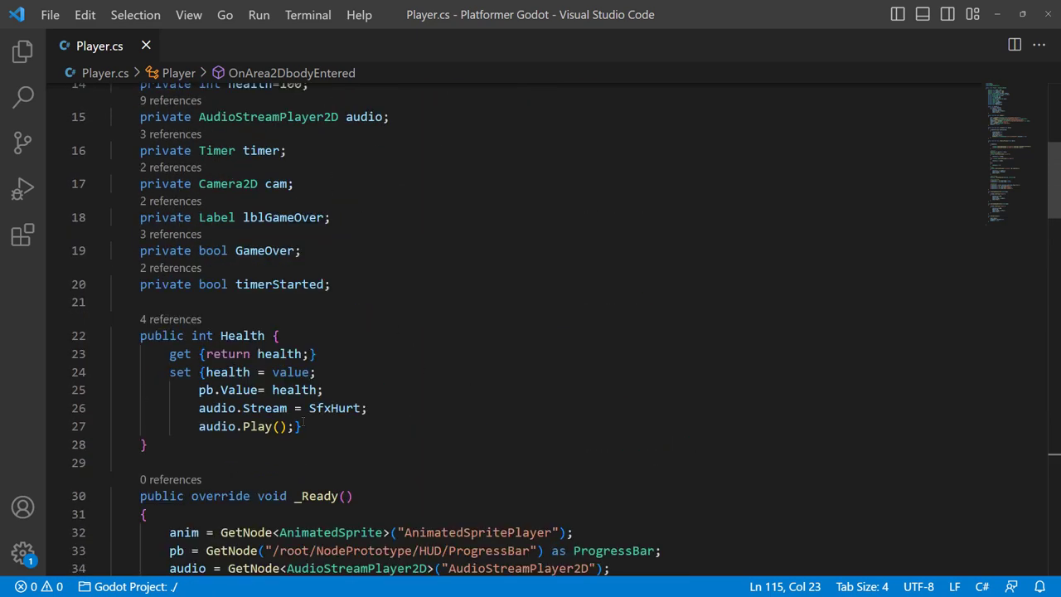
scroll(301, 424, "down", 2)
scroll(282, 419, "down", 2)
scroll(260, 412, "down", 1)
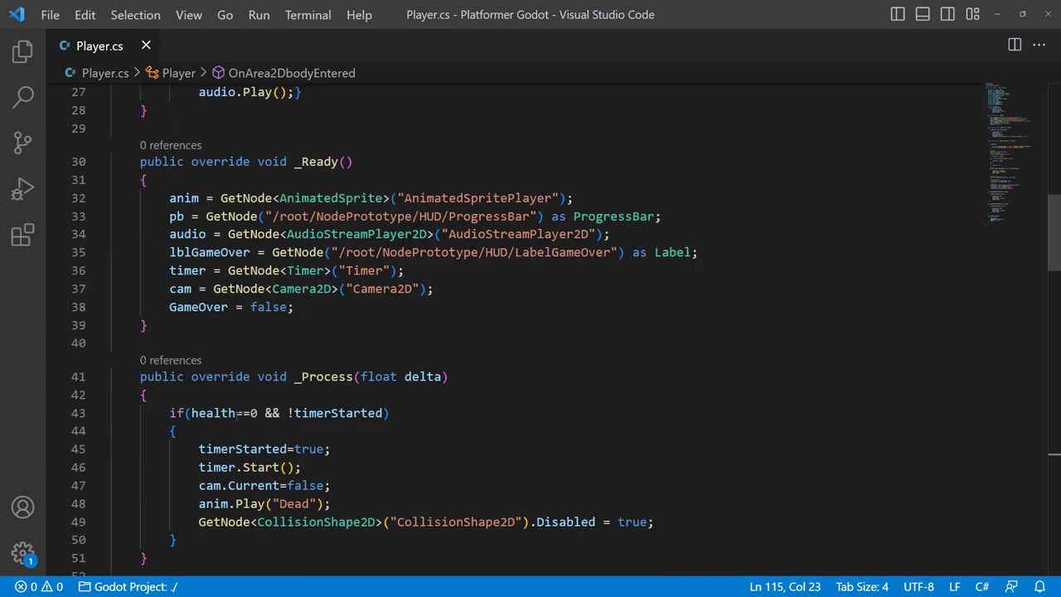
left_click(238, 413)
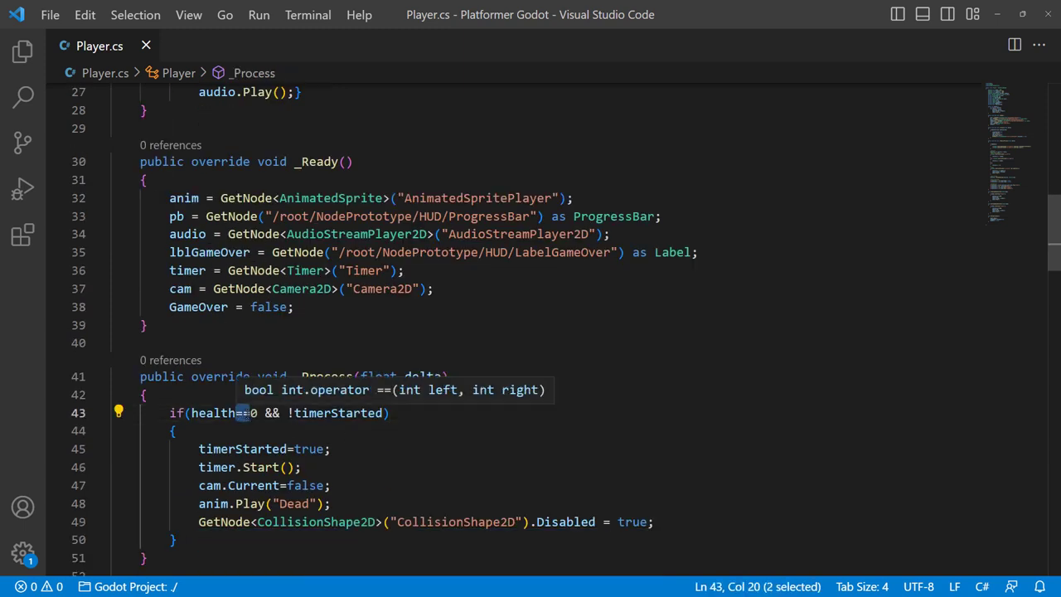
type("<=")
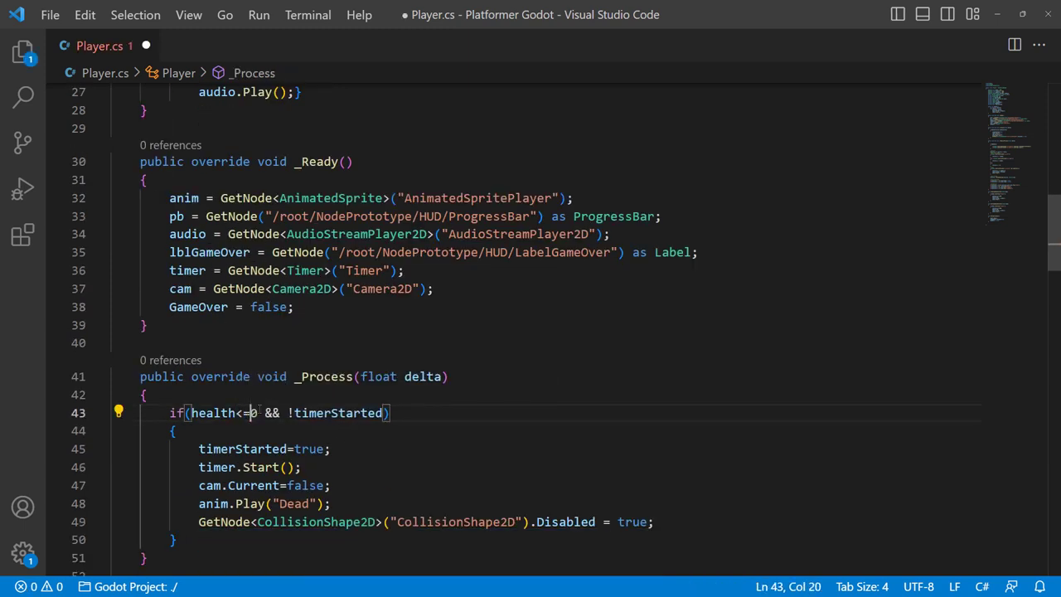
key("Delete")
left_click(348, 485)
key("ctrl+s")
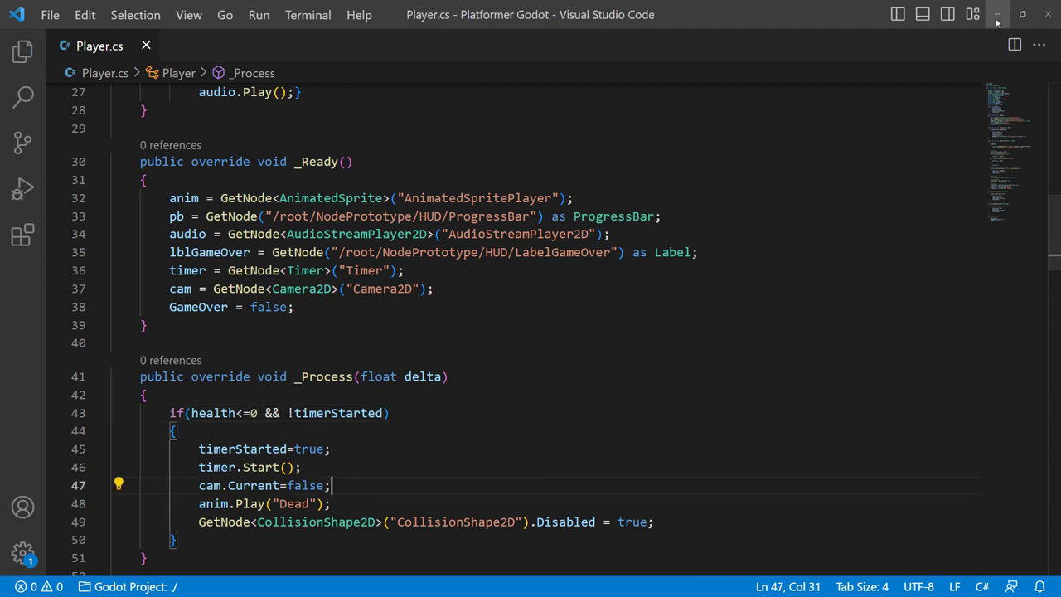
left_click(998, 14)
Run the game full-screen and play until the player dies and GAME OVER appears.
left_click(907, 24)
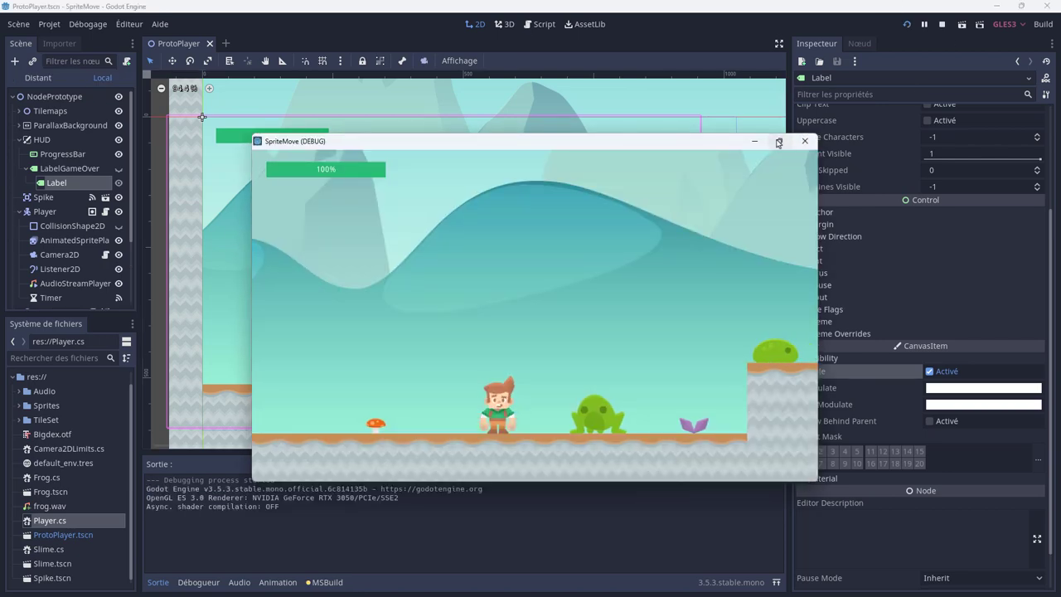
left_click(785, 146)
key("Right")
key("space")
key("space")
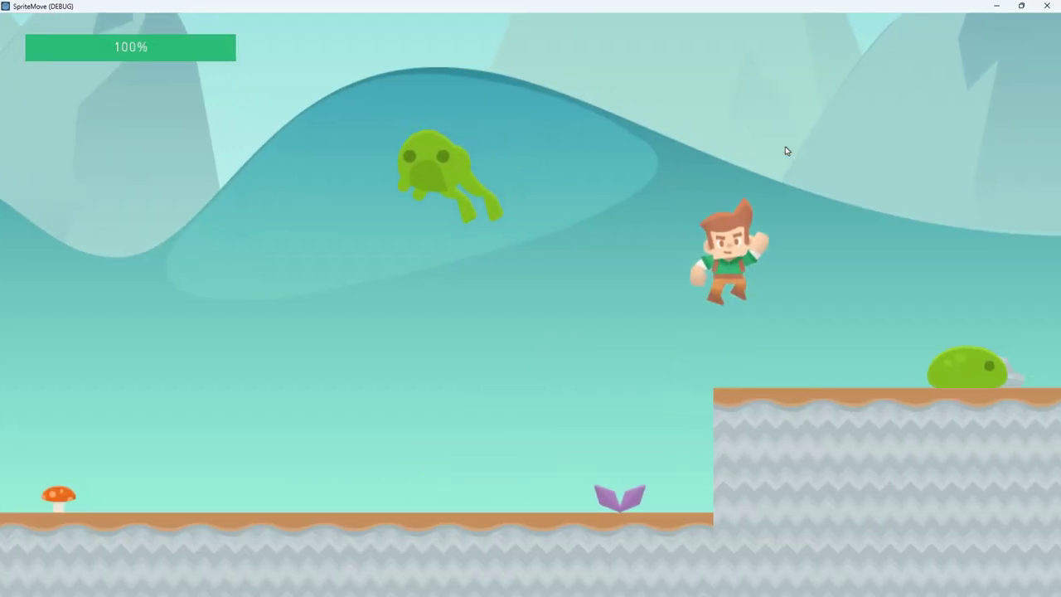
key("space")
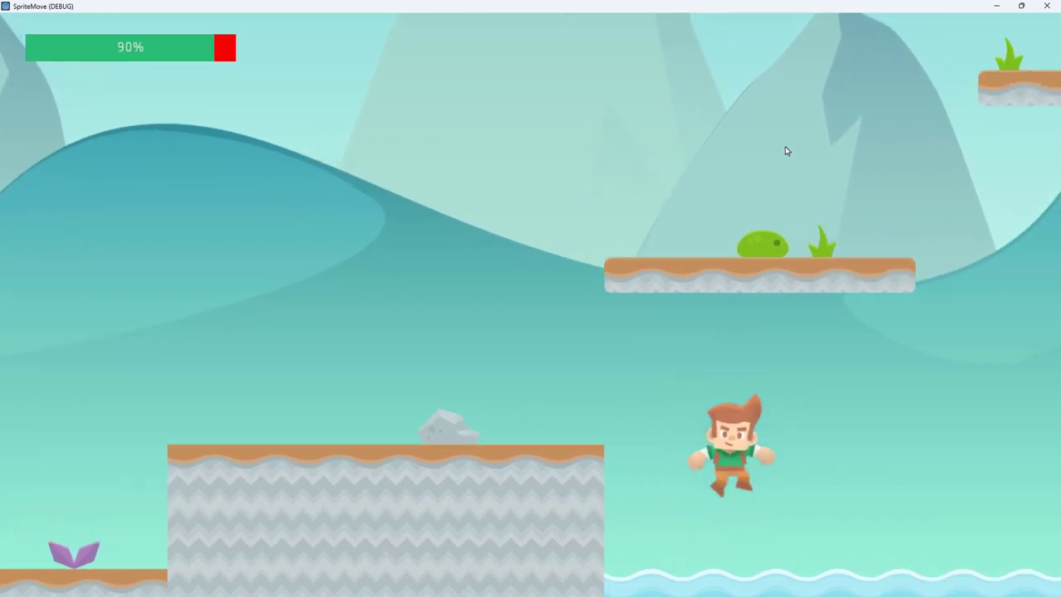
key("space")
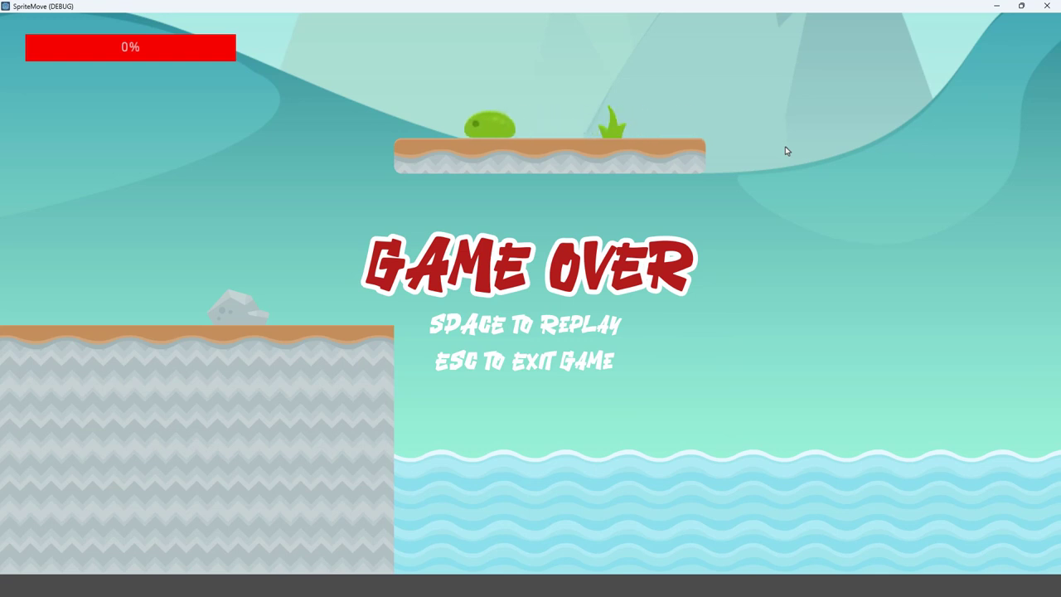
Restart with Space, die again in the water, then quit with Escape.
key("space")
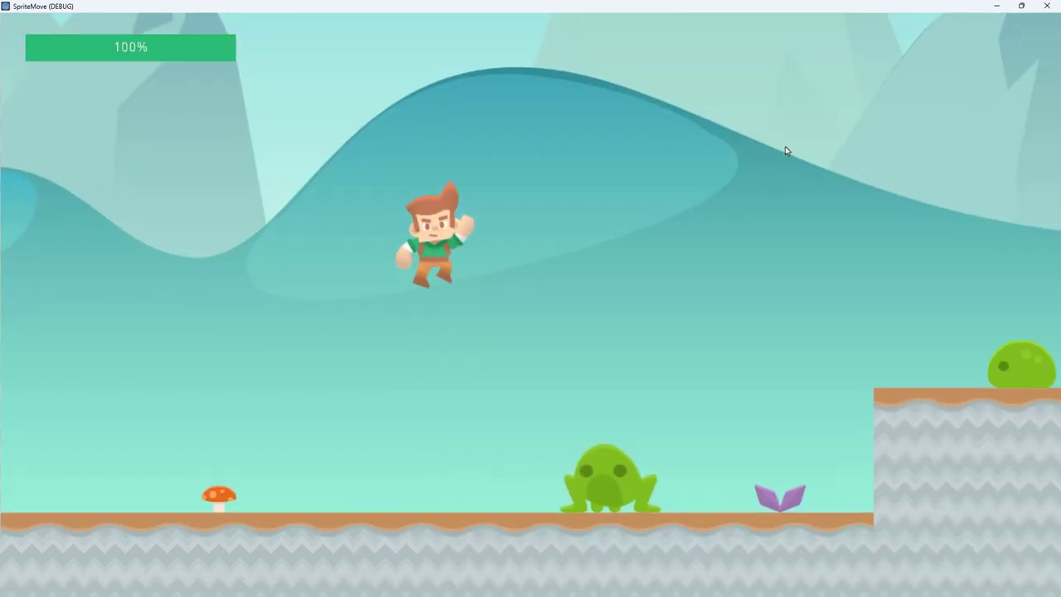
key("Right")
key("space")
key("space")
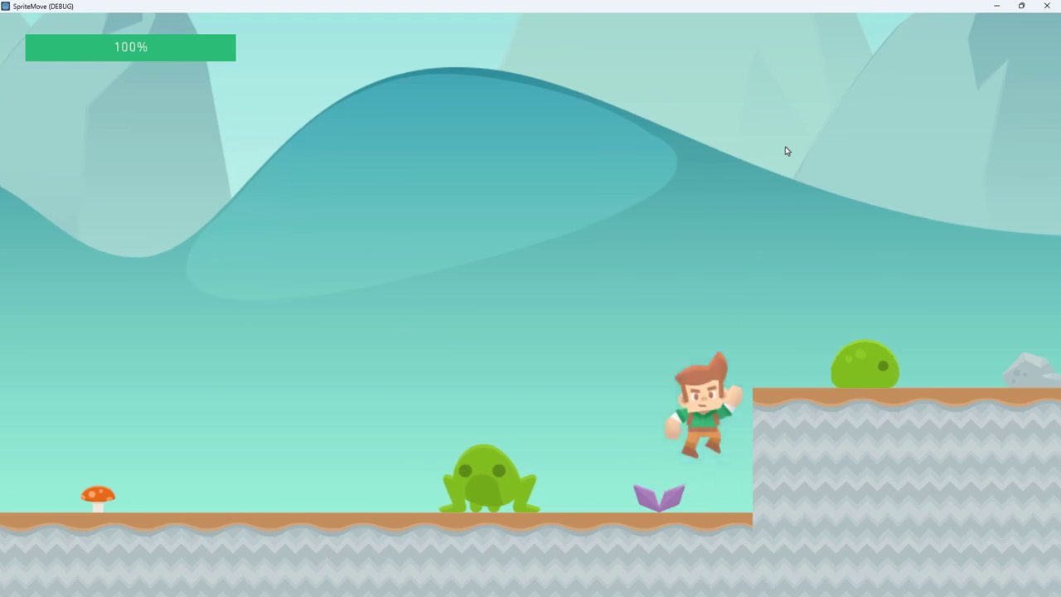
key("Right")
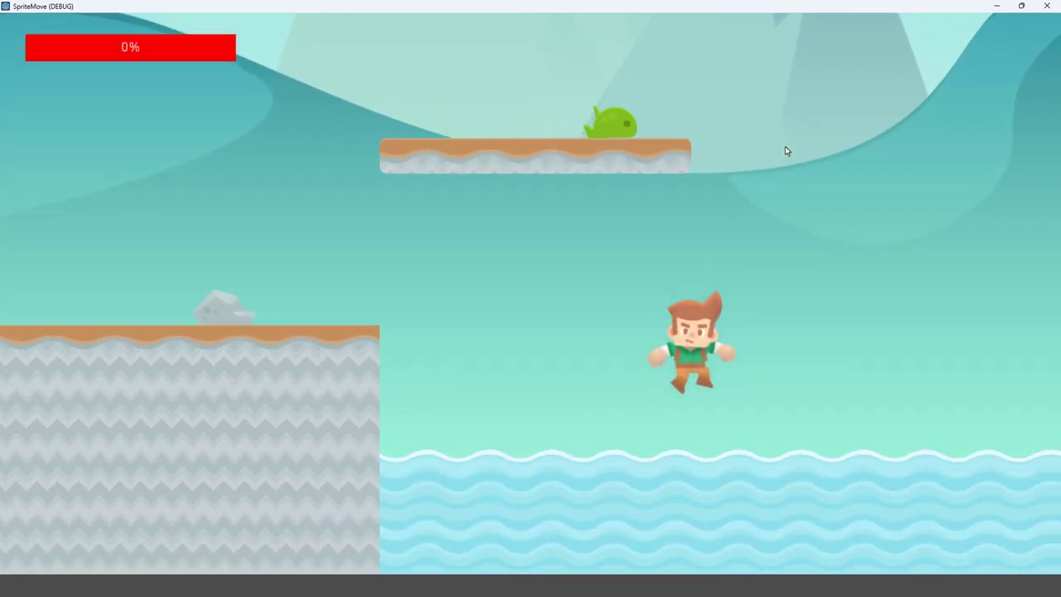
key("Escape")
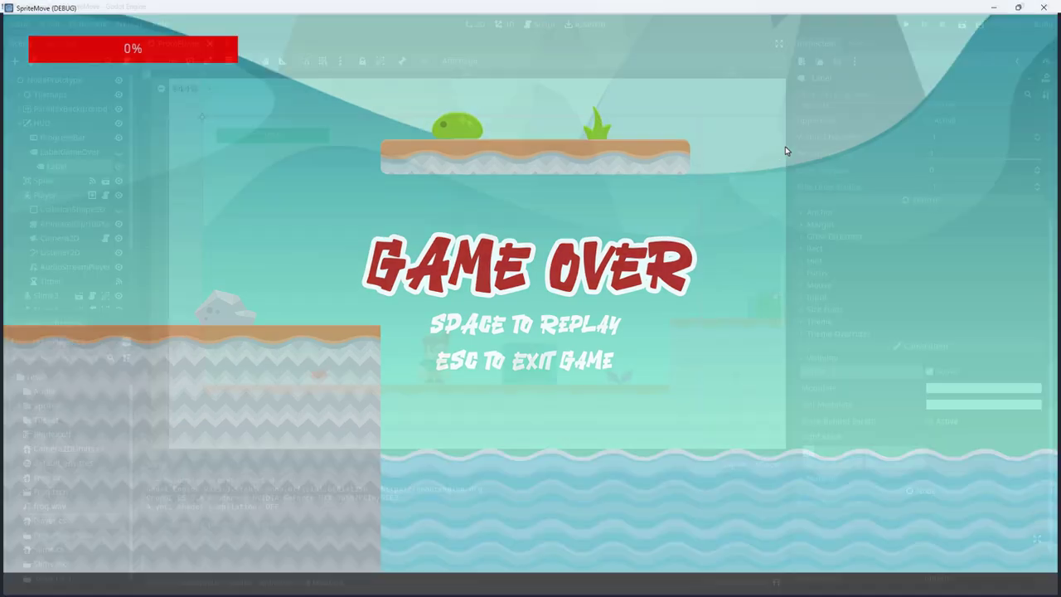